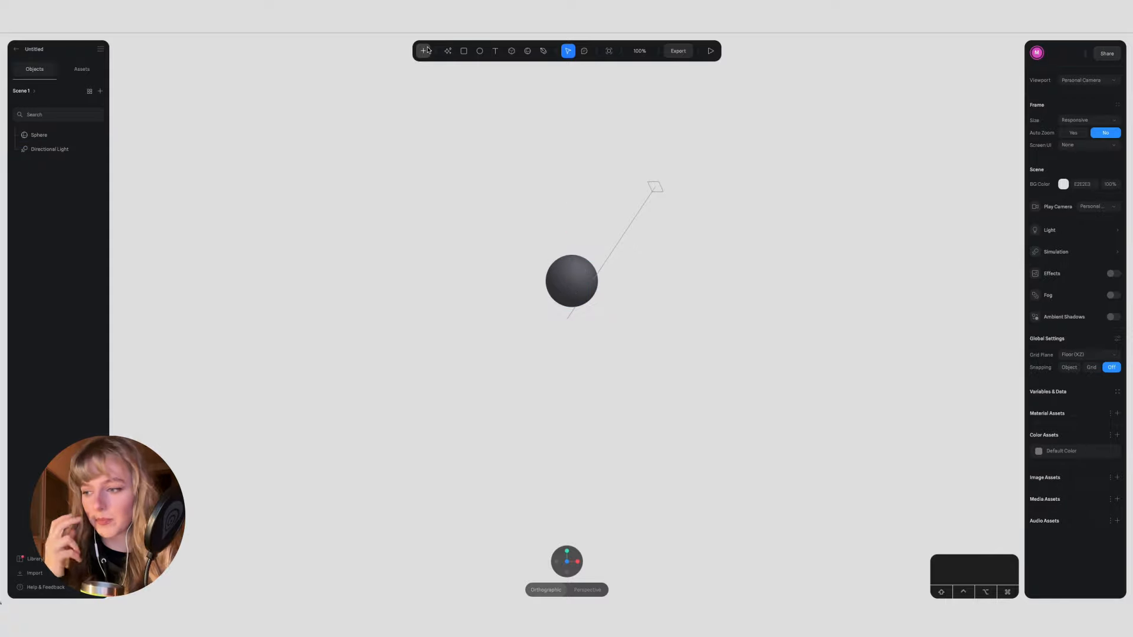
Step: Add a flat cube beside the sphere, about 262 × 31 × 136, and set its corner value to 0
{"action": "left_click", "coordinate": [511, 51]}
{"action": "left_click_drag", "start_coordinate": [611, 288], "coordinate": [728, 273]}
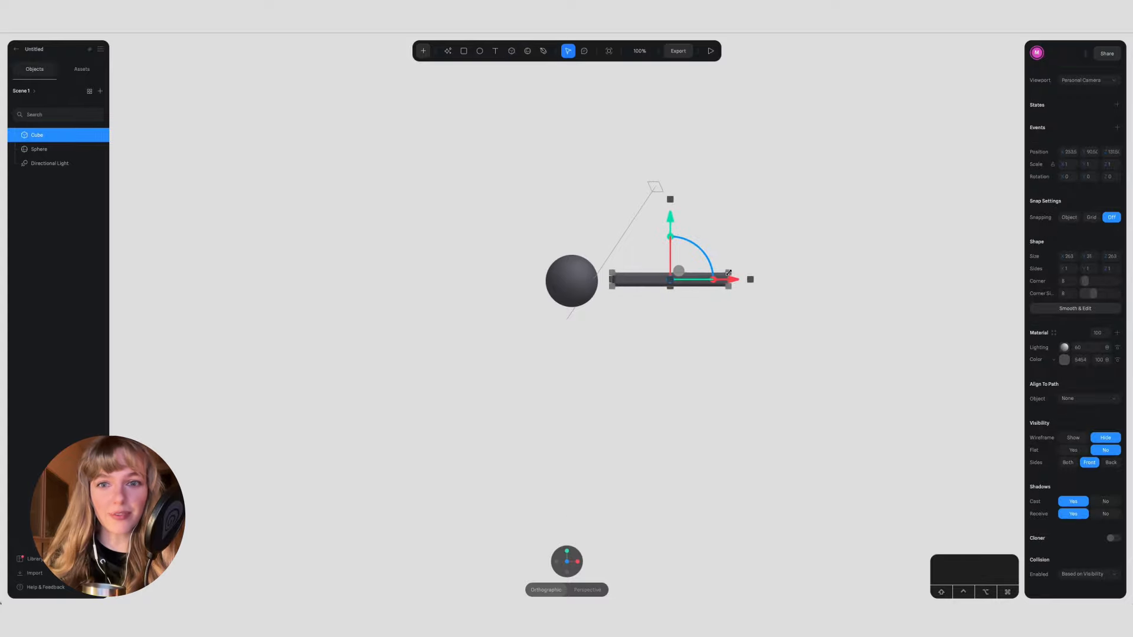
{"action": "left_click", "coordinate": [577, 561]}
{"action": "left_click_drag", "start_coordinate": [566, 281], "coordinate": [511, 281]}
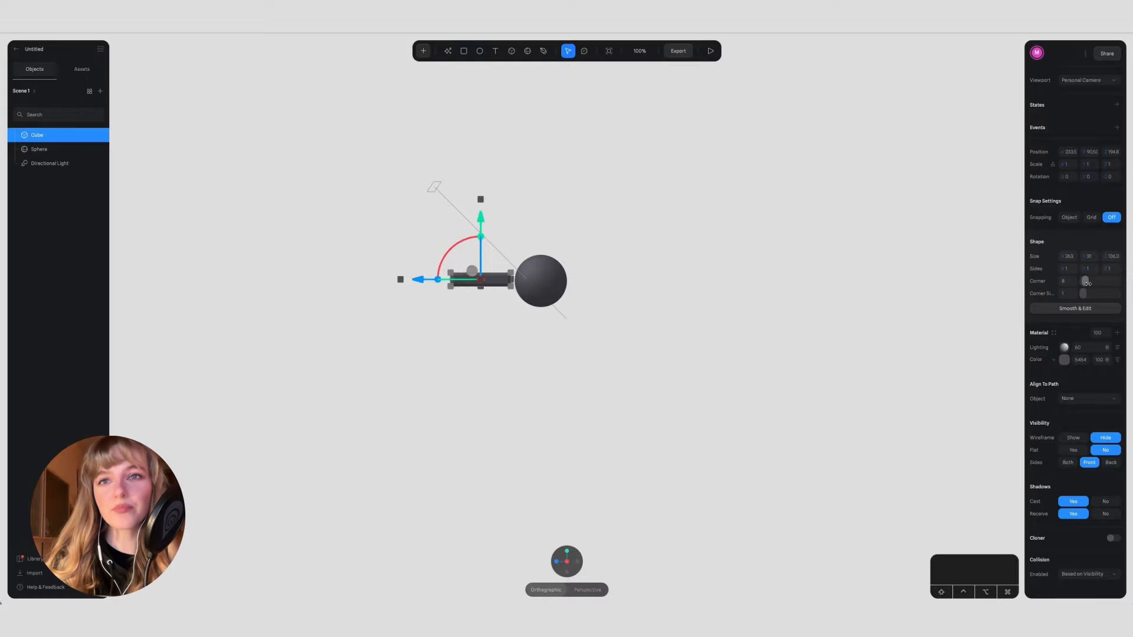
{"action": "left_click", "coordinate": [606, 320]}
{"action": "scroll", "coordinate": [475, 280], "scroll_direction": "up", "scroll_amount": 5}
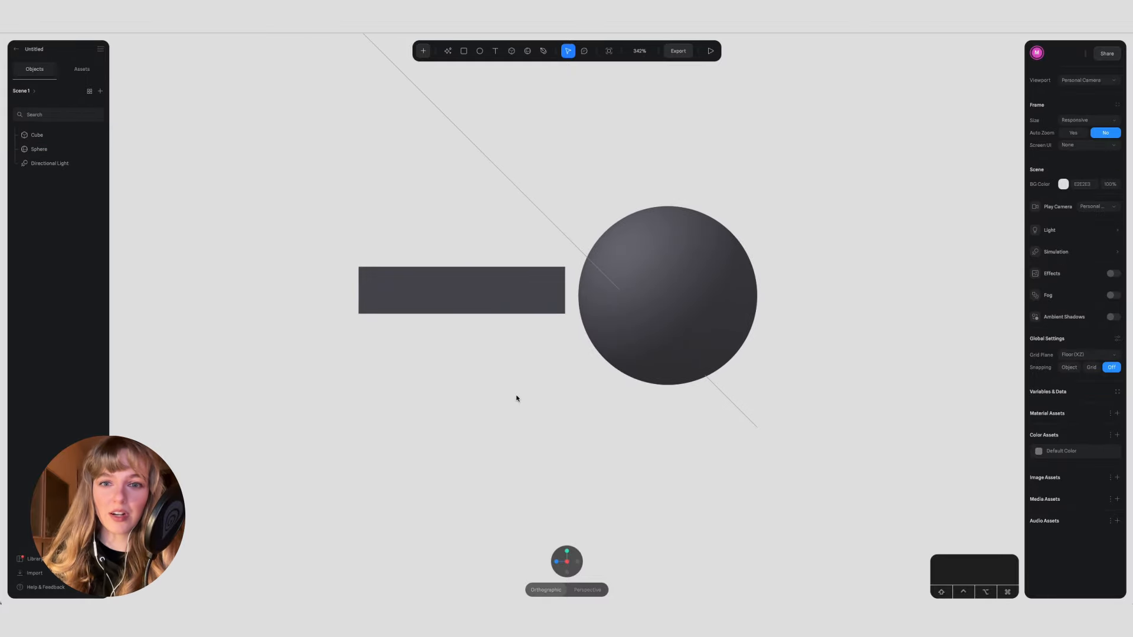
Step: Slide the cube along Z until it is level with the sphere in the top view
{"action": "left_click", "coordinate": [567, 553]}
{"action": "scroll", "coordinate": [716, 477], "scroll_direction": "down", "scroll_amount": 3}
{"action": "scroll", "coordinate": [715, 477], "scroll_direction": "right", "scroll_amount": 1}
{"action": "left_click", "coordinate": [741, 396]}
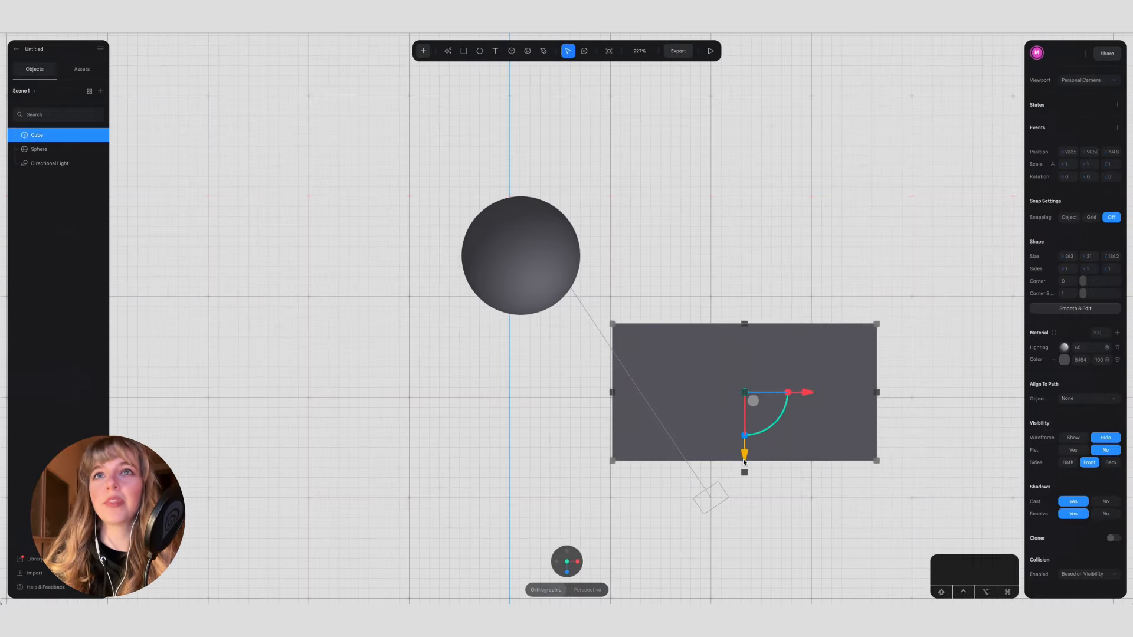
{"action": "left_click_drag", "start_coordinate": [744, 457], "coordinate": [737, 327]}
Step: Select the sphere together with the cube and set their X, Y and Z positions to 0
{"action": "left_click", "coordinate": [544, 275], "text": "shift"}
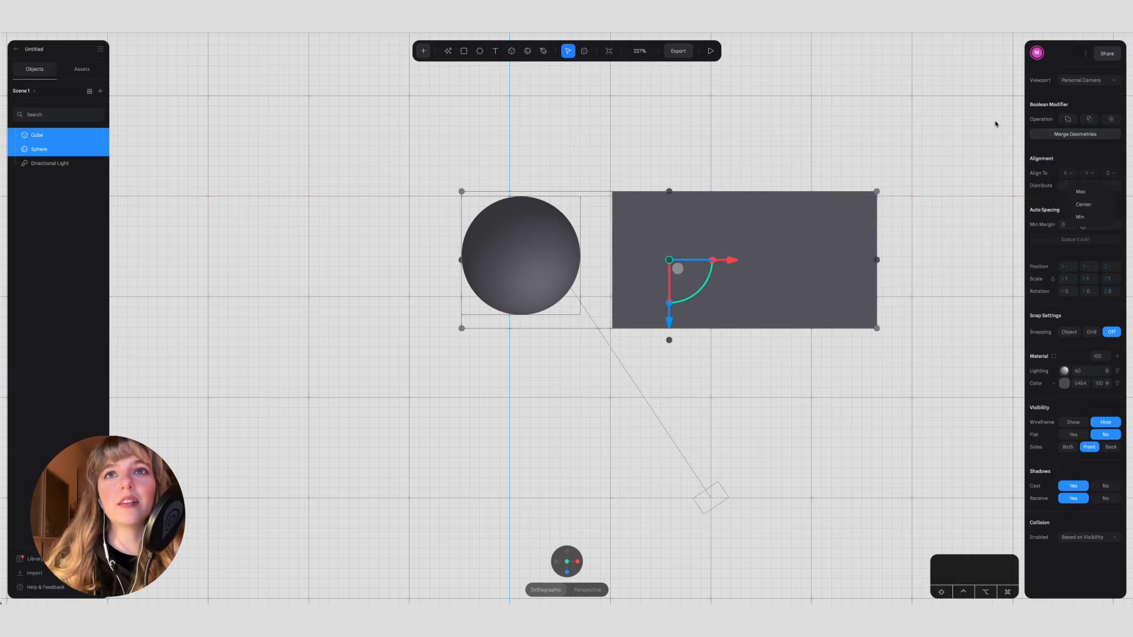
{"action": "type", "text": "0"}
{"action": "key", "text": "Return"}
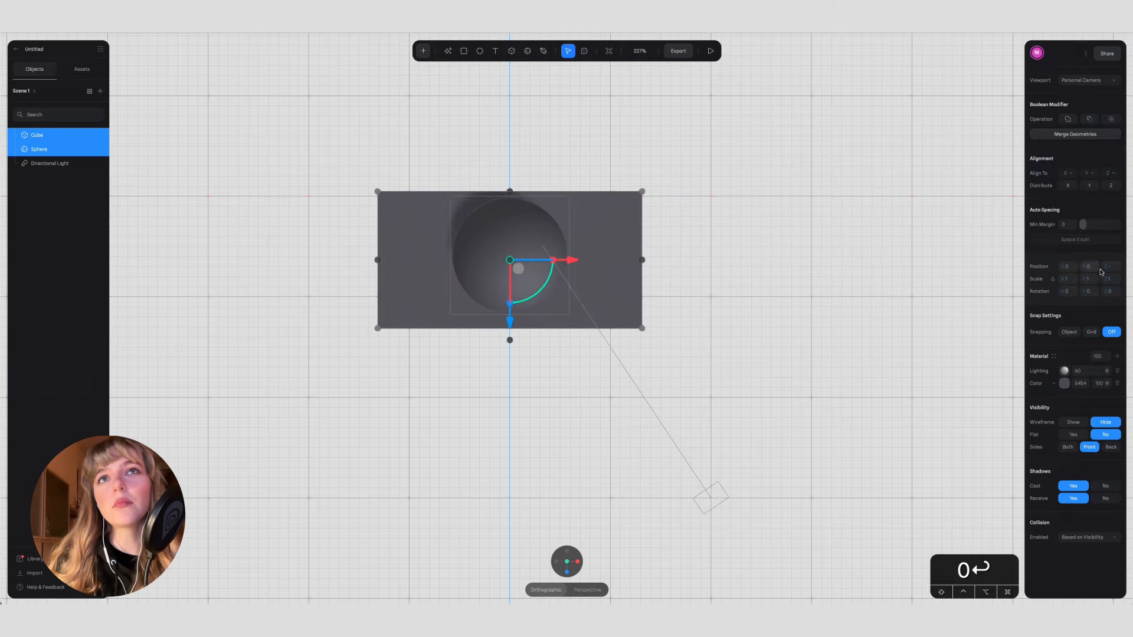
{"action": "key", "text": "Return"}
Step: Move the cube along X until it clears the sphere, and shrink it to about 208 long and 87 deep
{"action": "left_click", "coordinate": [749, 285]}
{"action": "scroll", "coordinate": [749, 286], "scroll_direction": "up", "scroll_amount": 1}
{"action": "left_click", "coordinate": [609, 271]}
{"action": "left_click_drag", "start_coordinate": [568, 243], "coordinate": [763, 224]}
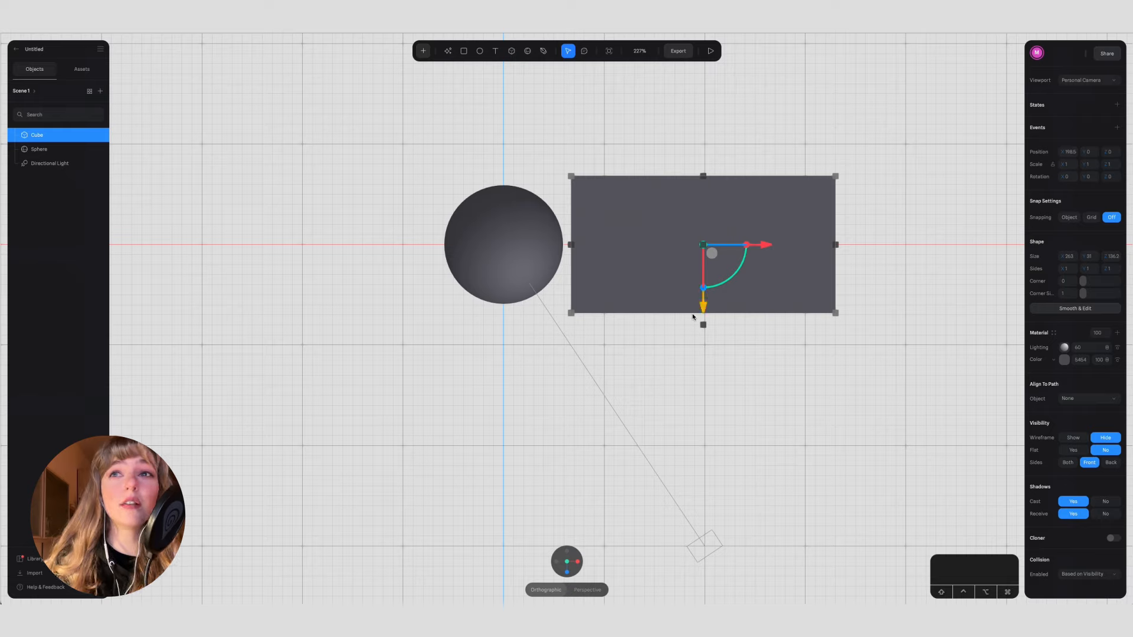
{"action": "left_click_drag", "start_coordinate": [692, 313], "coordinate": [690, 289]}
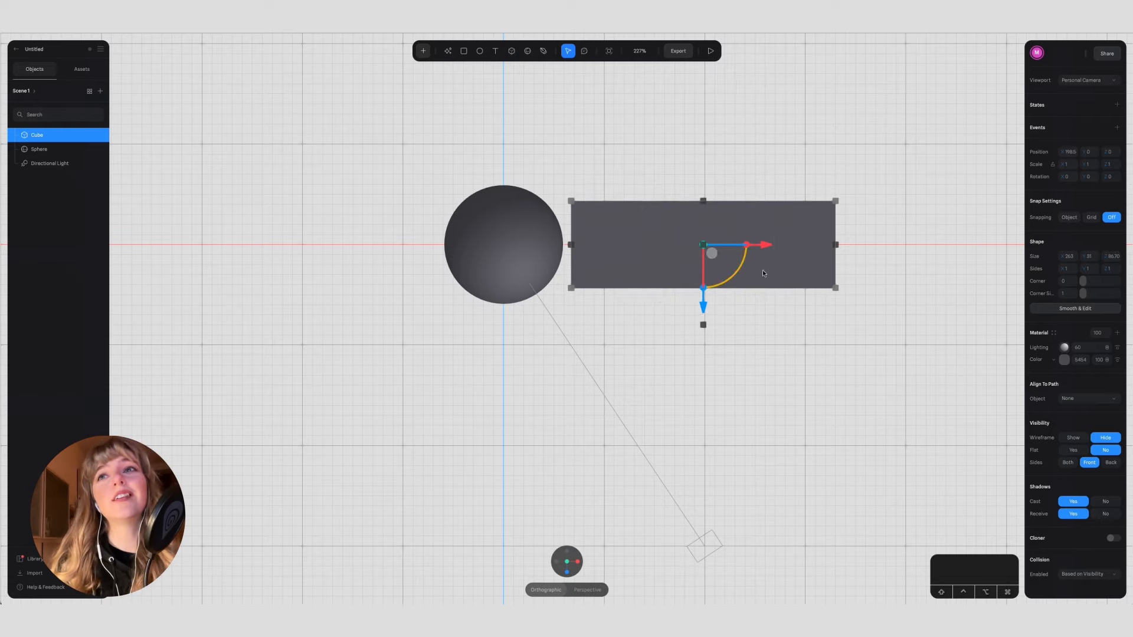
{"action": "left_click_drag", "start_coordinate": [833, 270], "coordinate": [779, 267]}
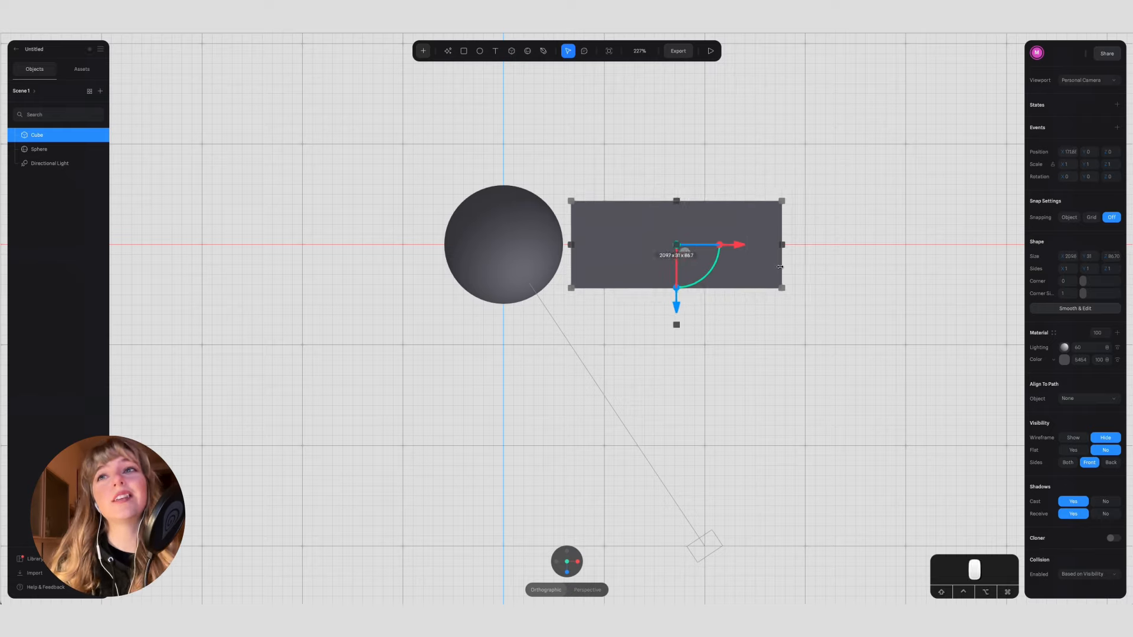
Step: Convert the cube to a smooth editable mesh at subdivision level 2 and thicken it to about 46
{"action": "left_click", "coordinate": [1098, 309]}
{"action": "left_click_drag", "start_coordinate": [1093, 294], "coordinate": [1096, 294]}
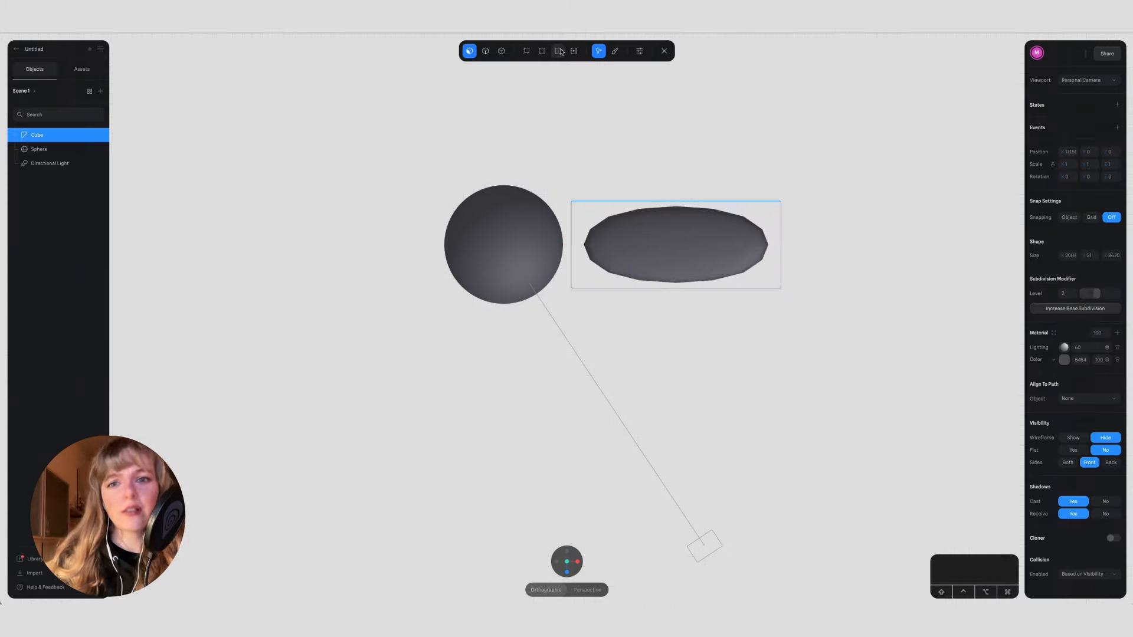
{"action": "left_click_drag", "start_coordinate": [770, 390], "coordinate": [774, 320], "text": "alt"}
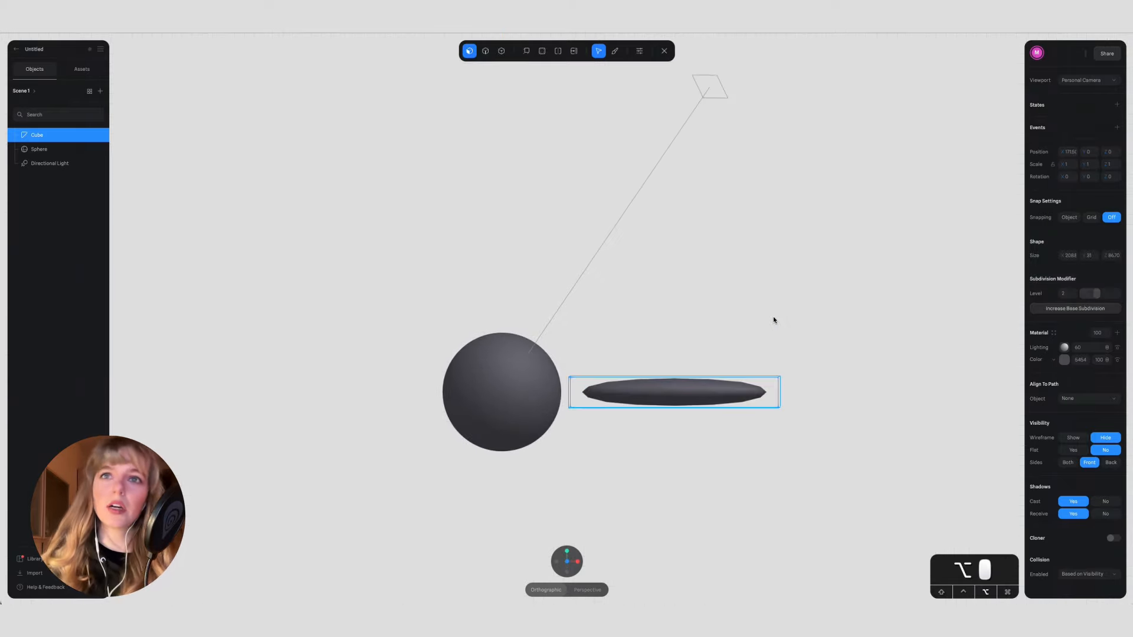
{"action": "left_click_drag", "start_coordinate": [560, 358], "coordinate": [841, 381]}
{"action": "mouse_move", "coordinate": [675, 376]}
{"action": "left_mouse_down"}
{"action": "mouse_move", "coordinate": [674, 304]}
{"action": "mouse_move", "coordinate": [674, 374]}
{"action": "left_mouse_up"}
{"action": "left_click_drag", "start_coordinate": [674, 440], "coordinate": [674, 426]}
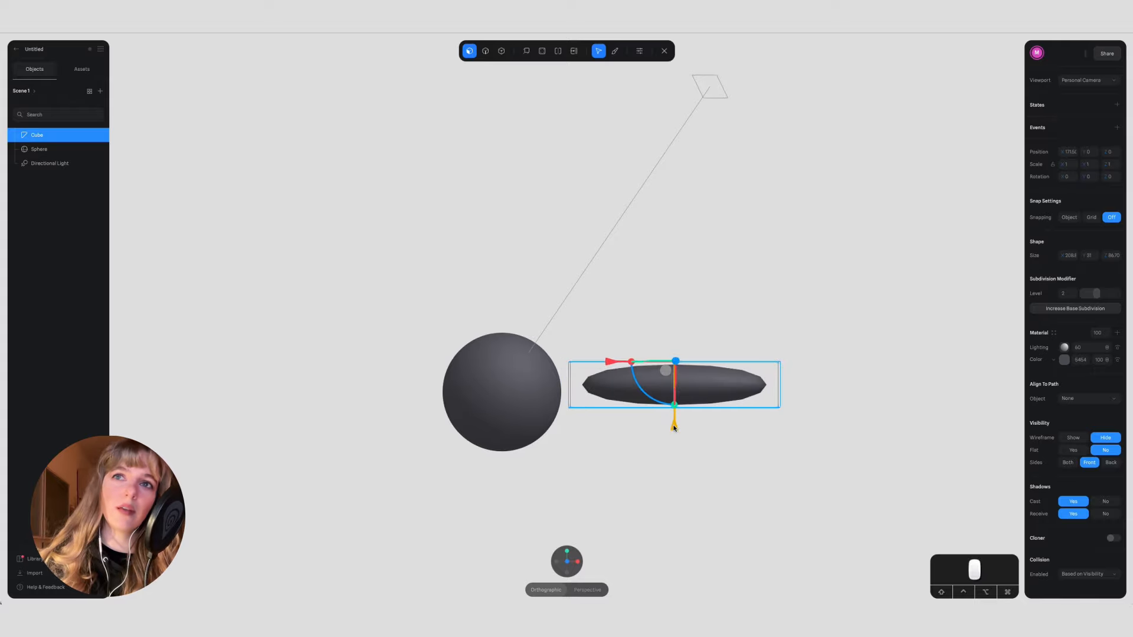
Step: Add loop cuts across the mesh and widen its outer section to about 172 in the top view
{"action": "left_click", "coordinate": [559, 52]}
{"action": "left_click", "coordinate": [719, 394]}
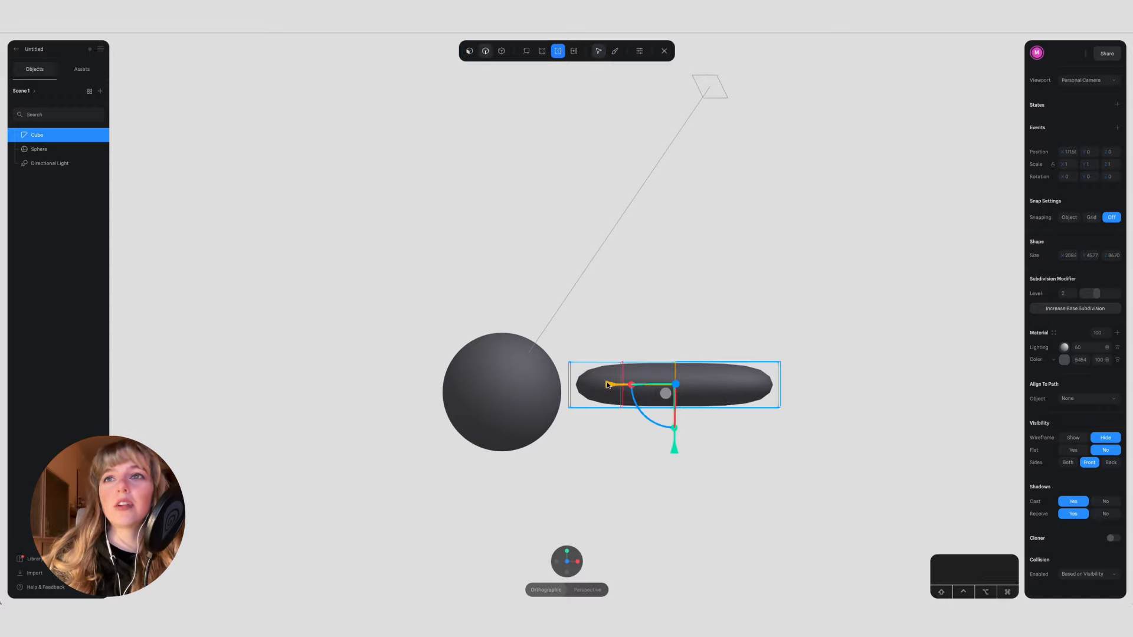
{"action": "left_click", "coordinate": [566, 551]}
{"action": "left_click_drag", "start_coordinate": [711, 288], "coordinate": [713, 330]}
Step: Undo the unwanted edge edit and narrow the mesh's outer end edge across its width
{"action": "left_click", "coordinate": [771, 284]}
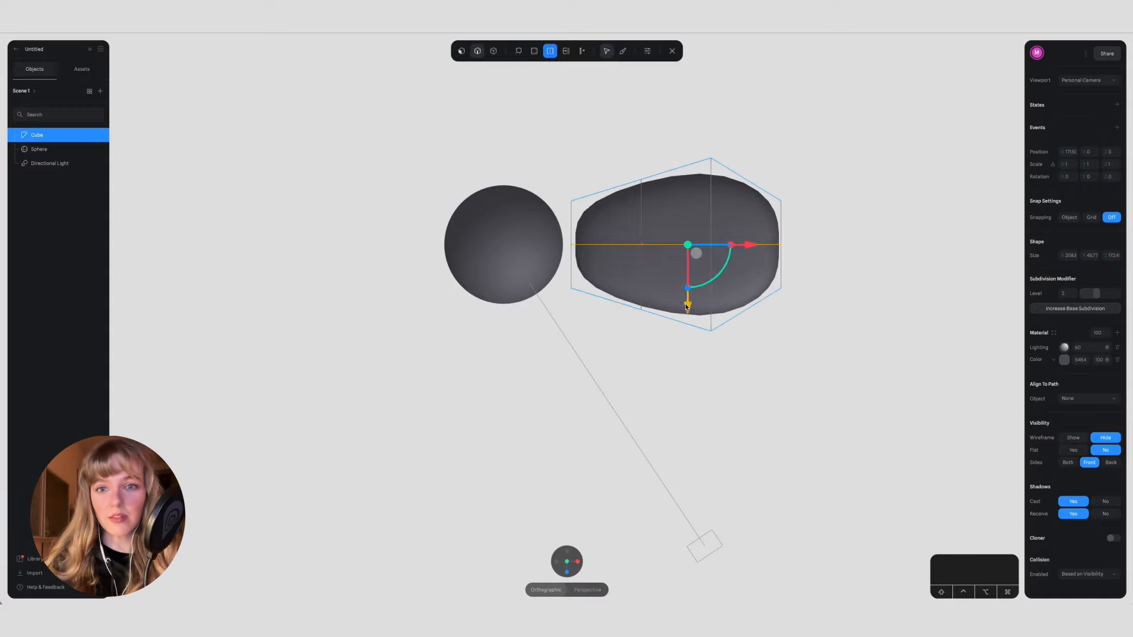
{"action": "left_click", "coordinate": [687, 282]}
{"action": "left_click", "coordinate": [794, 220]}
{"action": "key", "text": "super+z"}
{"action": "left_click", "coordinate": [782, 223]}
{"action": "left_click", "coordinate": [782, 223]}
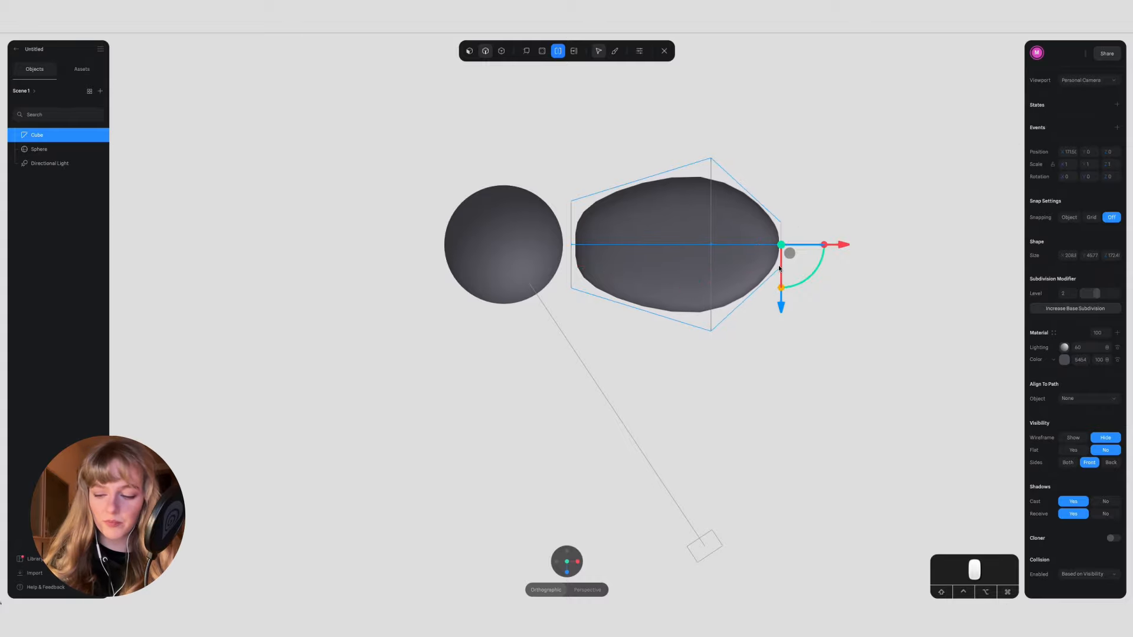
Step: Thin the outer end of the mesh in the side view and raise its end vertices
{"action": "left_click", "coordinate": [577, 564]}
{"action": "left_click", "coordinate": [557, 564]}
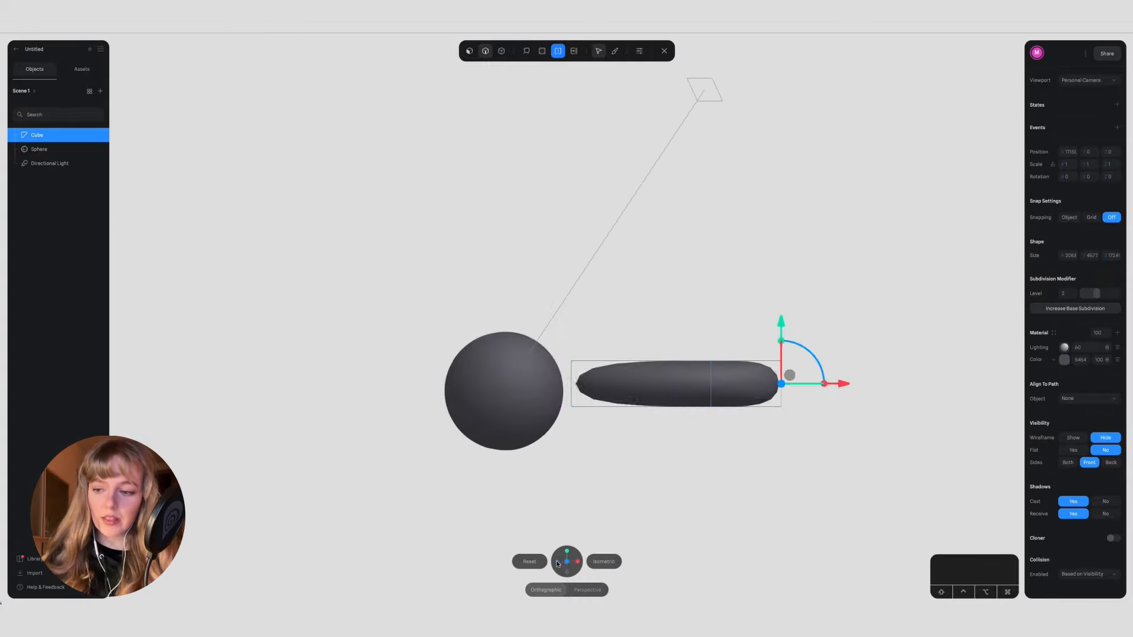
{"action": "left_click_drag", "start_coordinate": [759, 324], "coordinate": [798, 444]}
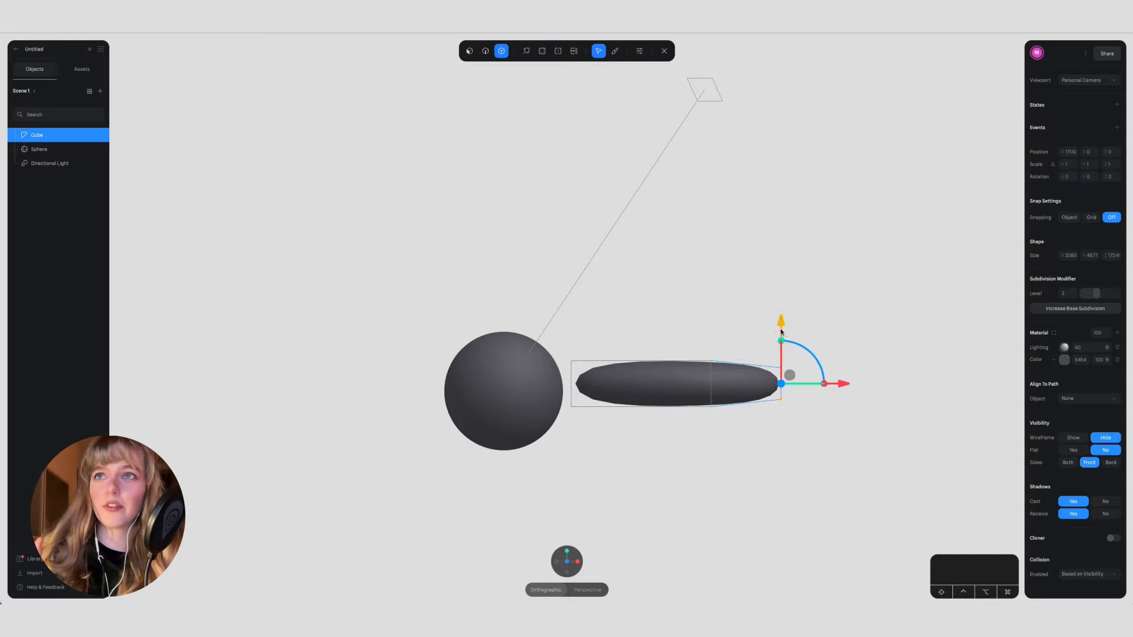
{"action": "left_click_drag", "start_coordinate": [781, 331], "coordinate": [775, 303]}
Step: Reposition the vertices of the loop near the outer end, and raise and rotate the outer section to curve the petal upward
{"action": "left_click_drag", "start_coordinate": [695, 309], "coordinate": [732, 431]}
{"action": "mouse_move", "coordinate": [712, 341]}
{"action": "left_mouse_down"}
{"action": "mouse_move", "coordinate": [711, 359]}
{"action": "mouse_move", "coordinate": [712, 347]}
{"action": "left_mouse_up"}
{"action": "left_click_drag", "start_coordinate": [662, 235], "coordinate": [854, 544]}
{"action": "left_click_drag", "start_coordinate": [745, 307], "coordinate": [735, 262]}
{"action": "left_click_drag", "start_coordinate": [774, 293], "coordinate": [754, 268]}
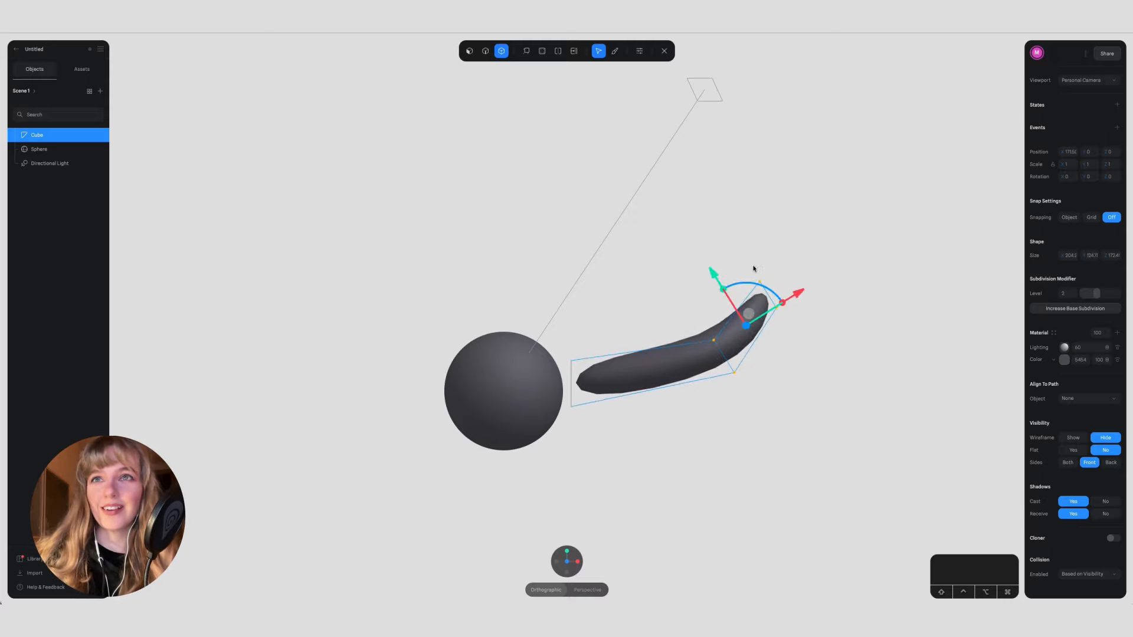
Step: Add a loop cut across the inner half of the petal and reshape it to smooth the curve, undoing unwanted moves
{"action": "left_click", "coordinate": [568, 357]}
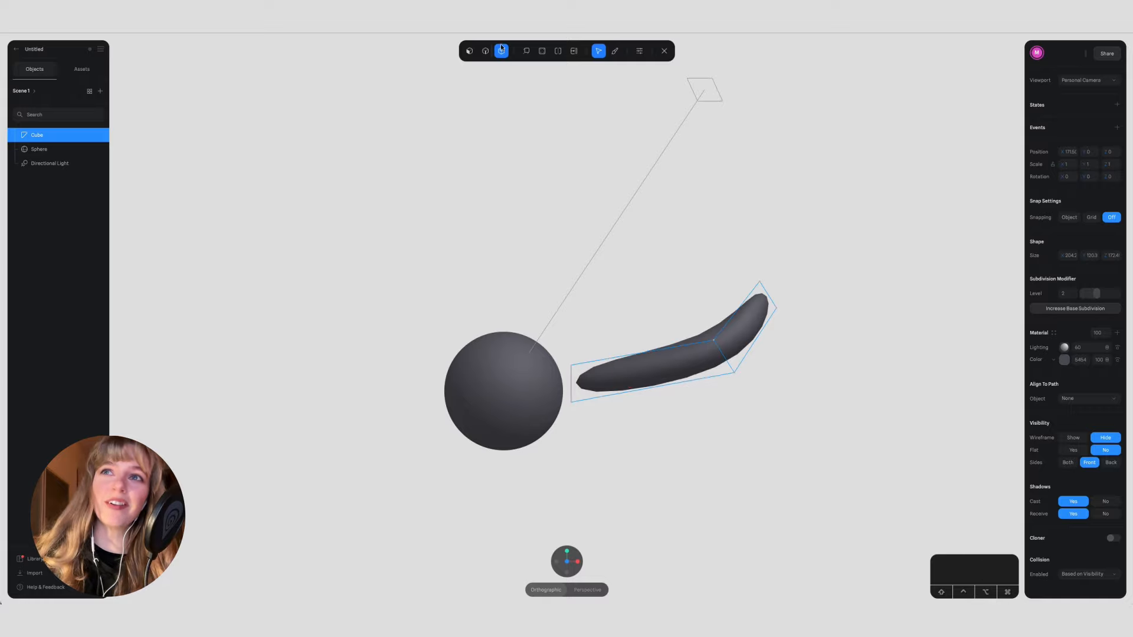
{"action": "left_click", "coordinate": [630, 370]}
{"action": "left_click_drag", "start_coordinate": [650, 328], "coordinate": [646, 339]}
{"action": "key", "text": "super+z"}
{"action": "left_click", "coordinate": [669, 331]}
{"action": "left_click", "coordinate": [678, 396]}
{"action": "left_click_drag", "start_coordinate": [622, 315], "coordinate": [646, 330]}
{"action": "key", "text": "super+z"}
Step: Taper the petal's inner end next to the sphere in both thickness and width
{"action": "left_click", "coordinate": [724, 472]}
{"action": "left_click_drag", "start_coordinate": [582, 423], "coordinate": [582, 422]}
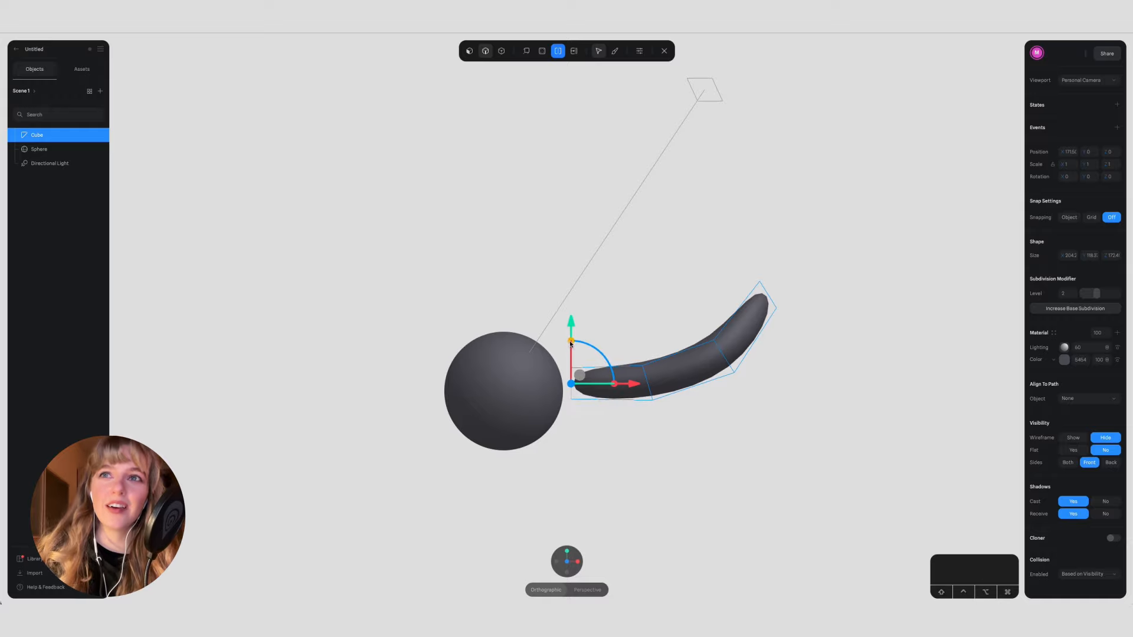
{"action": "left_click", "coordinate": [566, 552]}
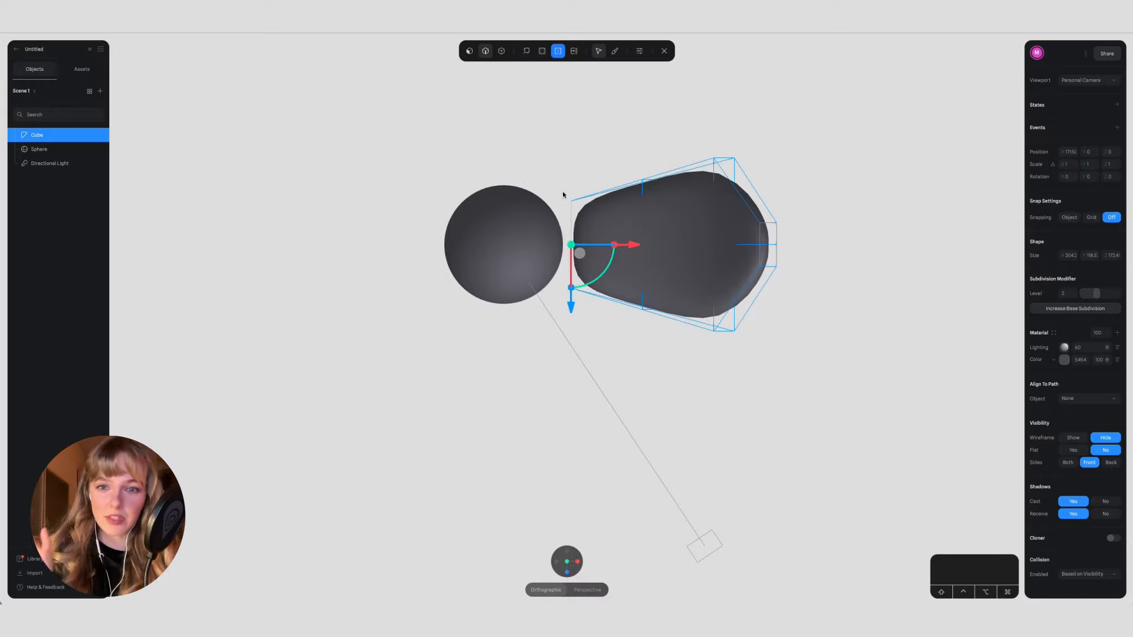
{"action": "left_click_drag", "start_coordinate": [593, 318], "coordinate": [592, 317]}
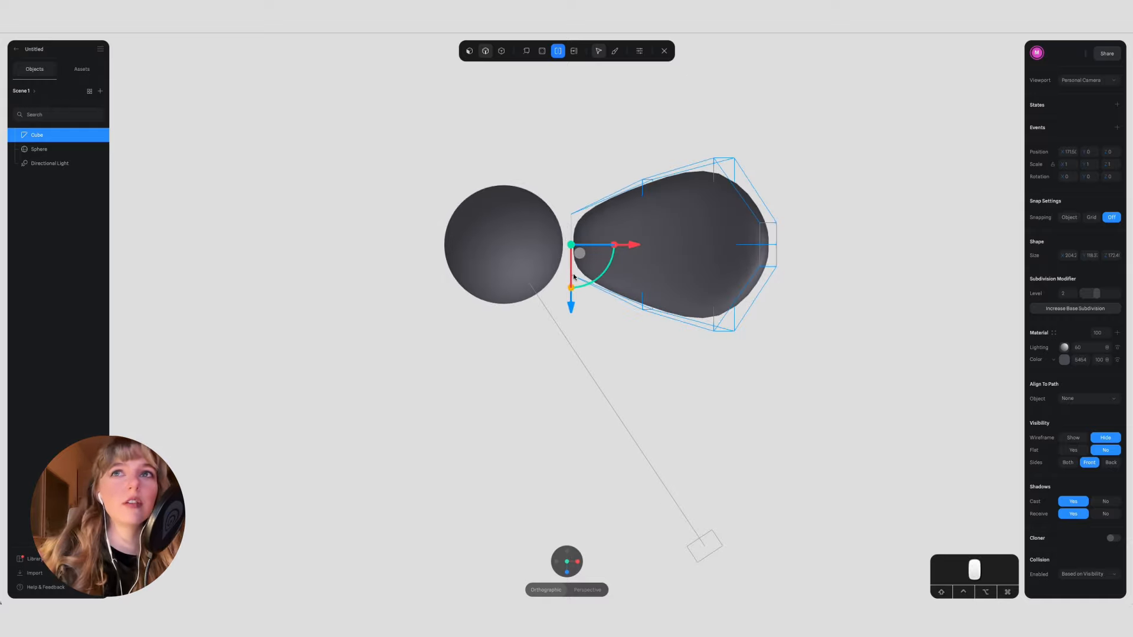
{"action": "key", "text": "Escape"}
Step: Select all of the petal mesh and narrow its overall width to about 113
{"action": "double_click", "coordinate": [636, 219]}
{"action": "left_click_drag", "start_coordinate": [553, 115], "coordinate": [830, 401]}
{"action": "left_click_drag", "start_coordinate": [699, 287], "coordinate": [678, 275]}
Step: Select the petal's tip face, reduce its height slightly, and leave mesh editing
{"action": "left_click", "coordinate": [672, 329]}
{"action": "scroll", "coordinate": [673, 329], "scroll_direction": "up", "scroll_amount": 1}
{"action": "left_click_drag", "start_coordinate": [673, 329], "coordinate": [595, 324], "text": "alt"}
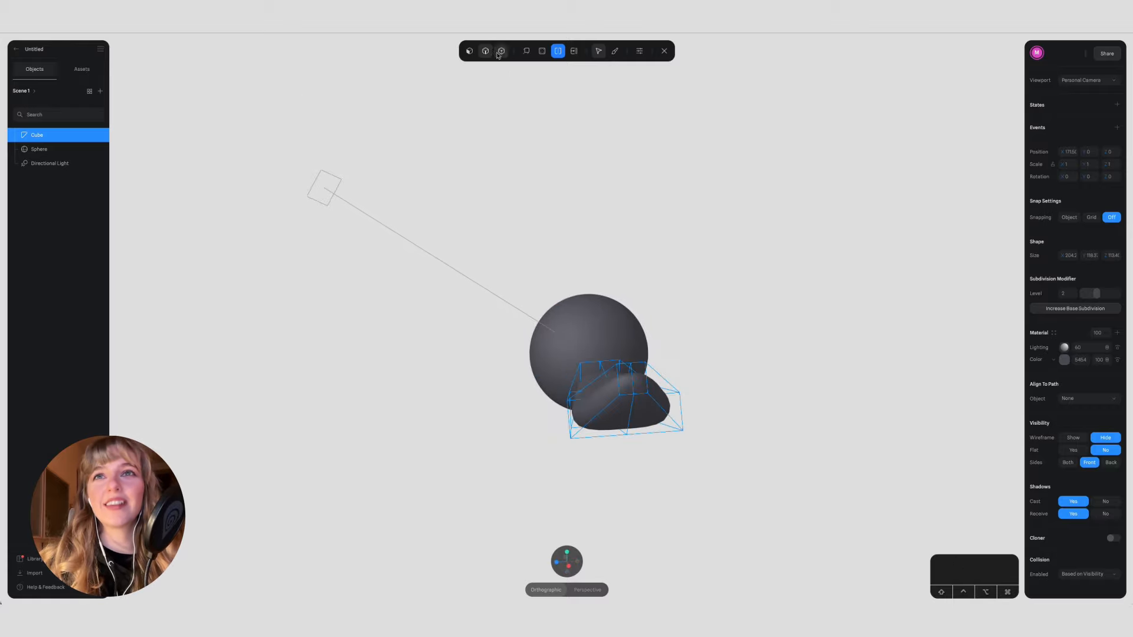
{"action": "left_click", "coordinate": [631, 390]}
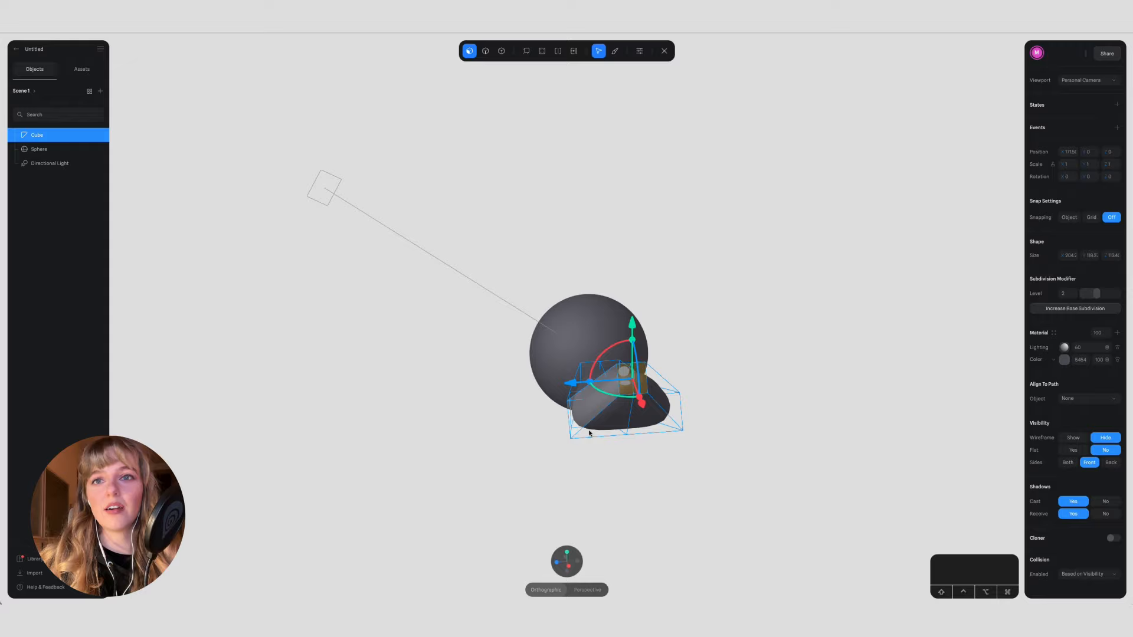
{"action": "left_click", "coordinate": [560, 549]}
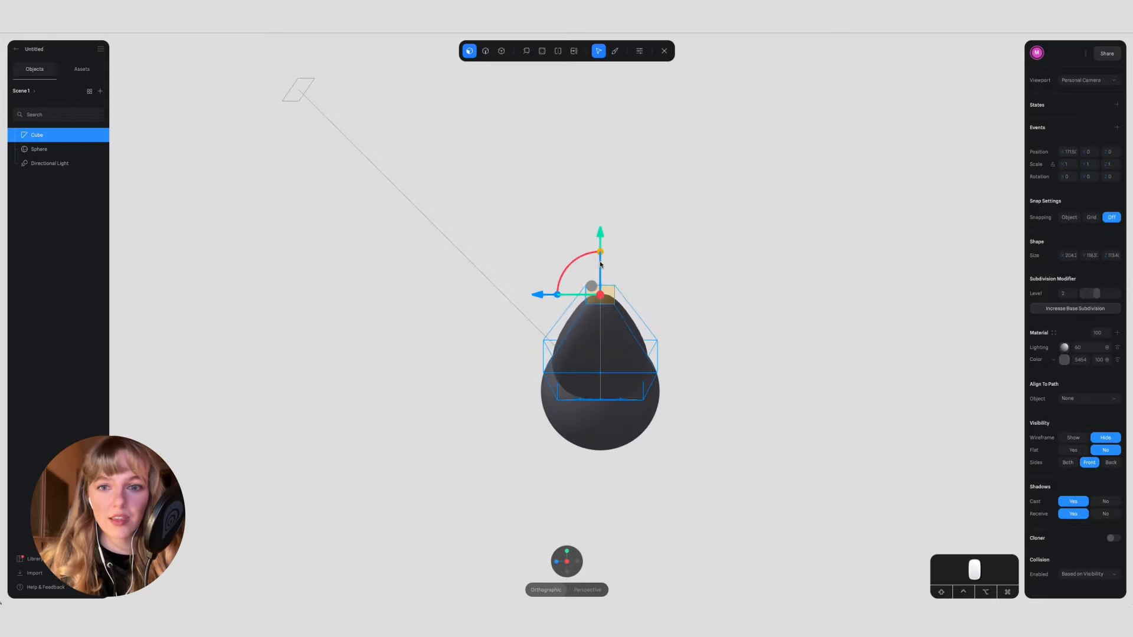
{"action": "left_click", "coordinate": [556, 562]}
{"action": "left_click_drag", "start_coordinate": [723, 394], "coordinate": [681, 427], "text": "alt"}
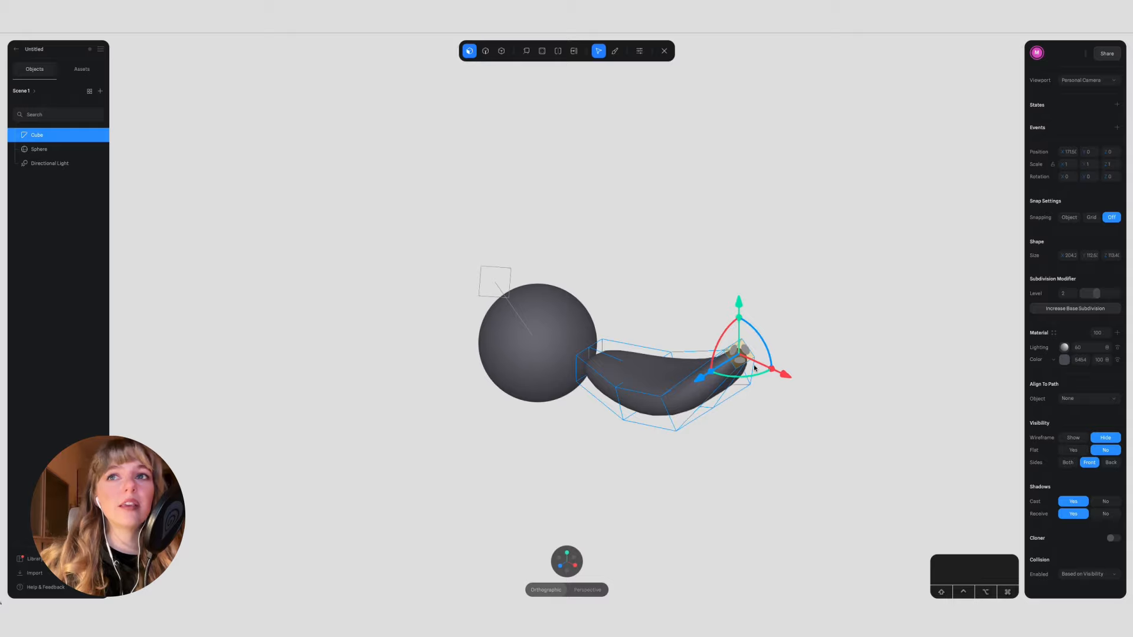
{"action": "left_click_drag", "start_coordinate": [617, 475], "coordinate": [663, 471], "text": "alt"}
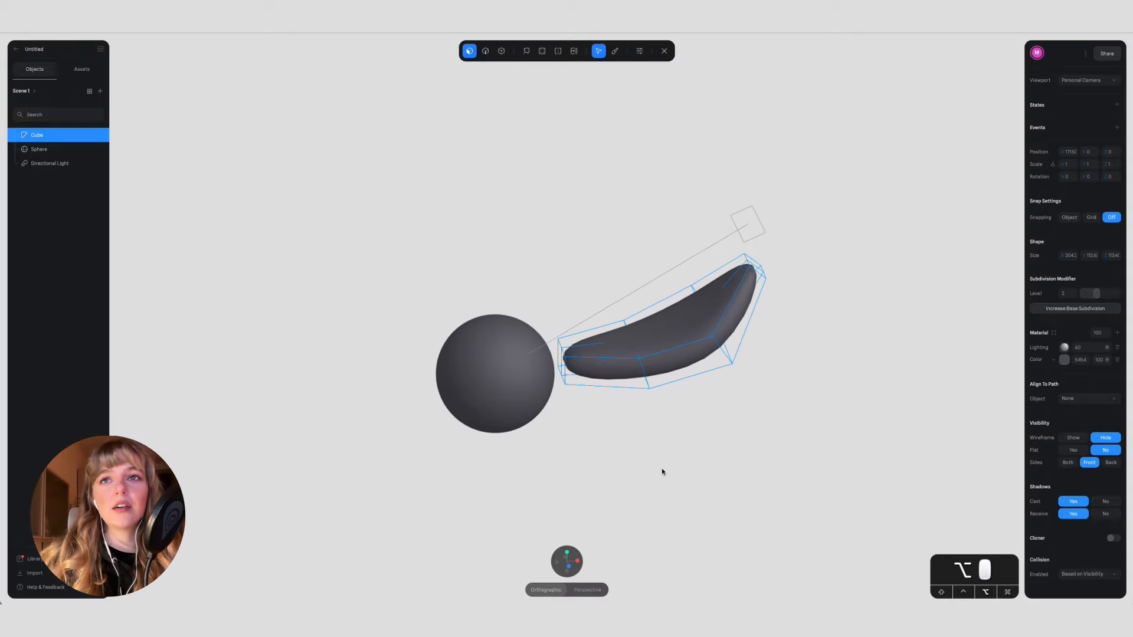
{"action": "left_click", "coordinate": [567, 555]}
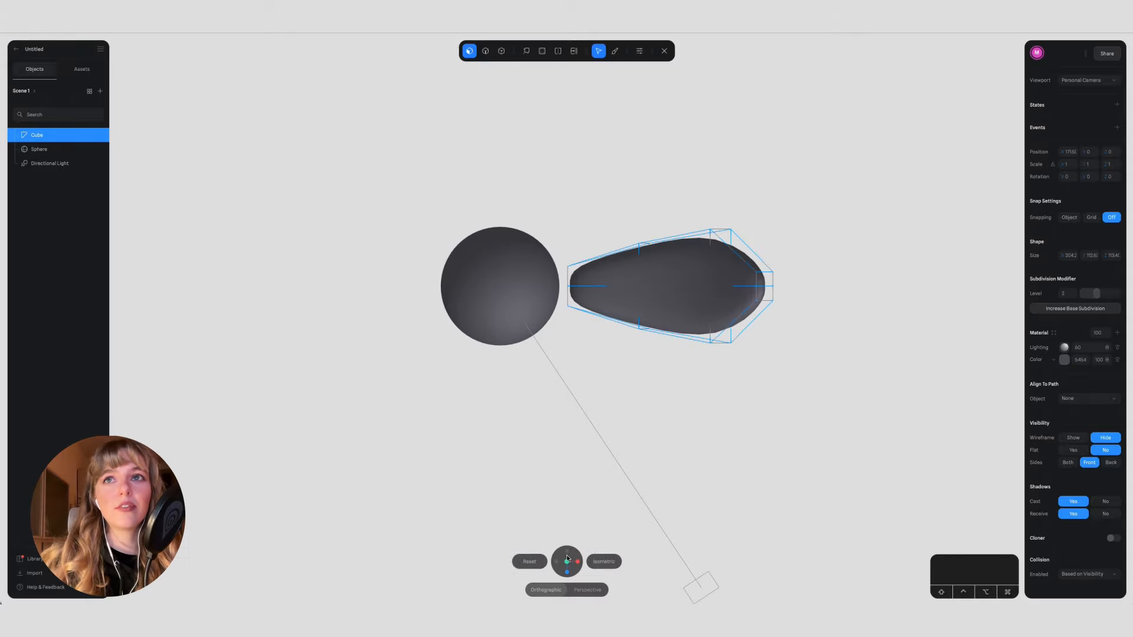
{"action": "key", "text": "Escape"}
Step: Add a torus about 149 × 149 × 37 over the sphere in the top view
{"action": "left_click", "coordinate": [423, 51]}
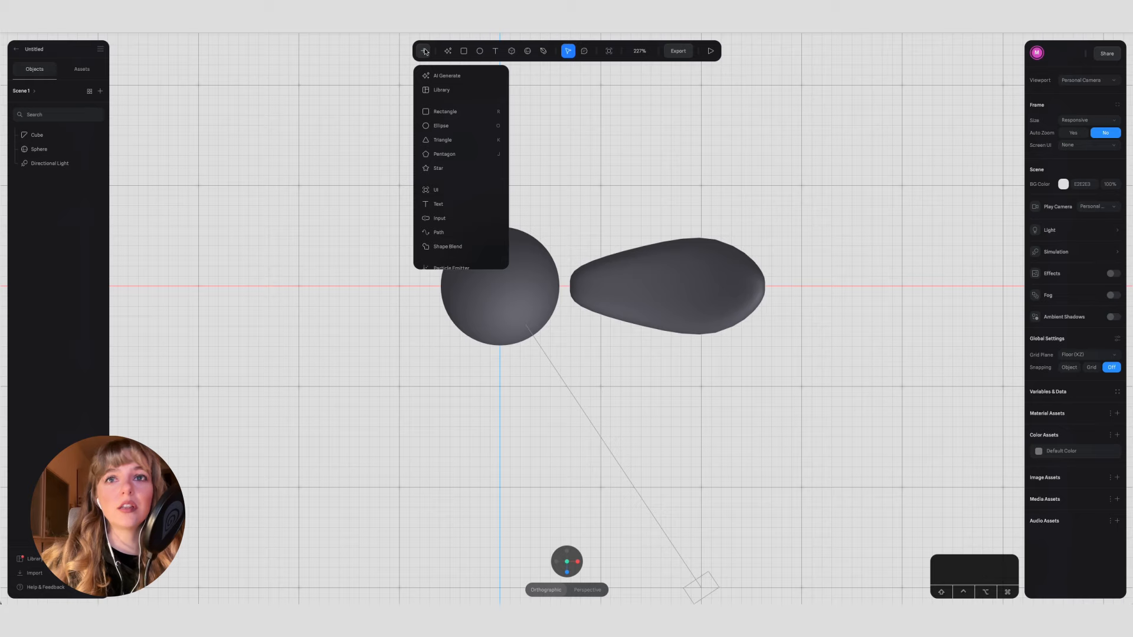
{"action": "scroll", "coordinate": [478, 218], "scroll_direction": "down", "scroll_amount": 3}
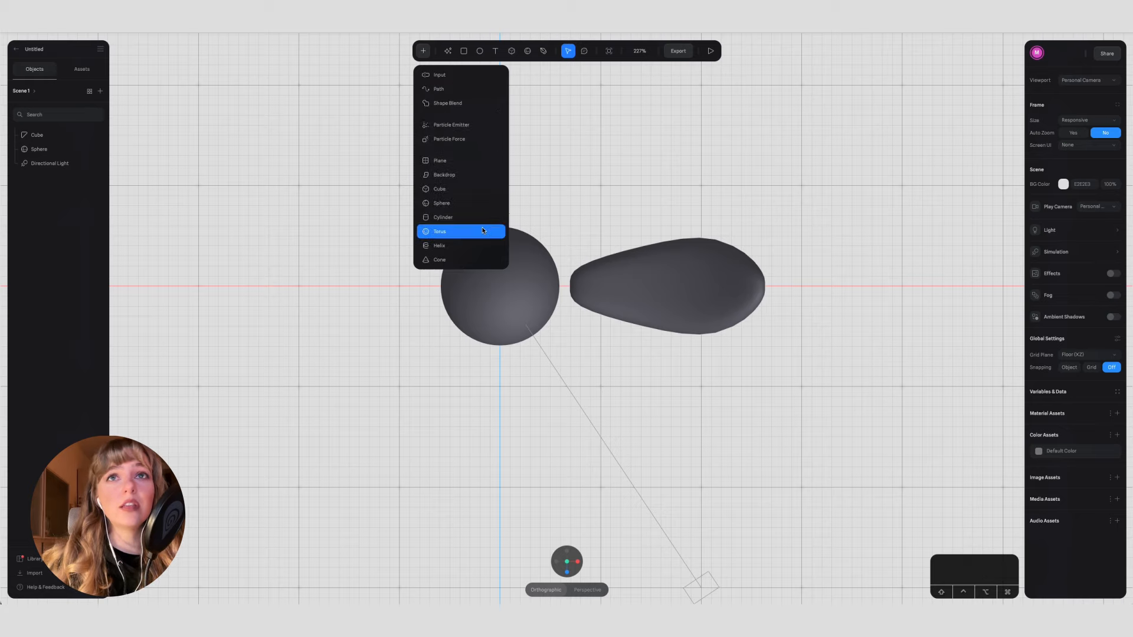
{"action": "left_click", "coordinate": [456, 232]}
{"action": "left_click_drag", "start_coordinate": [390, 173], "coordinate": [524, 321]}
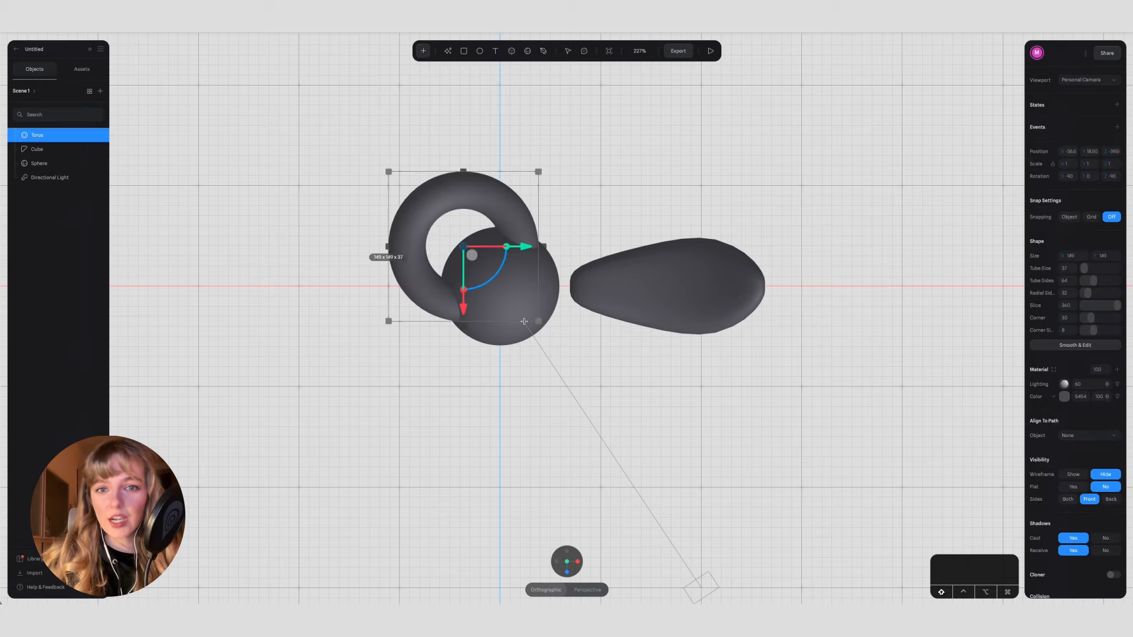
Step: Set the torus's X, Y and Z position to 0 to centre it on the sphere
{"action": "key", "text": "Tab"}
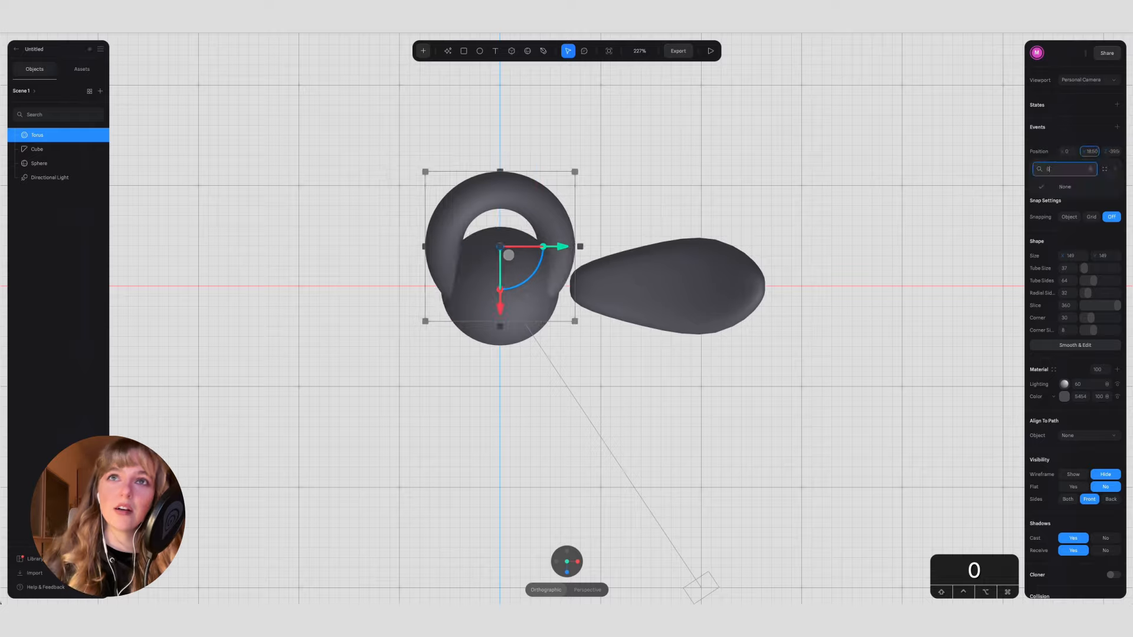
{"action": "left_click", "coordinate": [1090, 151]}
{"action": "key", "text": "0"}
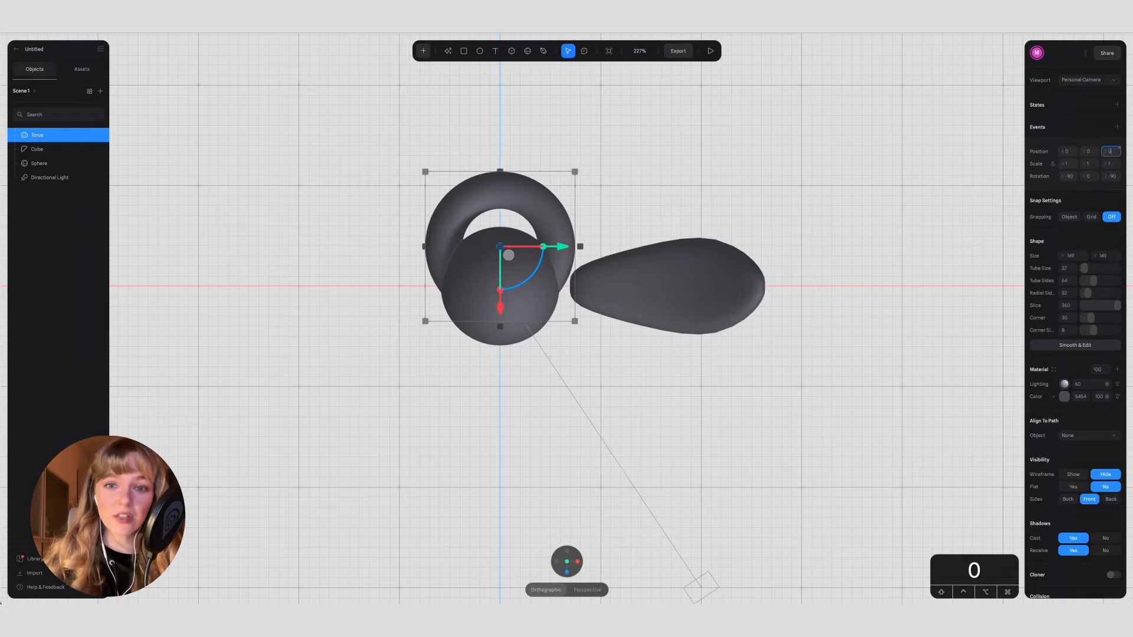
{"action": "key", "text": "Return"}
Step: Flatten the torus in the side view to a Z scale of about 0.77
{"action": "left_click_drag", "start_coordinate": [549, 466], "coordinate": [555, 357], "text": "alt"}
{"action": "left_click", "coordinate": [567, 564]}
{"action": "left_click", "coordinate": [563, 400]}
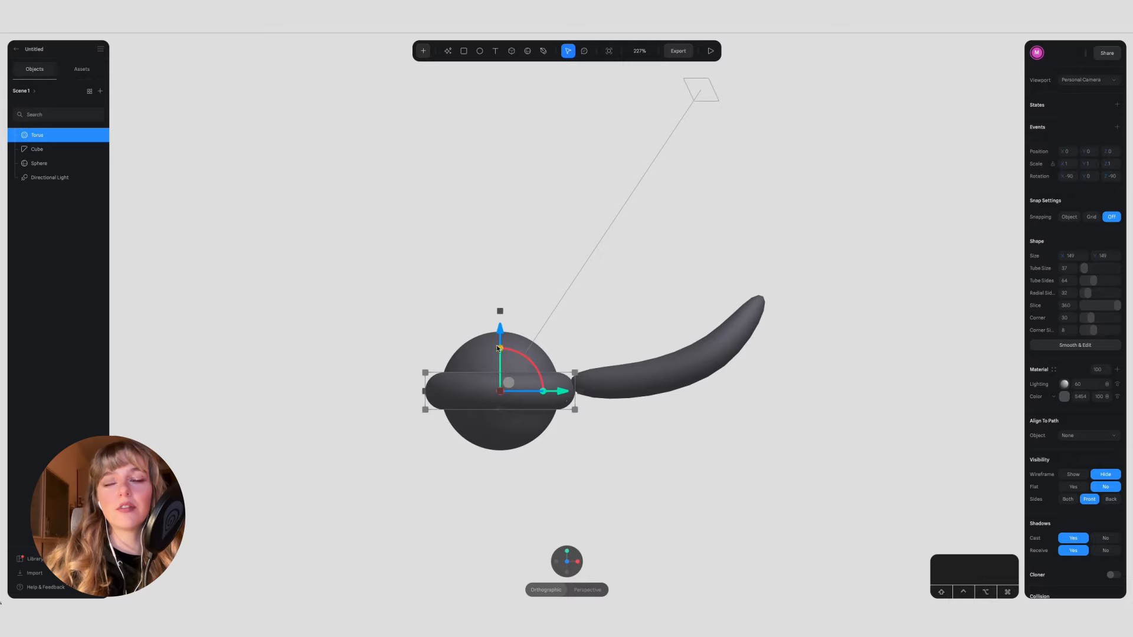
{"action": "left_click_drag", "start_coordinate": [1082, 282], "coordinate": [1118, 305]}
{"action": "key", "text": "super+z"}
{"action": "key", "text": "super+z"}
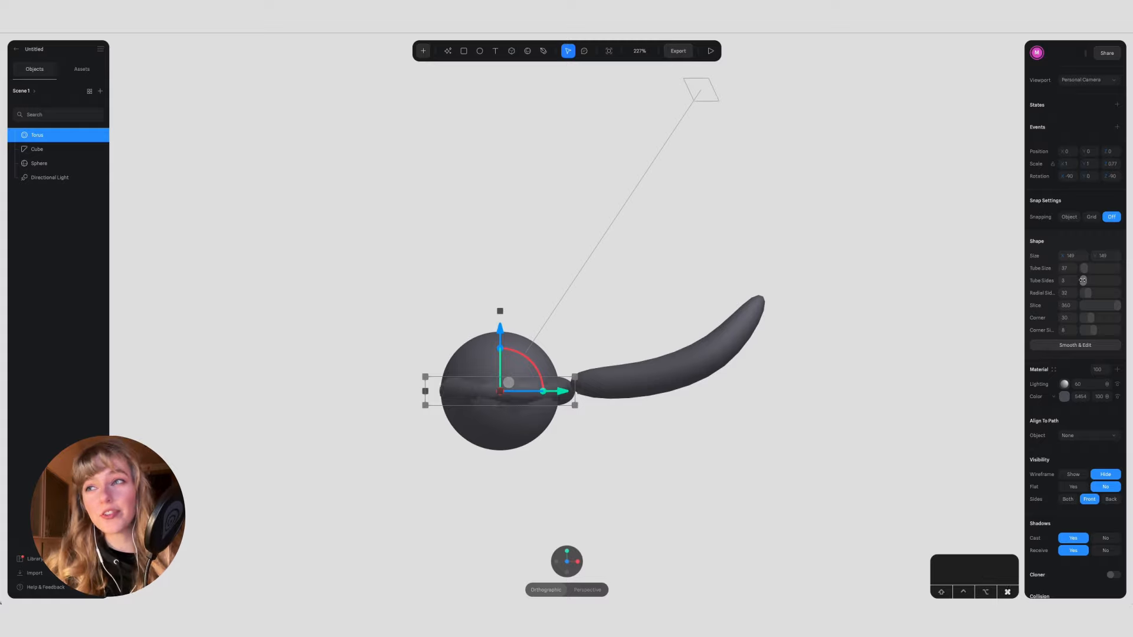
Step: Reduce the torus's tube size to about 33 and lower the torus to a Y position of about -17
{"action": "left_click", "coordinate": [1084, 270]}
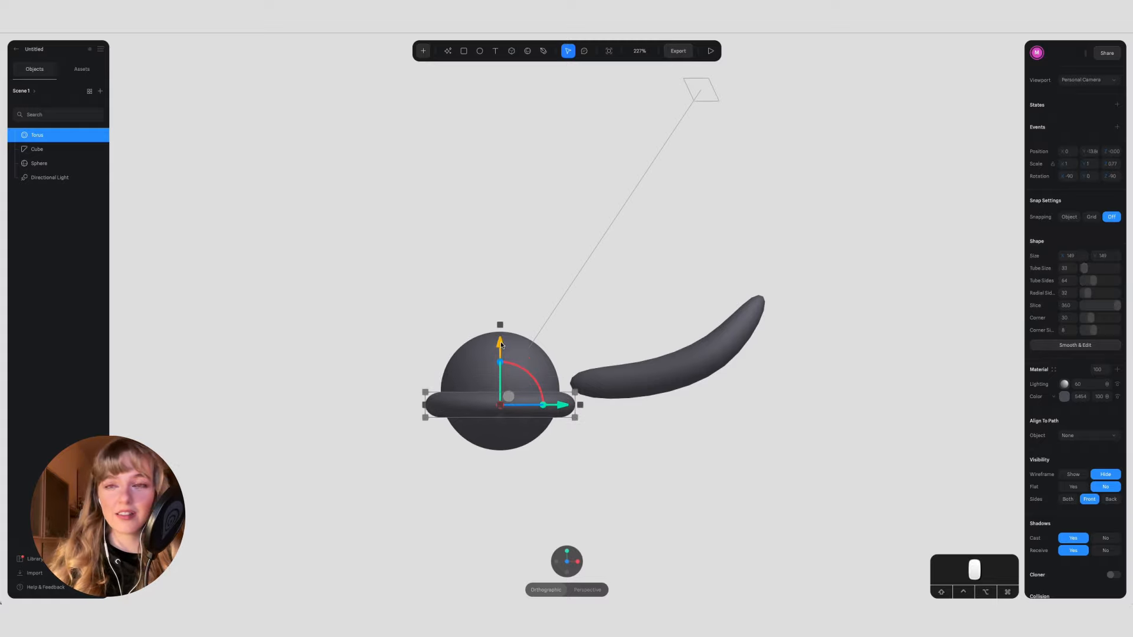
{"action": "left_click", "coordinate": [564, 551]}
{"action": "left_click", "coordinate": [625, 377]}
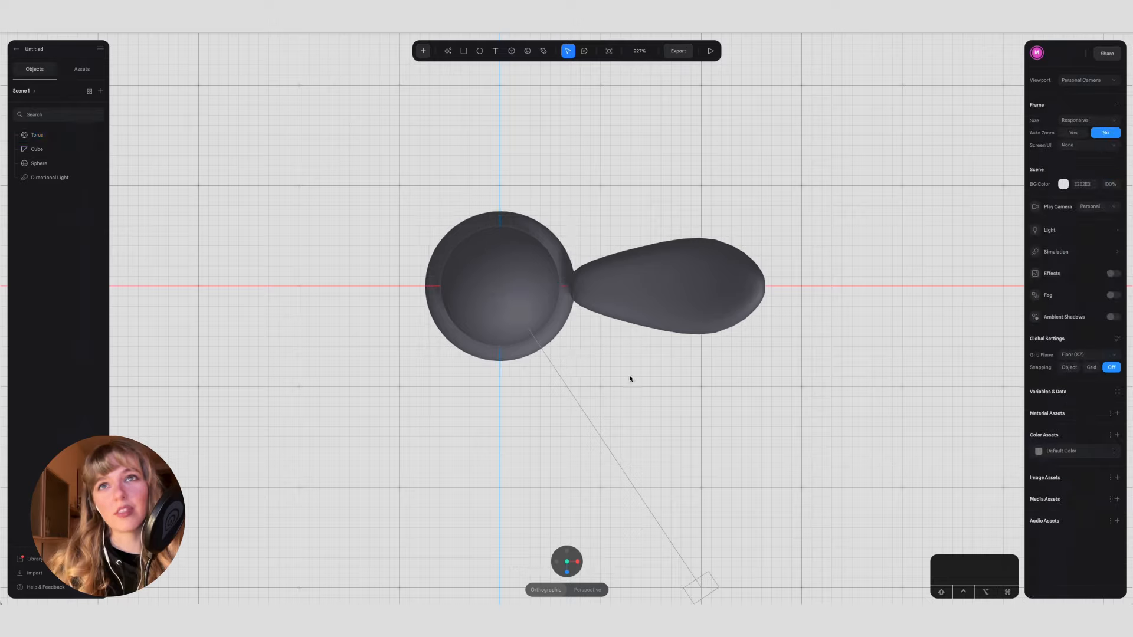
Step: Lower the petal in the side view and move it inward until its base meets the torus
{"action": "left_click", "coordinate": [651, 314]}
{"action": "left_click", "coordinate": [567, 572]}
{"action": "left_click_drag", "start_coordinate": [672, 330], "coordinate": [672, 361]}
{"action": "left_click_drag", "start_coordinate": [733, 423], "coordinate": [709, 423]}
{"action": "mouse_move", "coordinate": [653, 358]}
{"action": "left_mouse_down"}
{"action": "mouse_move", "coordinate": [652, 371]}
{"action": "mouse_move", "coordinate": [653, 341]}
{"action": "mouse_move", "coordinate": [652, 352]}
{"action": "left_mouse_up"}
Step: Increase the torus's tube size to 52 and raise the sphere to a Y position of about 6
{"action": "left_click", "coordinate": [549, 407]}
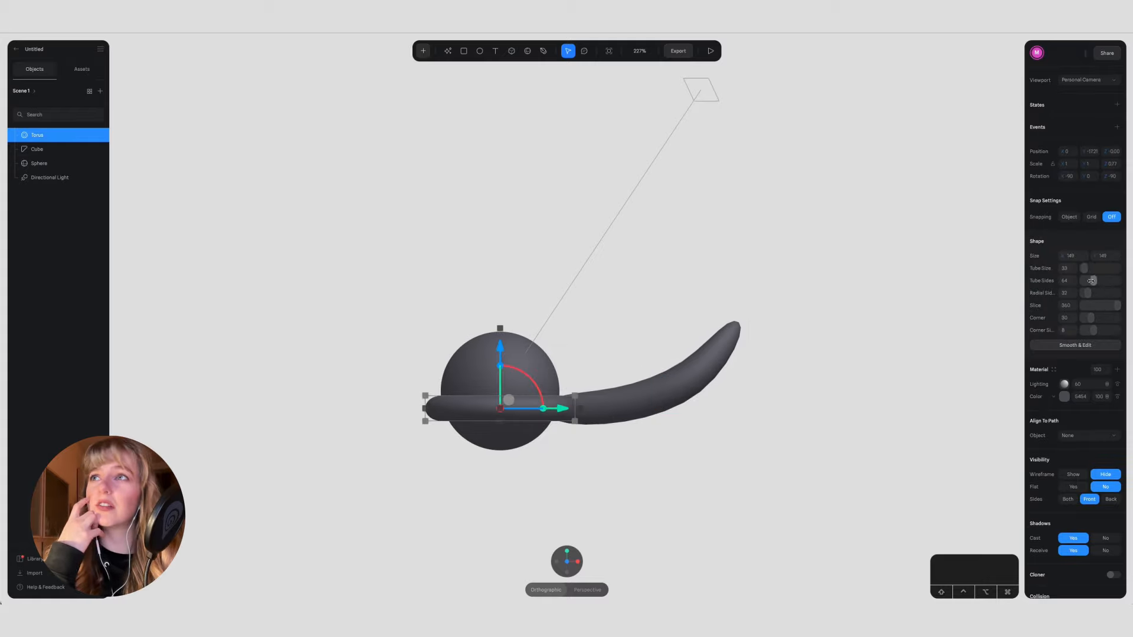
{"action": "left_click_drag", "start_coordinate": [1085, 269], "coordinate": [1090, 269]}
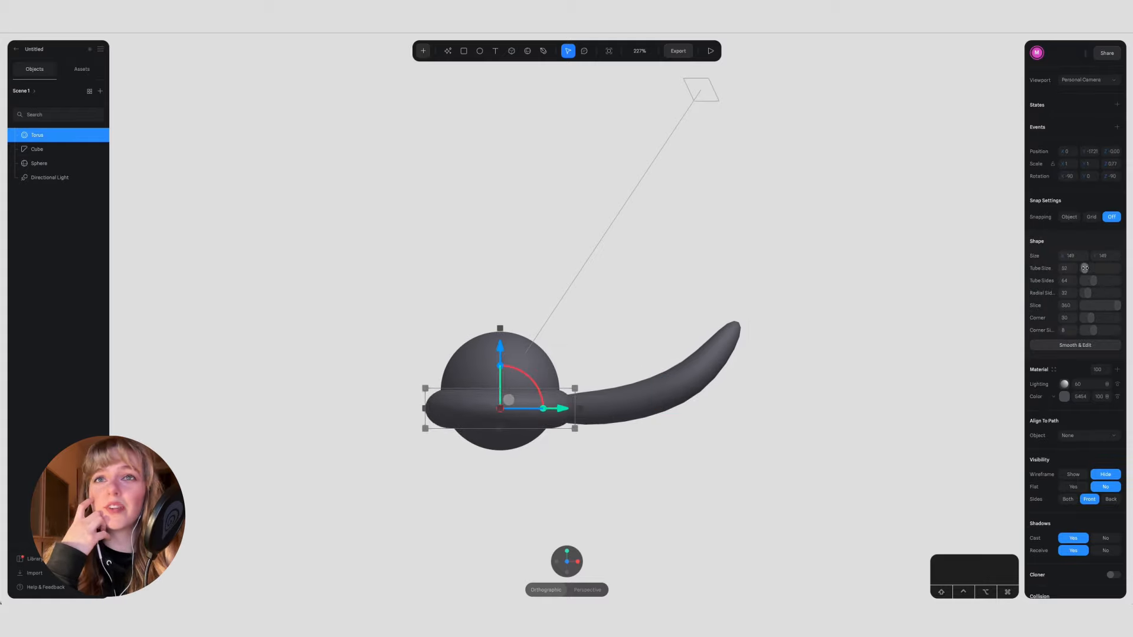
{"action": "left_click", "coordinate": [465, 359]}
{"action": "left_click_drag", "start_coordinate": [500, 328], "coordinate": [500, 322]}
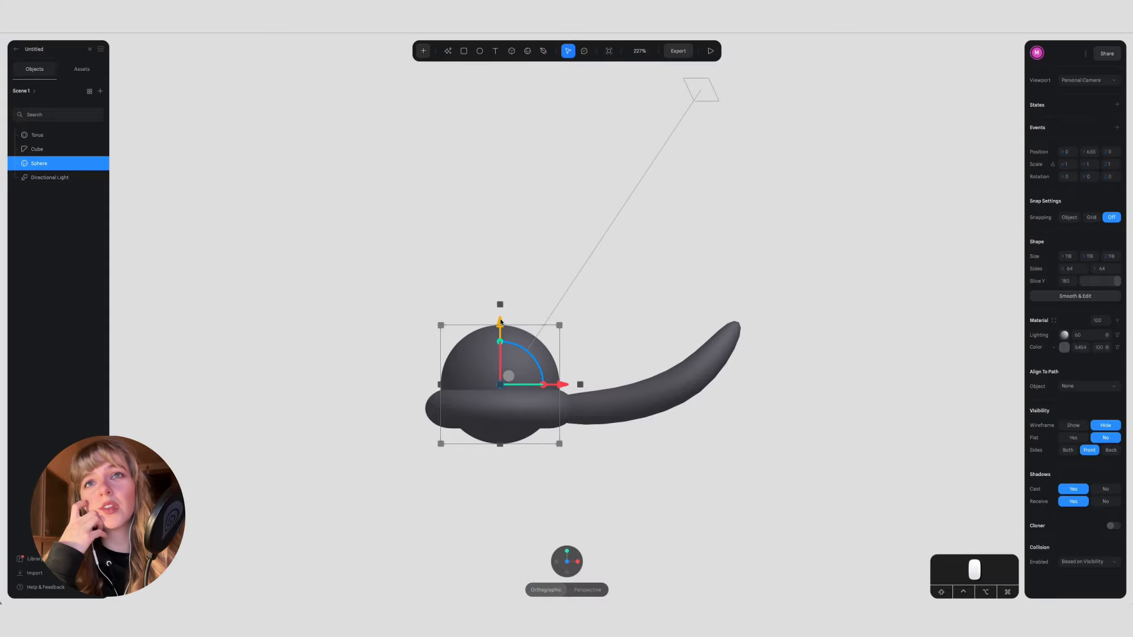
{"action": "left_click", "coordinate": [759, 341]}
Step: Move the petal slightly outward, duplicate it, and place the copy diagonally beside the ring with a Y rotation of 45
{"action": "left_click", "coordinate": [566, 552]}
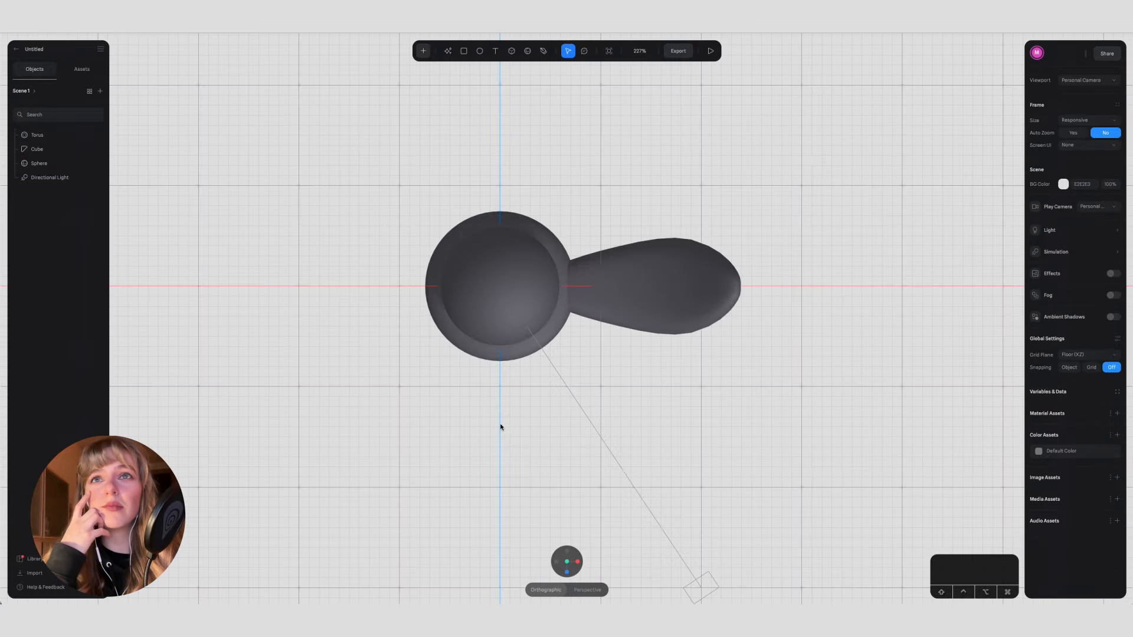
{"action": "left_click", "coordinate": [694, 302]}
{"action": "mouse_move", "coordinate": [715, 287]}
{"action": "left_mouse_down"}
{"action": "mouse_move", "coordinate": [757, 287]}
{"action": "mouse_move", "coordinate": [708, 303]}
{"action": "mouse_move", "coordinate": [703, 260]}
{"action": "mouse_move", "coordinate": [697, 287]}
{"action": "left_mouse_up"}
{"action": "key", "text": "super+d"}
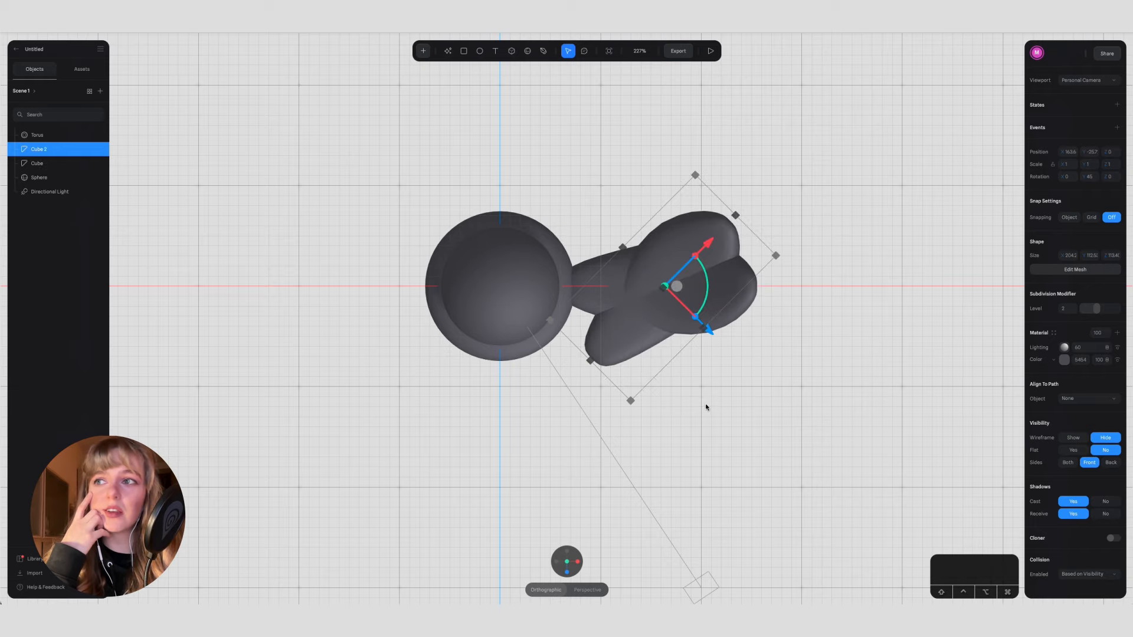
{"action": "left_click_drag", "start_coordinate": [618, 358], "coordinate": [574, 256]}
Step: Hide the sphere and thin the torus to a tube size of 14
{"action": "left_click", "coordinate": [95, 180]}
{"action": "left_click", "coordinate": [92, 178]}
{"action": "left_click", "coordinate": [92, 178]}
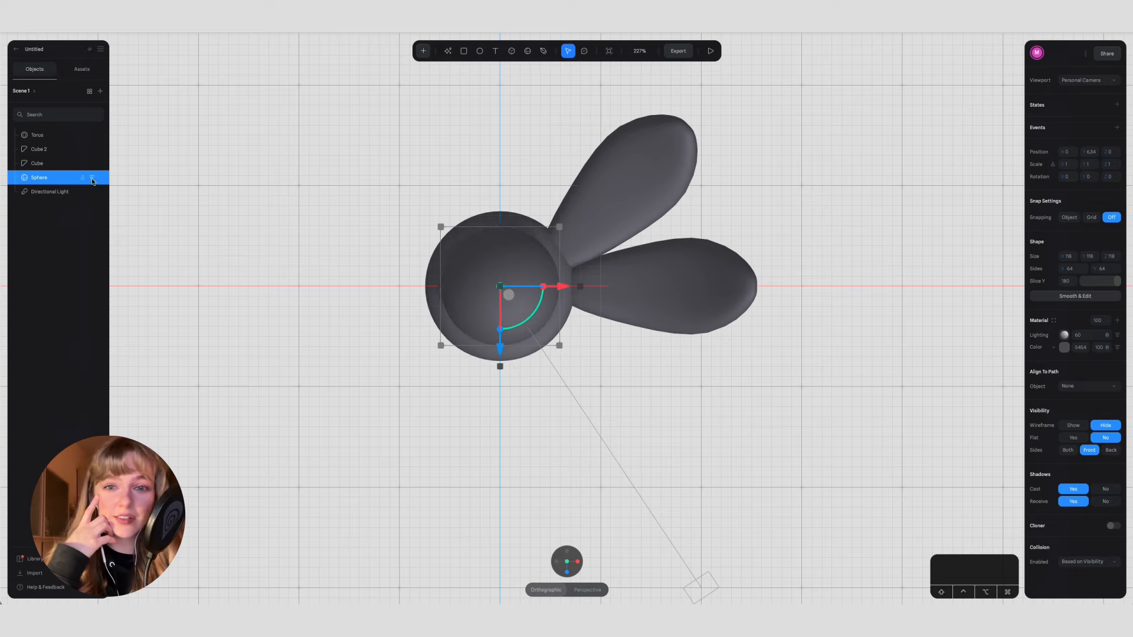
{"action": "left_click", "coordinate": [92, 177]}
{"action": "left_click", "coordinate": [55, 135]}
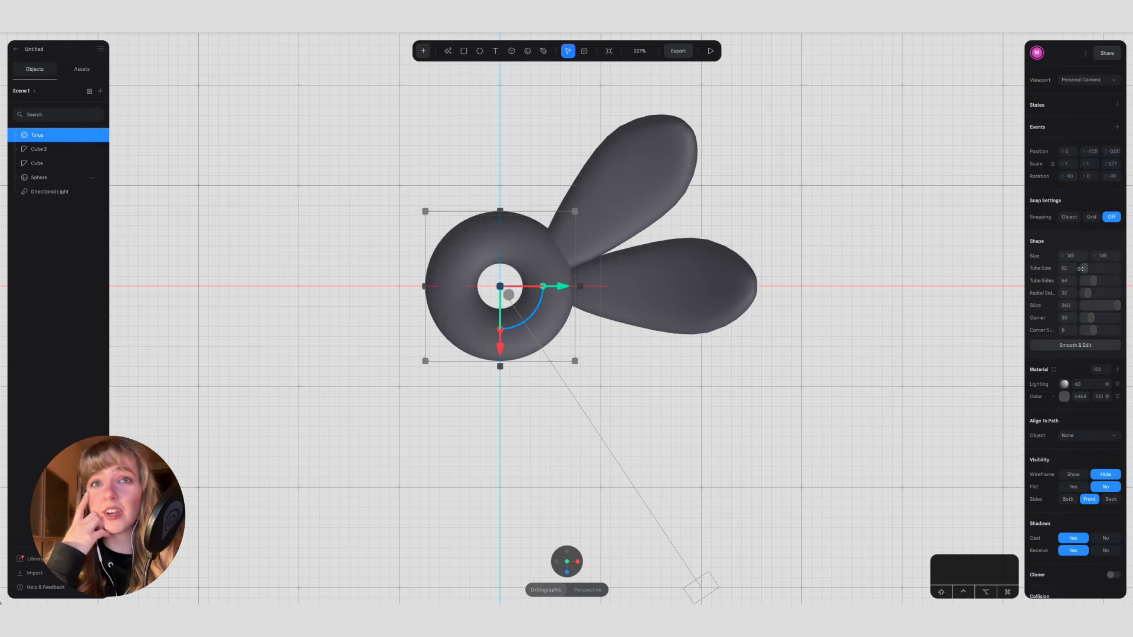
{"action": "key", "text": "super+z"}
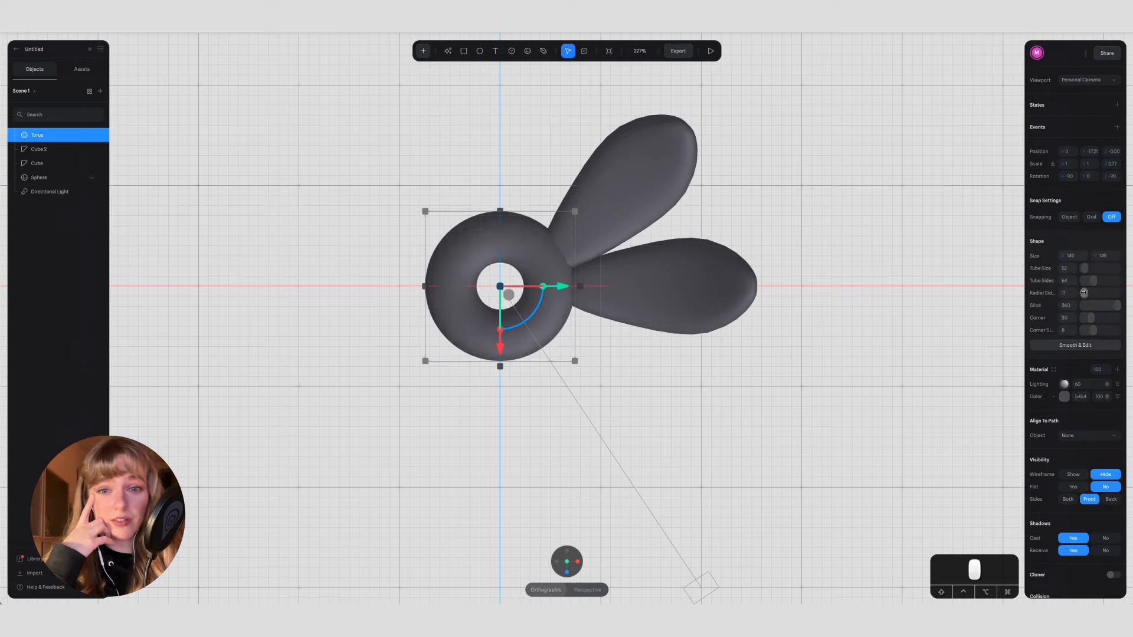
{"action": "type", "text": "2"}
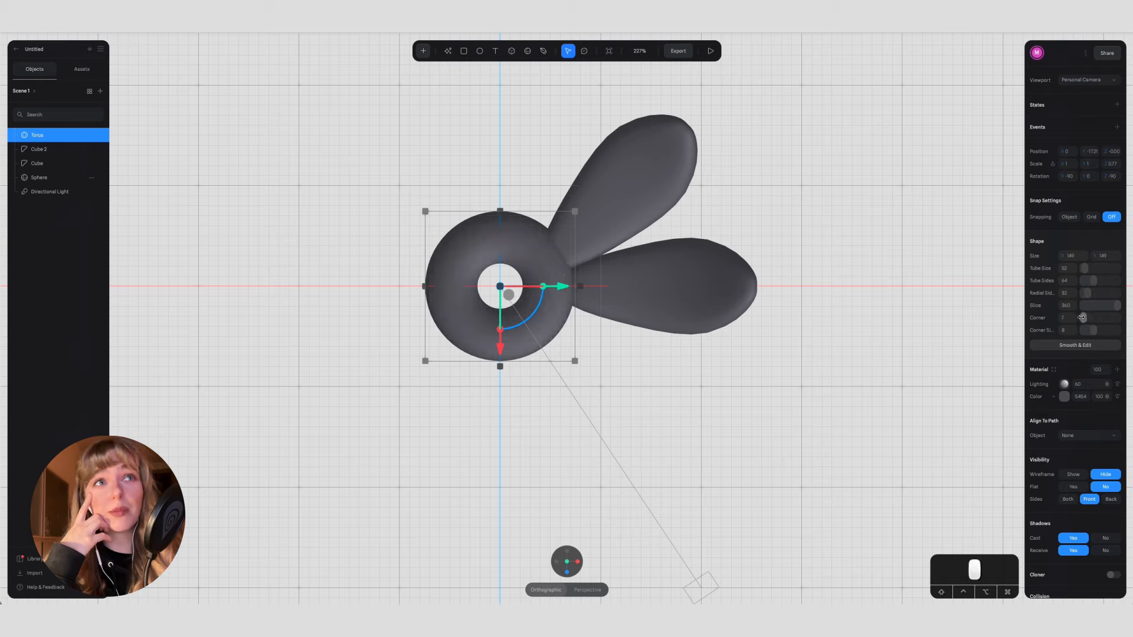
{"action": "left_click_drag", "start_coordinate": [1085, 269], "coordinate": [1085, 269]}
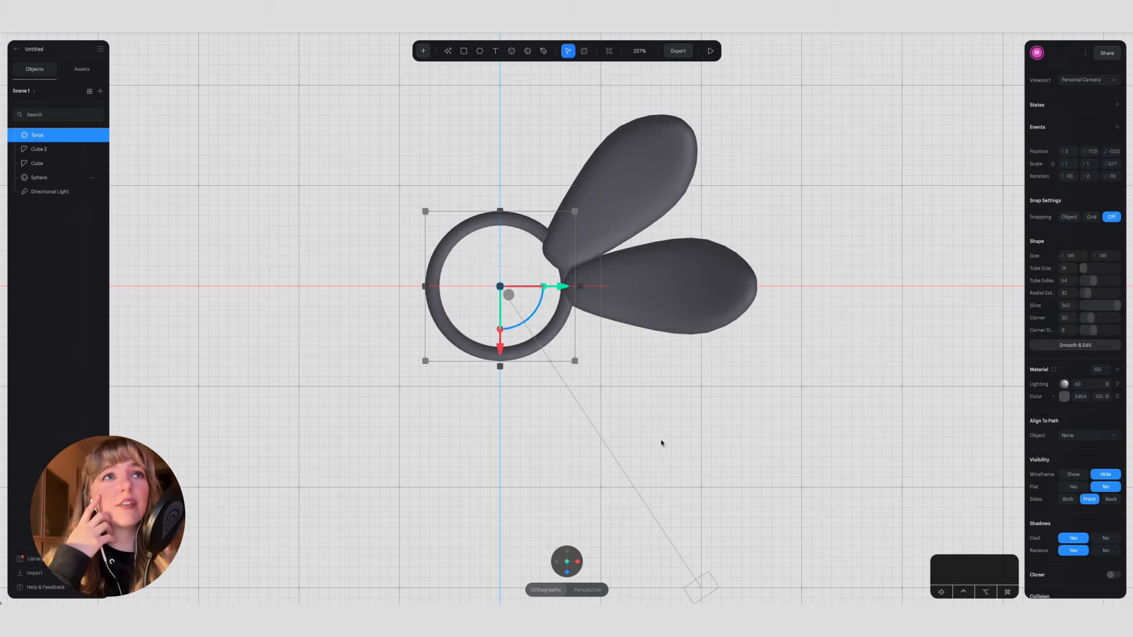
Step: Duplicate the diagonal petal and place the copy straight above the ring in the top view with a Y rotation of 90
{"action": "left_click", "coordinate": [615, 190]}
{"action": "left_click_drag", "start_coordinate": [619, 194], "coordinate": [562, 194]}
{"action": "key", "text": "super+c"}
{"action": "key", "text": "super+v"}
{"action": "left_click_drag", "start_coordinate": [499, 125], "coordinate": [500, 69]}
{"action": "scroll", "coordinate": [767, 182], "scroll_direction": "up", "scroll_amount": 2}
{"action": "scroll", "coordinate": [767, 182], "scroll_direction": "up", "scroll_amount": 2}
Step: Move the three petals inward so their bases overlap the ring at even spacing
{"action": "left_click", "coordinate": [653, 272]}
{"action": "left_click_drag", "start_coordinate": [653, 272], "coordinate": [643, 259]}
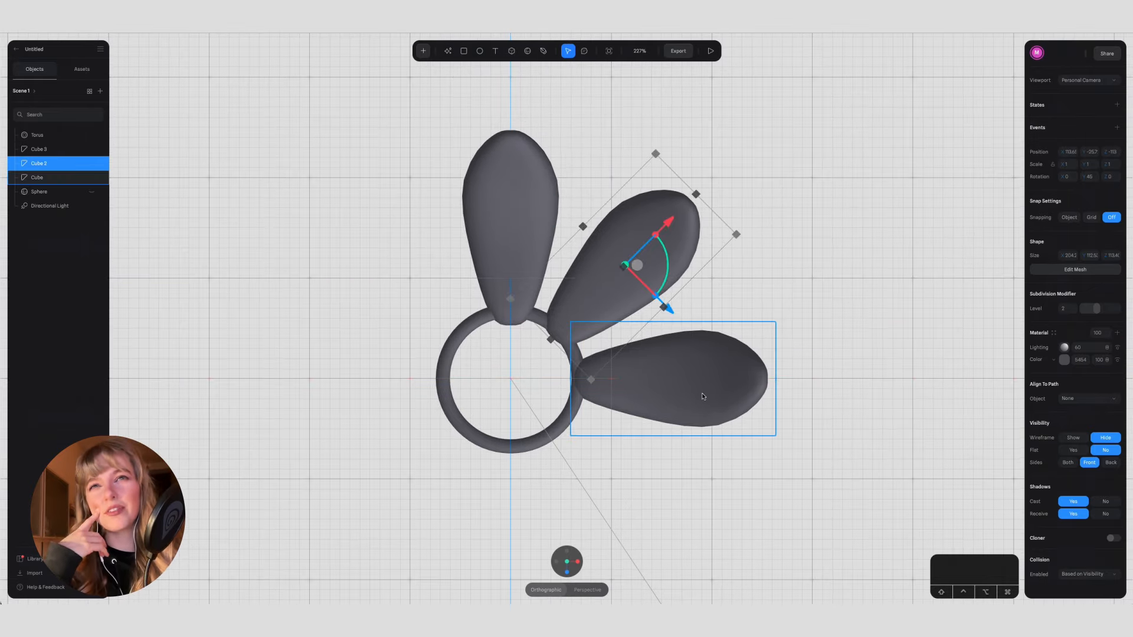
{"action": "left_click_drag", "start_coordinate": [492, 215], "coordinate": [493, 238]}
{"action": "left_click_drag", "start_coordinate": [695, 375], "coordinate": [674, 375]}
{"action": "left_click_drag", "start_coordinate": [657, 227], "coordinate": [643, 244]}
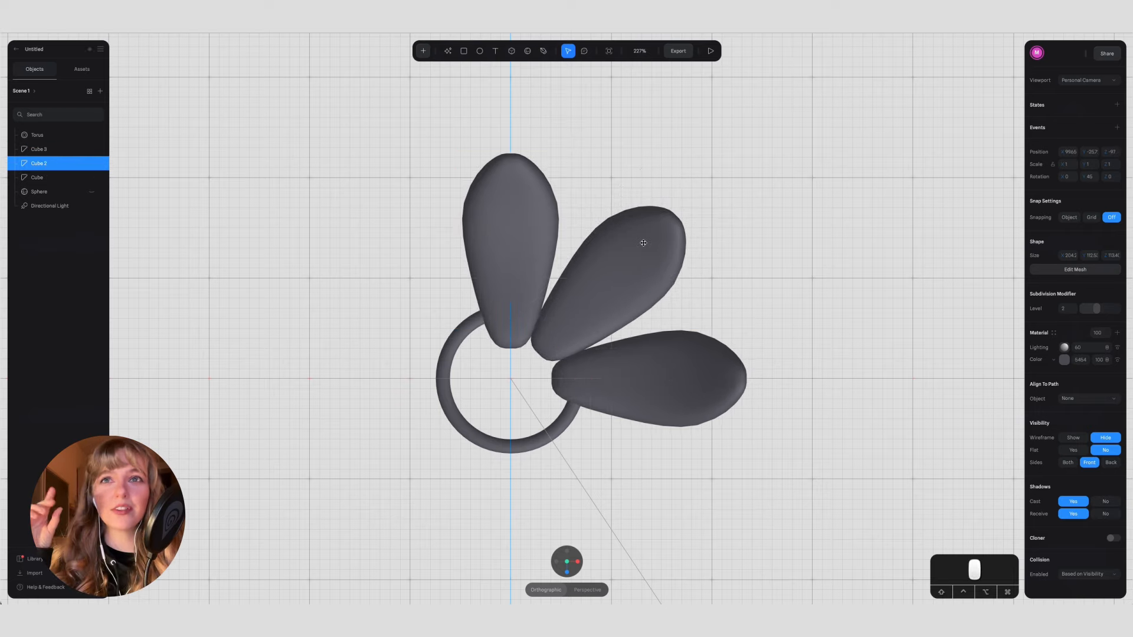
{"action": "left_click", "coordinate": [511, 207]}
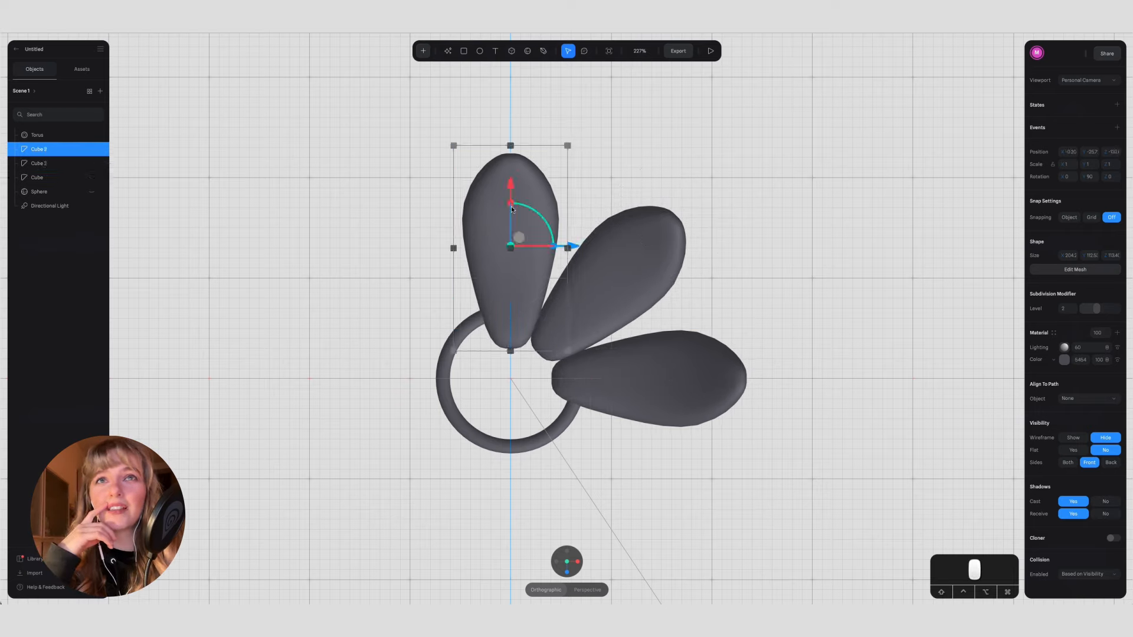
{"action": "left_click", "coordinate": [876, 239]}
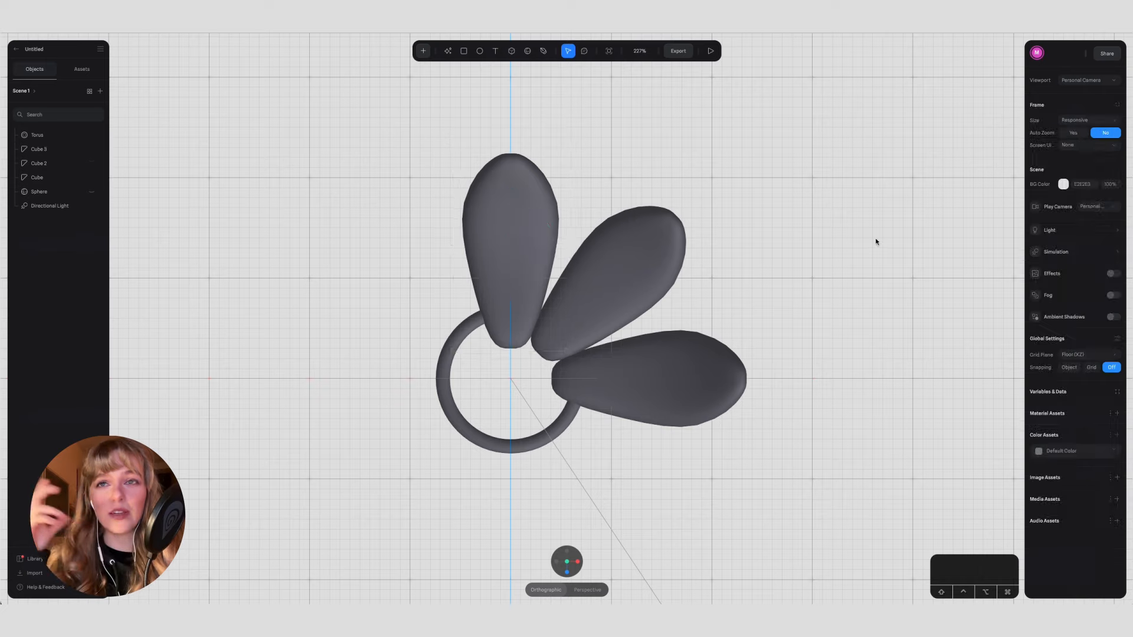
{"action": "left_click", "coordinate": [662, 379]}
{"action": "left_click", "coordinate": [756, 194]}
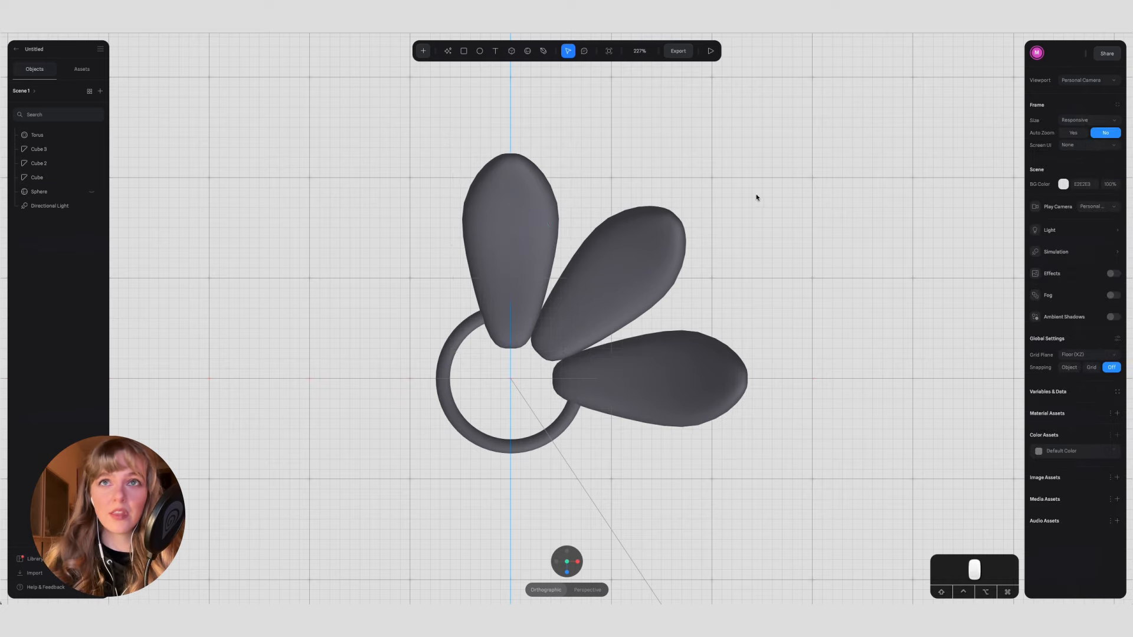
Step: Duplicate all three petals, rotate the copies, and place them around the left half of the ring
{"action": "left_click", "coordinate": [512, 218]}
{"action": "left_click", "coordinate": [625, 266], "text": "shift"}
{"action": "left_click", "coordinate": [720, 384], "text": "shift"}
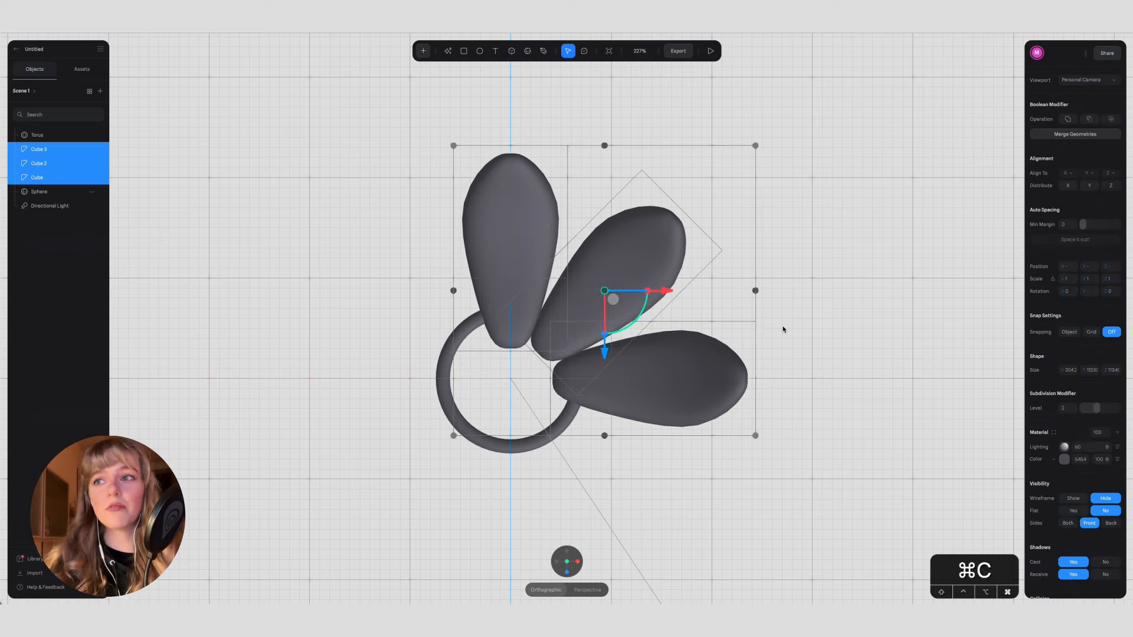
{"action": "key", "text": "super+d"}
{"action": "left_click_drag", "start_coordinate": [626, 332], "coordinate": [639, 268]}
{"action": "left_click_drag", "start_coordinate": [666, 304], "coordinate": [468, 302]}
{"action": "left_click_drag", "start_coordinate": [403, 348], "coordinate": [406, 357]}
{"action": "left_click_drag", "start_coordinate": [468, 303], "coordinate": [489, 303]}
Step: Delete the redundant overlapping petal above the ring
{"action": "key", "text": "BackSpace"}
{"action": "left_click", "coordinate": [505, 246]}
{"action": "key", "text": "BackSpace"}
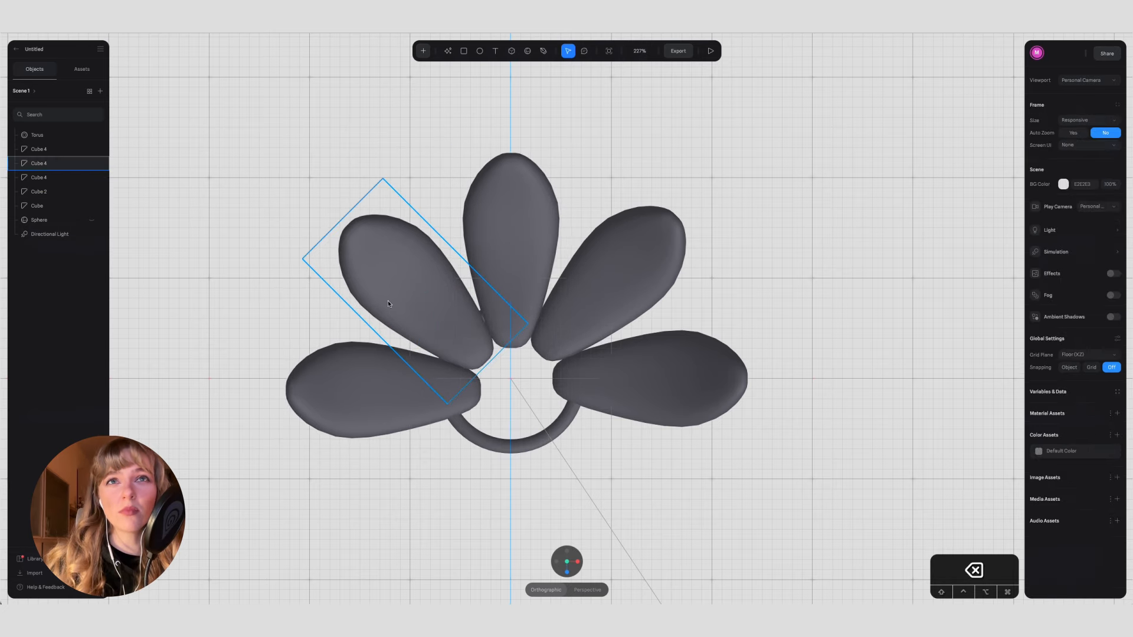
Step: Duplicate the upper petals, rotate the copies, and position them around the lower half of the ring
{"action": "left_click", "coordinate": [387, 301]}
{"action": "left_click", "coordinate": [331, 415], "text": "shift"}
{"action": "left_click", "coordinate": [511, 265], "text": "shift"}
{"action": "key", "text": "super+d"}
{"action": "left_click_drag", "start_coordinate": [524, 335], "coordinate": [472, 265], "text": "shift"}
{"action": "left_click_drag", "start_coordinate": [510, 359], "coordinate": [511, 544]}
{"action": "left_click_drag", "start_coordinate": [545, 481], "coordinate": [598, 488]}
{"action": "left_click_drag", "start_coordinate": [535, 540], "coordinate": [534, 533]}
{"action": "left_click_drag", "start_coordinate": [592, 477], "coordinate": [590, 477]}
{"action": "scroll", "coordinate": [592, 477], "scroll_direction": "down", "scroll_amount": 1}
Step: Delete the redundant duplicate petal on the right side of the ring
{"action": "left_click", "coordinate": [716, 422]}
{"action": "left_click", "coordinate": [688, 350]}
{"action": "key", "text": "BackSpace"}
Step: Select all eight petals and nudge them together so they are centred on the ring
{"action": "left_click", "coordinate": [692, 378]}
{"action": "left_click", "coordinate": [637, 440], "text": "shift"}
{"action": "left_click", "coordinate": [524, 477], "text": "shift"}
{"action": "left_click", "coordinate": [415, 449], "text": "shift"}
{"action": "left_click", "coordinate": [390, 371], "text": "shift"}
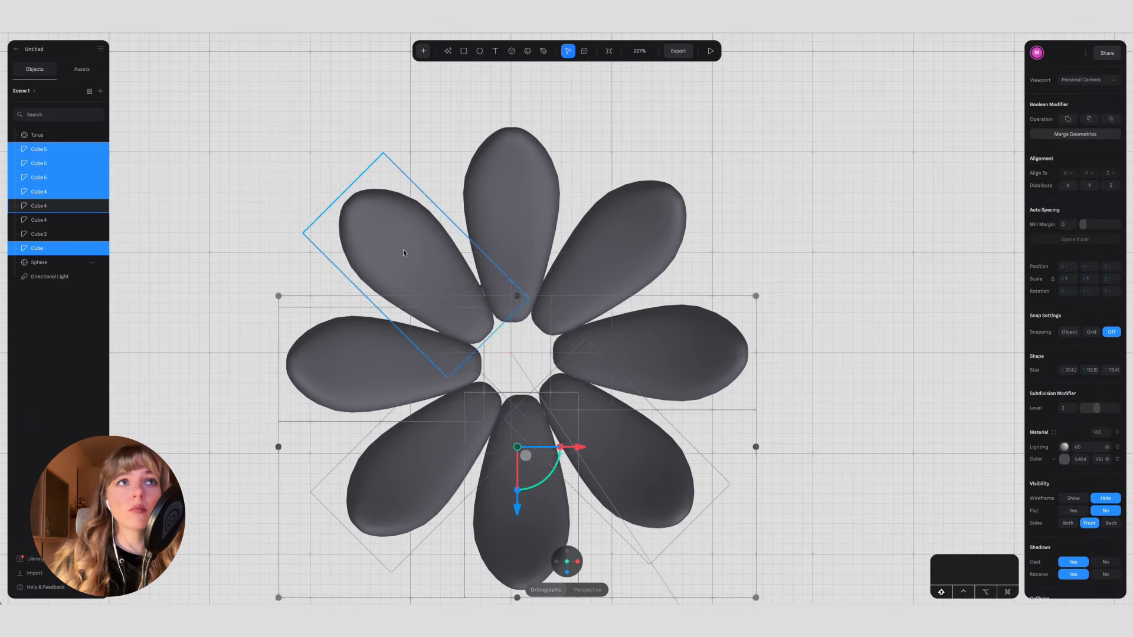
{"action": "left_click", "coordinate": [405, 249], "text": "shift"}
{"action": "left_click", "coordinate": [521, 188], "text": "shift"}
{"action": "left_click", "coordinate": [614, 235], "text": "shift"}
{"action": "mouse_move", "coordinate": [518, 420]}
{"action": "left_mouse_down"}
{"action": "mouse_move", "coordinate": [518, 448]}
{"action": "mouse_move", "coordinate": [518, 416]}
{"action": "left_mouse_up"}
{"action": "left_click_drag", "start_coordinate": [581, 355], "coordinate": [575, 356]}
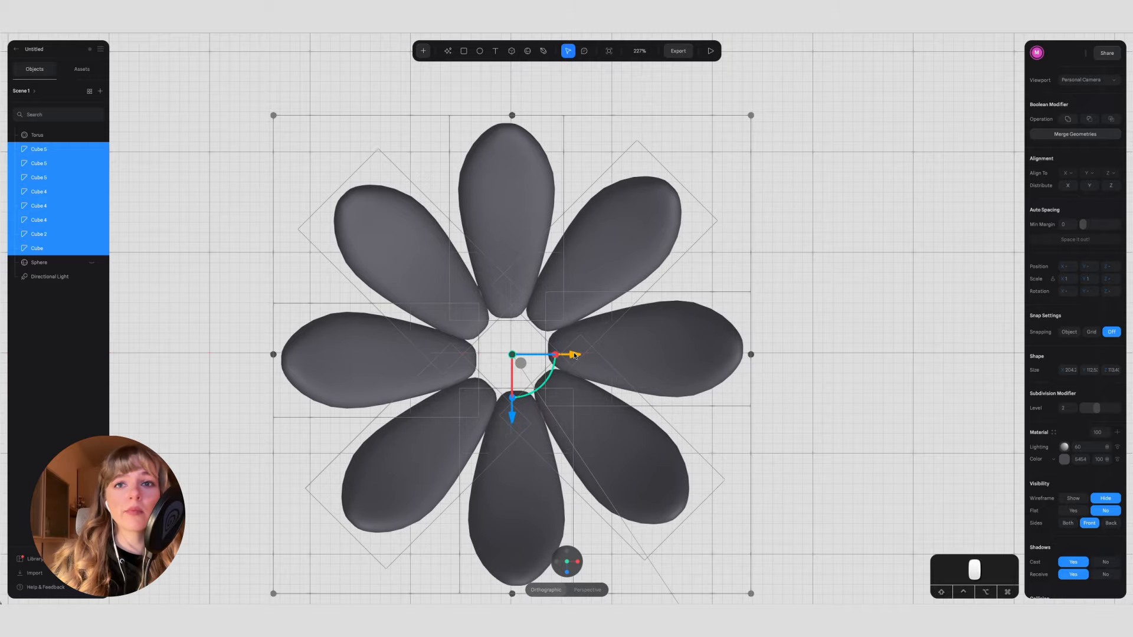
Step: Raise the torus to a Y position of about 11 so the ring sits on top of the petal bases
{"action": "left_click", "coordinate": [568, 553]}
{"action": "left_click", "coordinate": [567, 573]}
{"action": "left_click", "coordinate": [565, 550]}
{"action": "left_click", "coordinate": [567, 572]}
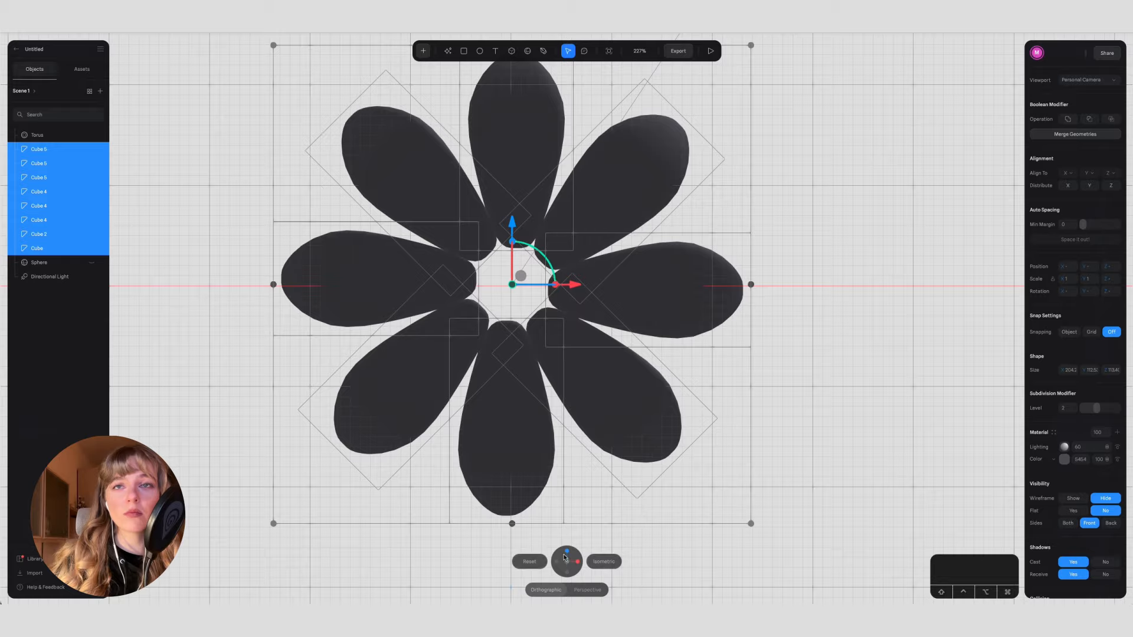
{"action": "left_click", "coordinate": [566, 554]}
{"action": "left_click", "coordinate": [566, 551]}
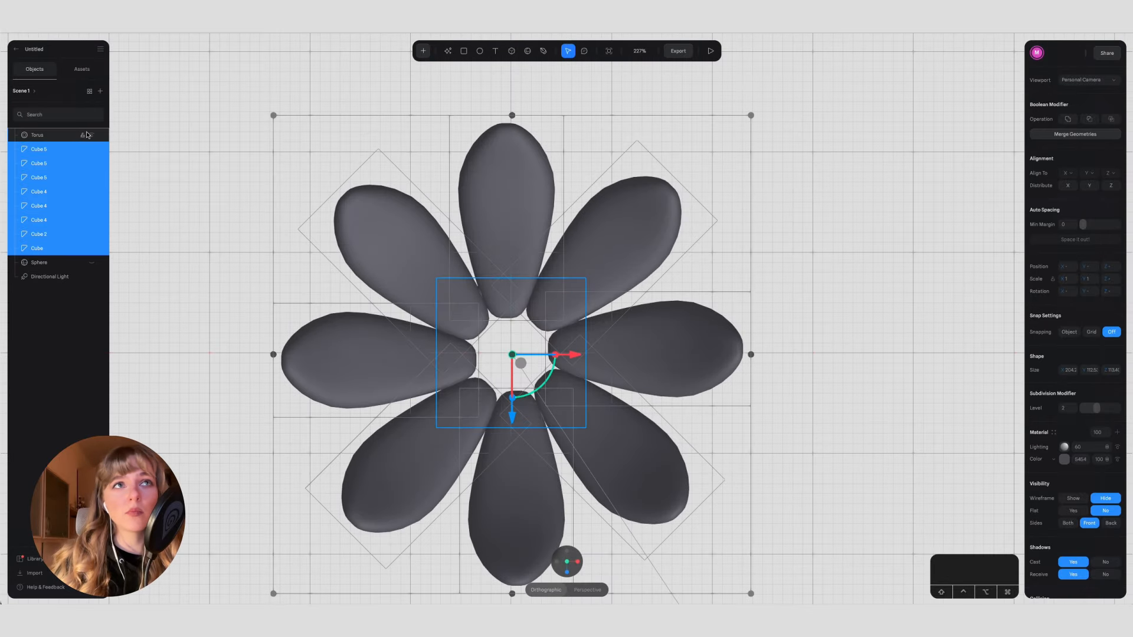
{"action": "left_click", "coordinate": [46, 136]}
{"action": "mouse_move", "coordinate": [571, 573]}
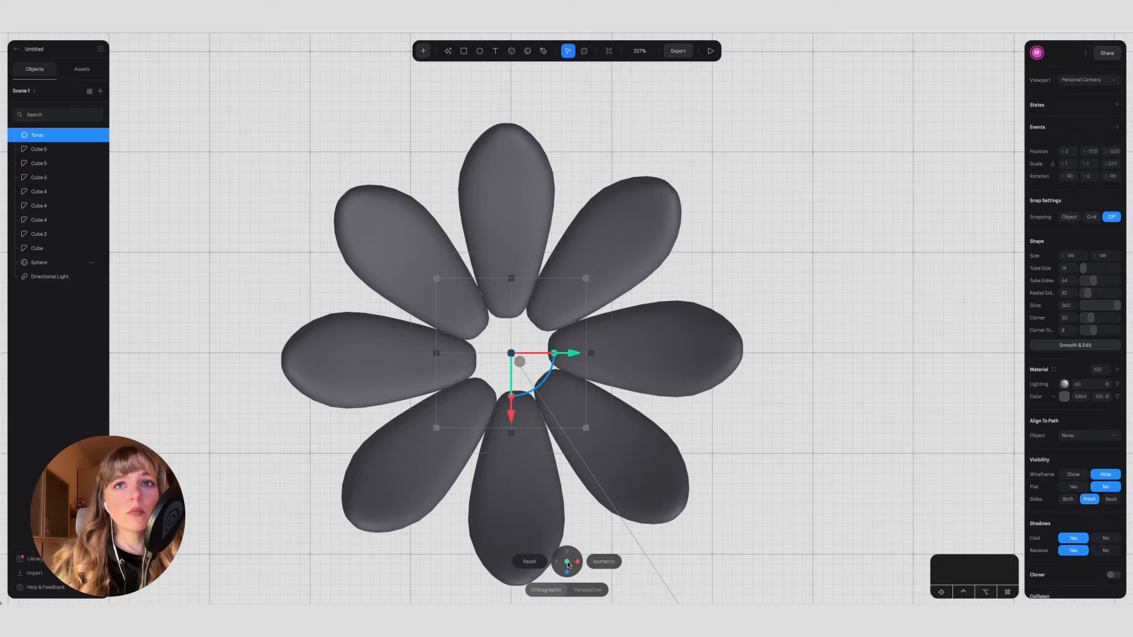
{"action": "left_click", "coordinate": [568, 573]}
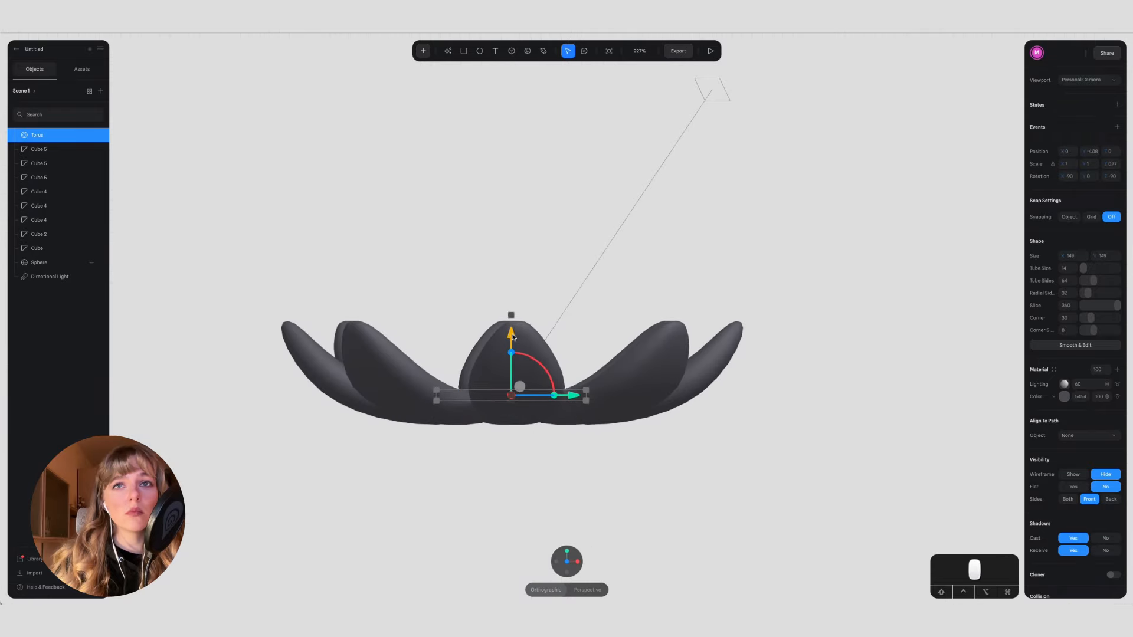
{"action": "left_click", "coordinate": [569, 562]}
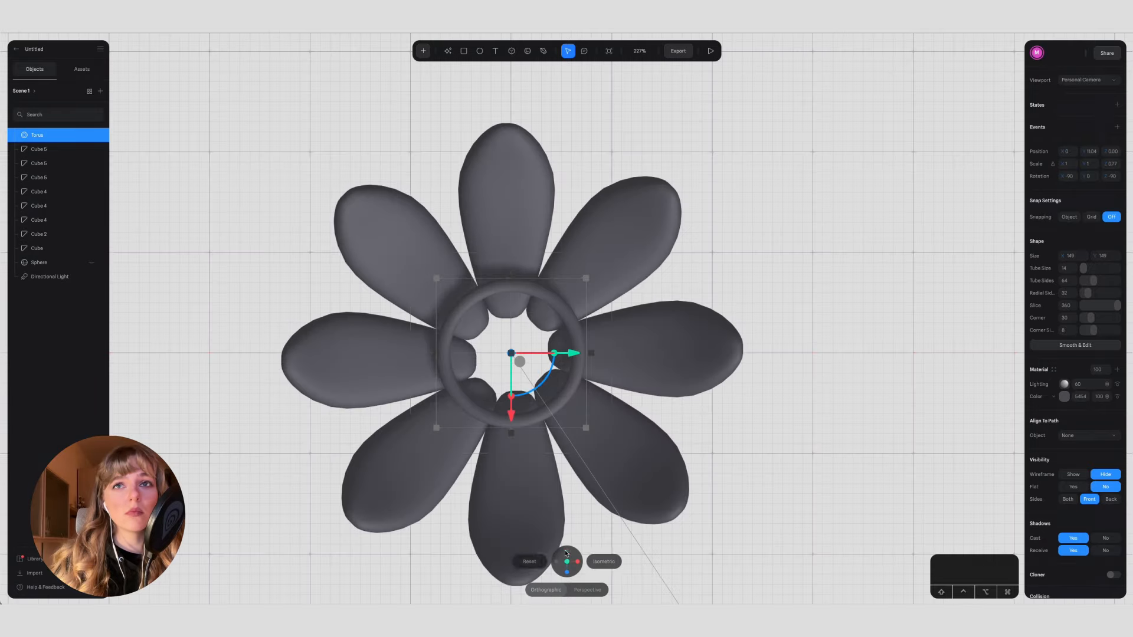
Step: Group the eight petals and name the group "leaves"
{"action": "left_click", "coordinate": [699, 426]}
{"action": "left_click", "coordinate": [511, 194]}
{"action": "left_click", "coordinate": [404, 248], "text": "shift"}
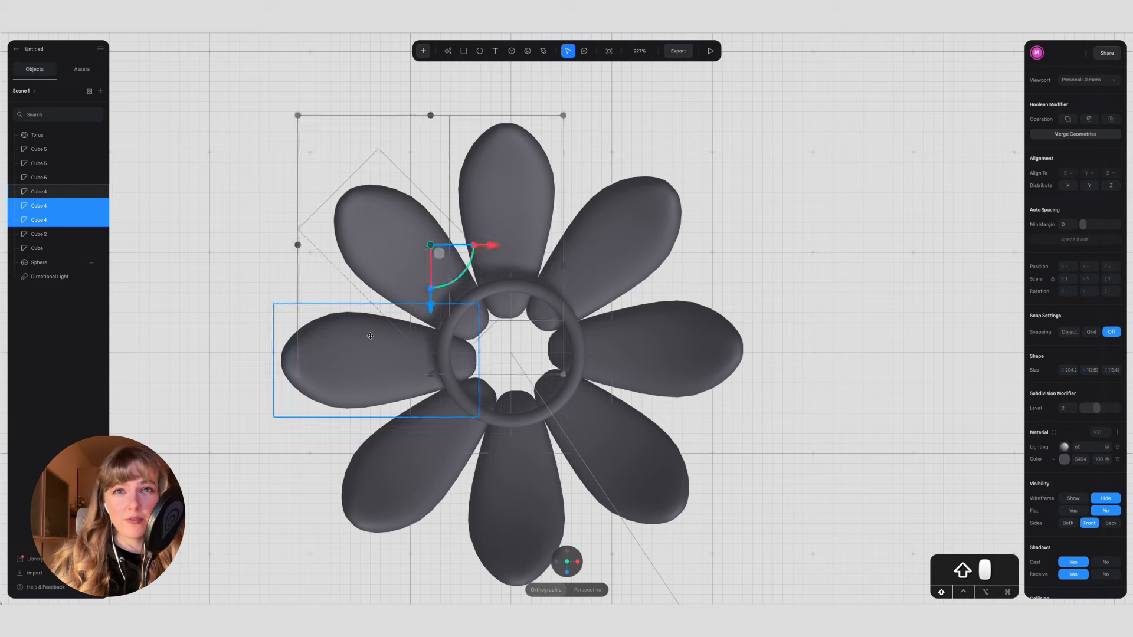
{"action": "left_click", "coordinate": [370, 338], "text": "shift"}
{"action": "left_click", "coordinate": [407, 466], "text": "shift"}
{"action": "left_click", "coordinate": [536, 506], "text": "shift"}
{"action": "left_click", "coordinate": [632, 466], "text": "shift"}
{"action": "left_click", "coordinate": [667, 354], "text": "shift"}
{"action": "left_click", "coordinate": [626, 236], "text": "shift"}
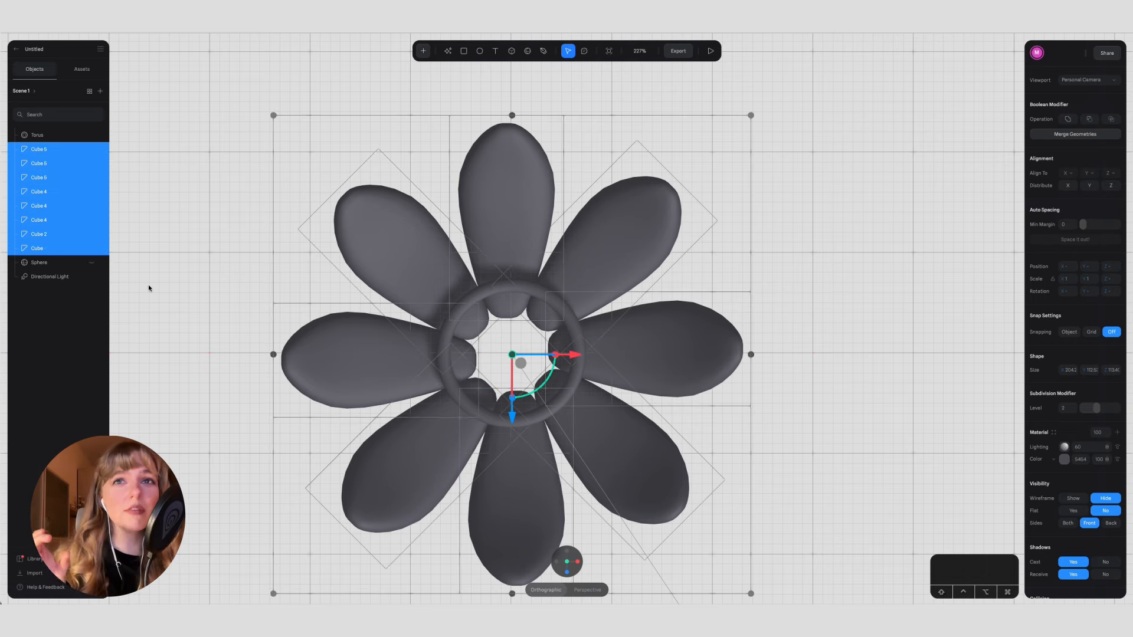
{"action": "key", "text": "super+g"}
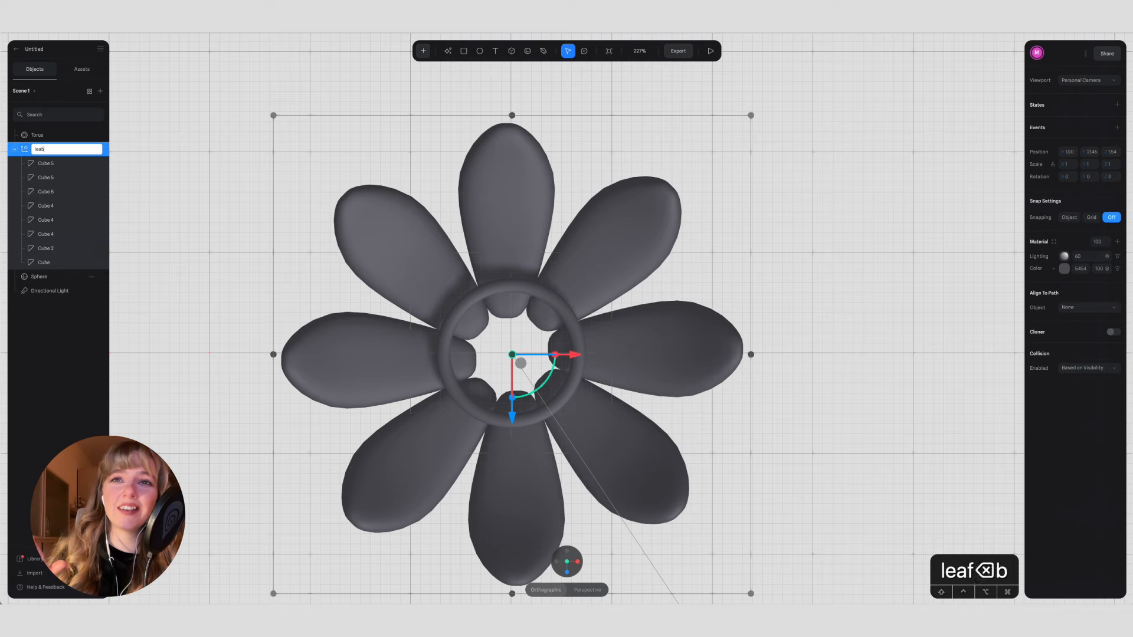
{"action": "type", "text": "ves"}
{"action": "key", "text": "Return"}
{"action": "left_click_drag", "start_coordinate": [578, 355], "coordinate": [579, 355]}
{"action": "left_click_drag", "start_coordinate": [511, 409], "coordinate": [330, 246]}
{"action": "mouse_move", "coordinate": [550, 390]}
{"action": "left_mouse_down"}
{"action": "mouse_move", "coordinate": [539, 382]}
{"action": "mouse_move", "coordinate": [545, 389]}
{"action": "left_mouse_up"}
{"action": "left_click", "coordinate": [842, 448]}
{"action": "key", "text": "super+z"}
{"action": "key", "text": "super+z"}
{"action": "key", "text": "super+z"}
Step: Nudge the individual petals inside the leaves group so all eight are evenly arranged around the ring
{"action": "double_click", "coordinate": [398, 279]}
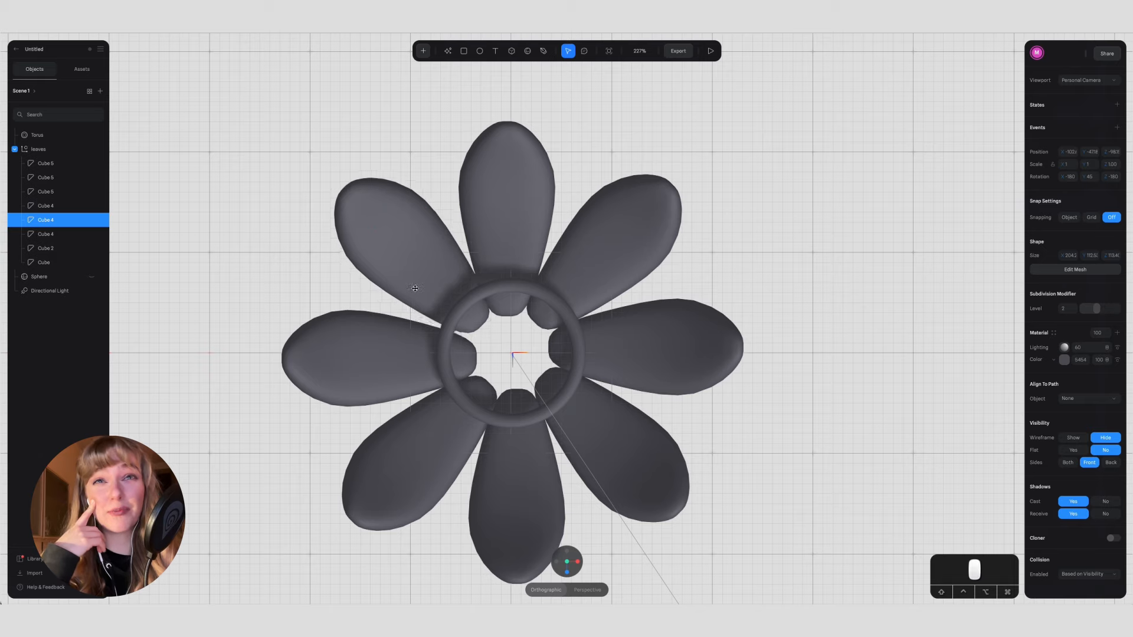
{"action": "left_click", "coordinate": [386, 368]}
{"action": "left_click_drag", "start_coordinate": [386, 369], "coordinate": [385, 366]}
{"action": "left_click_drag", "start_coordinate": [430, 479], "coordinate": [425, 476]}
{"action": "left_click_drag", "start_coordinate": [525, 519], "coordinate": [521, 517]}
{"action": "left_click_drag", "start_coordinate": [627, 489], "coordinate": [623, 491]}
{"action": "left_click_drag", "start_coordinate": [686, 370], "coordinate": [686, 374]}
{"action": "left_click_drag", "start_coordinate": [650, 227], "coordinate": [654, 231]}
{"action": "left_click_drag", "start_coordinate": [527, 166], "coordinate": [530, 168]}
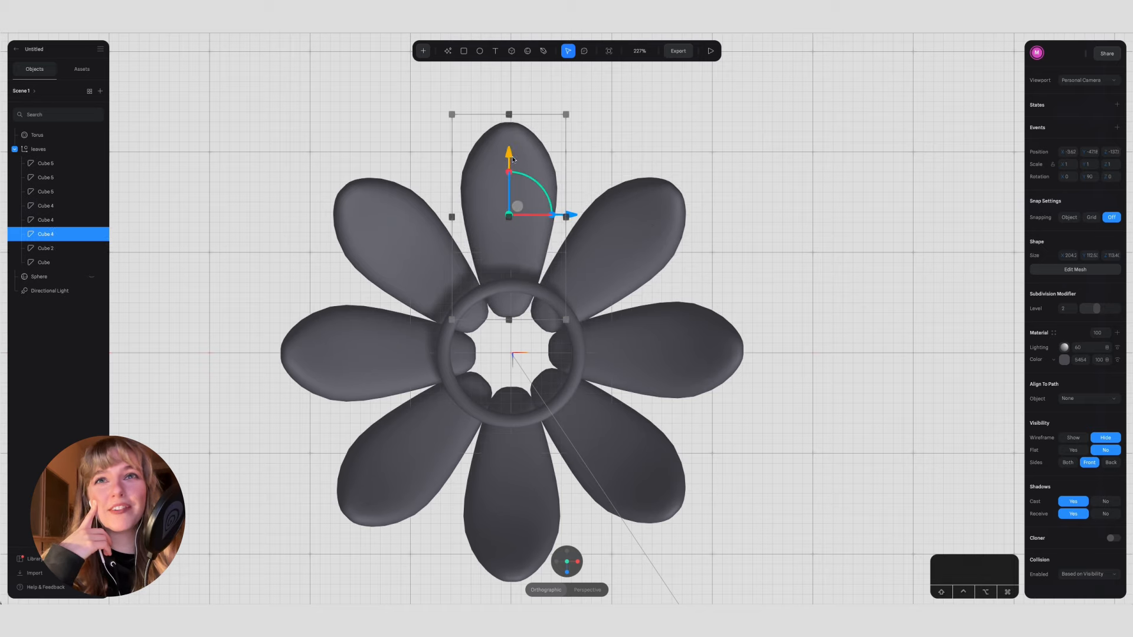
{"action": "left_click", "coordinate": [511, 502], "text": "shift"}
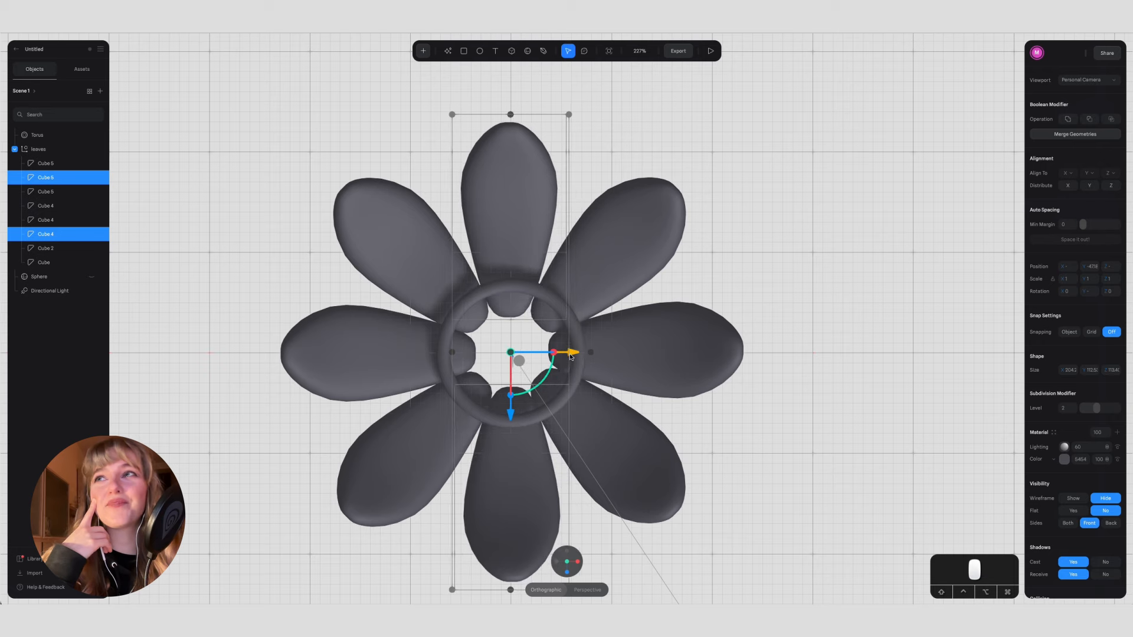
Step: Align the left and right petals with each other on the Z axis and nudge the pair slightly into place
{"action": "left_click", "coordinate": [655, 353]}
{"action": "left_click", "coordinate": [367, 357], "text": "shift"}
{"action": "left_click", "coordinate": [1068, 175]}
{"action": "left_click", "coordinate": [1072, 204]}
{"action": "left_click", "coordinate": [1112, 174]}
{"action": "left_click", "coordinate": [1114, 204]}
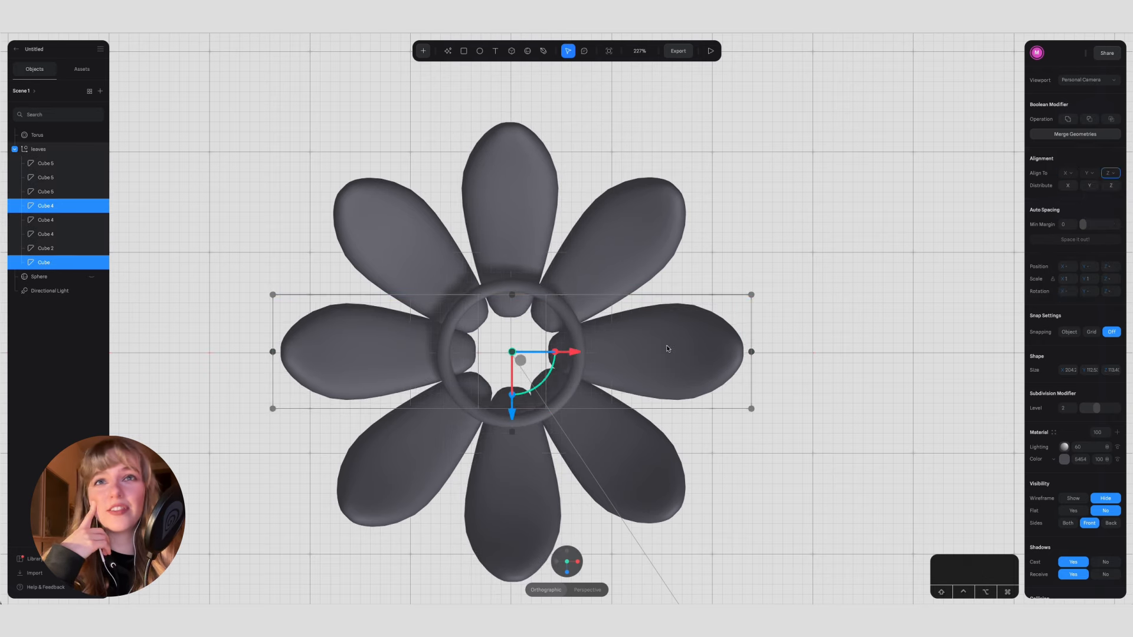
{"action": "left_click_drag", "start_coordinate": [512, 411], "coordinate": [512, 413]}
Step: Nudge the upper-left and lower-right petals slightly so the diagonal pair sits evenly around the ring
{"action": "left_click", "coordinate": [416, 278]}
{"action": "left_click", "coordinate": [632, 471], "text": "shift"}
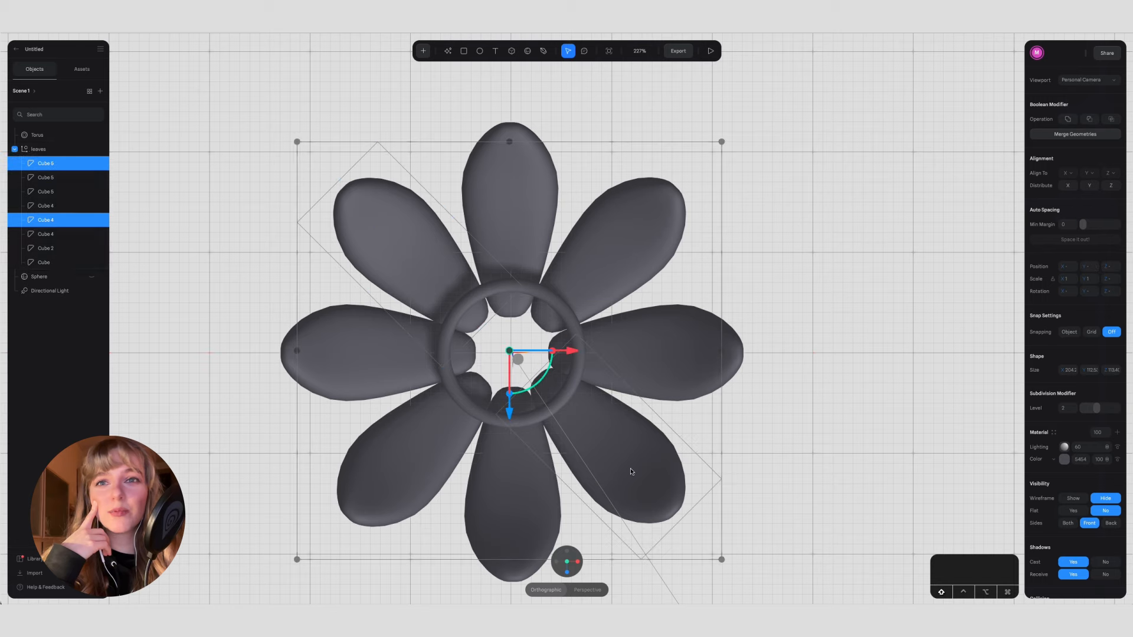
{"action": "left_click", "coordinate": [614, 437]}
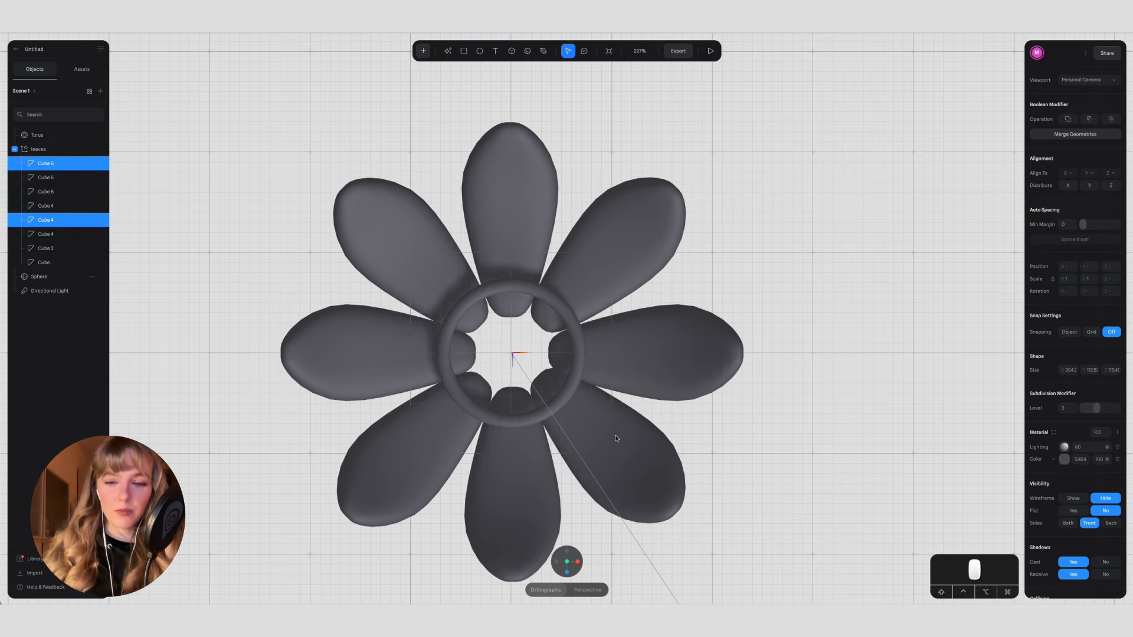
{"action": "left_click", "coordinate": [617, 437]}
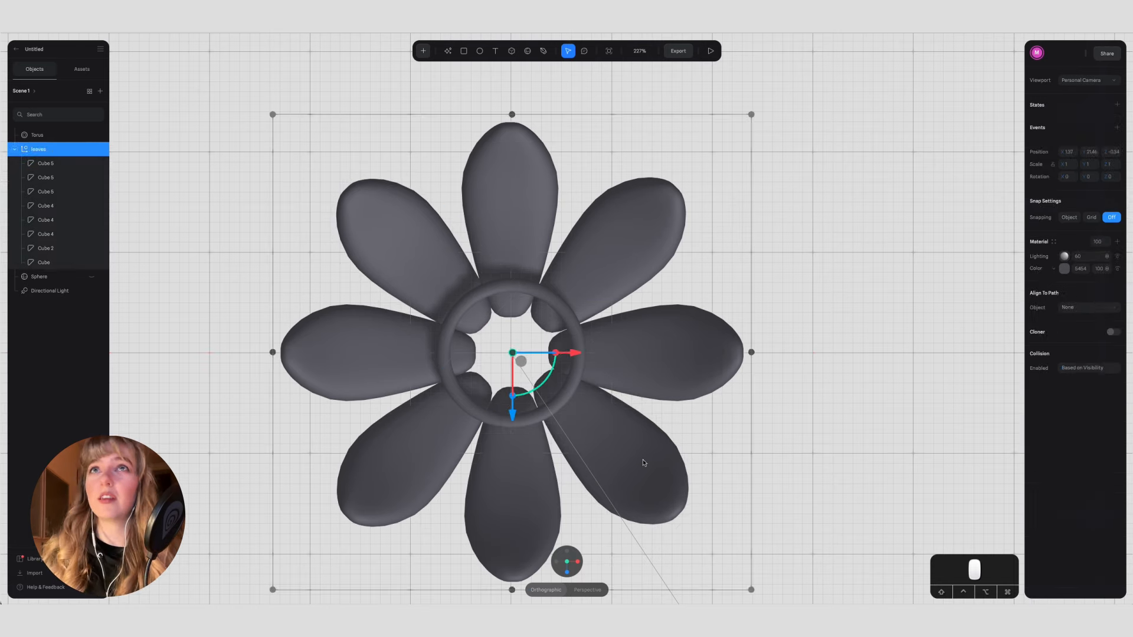
{"action": "double_click", "coordinate": [644, 462]}
{"action": "left_click", "coordinate": [677, 349]}
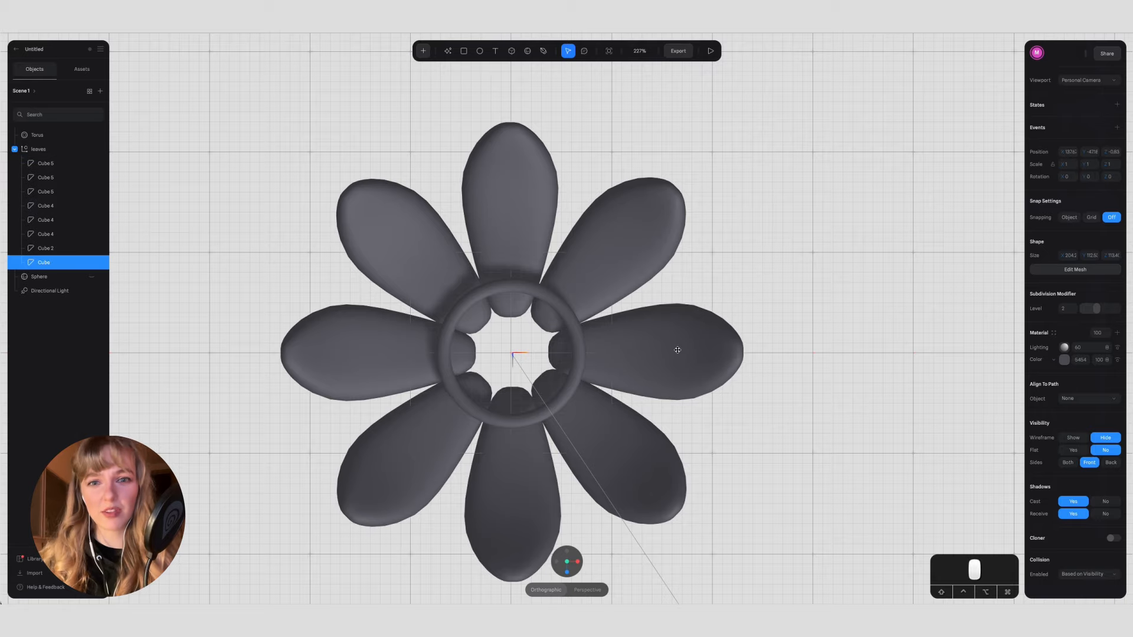
{"action": "left_click", "coordinate": [872, 228]}
Step: Unhide the central sphere and raise it to a Y position of about 19 so it domes out of the ring
{"action": "left_click", "coordinate": [572, 349]}
{"action": "left_click_drag", "start_coordinate": [1083, 269], "coordinate": [1086, 269]}
{"action": "left_click_drag", "start_coordinate": [792, 455], "coordinate": [800, 405]}
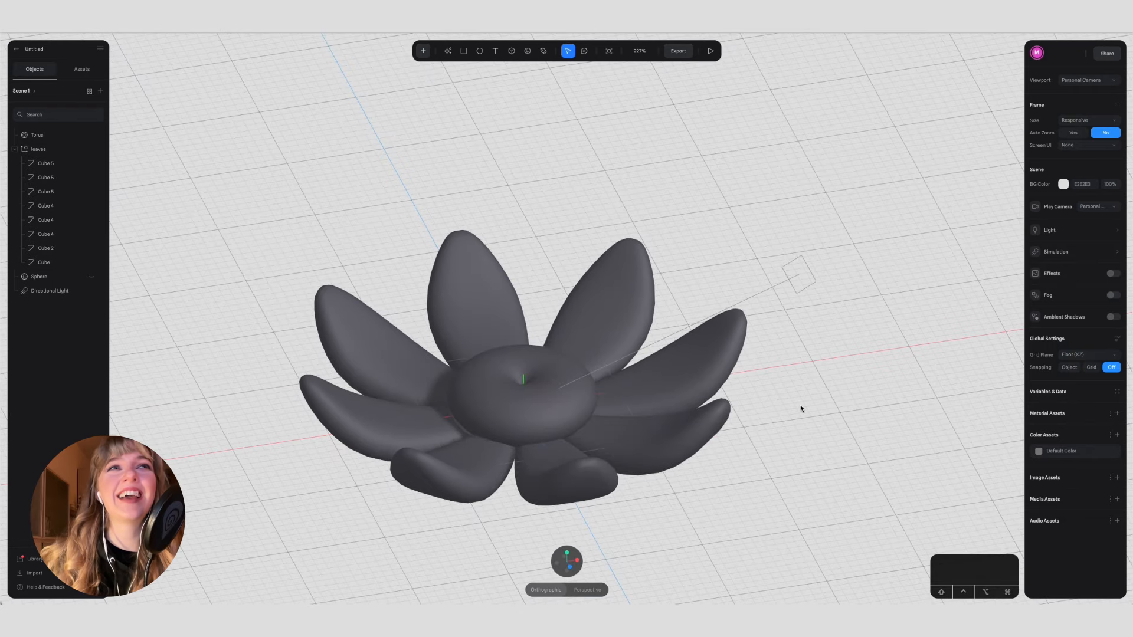
{"action": "left_click", "coordinate": [91, 279]}
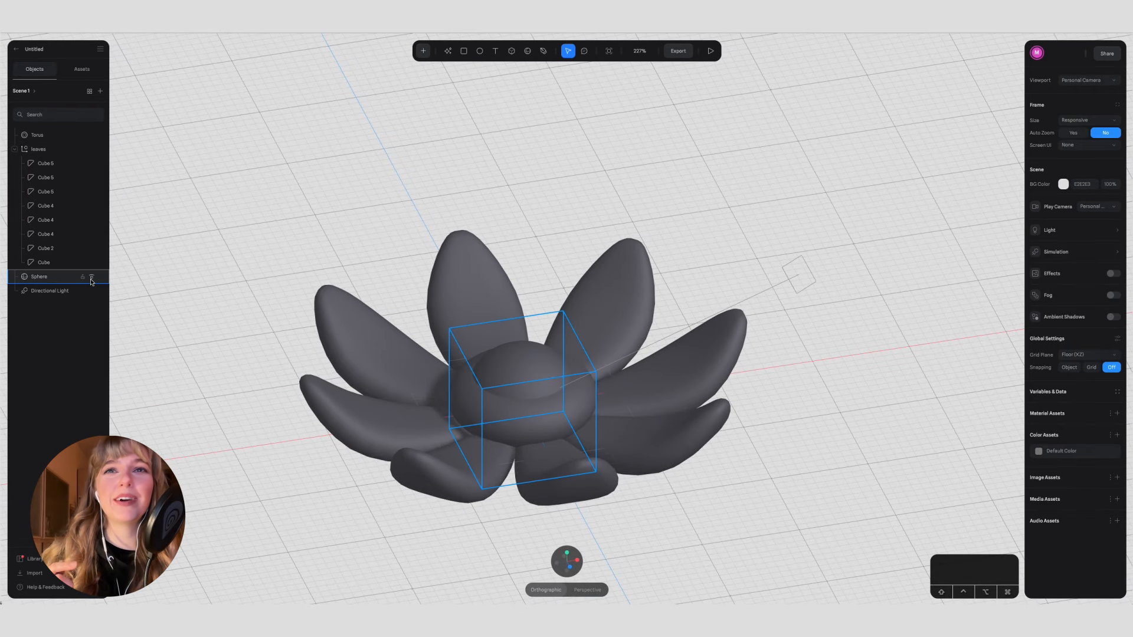
{"action": "left_click", "coordinate": [90, 279]}
{"action": "left_click_drag", "start_coordinate": [527, 349], "coordinate": [529, 339]}
{"action": "left_click_drag", "start_coordinate": [565, 302], "coordinate": [566, 297], "text": "alt+shift"}
{"action": "left_click", "coordinate": [782, 221]}
Step: Duplicate the central sphere and shrink the copy uniformly to a size of about 53
{"action": "left_click_drag", "start_coordinate": [782, 221], "coordinate": [755, 278], "text": "alt"}
{"action": "left_click", "coordinate": [519, 362]}
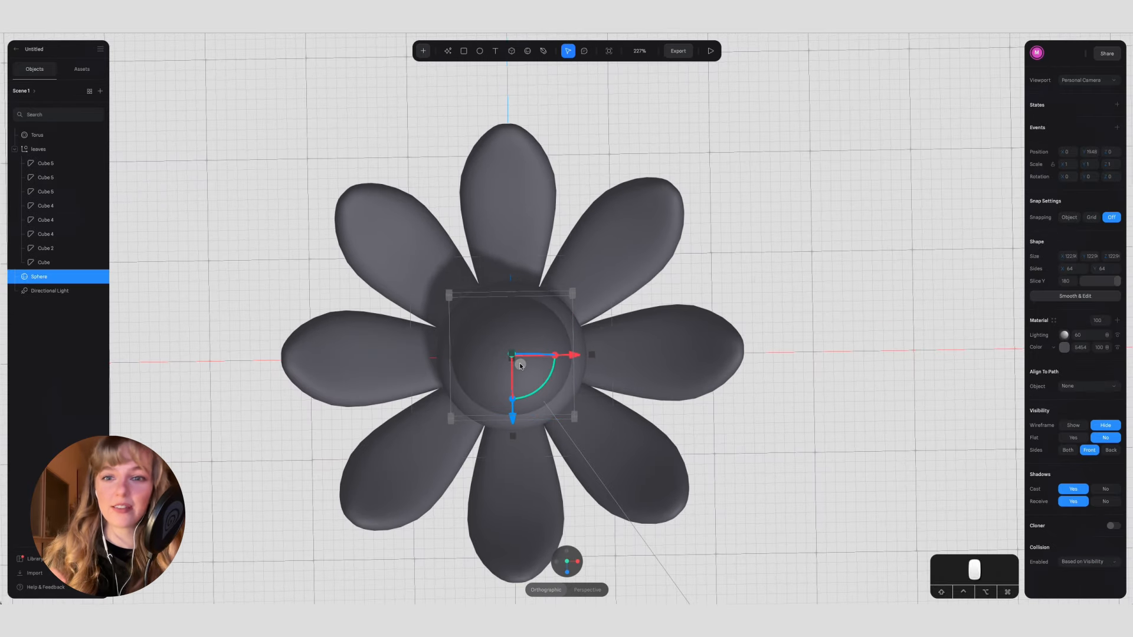
{"action": "key", "text": "super+d"}
{"action": "left_click_drag", "start_coordinate": [449, 294], "coordinate": [484, 328], "text": "alt+shift"}
{"action": "left_click", "coordinate": [566, 564]}
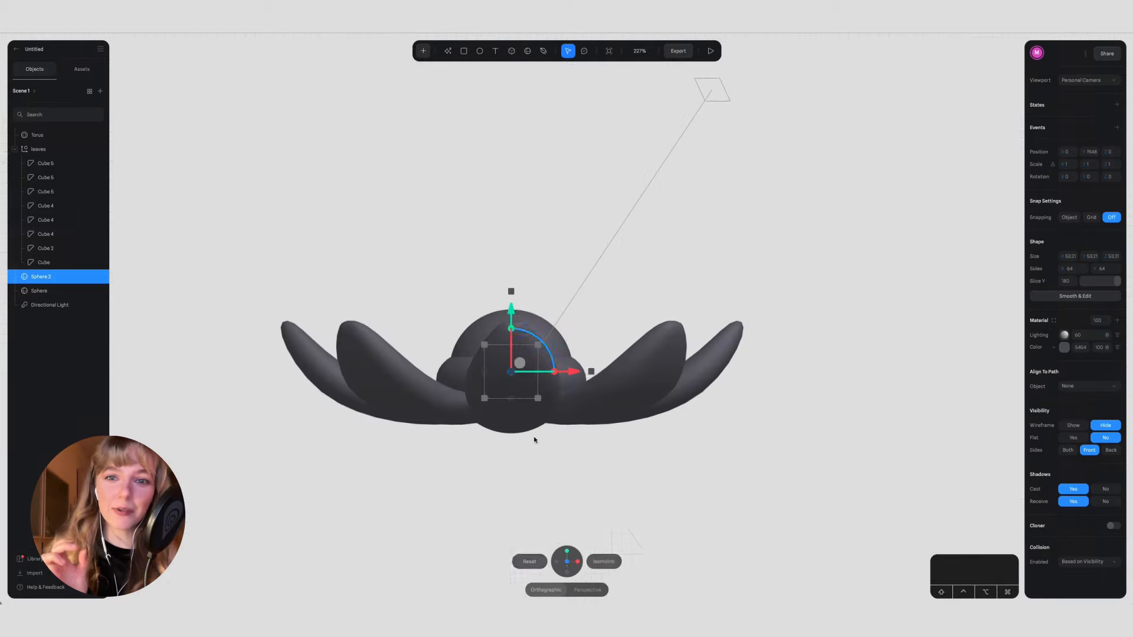
Step: Raise the small sphere above the large one, flatten it into a disc and reduce its diameter to about 38
{"action": "left_click_drag", "start_coordinate": [518, 292], "coordinate": [529, 263]}
{"action": "left_click_drag", "start_coordinate": [511, 207], "coordinate": [512, 253]}
{"action": "left_click", "coordinate": [567, 552]}
{"action": "key", "text": "super+z"}
{"action": "key", "text": "super+z"}
{"action": "left_click_drag", "start_coordinate": [539, 328], "coordinate": [532, 339], "text": "alt+shift"}
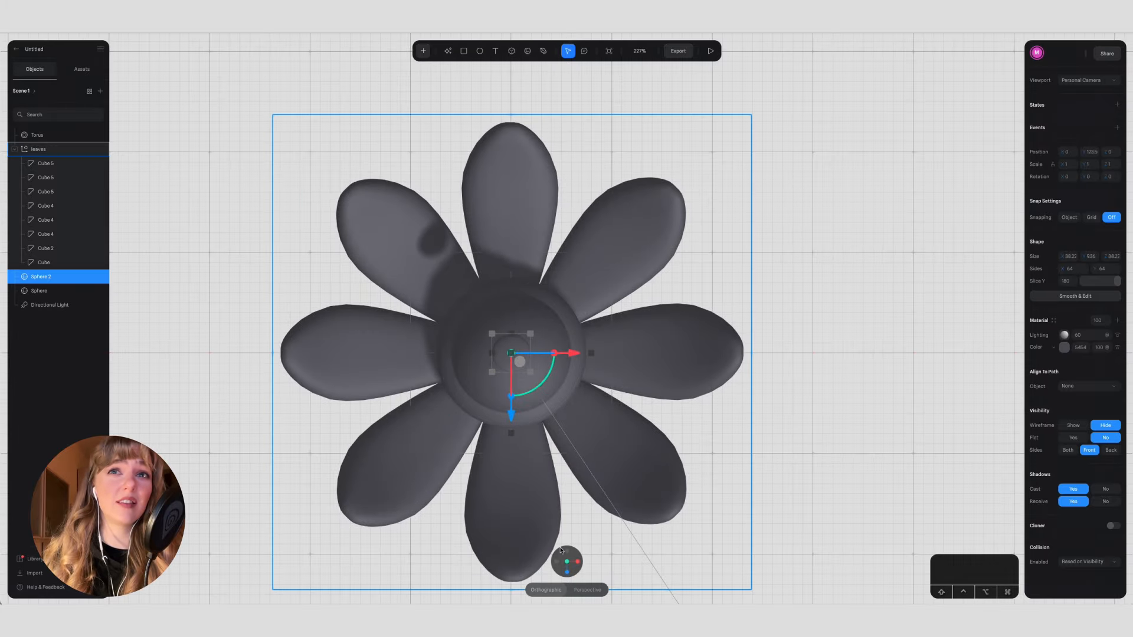
Step: Thin the disc and lower it to a Y position of about 79 so it rests on top of the large sphere
{"action": "left_click", "coordinate": [567, 571]}
{"action": "left_click_drag", "start_coordinate": [511, 222], "coordinate": [511, 267]}
{"action": "scroll", "coordinate": [548, 322], "scroll_direction": "up", "scroll_amount": 5}
{"action": "left_click_drag", "start_coordinate": [455, 233], "coordinate": [455, 235]}
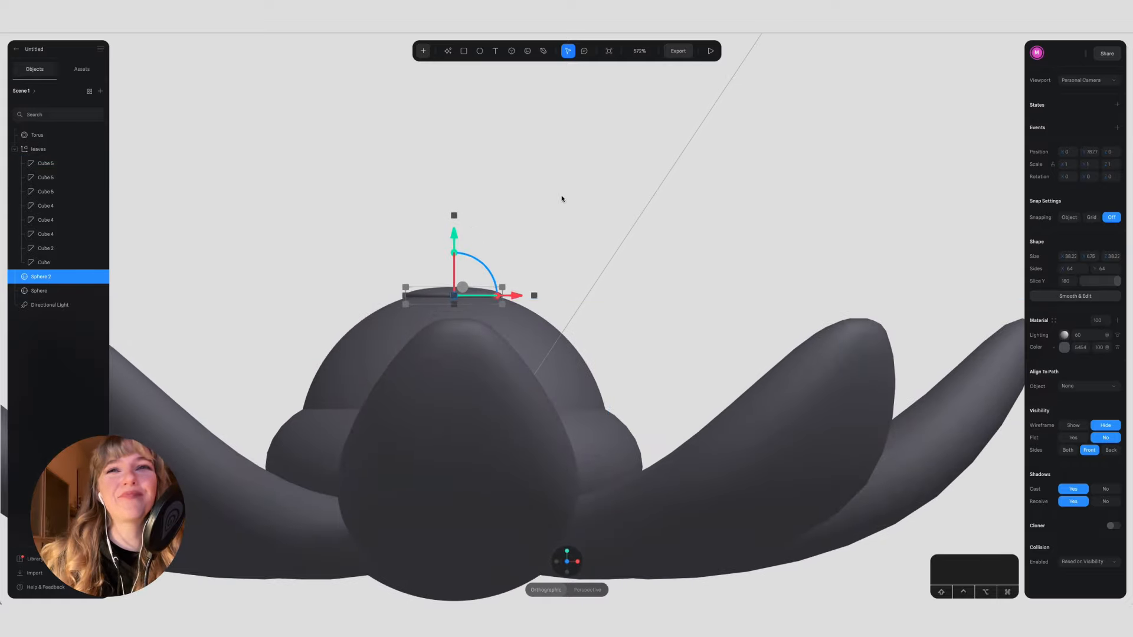
Step: Group the large sphere with the small disc on top of it and name the group "eye"
{"action": "left_click", "coordinate": [555, 201]}
{"action": "scroll", "coordinate": [560, 200], "scroll_direction": "left", "scroll_amount": 3}
{"action": "left_click", "coordinate": [504, 291]}
{"action": "left_click", "coordinate": [566, 551]}
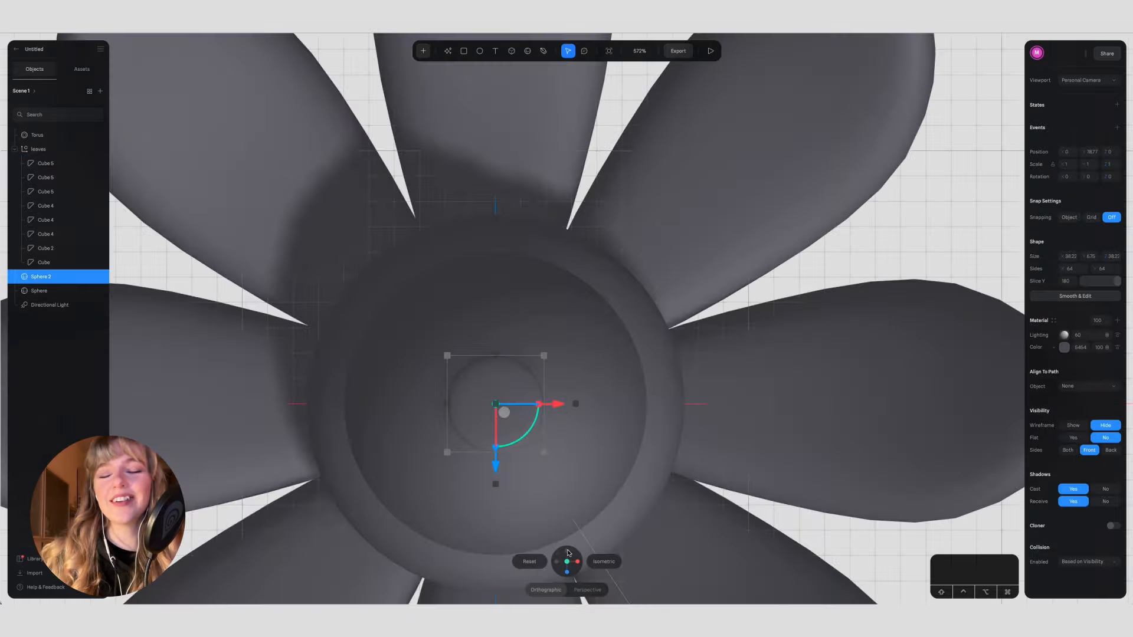
{"action": "scroll", "coordinate": [623, 392], "scroll_direction": "down", "scroll_amount": 5}
{"action": "left_click", "coordinate": [799, 466]}
{"action": "scroll", "coordinate": [799, 466], "scroll_direction": "down", "scroll_amount": 1}
{"action": "scroll", "coordinate": [799, 466], "scroll_direction": "right", "scroll_amount": 2}
{"action": "left_click", "coordinate": [510, 335]}
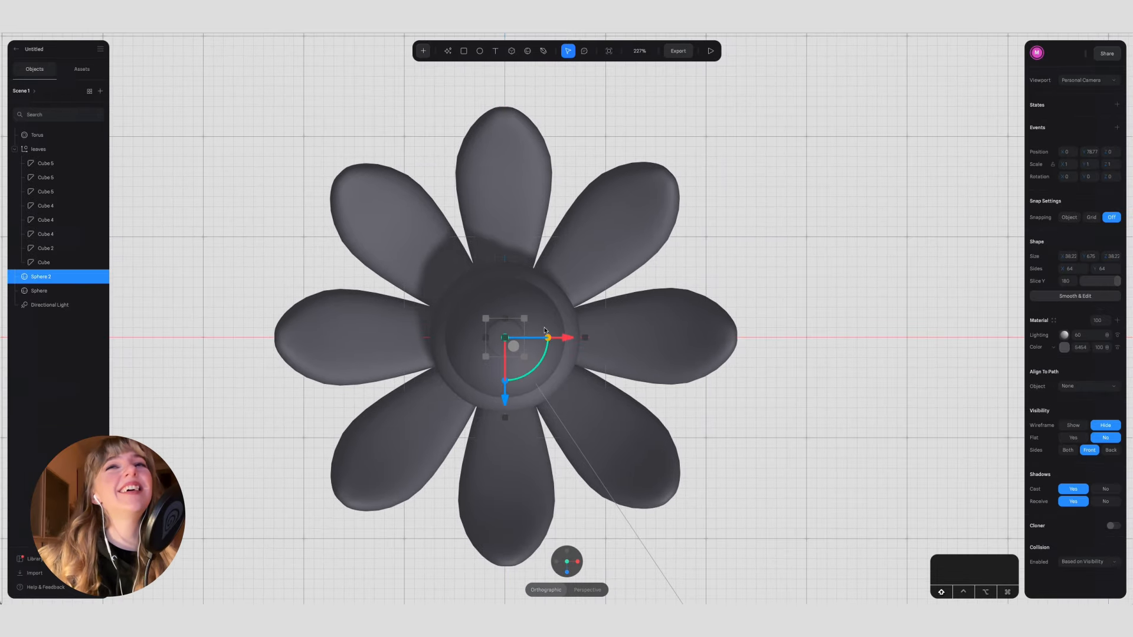
{"action": "left_click", "coordinate": [545, 312], "text": "shift"}
{"action": "key", "text": "super+g"}
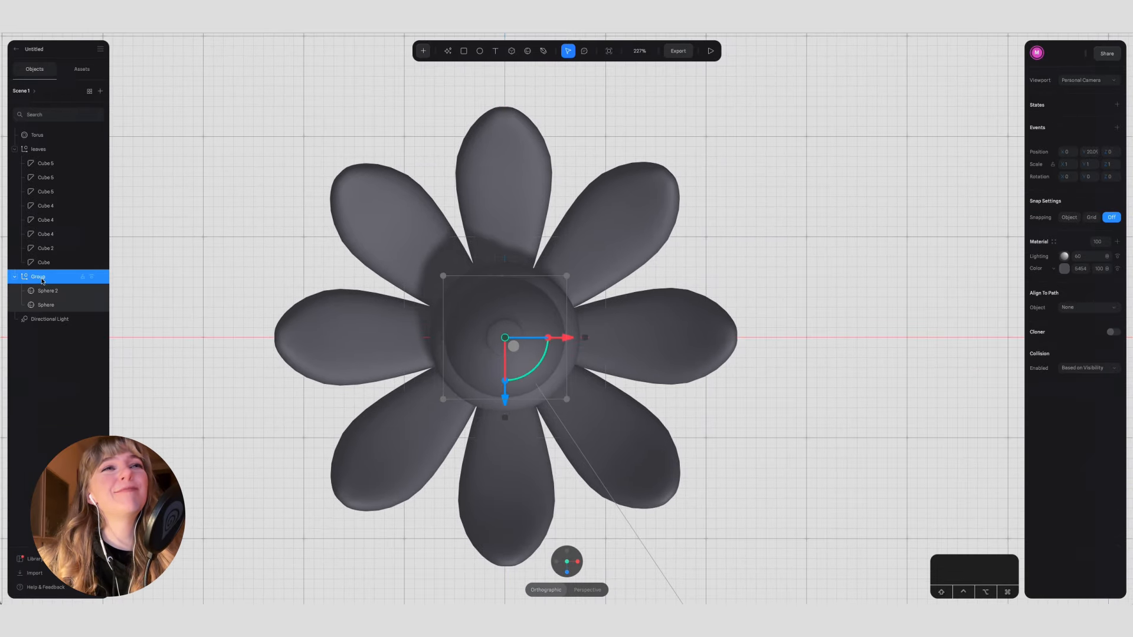
{"action": "type", "text": "eye"}
{"action": "key", "text": "Return"}
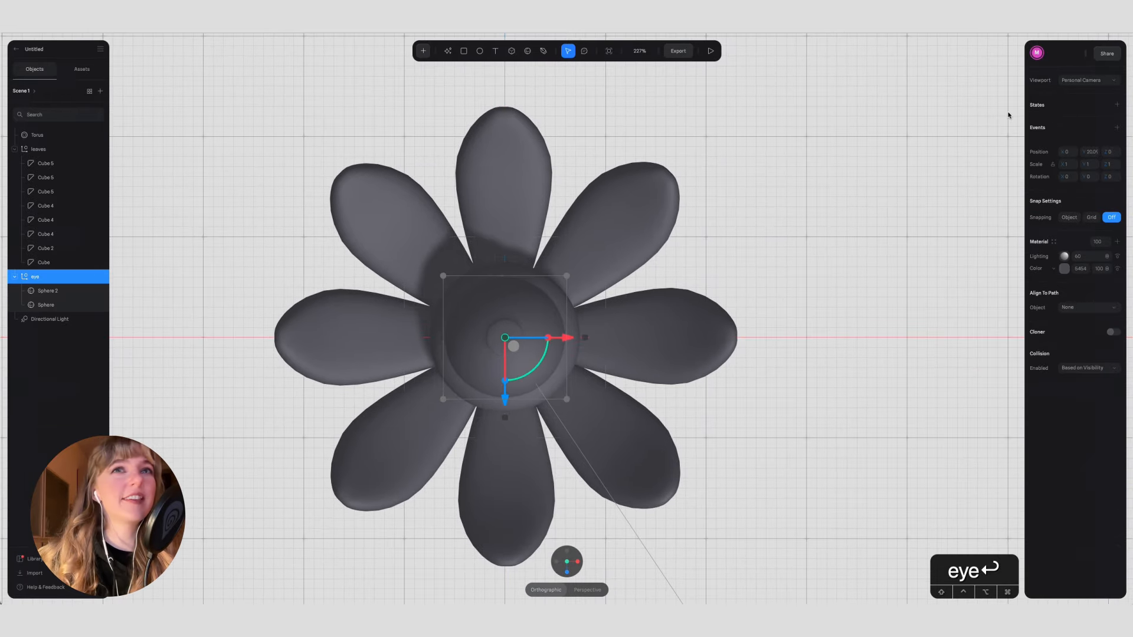
Step: Add a Look At event to the eye group targeting the cursor with a plane distance of 500, and preview it
{"action": "left_click", "coordinate": [1116, 127]}
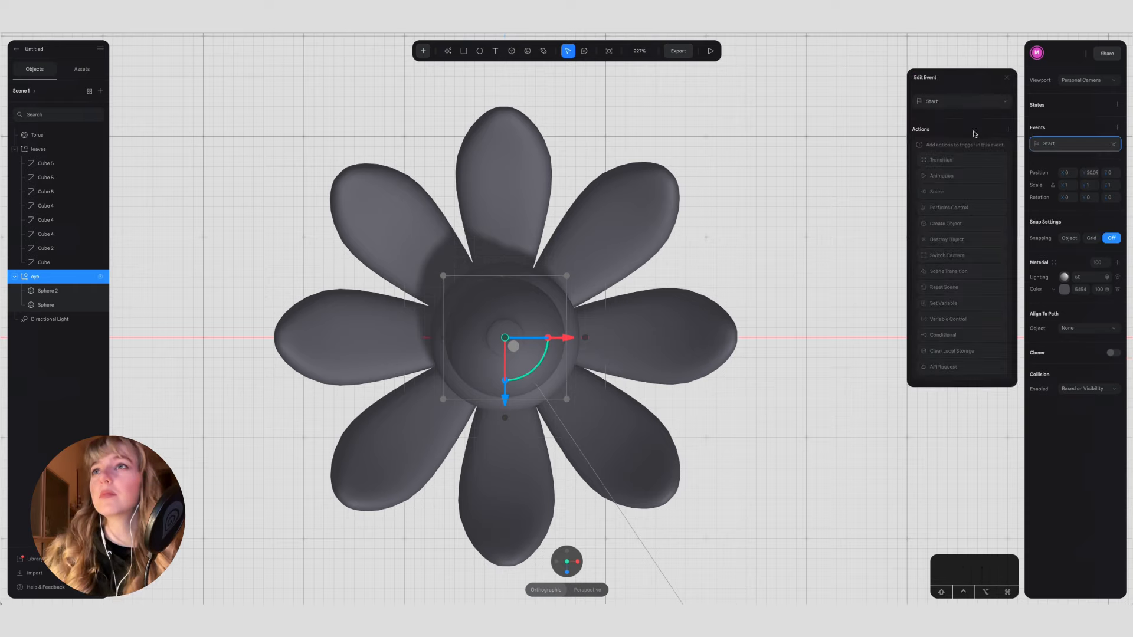
{"action": "left_click", "coordinate": [976, 103]}
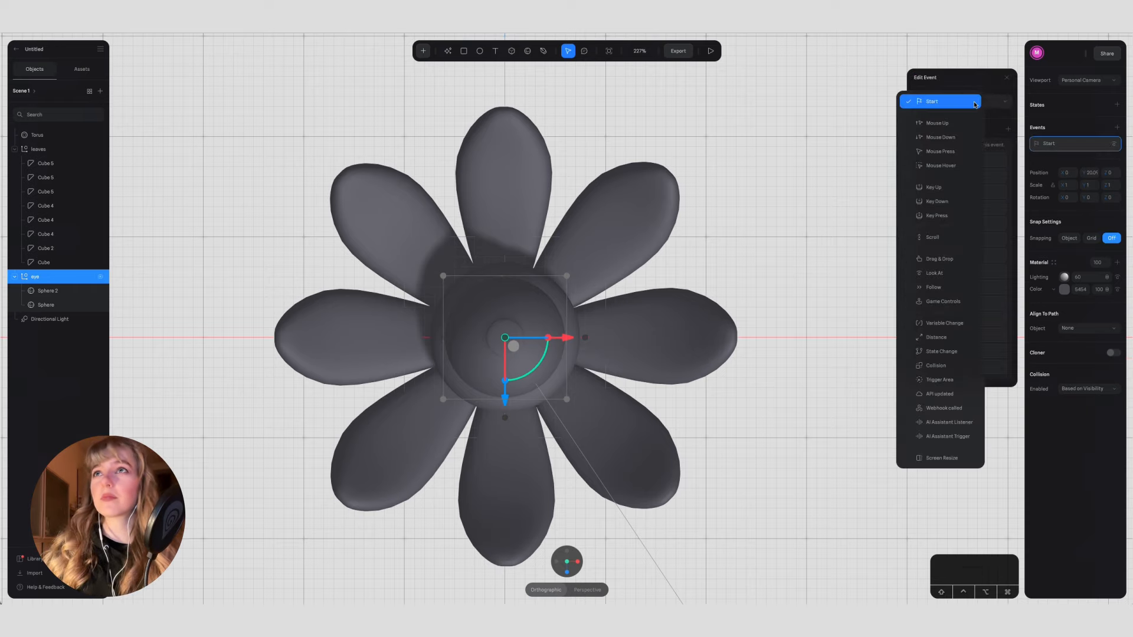
{"action": "left_click", "coordinate": [939, 274]}
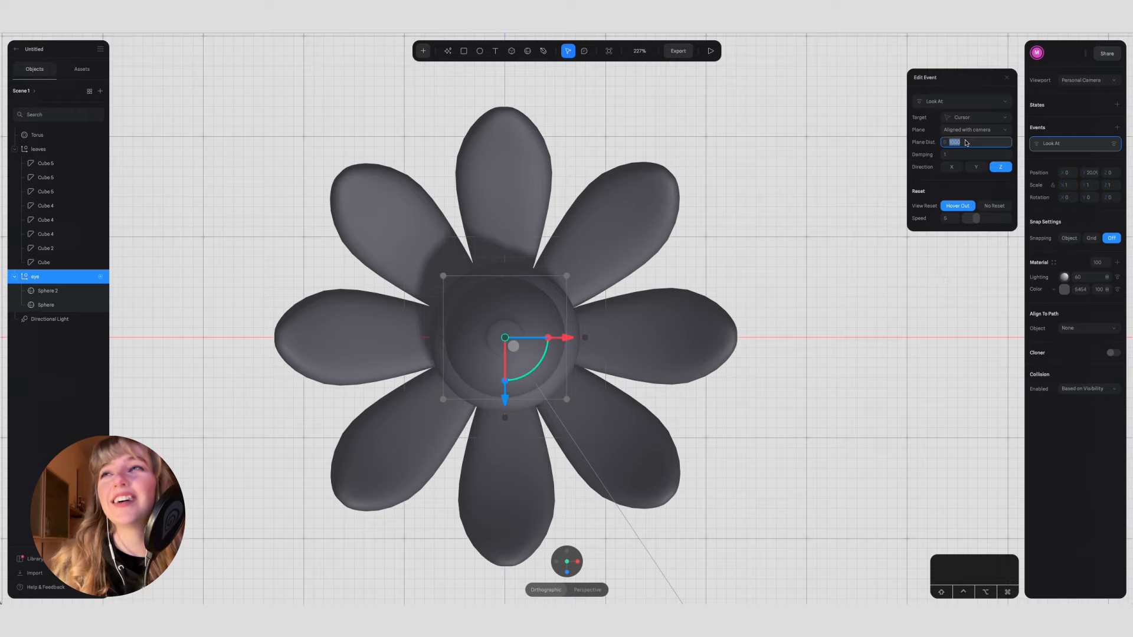
{"action": "left_click", "coordinate": [711, 51]}
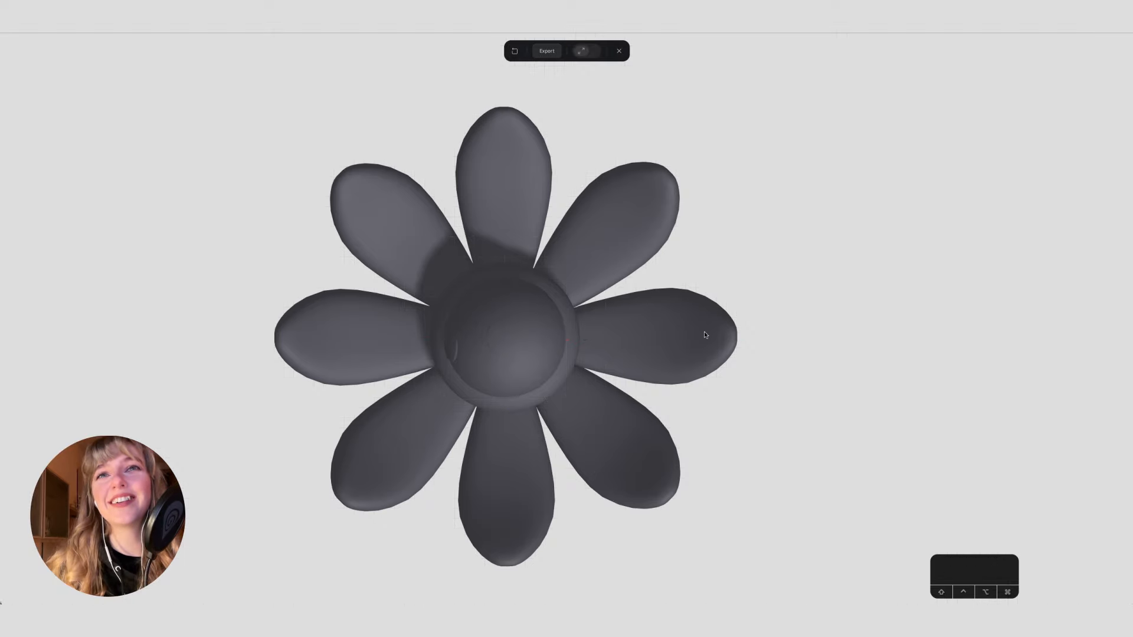
{"action": "left_click", "coordinate": [620, 52]}
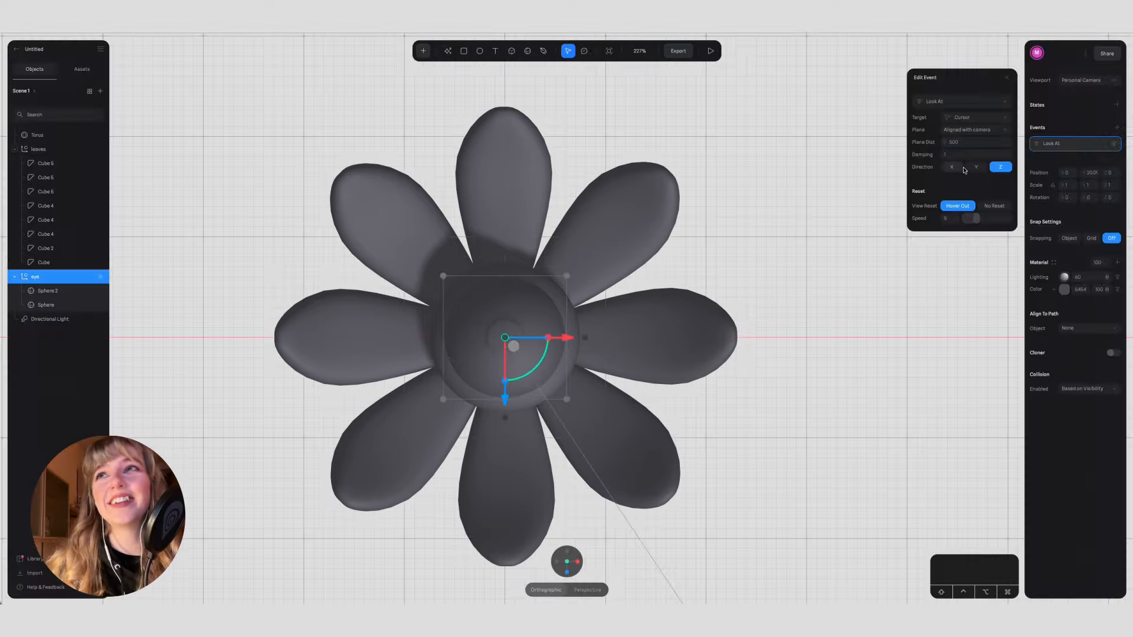
Step: Set the eye's Look At event to No Reset and preview how the eye follows the cursor
{"action": "left_click", "coordinate": [711, 52]}
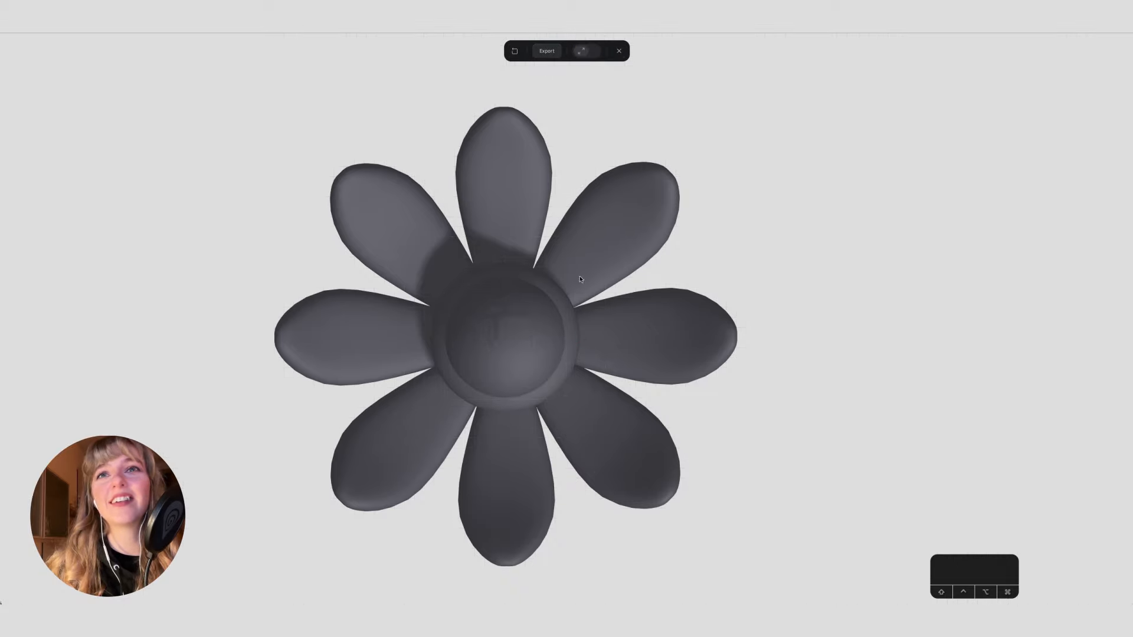
{"action": "left_click", "coordinate": [618, 52]}
{"action": "left_click", "coordinate": [995, 206]}
{"action": "left_click", "coordinate": [712, 52]}
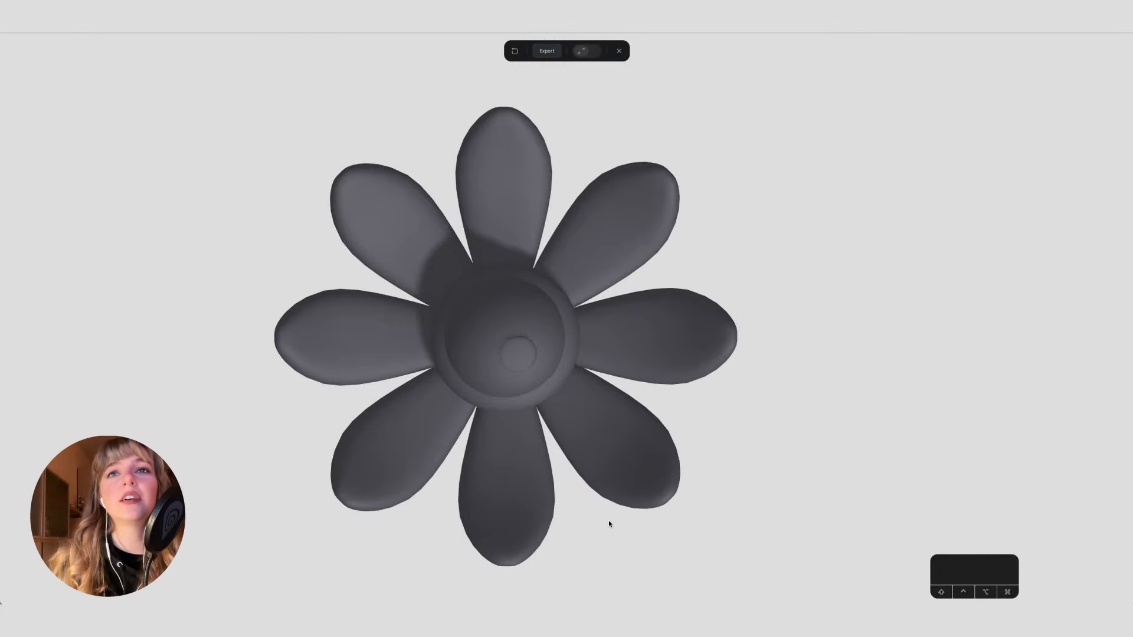
{"action": "key", "text": "Escape"}
Step: Rename the small disc in the eye group "pupil" and the large sphere "body"
{"action": "left_click", "coordinate": [791, 333]}
{"action": "scroll", "coordinate": [753, 412], "scroll_direction": "down", "scroll_amount": 2}
{"action": "left_click_drag", "start_coordinate": [748, 444], "coordinate": [663, 387], "text": "alt"}
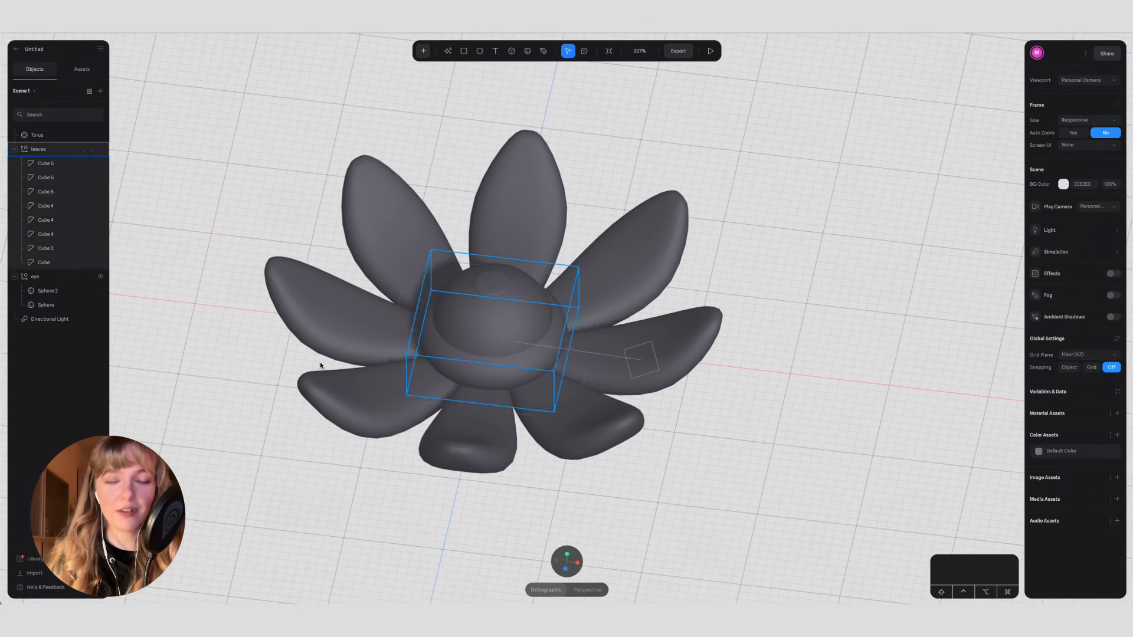
{"action": "left_click", "coordinate": [87, 293]}
{"action": "double_click", "coordinate": [44, 294]}
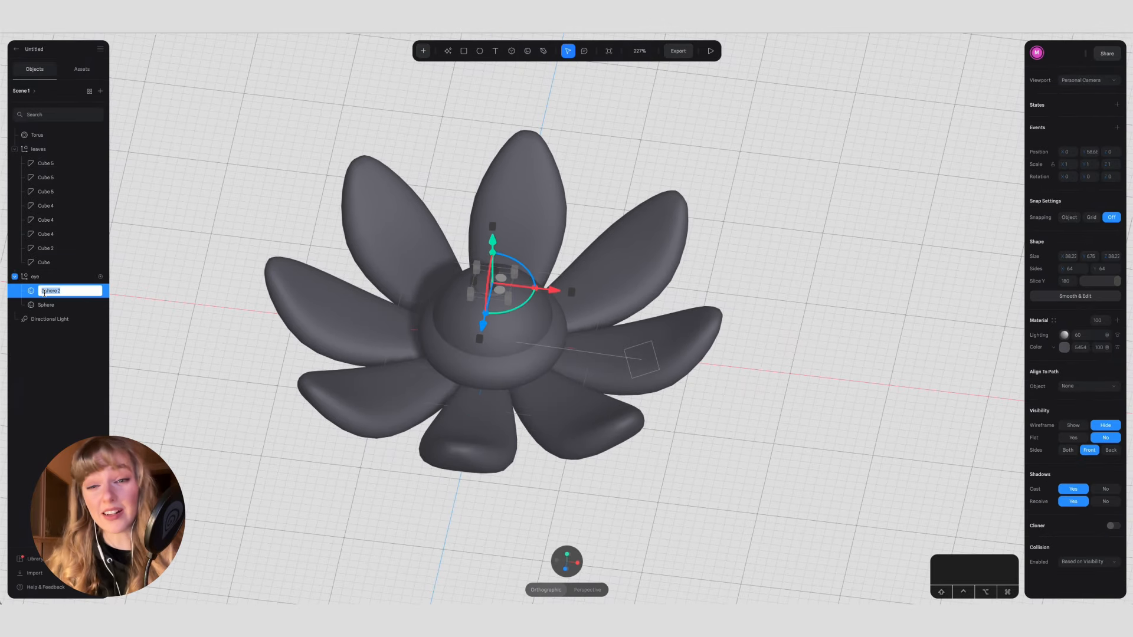
{"action": "key", "text": "Return"}
{"action": "left_click", "coordinate": [47, 305]}
{"action": "double_click", "coordinate": [47, 305]}
{"action": "type", "text": "body"}
{"action": "key", "text": "Return"}
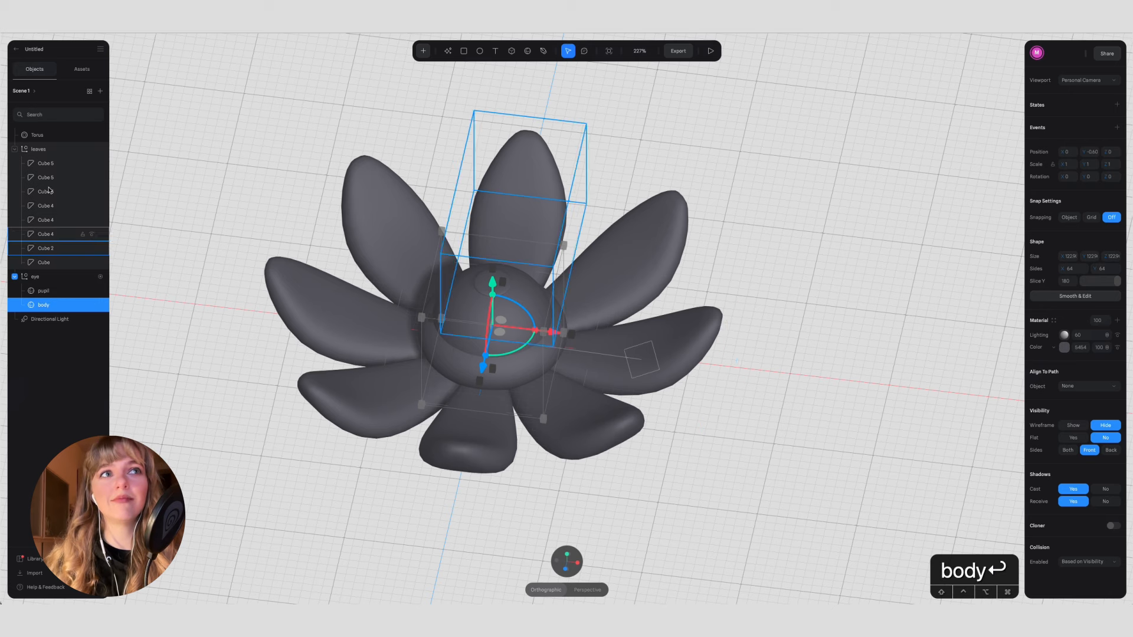
Step: Rename the eight petals in the leaves group 1 through 8 in list order
{"action": "double_click", "coordinate": [48, 163]}
{"action": "type", "text": "1"}
{"action": "double_click", "coordinate": [48, 178]}
{"action": "type", "text": "2"}
{"action": "double_click", "coordinate": [47, 192]}
{"action": "type", "text": "3"}
{"action": "double_click", "coordinate": [47, 206]}
{"action": "type", "text": "4"}
{"action": "double_click", "coordinate": [46, 220]}
{"action": "type", "text": "5"}
{"action": "double_click", "coordinate": [47, 234]}
{"action": "type", "text": "6"}
{"action": "double_click", "coordinate": [48, 248]}
{"action": "type", "text": "6"}
{"action": "key", "text": "BackSpace"}
{"action": "type", "text": "7"}
{"action": "double_click", "coordinate": [47, 263]}
{"action": "type", "text": "8"}
{"action": "left_click", "coordinate": [210, 212]}
Step: Collapse the leaves and eye groups and rename the torus "base"
{"action": "left_click", "coordinate": [31, 151]}
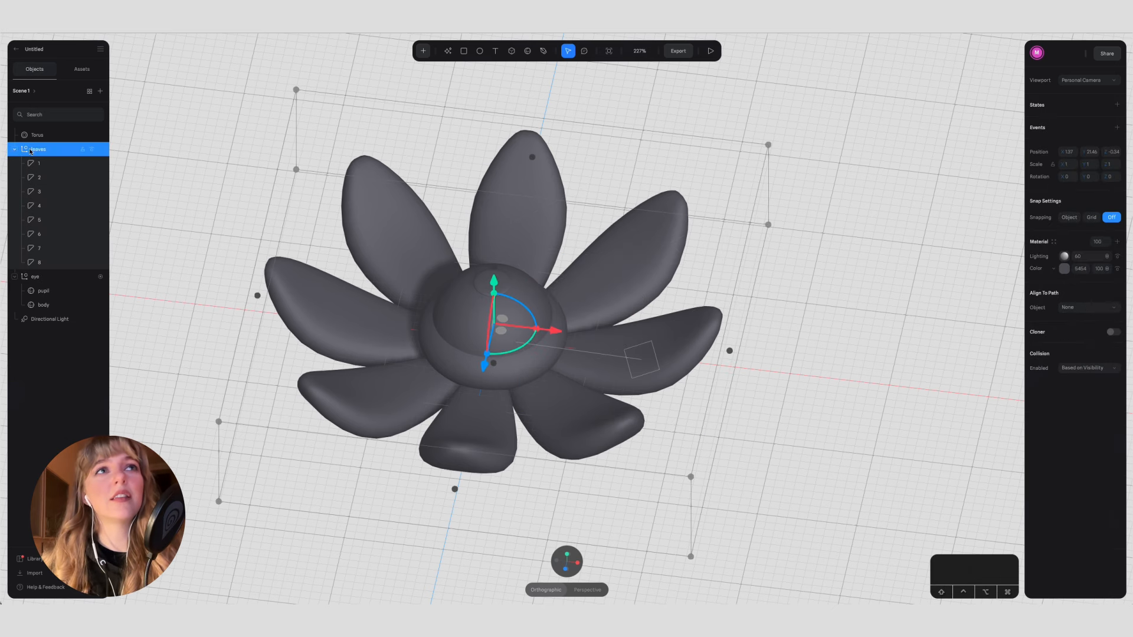
{"action": "left_click", "coordinate": [15, 149]}
{"action": "left_click", "coordinate": [16, 163]}
{"action": "left_click", "coordinate": [174, 168]}
{"action": "left_click", "coordinate": [53, 136]}
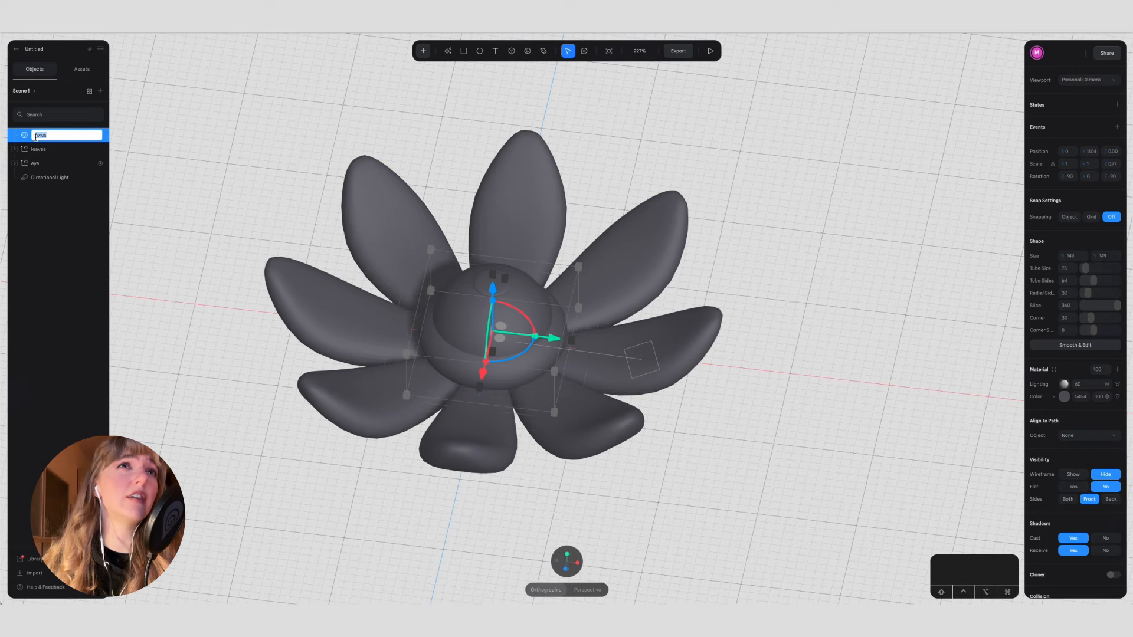
{"action": "key", "text": "BackSpace"}
{"action": "key", "text": "Return"}
{"action": "left_click", "coordinate": [232, 190]}
Step: Draw a curved stem about 278 tall below the flower in front view and convert it to a circular path 29 thick
{"action": "mouse_move", "coordinate": [531, 557]}
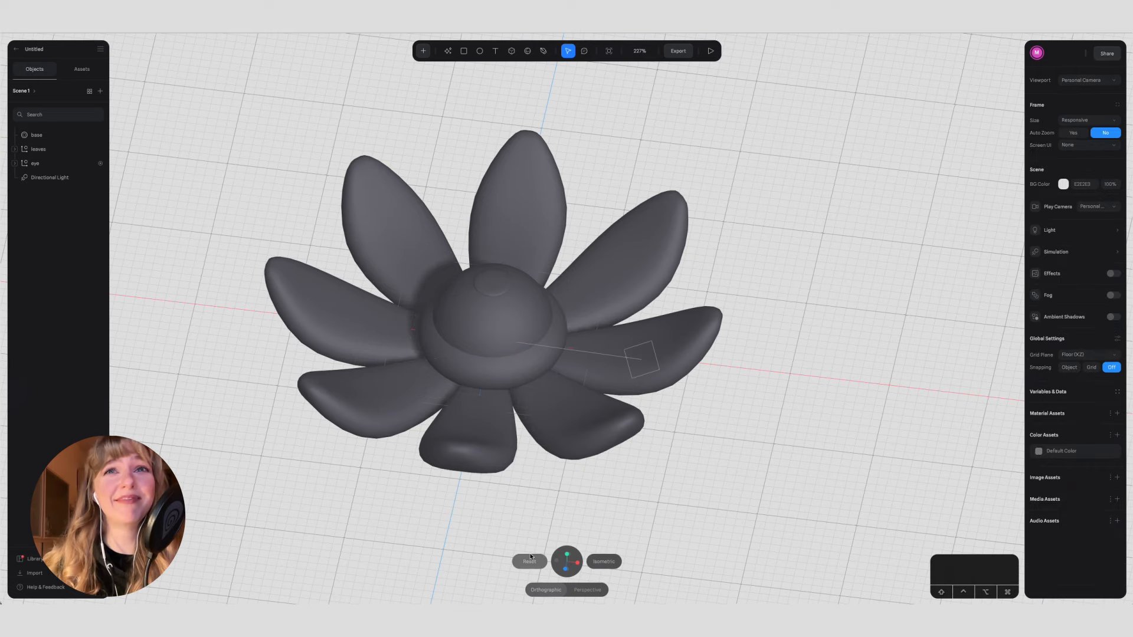
{"action": "left_click", "coordinate": [566, 570]}
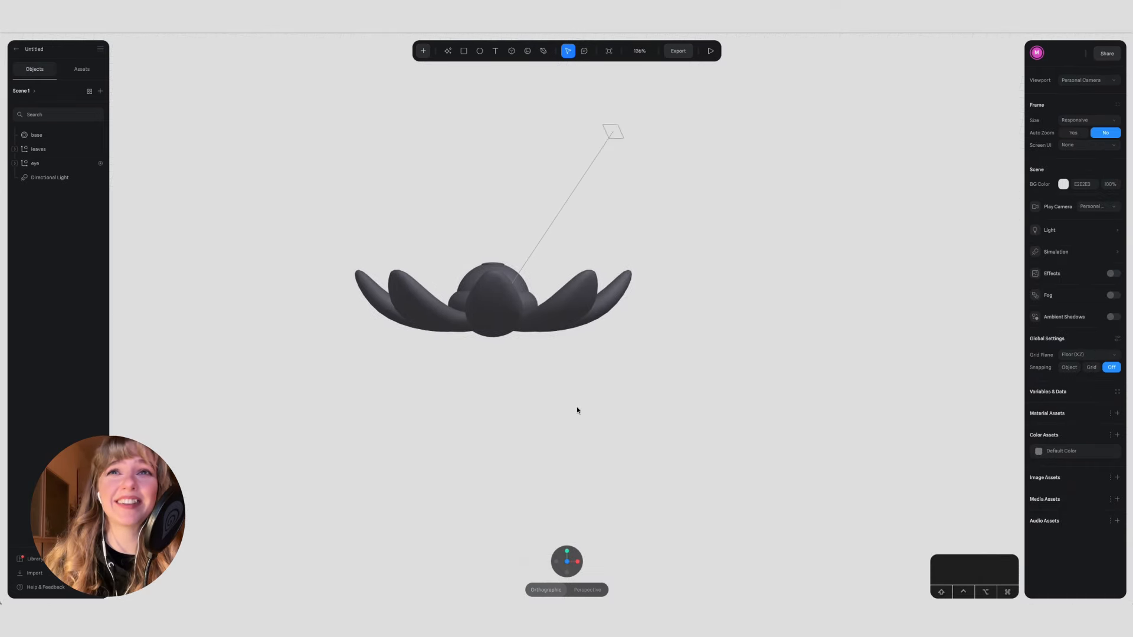
{"action": "key", "text": "p"}
{"action": "left_click", "coordinate": [491, 348]}
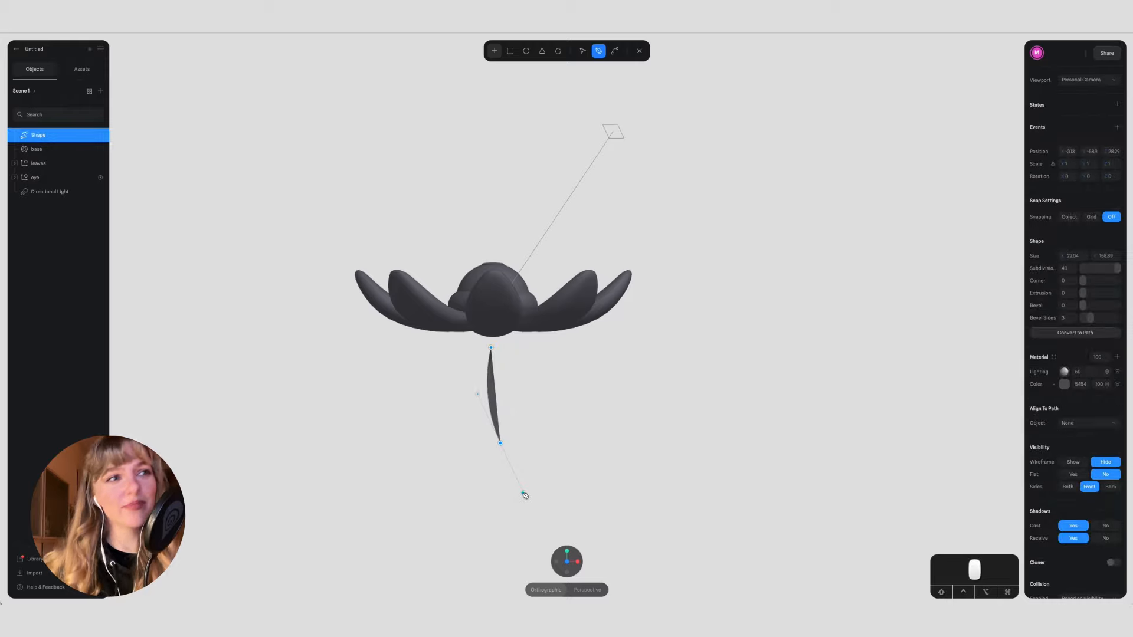
{"action": "left_click", "coordinate": [585, 516]}
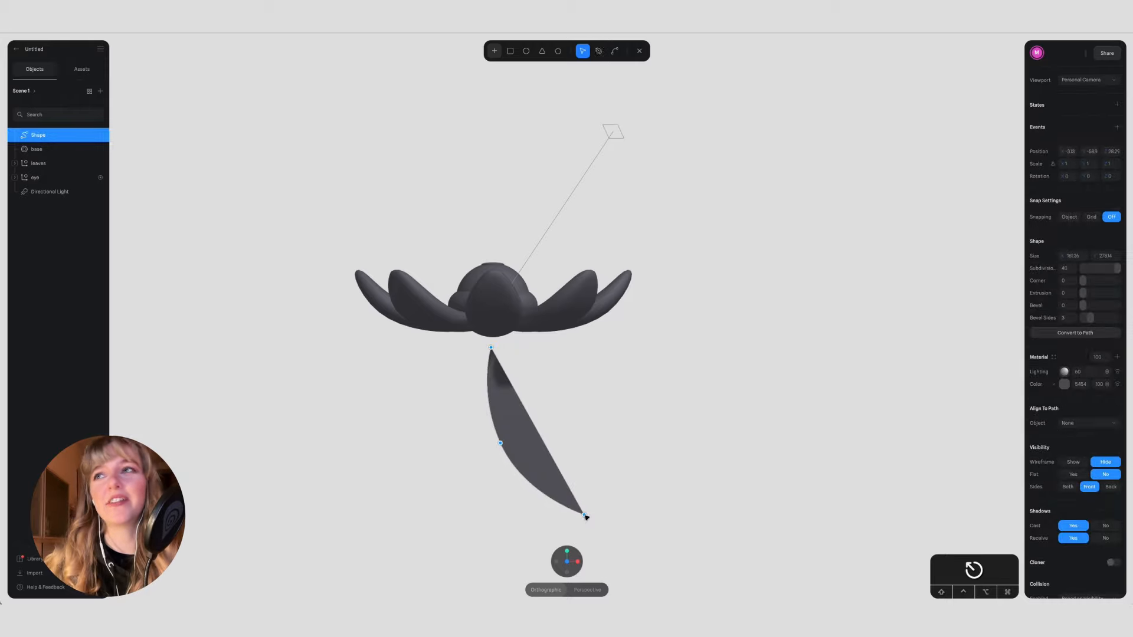
{"action": "key", "text": "Escape"}
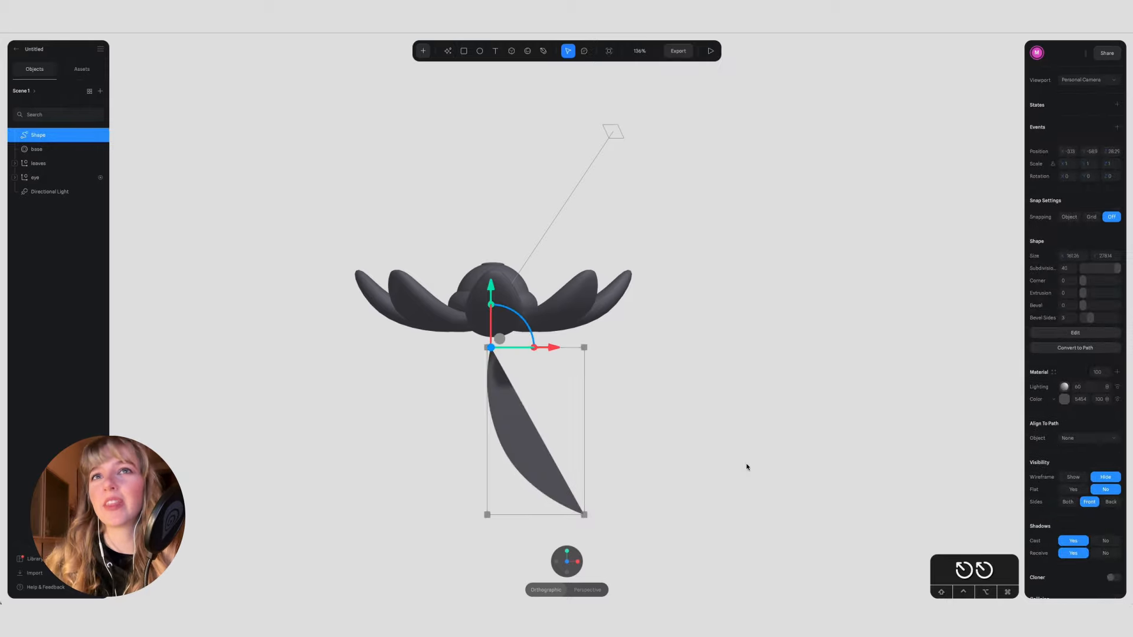
{"action": "left_click", "coordinate": [1076, 348]}
{"action": "left_click_drag", "start_coordinate": [1061, 347], "coordinate": [1061, 347]}
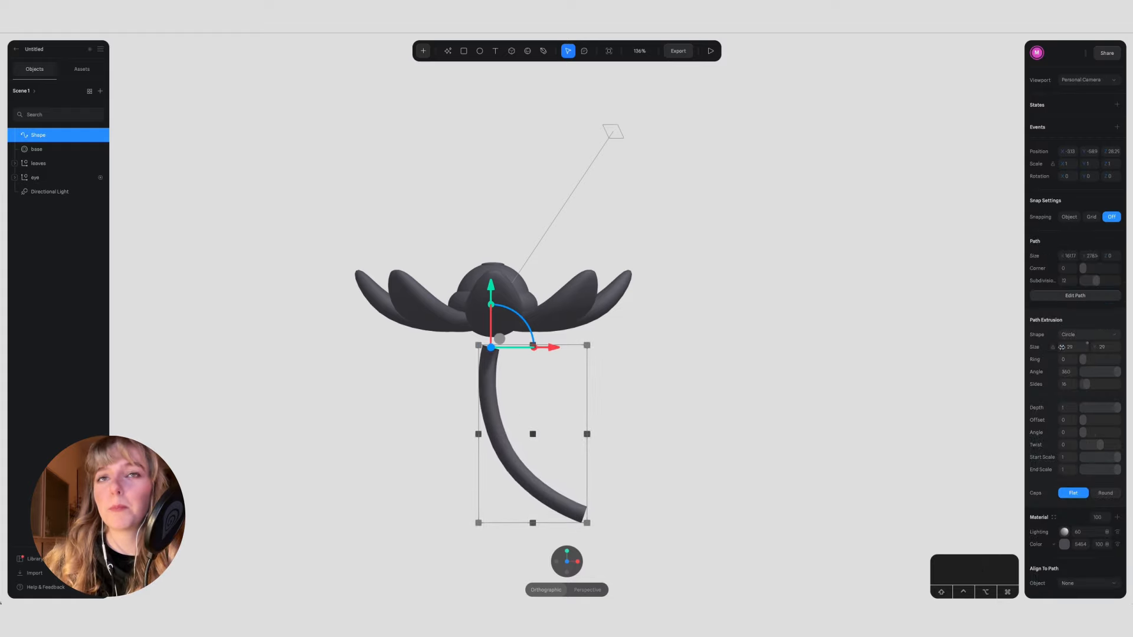
Step: Reshape the upper part of the stem by adjusting its middle curve handle and shifting its top point slightly
{"action": "double_click", "coordinate": [494, 373]}
{"action": "left_click", "coordinate": [491, 349]}
{"action": "left_click_drag", "start_coordinate": [479, 393], "coordinate": [489, 416]}
{"action": "left_click_drag", "start_coordinate": [491, 349], "coordinate": [487, 353]}
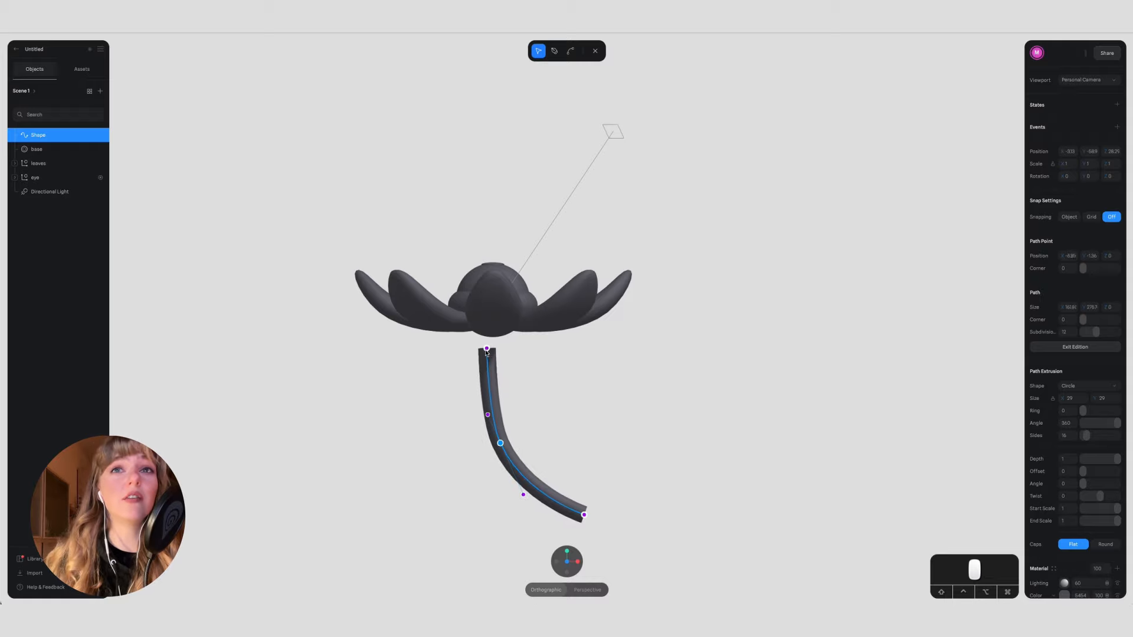
{"action": "key", "text": "Escape"}
Step: Move the stem in the side and front views so its top meets the flower's underside at the centre
{"action": "left_click", "coordinate": [577, 562]}
{"action": "left_click_drag", "start_coordinate": [508, 348], "coordinate": [524, 348]}
{"action": "left_click", "coordinate": [559, 562]}
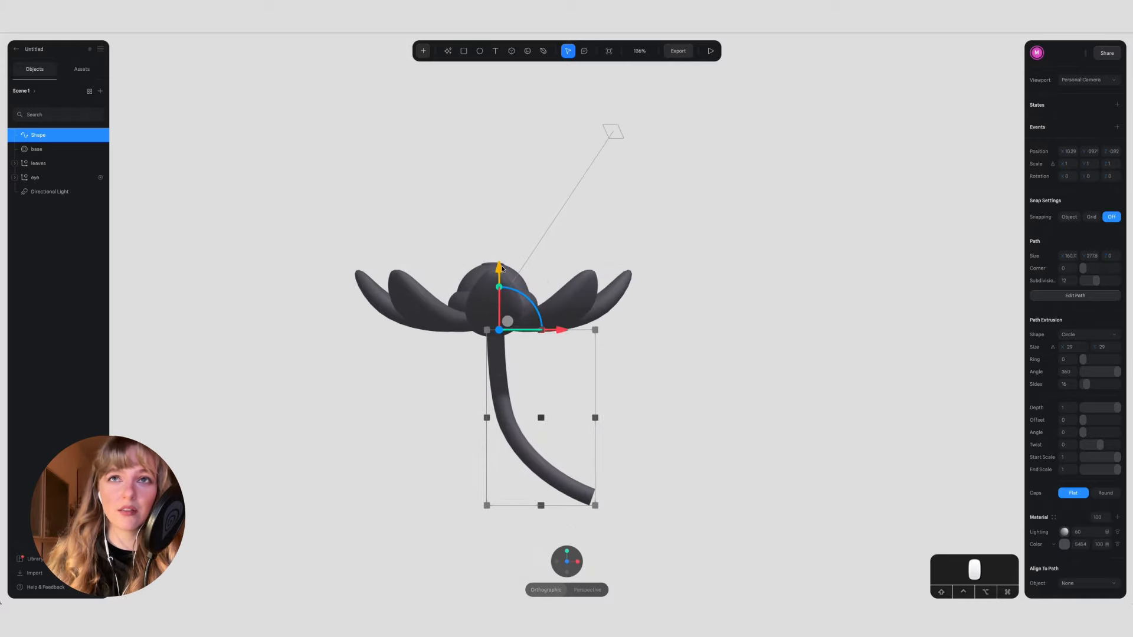
{"action": "left_click", "coordinate": [659, 417]}
{"action": "left_click", "coordinate": [577, 562]}
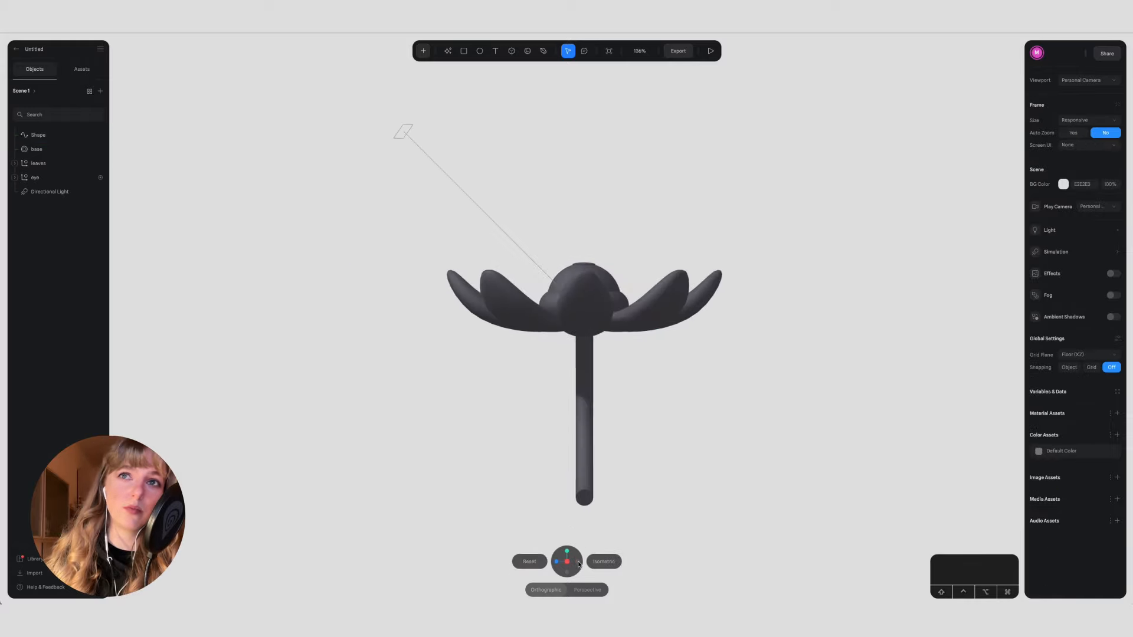
Step: Set the stem's circular path size to 36 and view it from the side and front
{"action": "scroll", "coordinate": [579, 497], "scroll_direction": "left", "scroll_amount": 1}
{"action": "scroll", "coordinate": [579, 497], "scroll_direction": "up", "scroll_amount": 5}
{"action": "left_click", "coordinate": [593, 479]}
{"action": "left_click_drag", "start_coordinate": [1062, 347], "coordinate": [1064, 347]}
{"action": "type", "text": "36"}
{"action": "key", "text": "Return"}
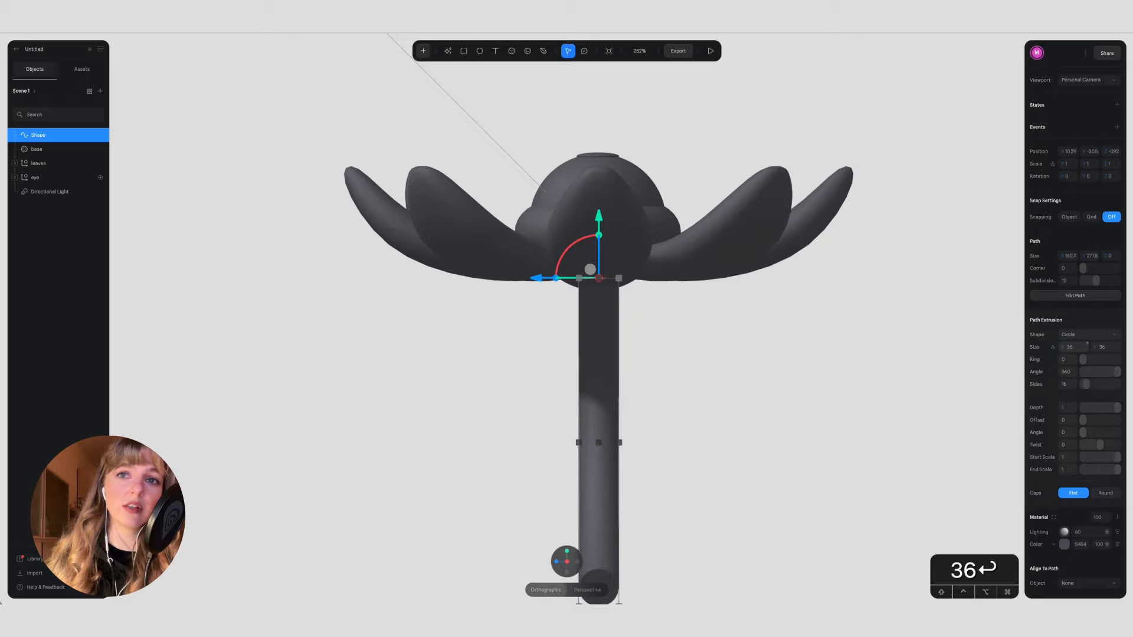
{"action": "left_click", "coordinate": [556, 562]}
{"action": "left_click", "coordinate": [740, 475]}
{"action": "left_click", "coordinate": [591, 517]}
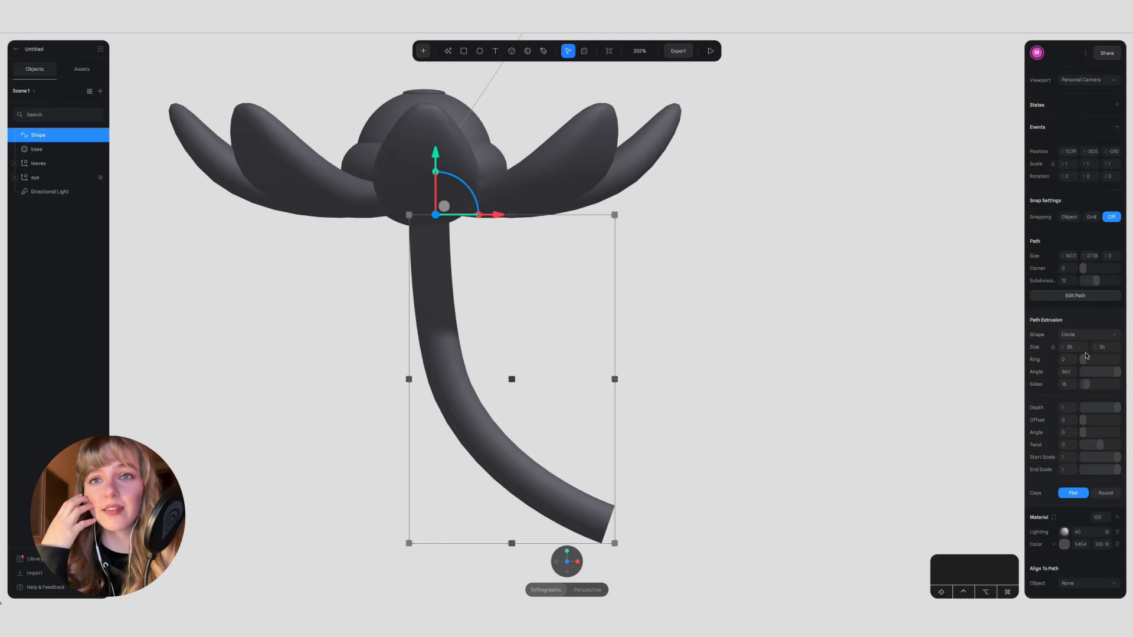
Step: Hollow out the stem with a ring value of about 59 and raise its path subdivisions to 18
{"action": "left_click_drag", "start_coordinate": [784, 480], "coordinate": [752, 462]}
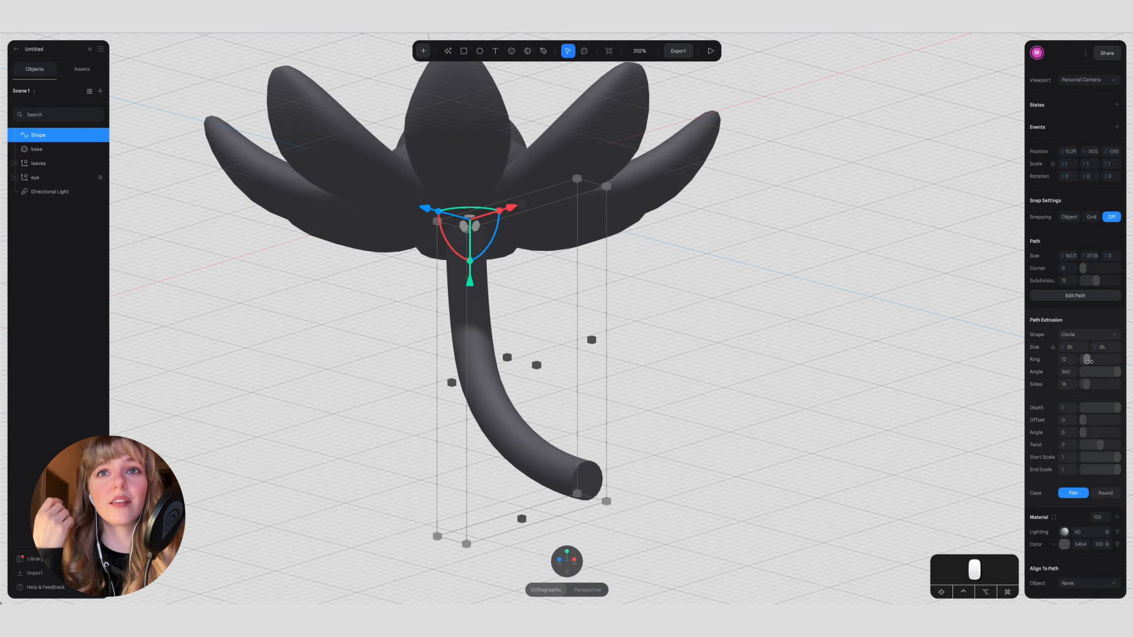
{"action": "left_click", "coordinate": [617, 520]}
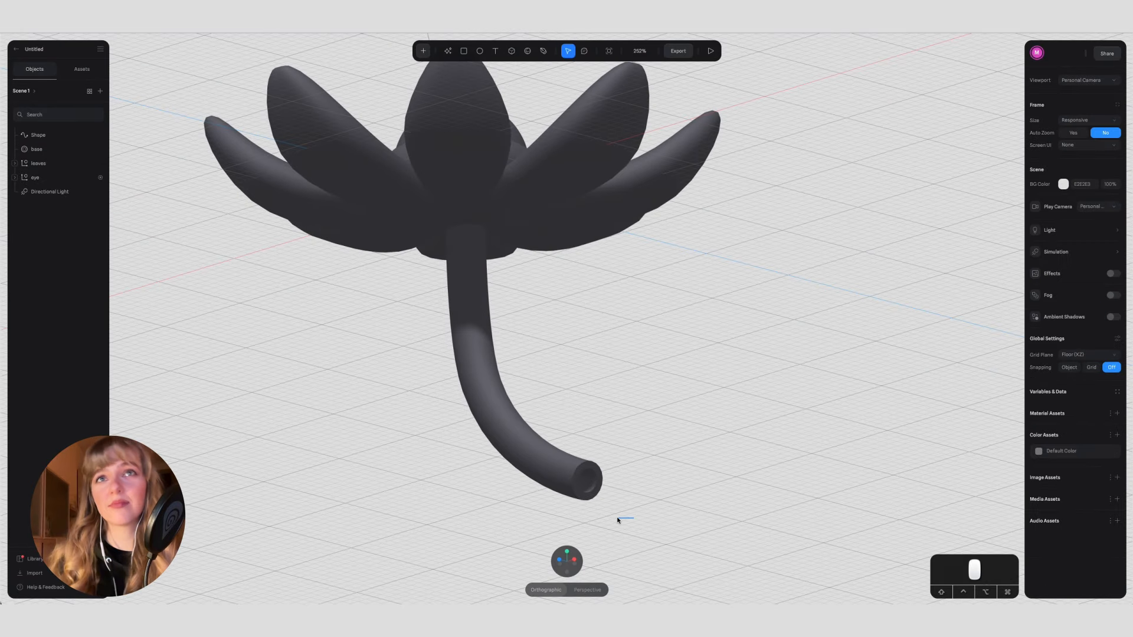
{"action": "right_click_drag", "start_coordinate": [618, 519], "coordinate": [606, 515]}
{"action": "left_click", "coordinate": [591, 481]}
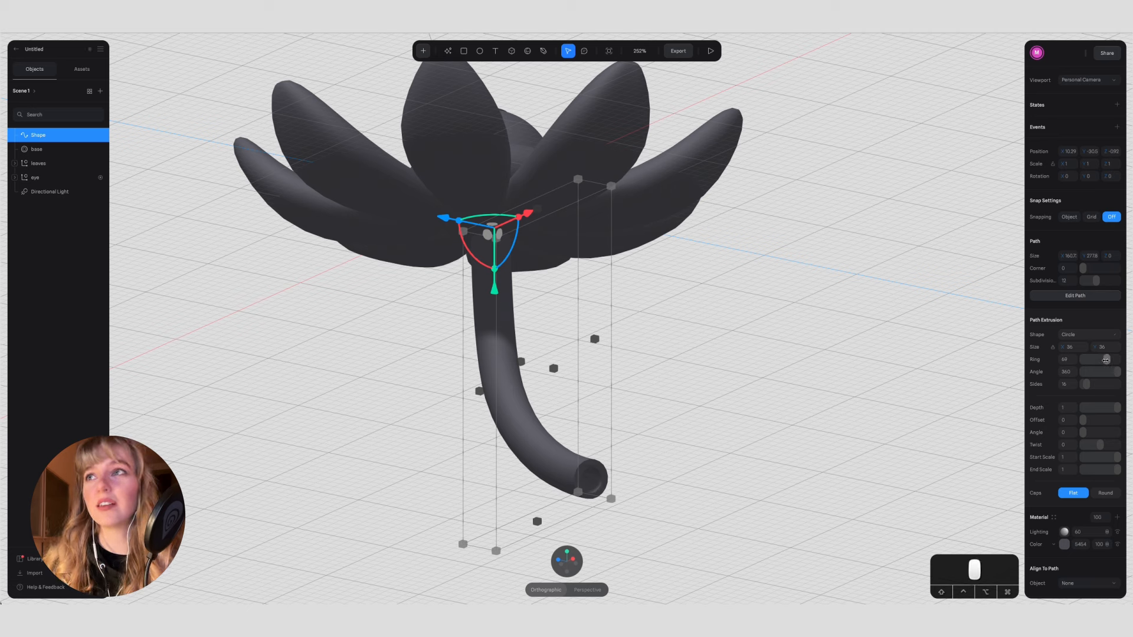
{"action": "mouse_move", "coordinate": [1116, 372]}
{"action": "left_mouse_down"}
{"action": "mouse_move", "coordinate": [1090, 371]}
{"action": "mouse_move", "coordinate": [1120, 367]}
{"action": "left_mouse_up"}
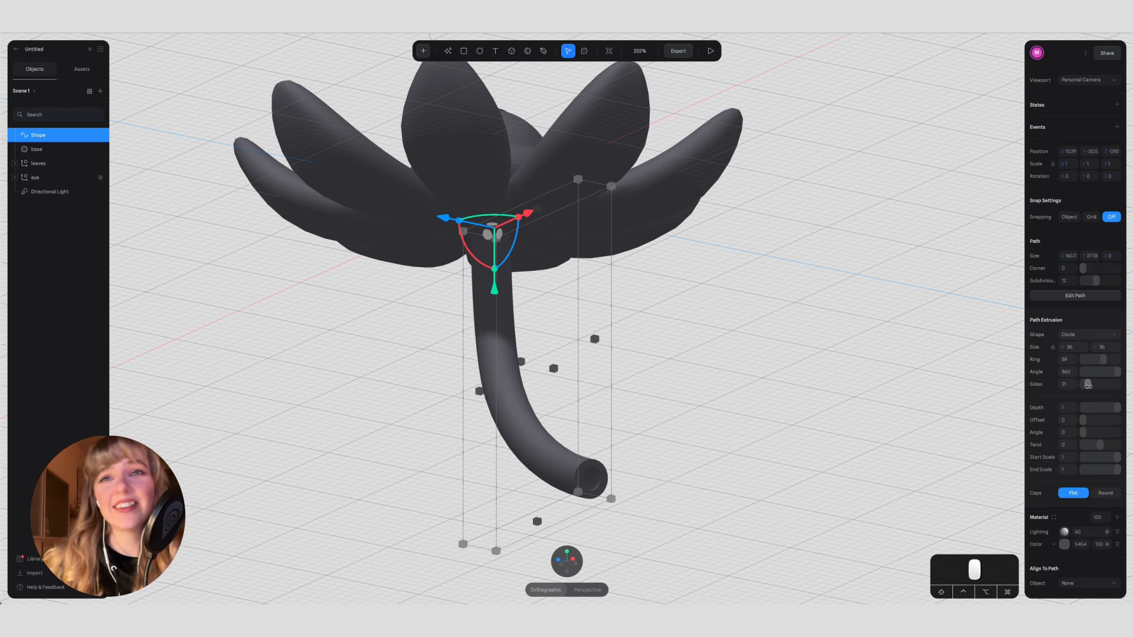
{"action": "left_click_drag", "start_coordinate": [1094, 409], "coordinate": [1122, 407]}
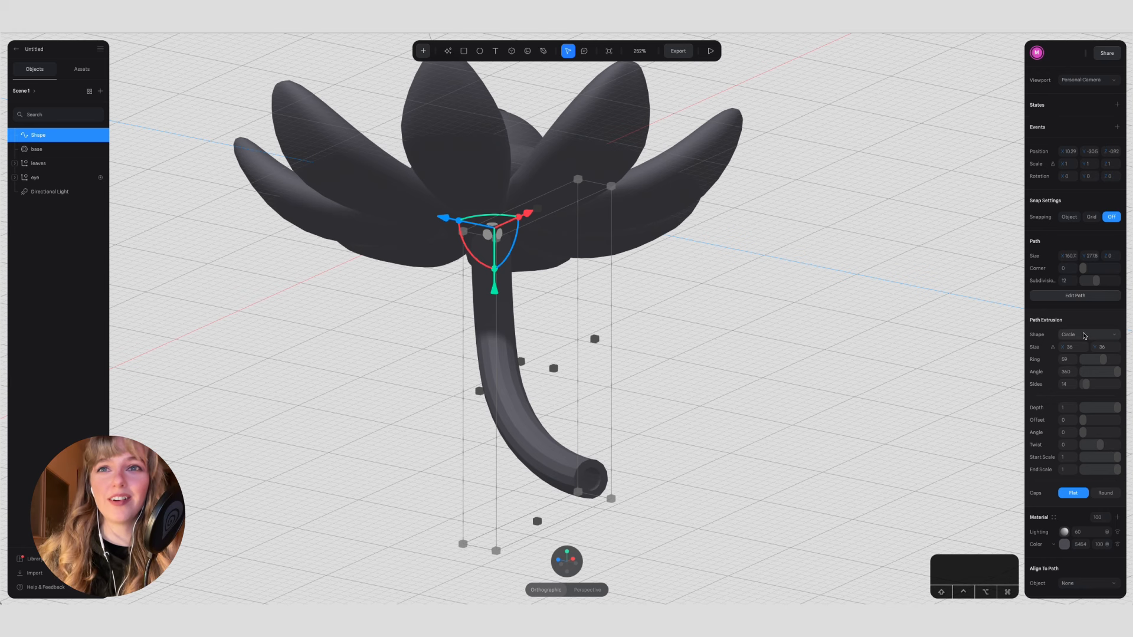
{"action": "left_click_drag", "start_coordinate": [1096, 281], "coordinate": [1105, 282]}
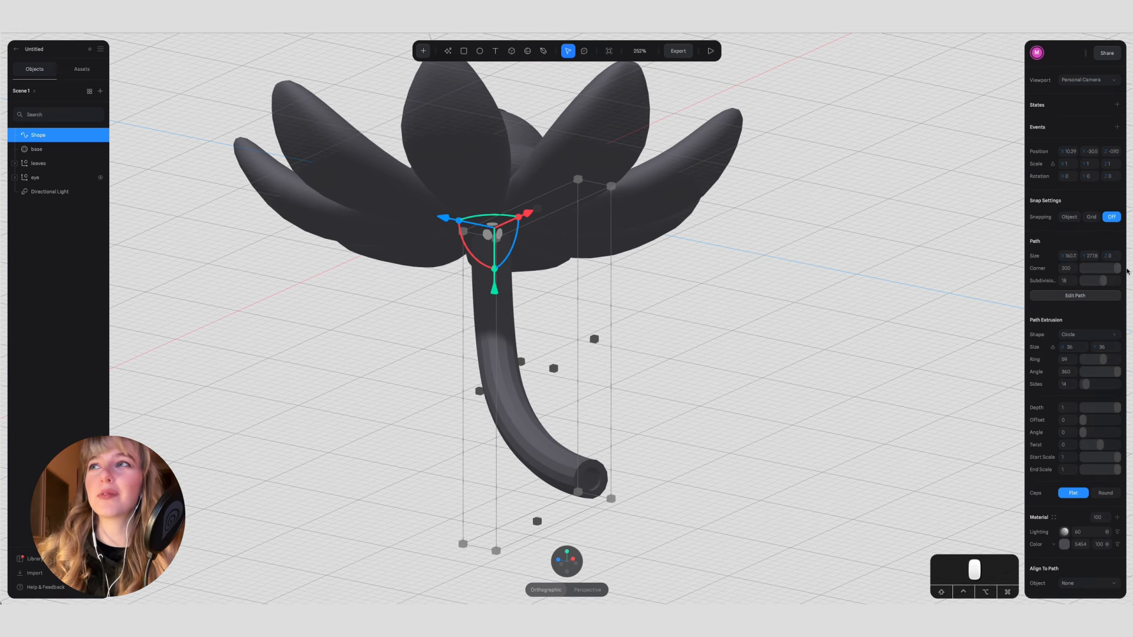
Step: Try rounded end caps with a corner of 11 and different ring and side values on the stem
{"action": "left_click", "coordinate": [1075, 295]}
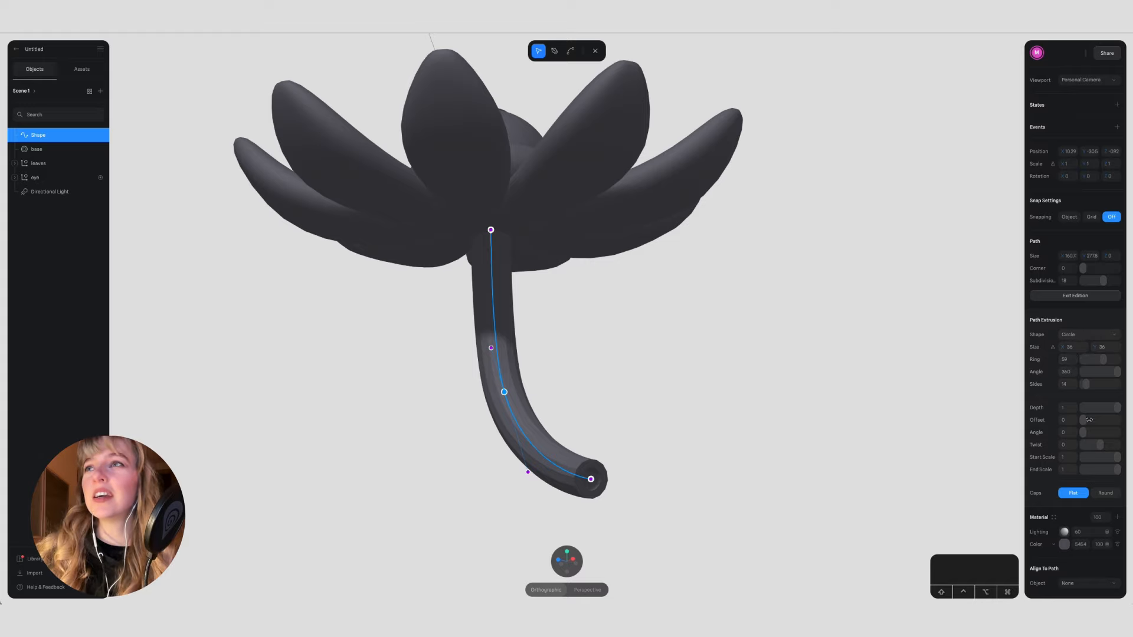
{"action": "left_click", "coordinate": [1105, 493]}
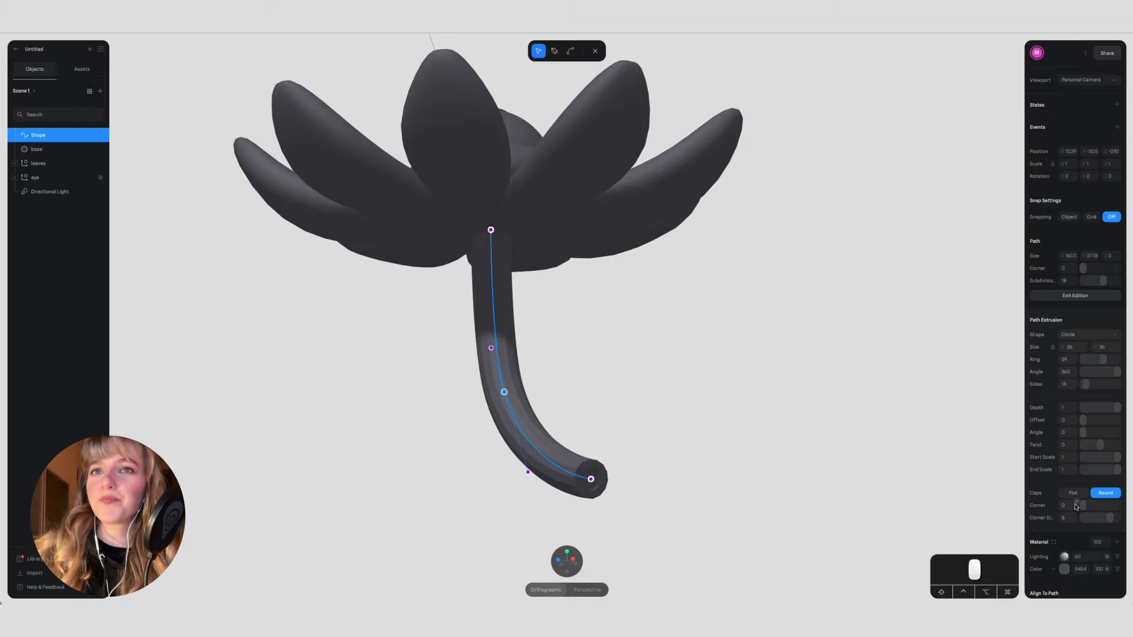
{"action": "left_click_drag", "start_coordinate": [723, 469], "coordinate": [798, 505], "text": "alt"}
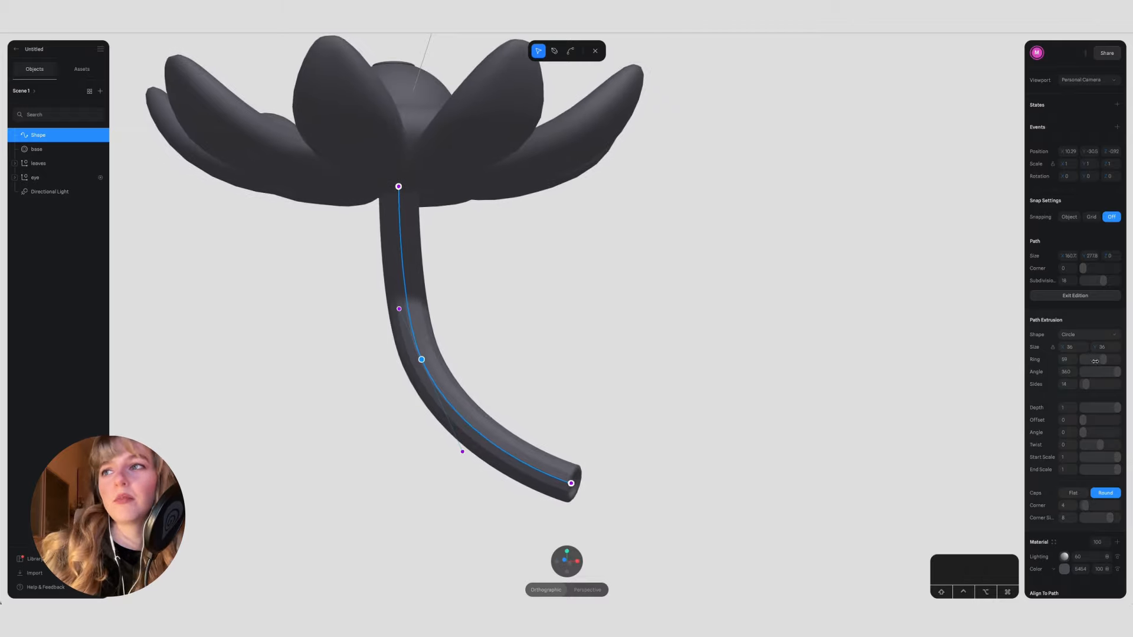
{"action": "left_click_drag", "start_coordinate": [1086, 507], "coordinate": [1092, 506]}
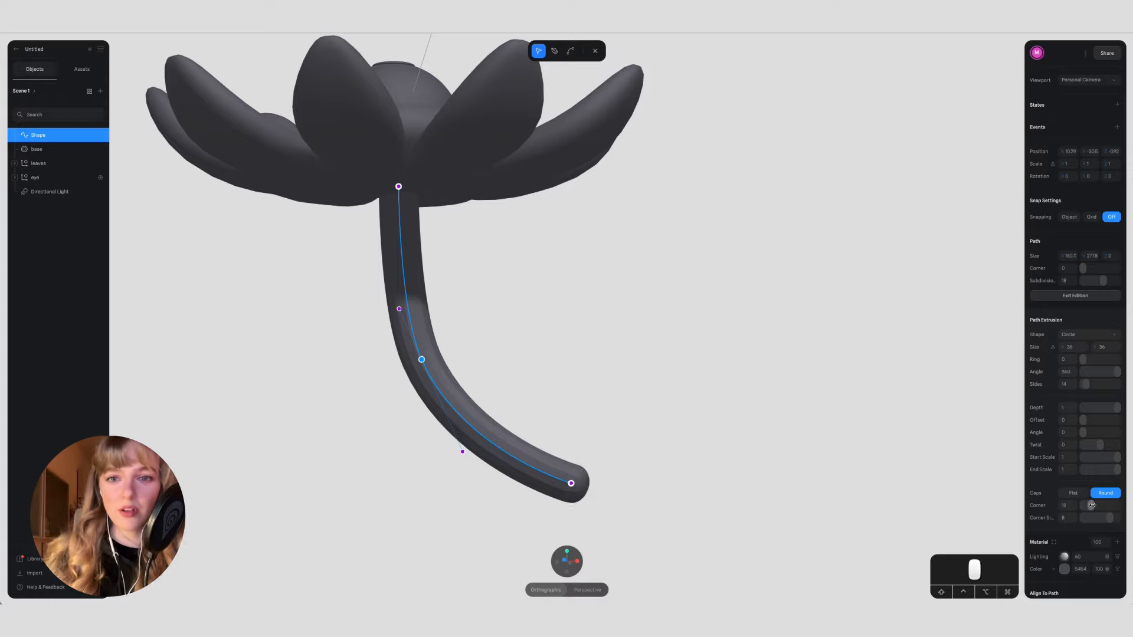
{"action": "mouse_move", "coordinate": [1096, 360]}
{"action": "left_mouse_down"}
{"action": "mouse_move", "coordinate": [1121, 361]}
{"action": "mouse_move", "coordinate": [1108, 361]}
{"action": "left_mouse_up"}
{"action": "left_click_drag", "start_coordinate": [776, 555], "coordinate": [719, 546], "text": "alt"}
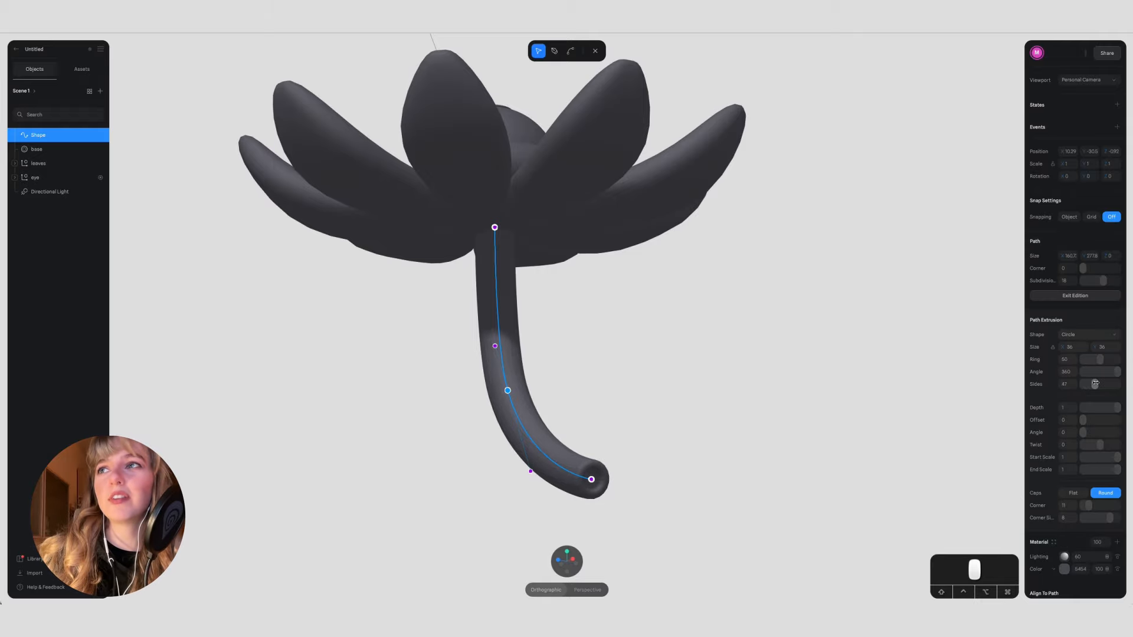
Step: Set the stem's ring to 43 and switch its end caps back to flat
{"action": "key", "text": "super+z"}
{"action": "key", "text": "super+z"}
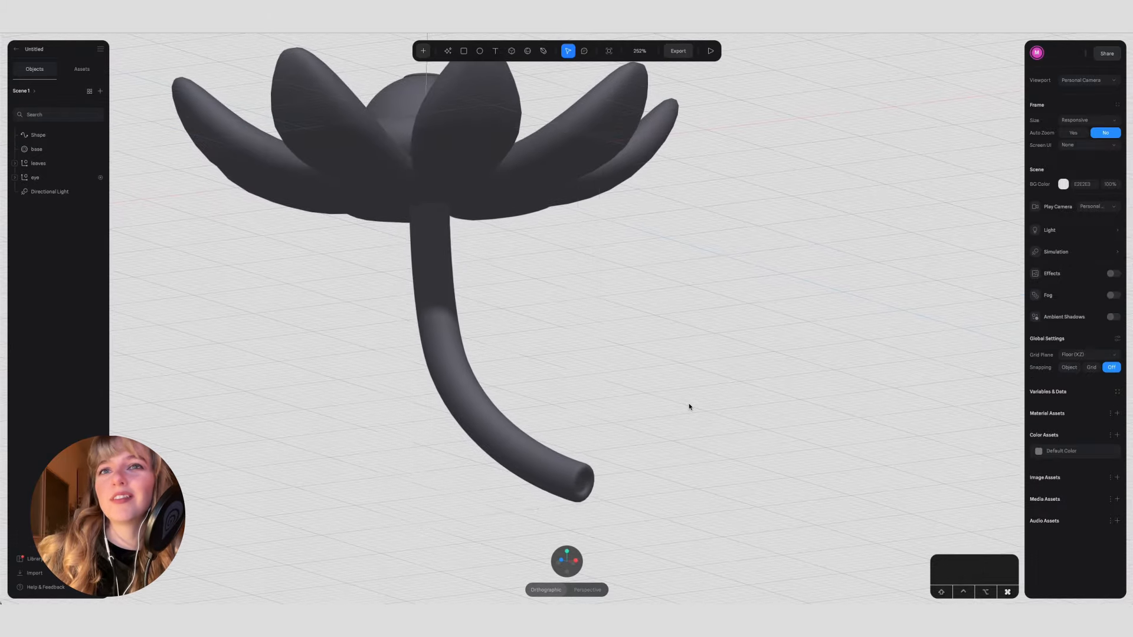
{"action": "left_click_drag", "start_coordinate": [1096, 359], "coordinate": [1072, 359]}
{"action": "mouse_move", "coordinate": [761, 463]}
{"action": "left_mouse_down", "text": "alt"}
{"action": "mouse_move", "coordinate": [705, 462]}
{"action": "mouse_move", "coordinate": [760, 472]}
{"action": "left_mouse_up", "text": "alt"}
{"action": "key", "text": "Escape"}
{"action": "key", "text": "Escape"}
{"action": "double_click", "coordinate": [558, 478]}
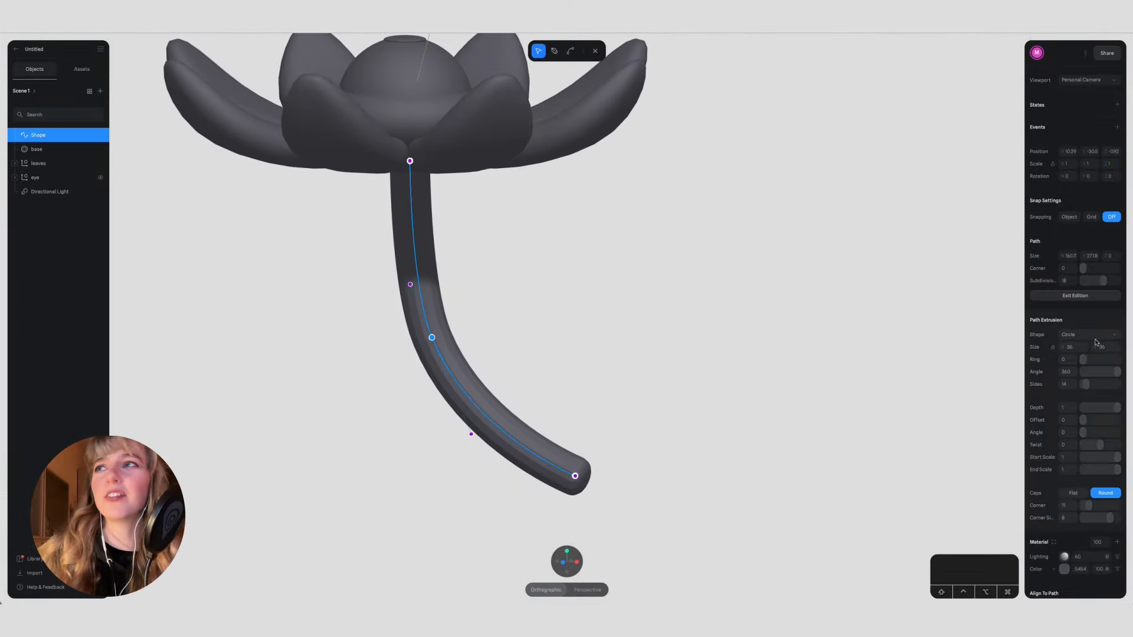
{"action": "left_click", "coordinate": [1074, 494]}
{"action": "key", "text": "Escape"}
{"action": "key", "text": "Escape"}
{"action": "left_click_drag", "start_coordinate": [695, 488], "coordinate": [729, 492], "text": "alt"}
{"action": "scroll", "coordinate": [728, 492], "scroll_direction": "down", "scroll_amount": 3}
{"action": "scroll", "coordinate": [579, 430], "scroll_direction": "up", "scroll_amount": 1}
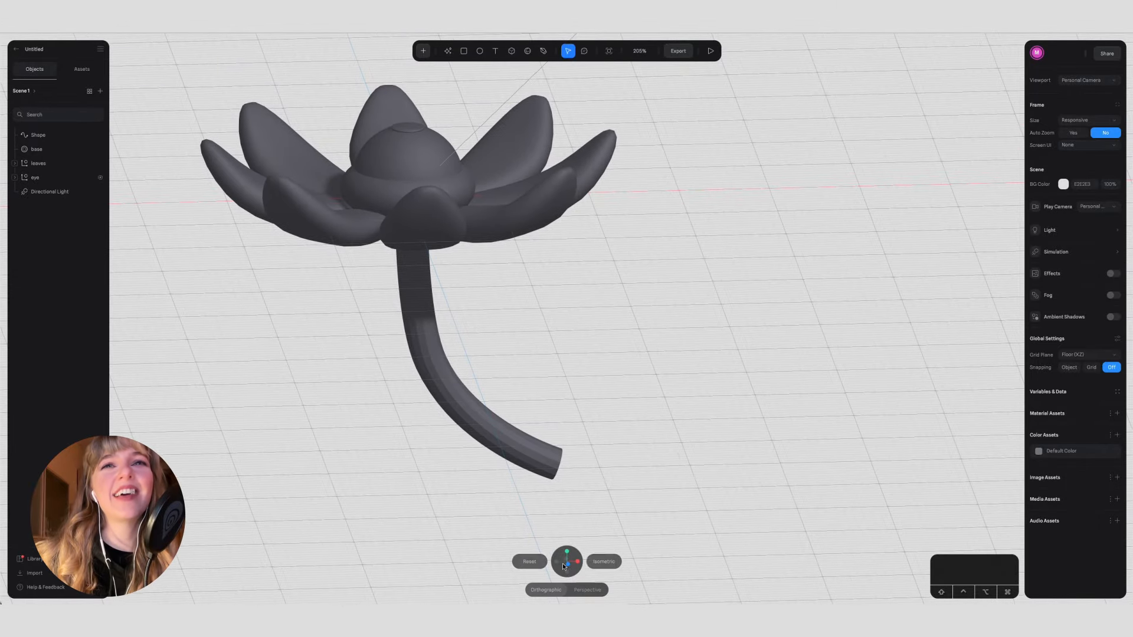
Step: Draw a short curved branch about 30 wide and 87 tall beside the lower stem and convert it to a circular path 16 thick
{"action": "left_click", "coordinate": [564, 567]}
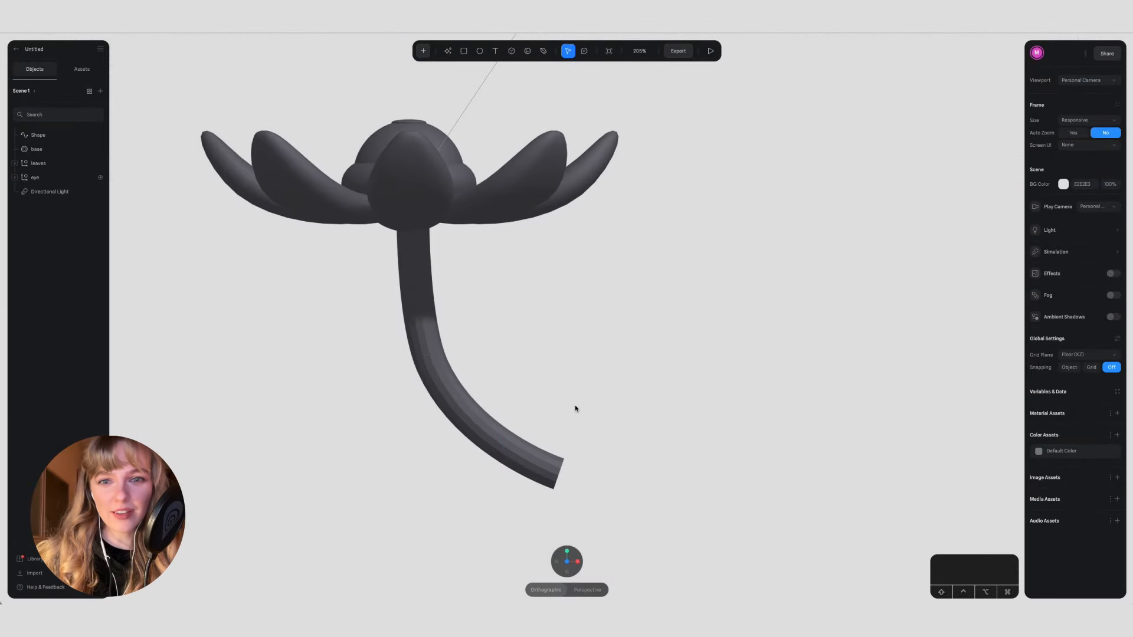
{"action": "left_click", "coordinate": [545, 51]}
{"action": "left_click", "coordinate": [571, 418]}
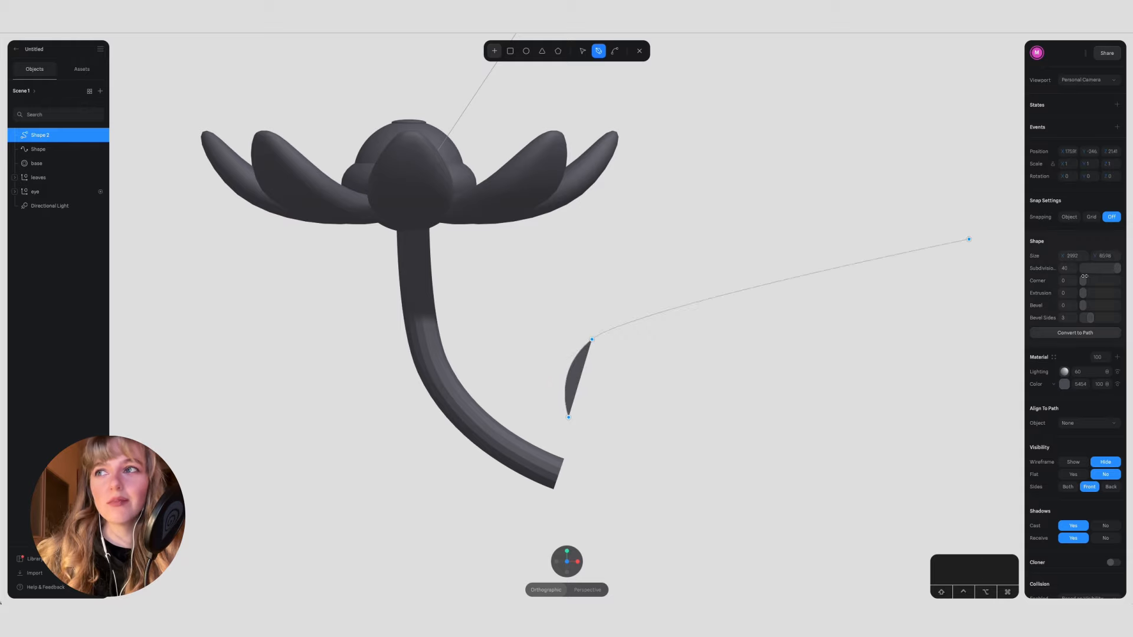
{"action": "left_click", "coordinate": [1081, 333]}
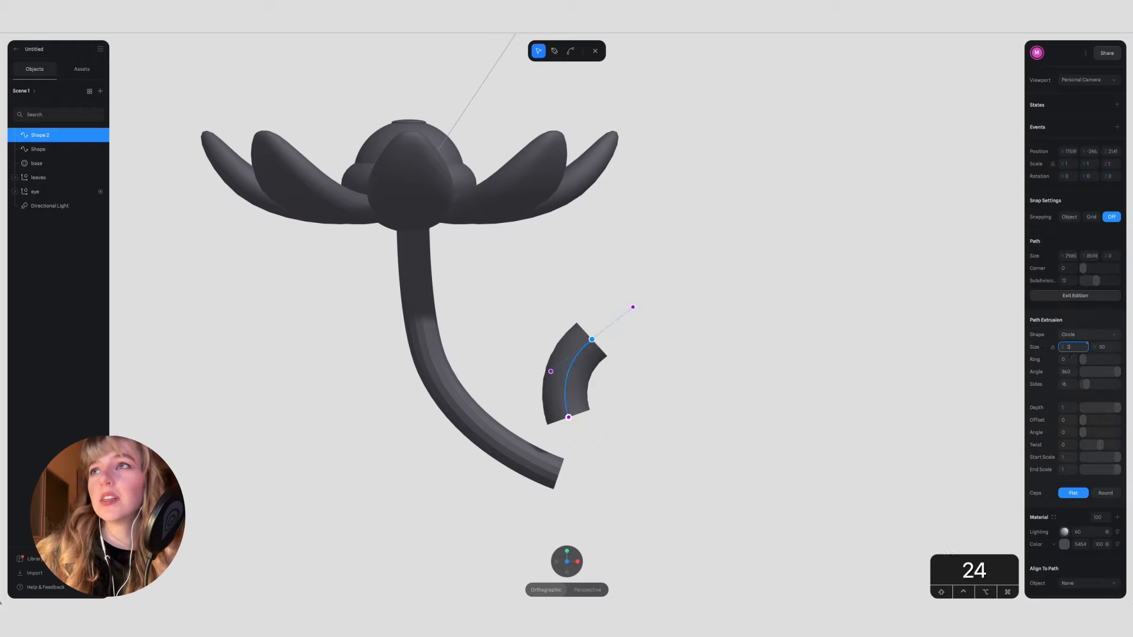
{"action": "type", "text": "24"}
{"action": "key", "text": "Return"}
{"action": "type", "text": "16"}
{"action": "key", "text": "Return"}
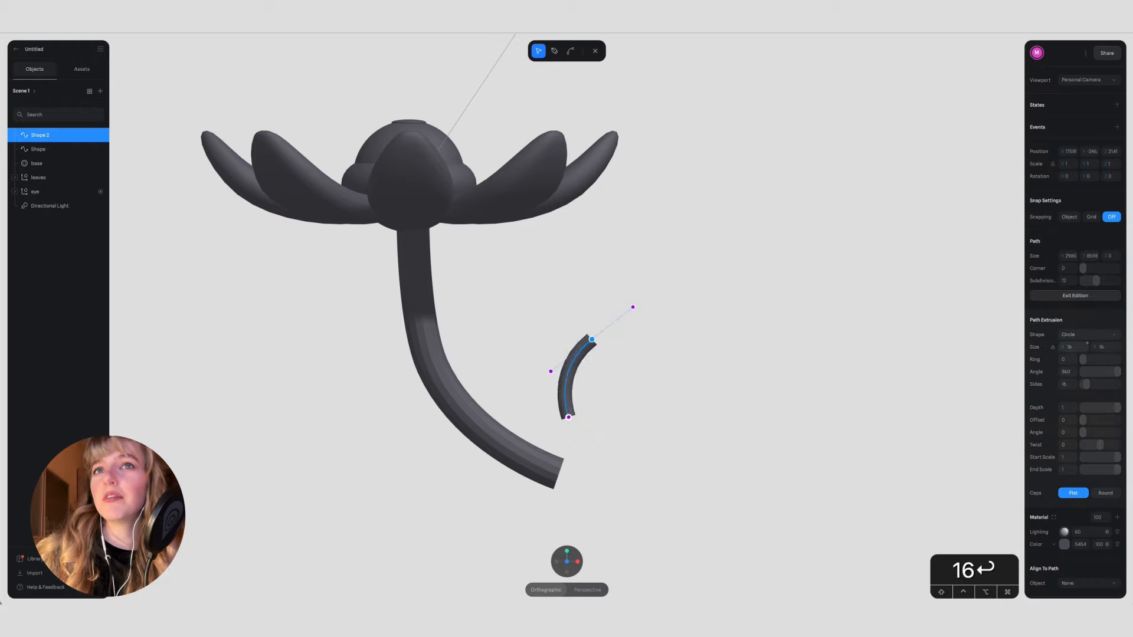
Step: Move the branch's base onto the lower stem, centre it in depth, and rotate it outward about 28 degrees
{"action": "key", "text": "Escape"}
{"action": "left_click_drag", "start_coordinate": [645, 414], "coordinate": [510, 416]}
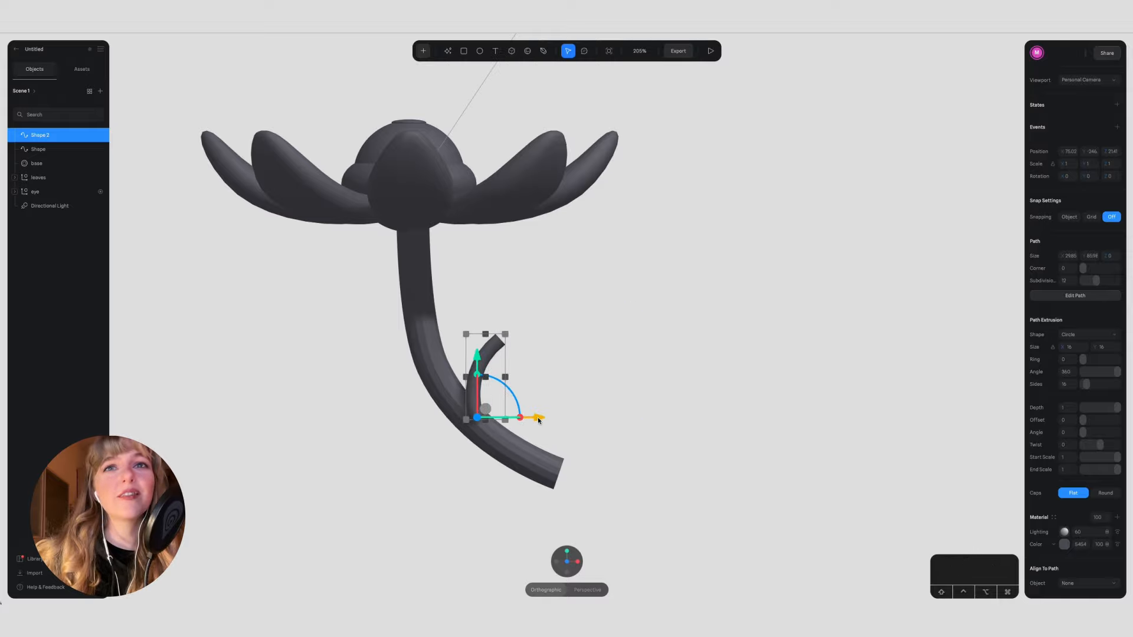
{"action": "left_click", "coordinate": [578, 564]}
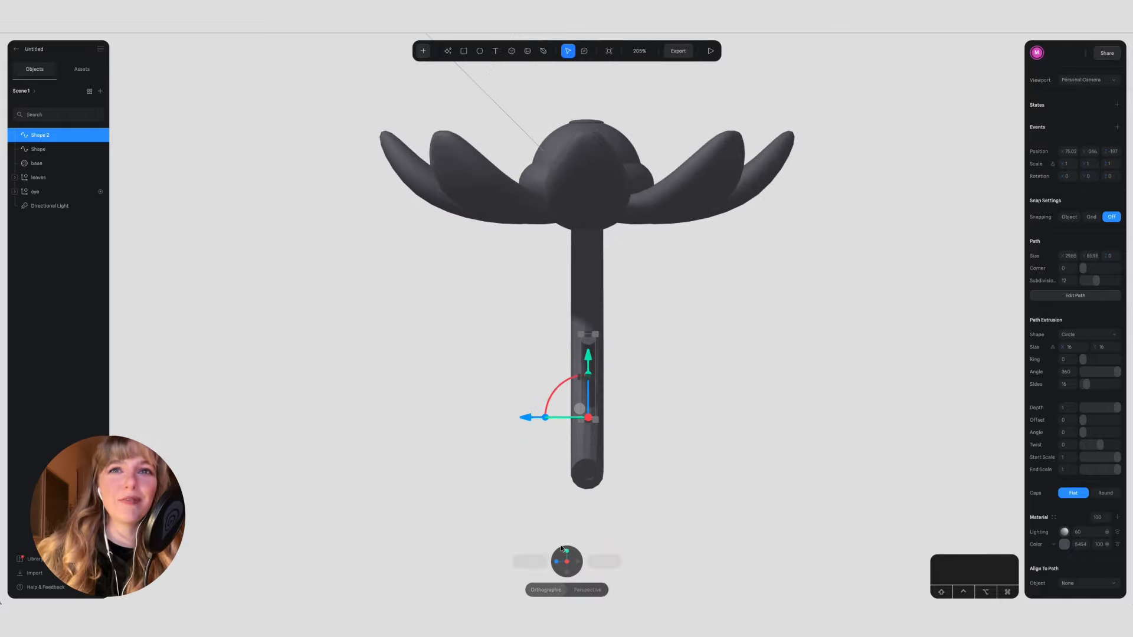
{"action": "left_click", "coordinate": [556, 561]}
{"action": "left_click_drag", "start_coordinate": [514, 395], "coordinate": [538, 420]}
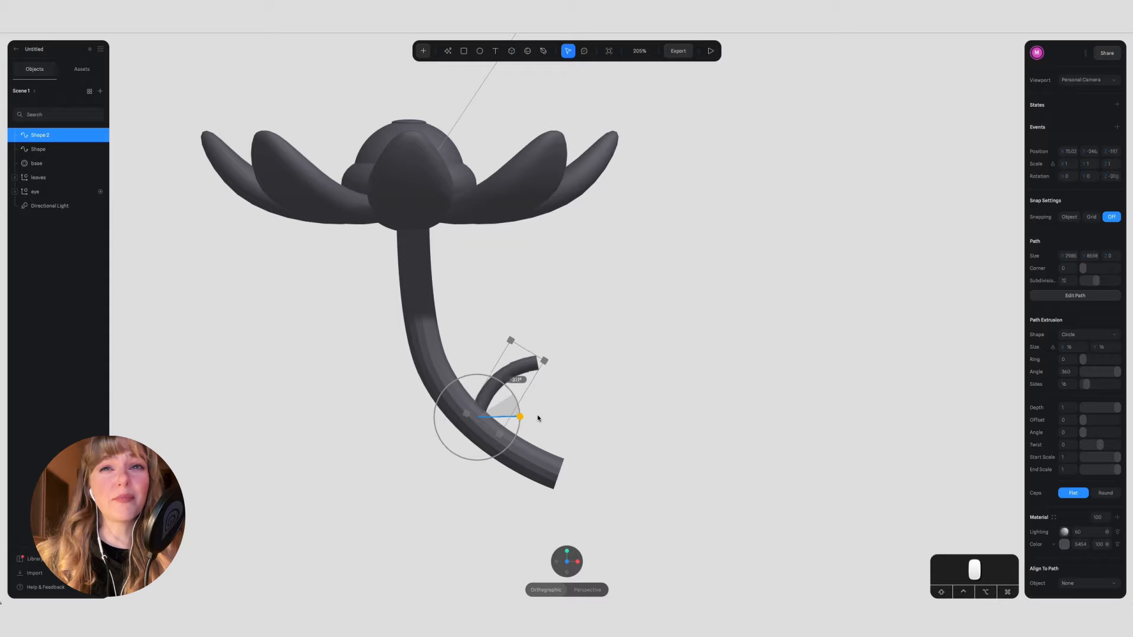
{"action": "left_click", "coordinate": [575, 402]}
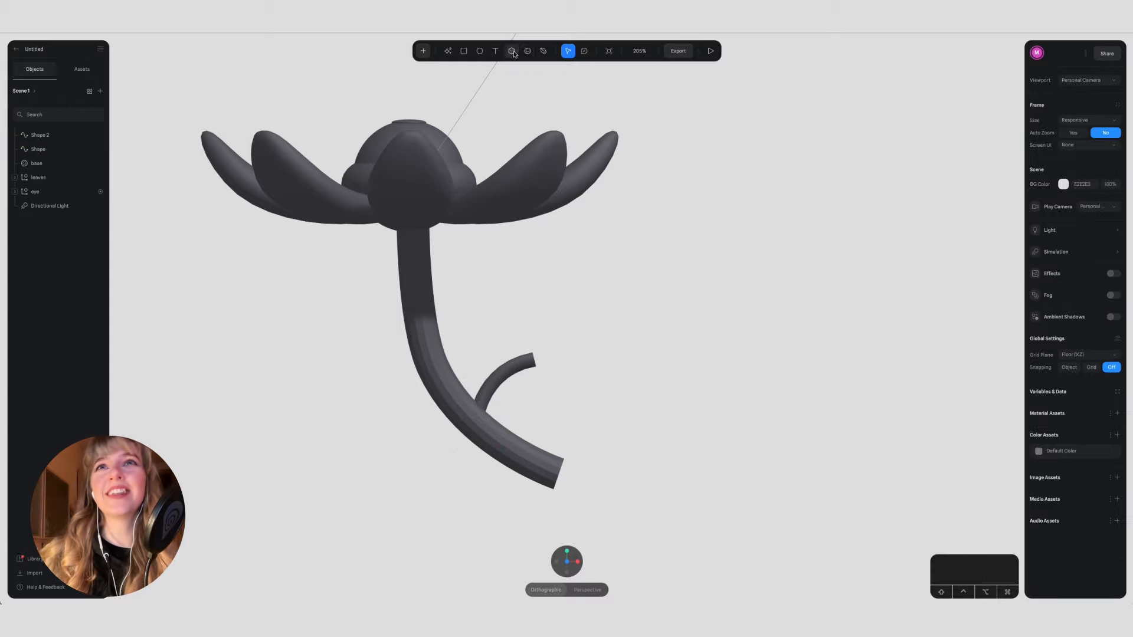
Step: Add a sphere about 68 in diameter at the branch's tip and set the branch's thickness to 20
{"action": "left_click_drag", "start_coordinate": [605, 315], "coordinate": [581, 319]}
{"action": "left_click", "coordinate": [497, 390]}
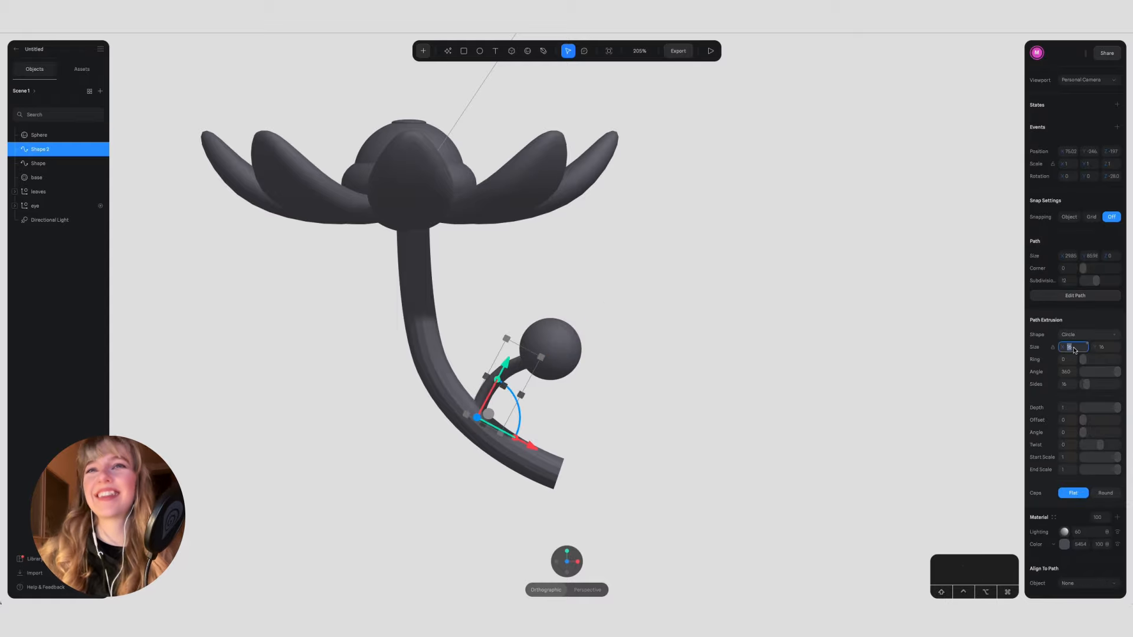
{"action": "type", "text": "20"}
{"action": "key", "text": "Return"}
Step: Align the sphere and the branch with the stem's centreline in the side view
{"action": "left_click", "coordinate": [550, 348]}
{"action": "left_click", "coordinate": [574, 561]}
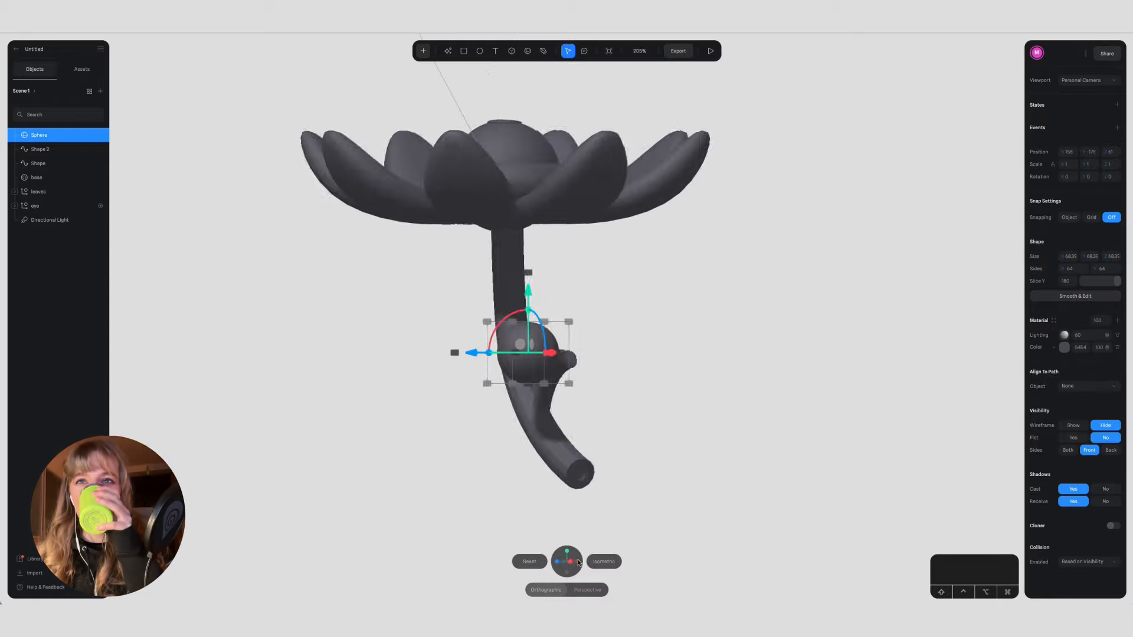
{"action": "left_click_drag", "start_coordinate": [469, 354], "coordinate": [523, 357]}
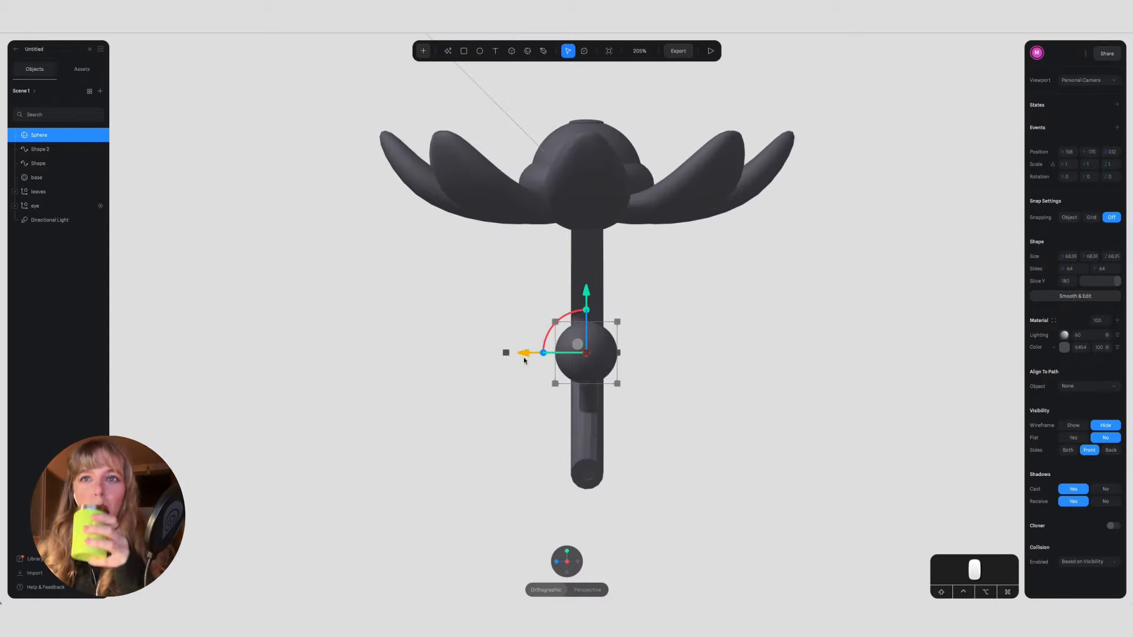
{"action": "left_click", "coordinate": [588, 403]}
{"action": "left_click_drag", "start_coordinate": [525, 421], "coordinate": [523, 422]}
{"action": "left_click", "coordinate": [522, 447]}
{"action": "left_click", "coordinate": [556, 561]}
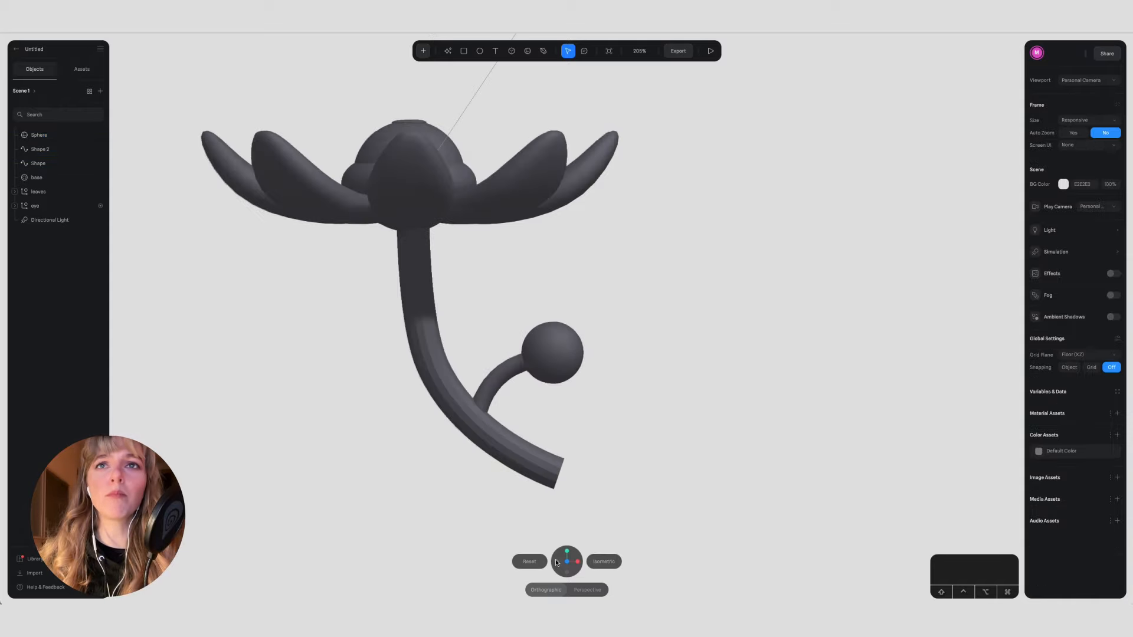
Step: Duplicate the sphere and place the copy above the branch, between the first sphere and the stem
{"action": "scroll", "coordinate": [612, 387], "scroll_direction": "down", "scroll_amount": 3}
{"action": "left_click", "coordinate": [543, 352]}
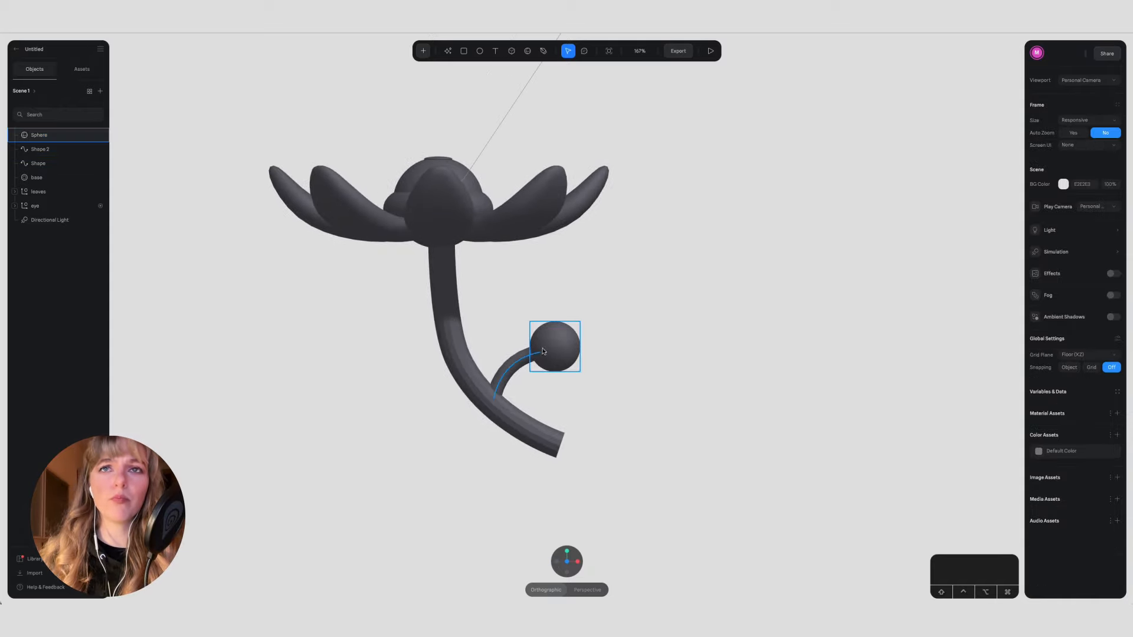
{"action": "left_click_drag", "start_coordinate": [542, 351], "coordinate": [501, 312]}
{"action": "key", "text": "super+z"}
{"action": "key", "text": "super+d"}
{"action": "left_click_drag", "start_coordinate": [545, 357], "coordinate": [492, 318]}
Step: Duplicate the branch and reshape the copy's path so it links the first branch to the upper sphere
{"action": "double_click", "coordinate": [511, 367]}
{"action": "key", "text": "Escape"}
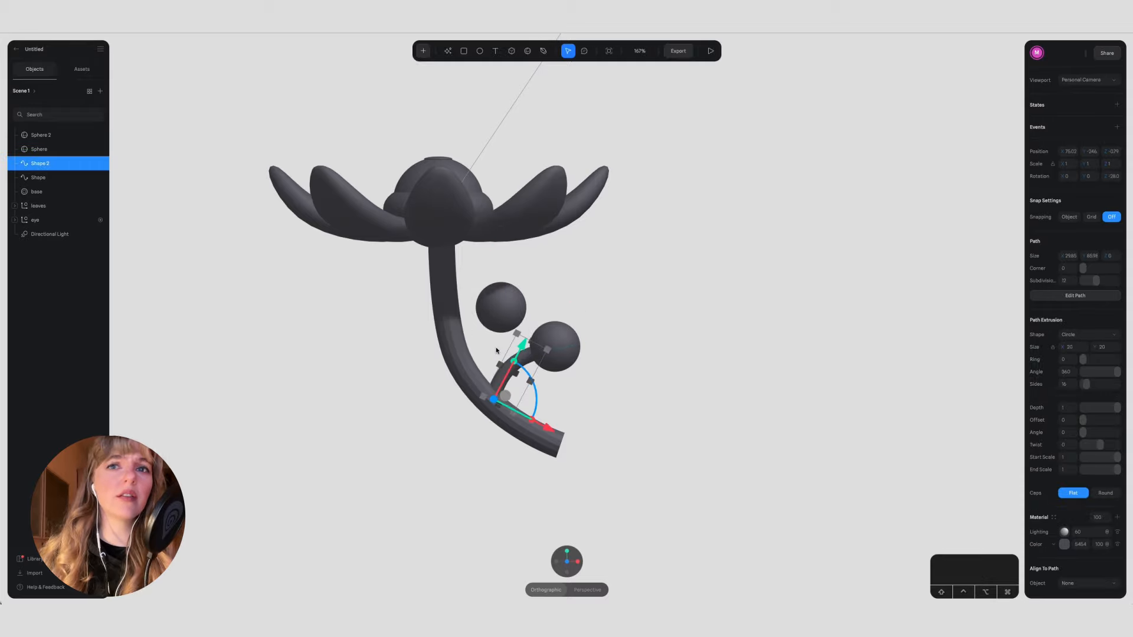
{"action": "key", "text": "super+v"}
{"action": "left_click_drag", "start_coordinate": [536, 400], "coordinate": [514, 343]}
{"action": "double_click", "coordinate": [488, 341]}
{"action": "left_click_drag", "start_coordinate": [494, 399], "coordinate": [508, 359]}
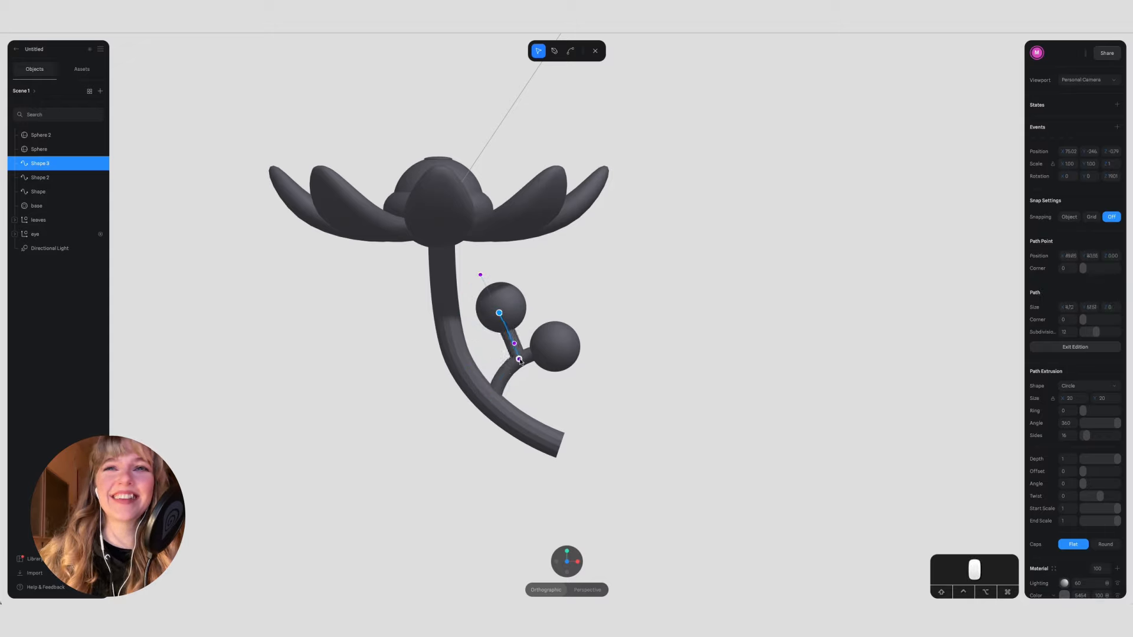
{"action": "left_click", "coordinate": [577, 561]}
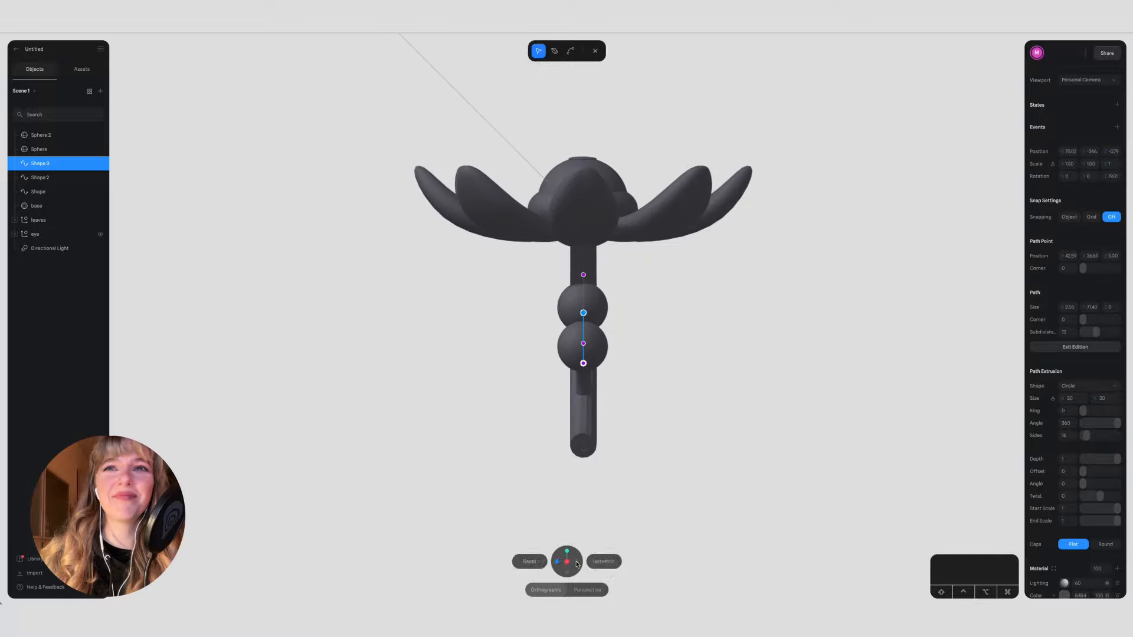
Step: Smooth the main stem by increasing the number of sides of its path extrusion
{"action": "left_click_drag", "start_coordinate": [595, 325], "coordinate": [717, 410], "text": "alt"}
{"action": "scroll", "coordinate": [536, 473], "scroll_direction": "up", "scroll_amount": 10, "text": "super"}
{"action": "left_click", "coordinate": [536, 473], "text": "super"}
{"action": "mouse_move", "coordinate": [491, 473]}
{"action": "left_mouse_down", "text": "alt"}
{"action": "mouse_move", "coordinate": [368, 459]}
{"action": "mouse_move", "coordinate": [519, 501]}
{"action": "mouse_move", "coordinate": [652, 501]}
{"action": "mouse_move", "coordinate": [630, 536]}
{"action": "mouse_move", "coordinate": [630, 513]}
{"action": "mouse_move", "coordinate": [653, 511]}
{"action": "mouse_move", "coordinate": [801, 547]}
{"action": "left_mouse_up", "text": "alt"}
{"action": "key", "text": "Escape"}
{"action": "left_click", "coordinate": [351, 491]}
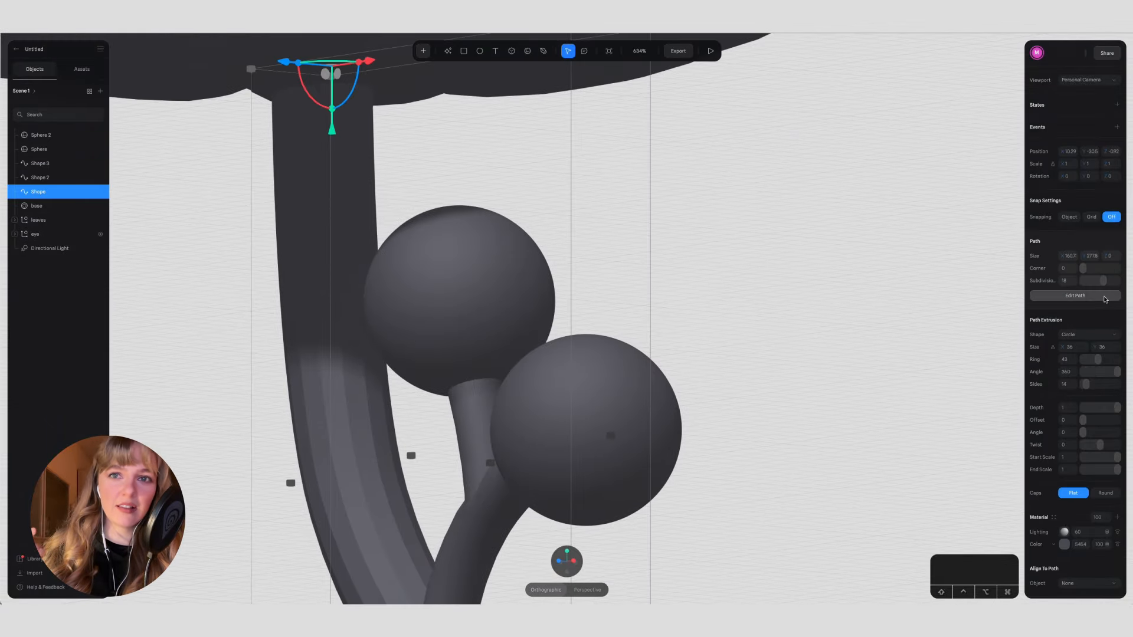
{"action": "left_click", "coordinate": [1105, 298]}
{"action": "left_click_drag", "start_coordinate": [1089, 384], "coordinate": [1096, 385]}
{"action": "key", "text": "Escape"}
{"action": "scroll", "coordinate": [814, 384], "scroll_direction": "down", "scroll_amount": 3}
{"action": "key", "text": "Escape"}
Step: Increase the side count of the short upper branch to smooth its surface
{"action": "left_click_drag", "start_coordinate": [711, 340], "coordinate": [776, 359], "text": "alt"}
{"action": "left_click", "coordinate": [364, 244]}
{"action": "left_click", "coordinate": [1075, 295]}
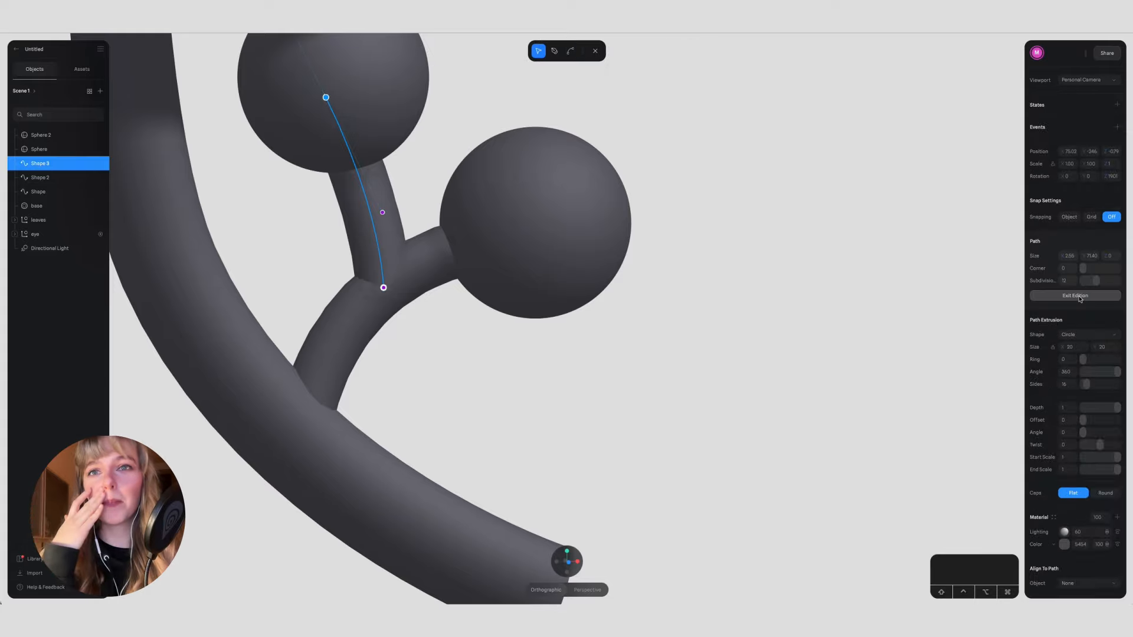
{"action": "key", "text": "Escape"}
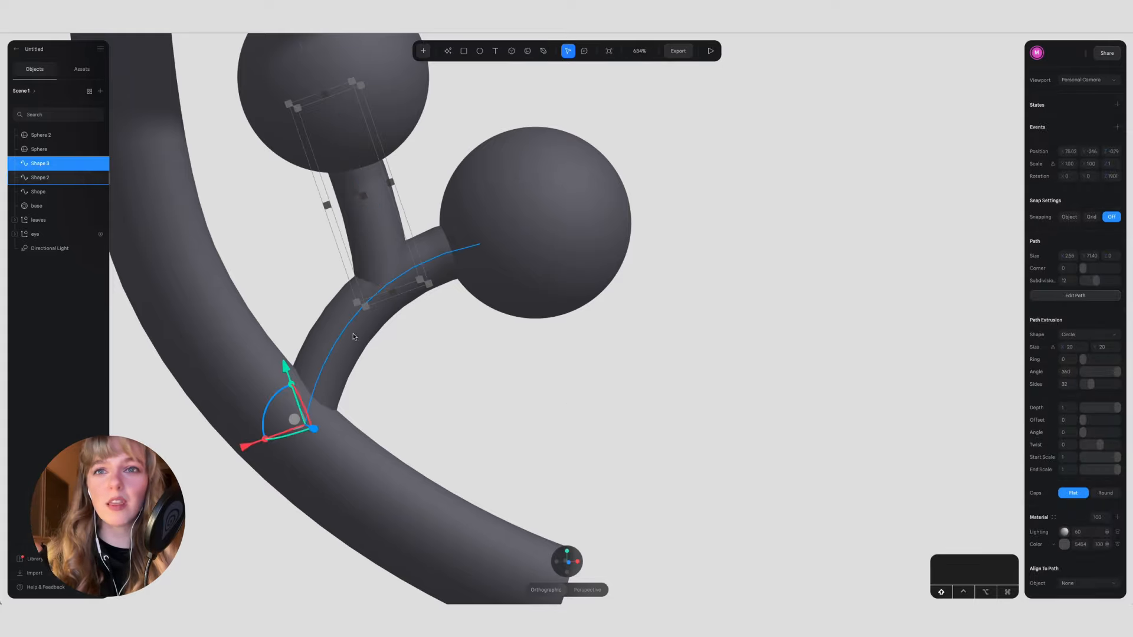
Step: Try to combine the two short side branches with a Boolean union
{"action": "left_click", "coordinate": [416, 257], "text": "shift"}
{"action": "left_click", "coordinate": [1068, 121]}
{"action": "left_click", "coordinate": [789, 306]}
{"action": "key", "text": "super+z"}
{"action": "key", "text": "super+z"}
{"action": "key", "text": "super+z"}
{"action": "key", "text": "super+z"}
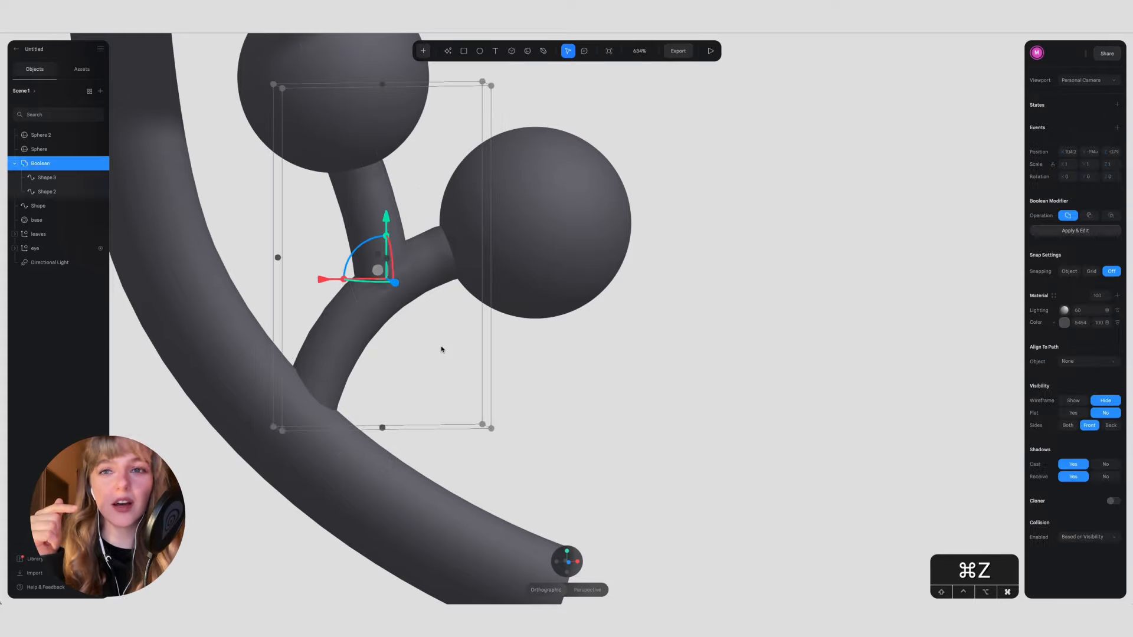
Step: Edit the upper branch's path, moving its lower end point so the branch joins the first branch cleanly
{"action": "double_click", "coordinate": [356, 212]}
{"action": "left_click_drag", "start_coordinate": [383, 288], "coordinate": [384, 273]}
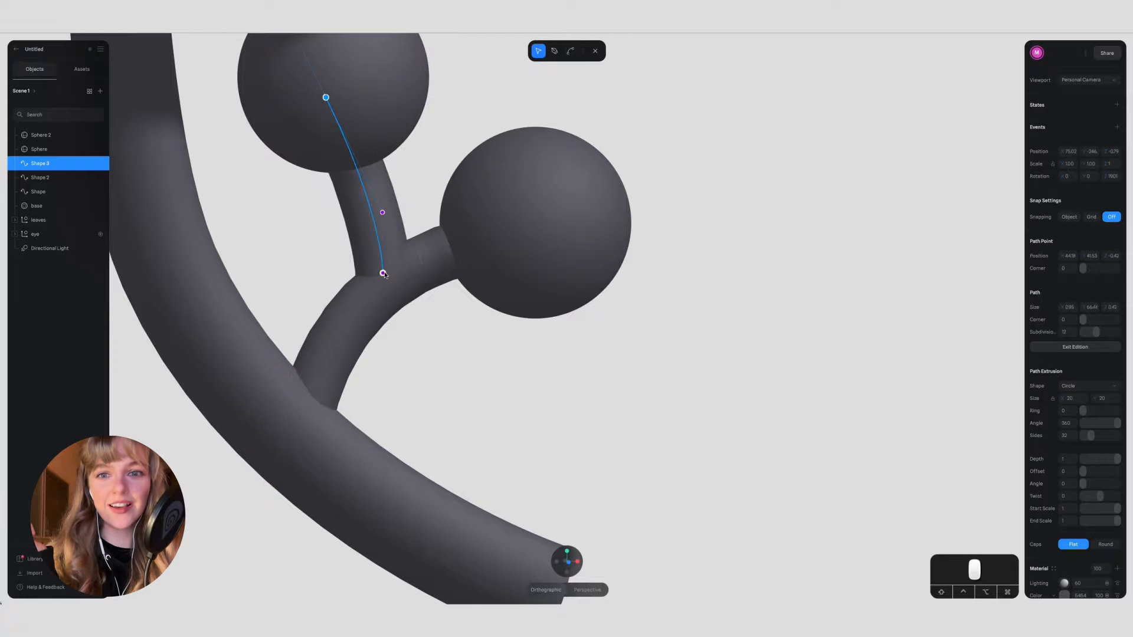
{"action": "mouse_move", "coordinate": [477, 379]}
{"action": "left_mouse_down", "text": "alt"}
{"action": "mouse_move", "coordinate": [347, 391]}
{"action": "mouse_move", "coordinate": [255, 382]}
{"action": "mouse_move", "coordinate": [495, 381]}
{"action": "left_mouse_up", "text": "alt"}
{"action": "key", "text": "Escape"}
{"action": "scroll", "coordinate": [493, 378], "scroll_direction": "down", "scroll_amount": 5}
{"action": "left_click", "coordinate": [654, 385]}
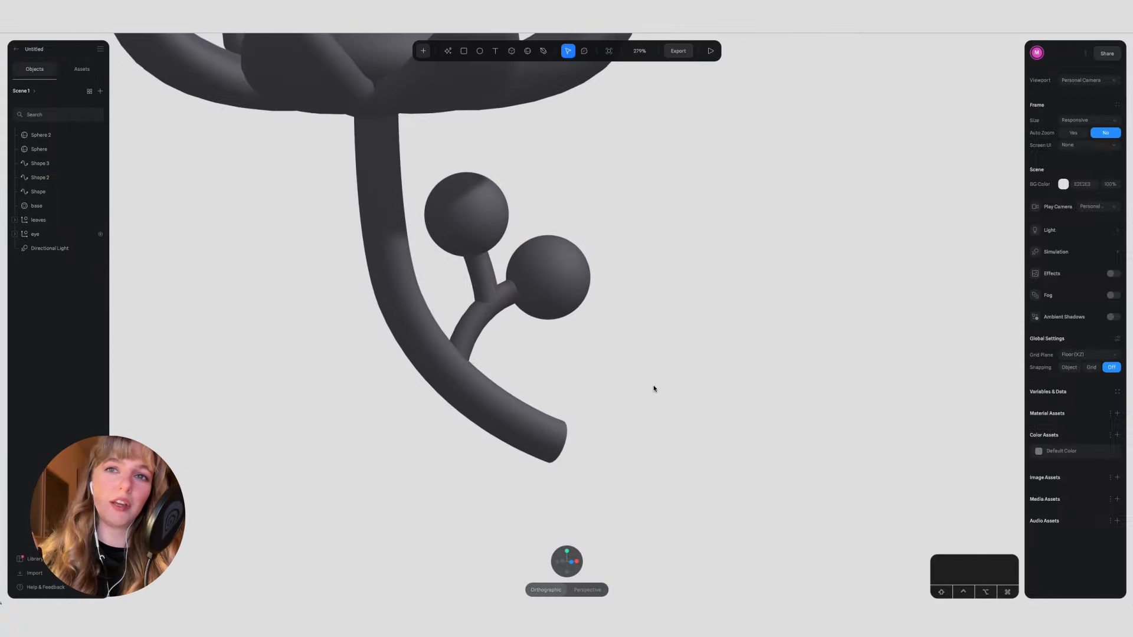
Step: Duplicate a branch-tip sphere and place the copy on the opposite side of the main stem
{"action": "scroll", "coordinate": [653, 385], "scroll_direction": "down", "scroll_amount": 7}
{"action": "left_click_drag", "start_coordinate": [653, 384], "coordinate": [609, 389], "text": "alt"}
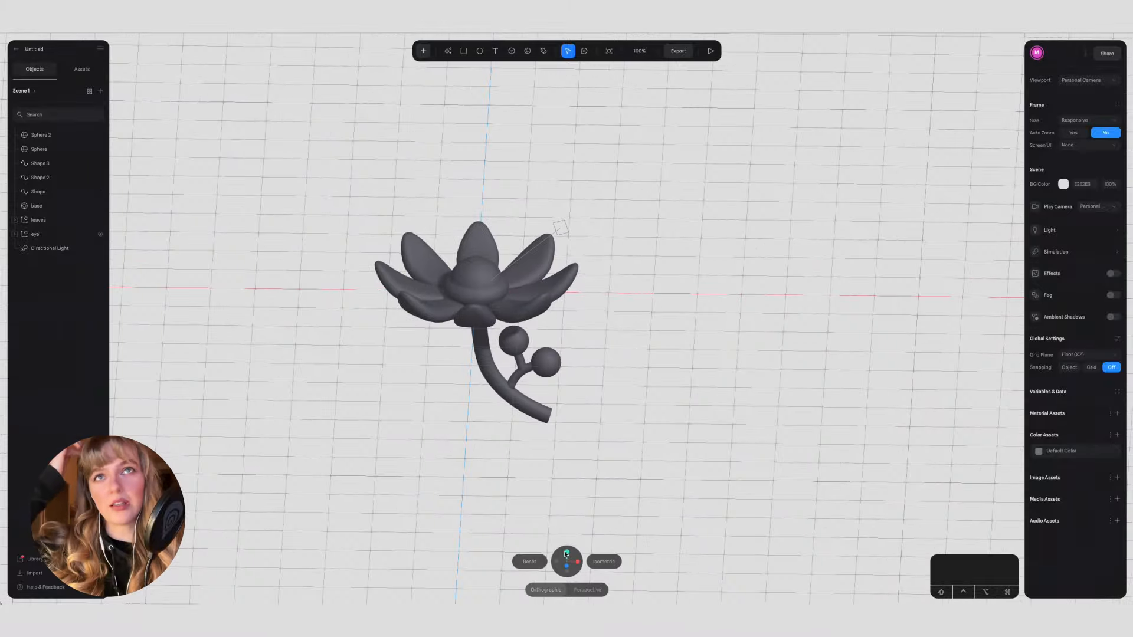
{"action": "left_click", "coordinate": [567, 555]}
{"action": "left_click", "coordinate": [567, 572]}
{"action": "left_click", "coordinate": [514, 355]}
{"action": "key", "text": "super+d"}
{"action": "left_click_drag", "start_coordinate": [576, 350], "coordinate": [419, 417]}
Step: Duplicate the short branch and rotate the copy so it links the new sphere to the main stem
{"action": "scroll", "coordinate": [459, 393], "scroll_direction": "up", "scroll_amount": 5}
{"action": "left_click", "coordinate": [431, 528]}
{"action": "scroll", "coordinate": [430, 529], "scroll_direction": "down", "scroll_amount": 1}
{"action": "key", "text": "super+c"}
{"action": "key", "text": "super+v"}
{"action": "left_click", "coordinate": [408, 462]}
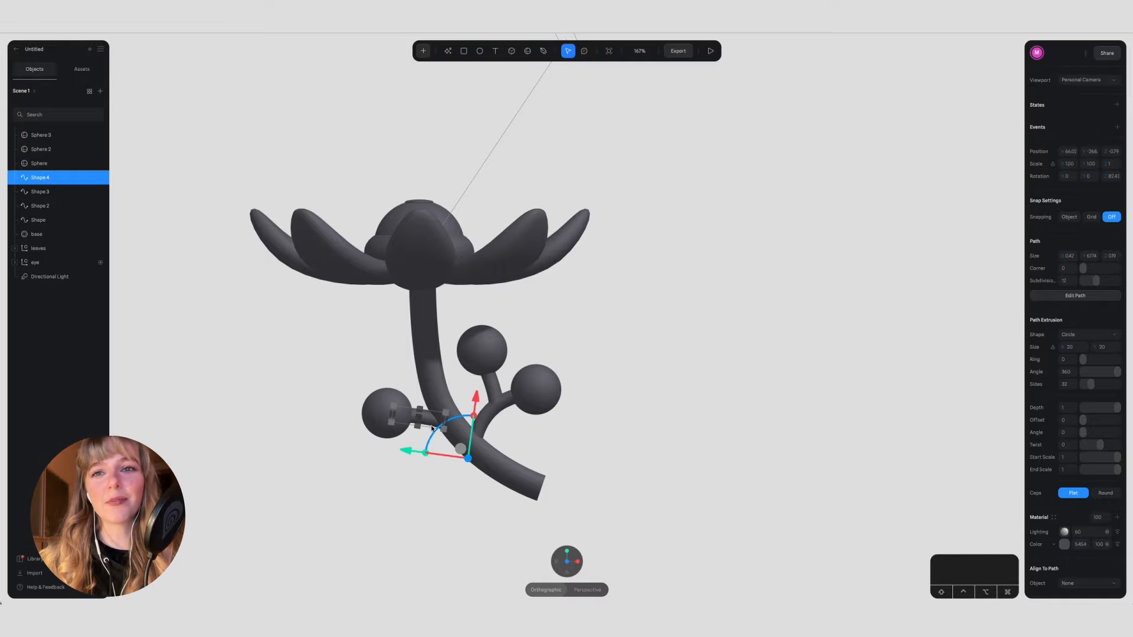
{"action": "left_click", "coordinate": [557, 562]}
{"action": "left_click_drag", "start_coordinate": [660, 448], "coordinate": [583, 478], "text": "alt"}
{"action": "left_click", "coordinate": [583, 479]}
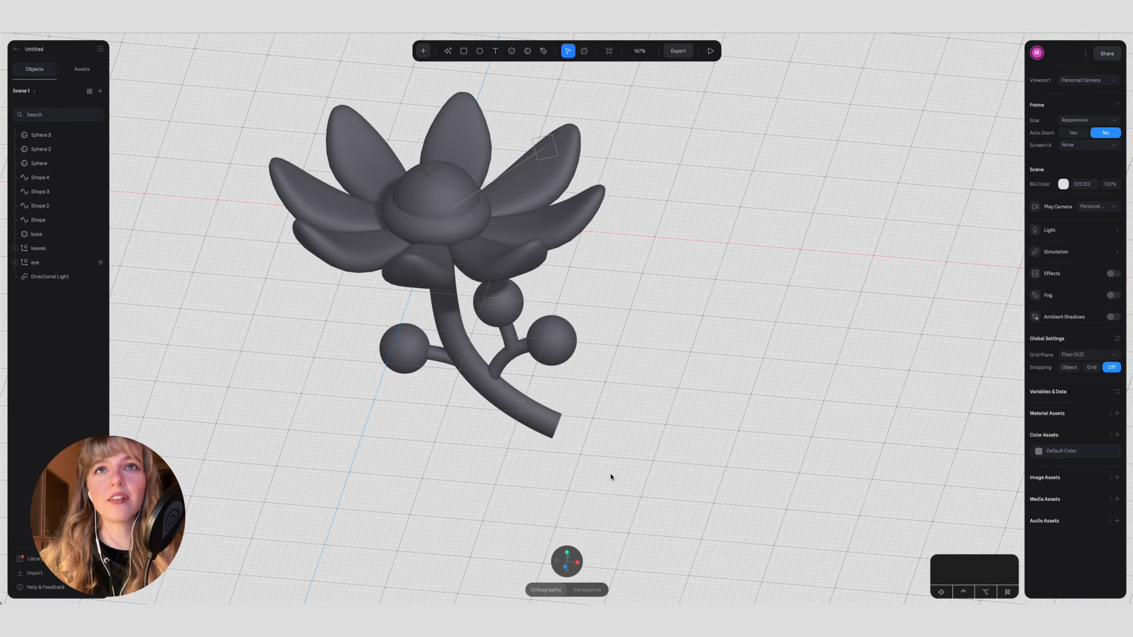
Step: Adjust the tube size of the torus base around the eye
{"action": "left_click", "coordinate": [450, 230]}
{"action": "left_click", "coordinate": [93, 263]}
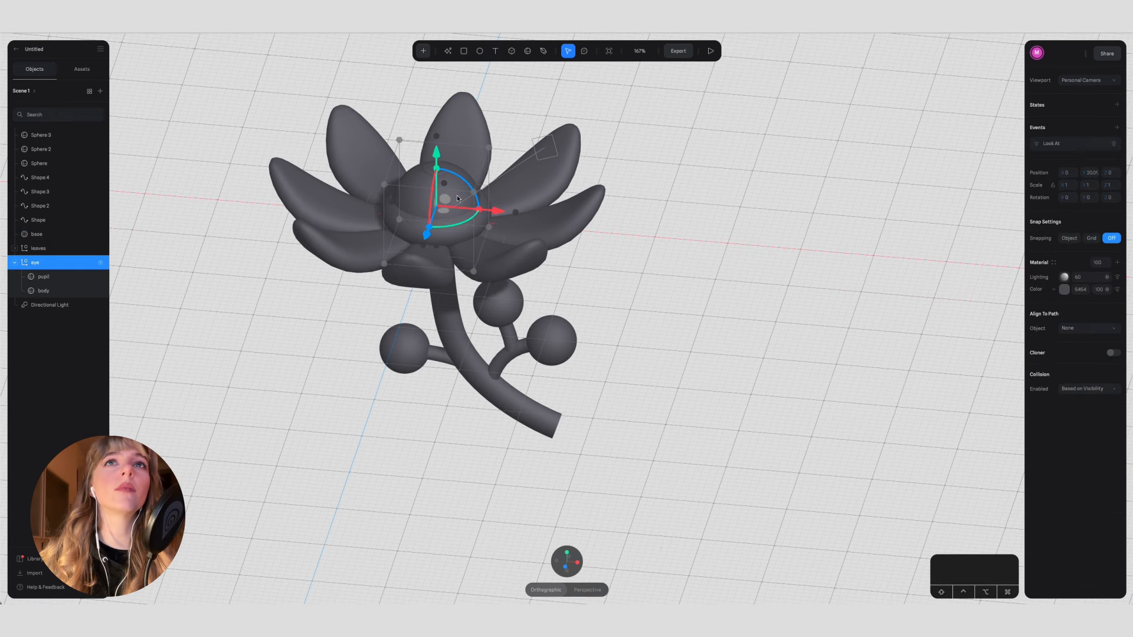
{"action": "left_click", "coordinate": [92, 265]}
{"action": "left_click", "coordinate": [224, 296]}
{"action": "mouse_move", "coordinate": [224, 296]}
{"action": "left_mouse_down", "text": "alt"}
{"action": "mouse_move", "coordinate": [225, 357]}
{"action": "mouse_move", "coordinate": [199, 322]}
{"action": "mouse_move", "coordinate": [275, 306]}
{"action": "mouse_move", "coordinate": [227, 316]}
{"action": "left_mouse_up", "text": "alt"}
{"action": "left_click", "coordinate": [91, 263]}
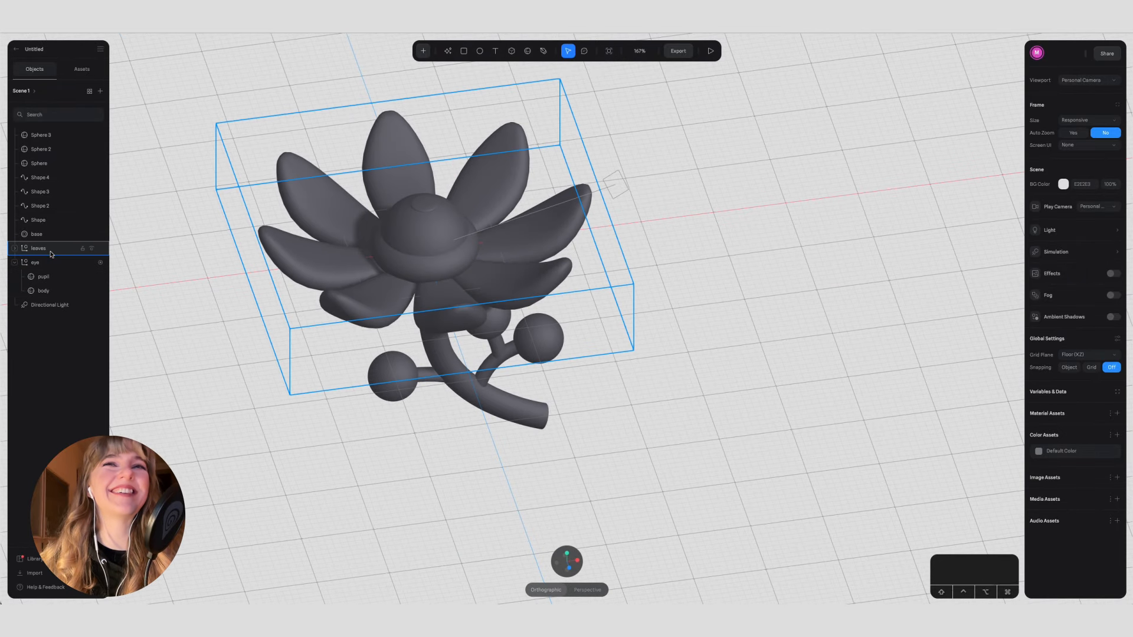
{"action": "left_click", "coordinate": [50, 234]}
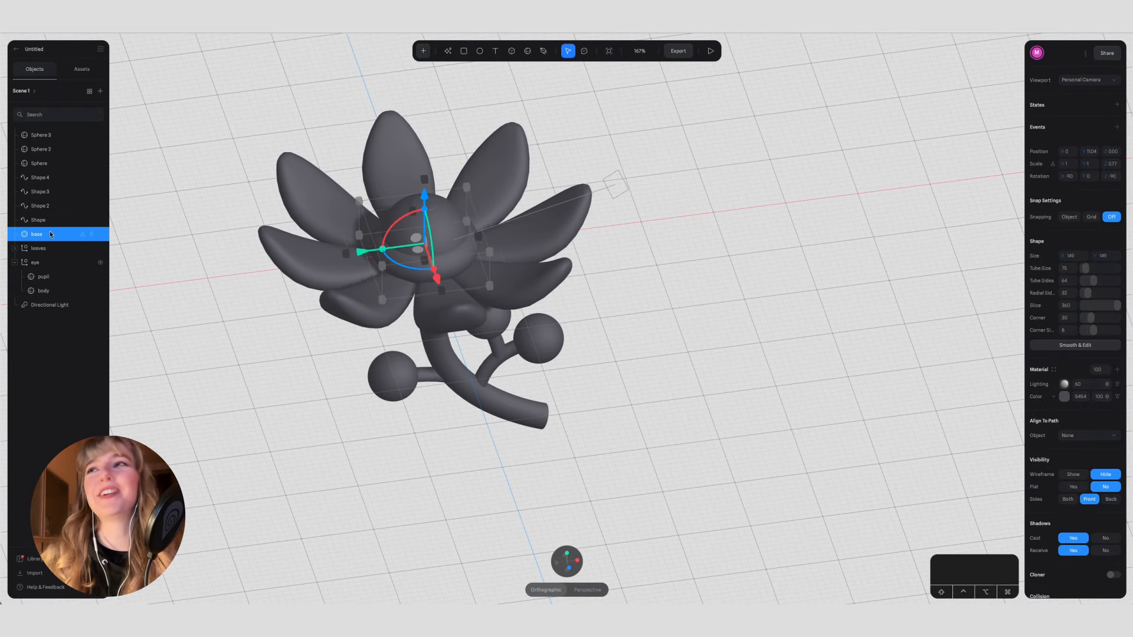
{"action": "left_click_drag", "start_coordinate": [1087, 269], "coordinate": [1085, 269]}
{"action": "left_click", "coordinate": [794, 331]}
{"action": "left_click_drag", "start_coordinate": [692, 287], "coordinate": [671, 322], "text": "alt"}
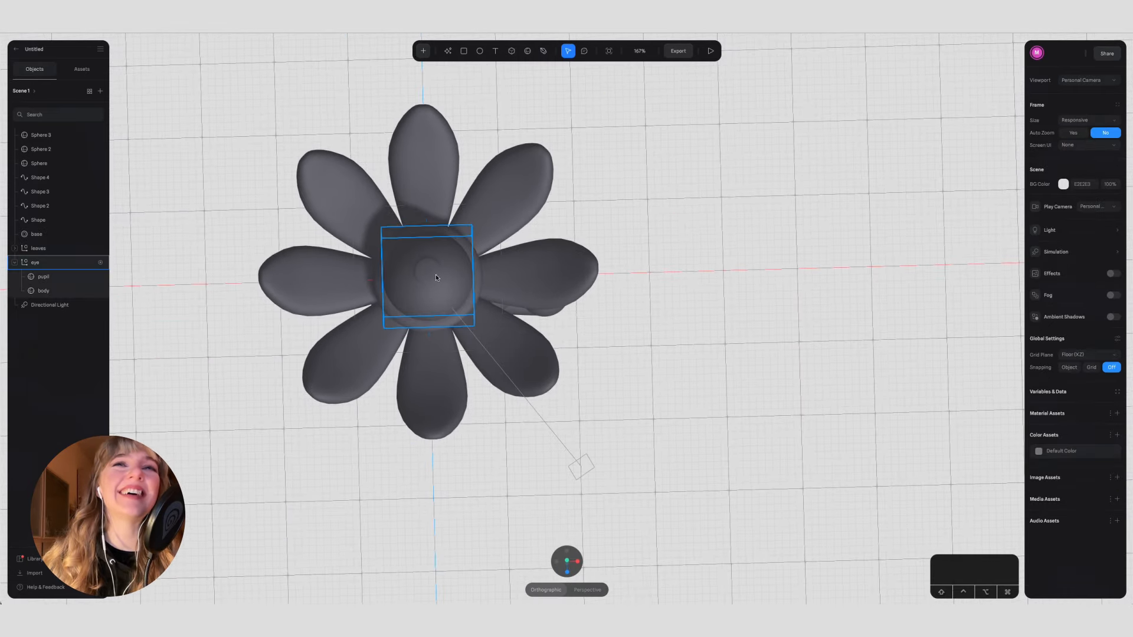
{"action": "left_click", "coordinate": [527, 53]}
{"action": "left_click_drag", "start_coordinate": [657, 225], "coordinate": [703, 270]}
{"action": "key", "text": "Delete"}
Step: Draw a sphere about 55 wide beside the flower and flatten its height to about 15.2
{"action": "left_click", "coordinate": [568, 562]}
{"action": "left_click", "coordinate": [528, 51]}
{"action": "left_click_drag", "start_coordinate": [652, 296], "coordinate": [691, 330]}
{"action": "left_click", "coordinate": [566, 574]}
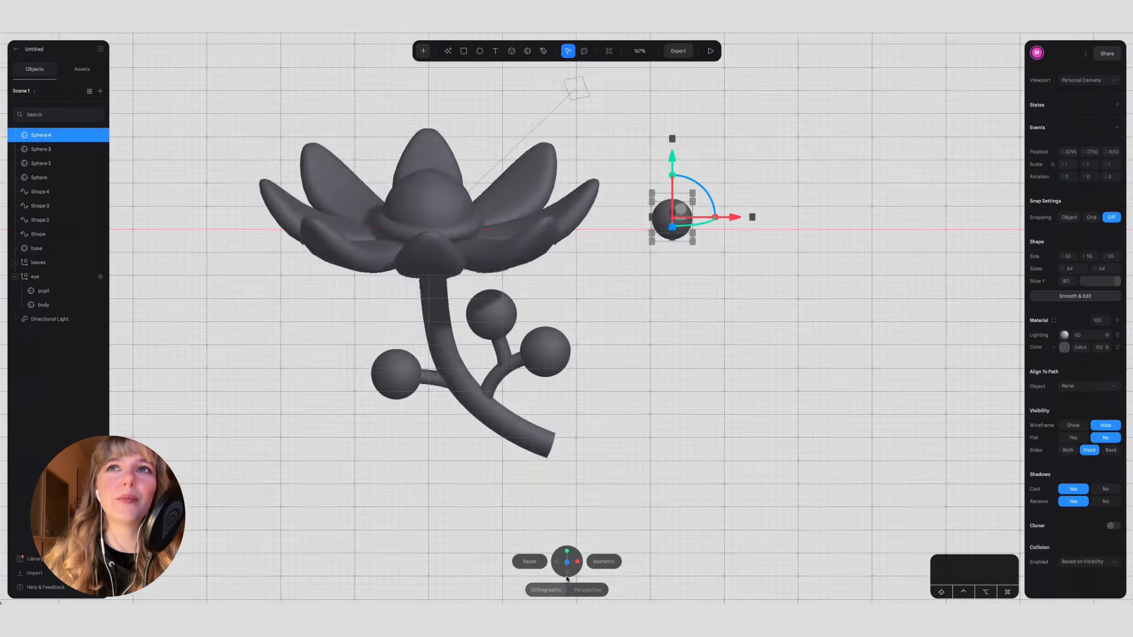
{"action": "left_click_drag", "start_coordinate": [672, 237], "coordinate": [672, 221], "text": "alt"}
{"action": "left_click", "coordinate": [680, 360]}
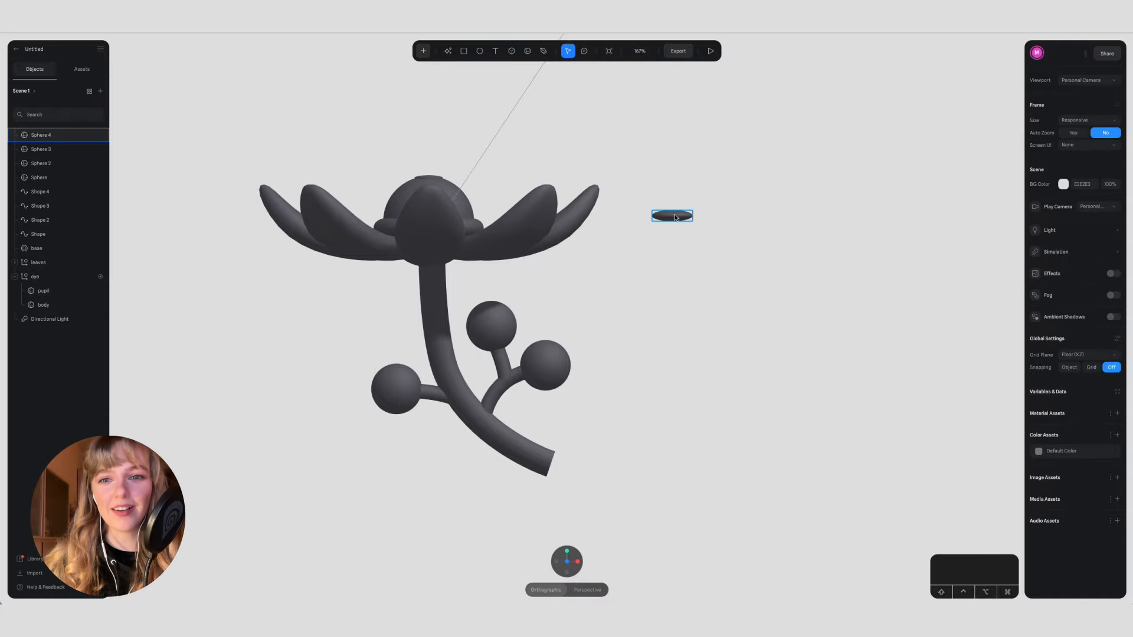
Step: Narrow the flattened sphere into an oval and place it where the right-hand petal meets the torus base
{"action": "left_click", "coordinate": [566, 552]}
{"action": "left_click", "coordinate": [675, 298]}
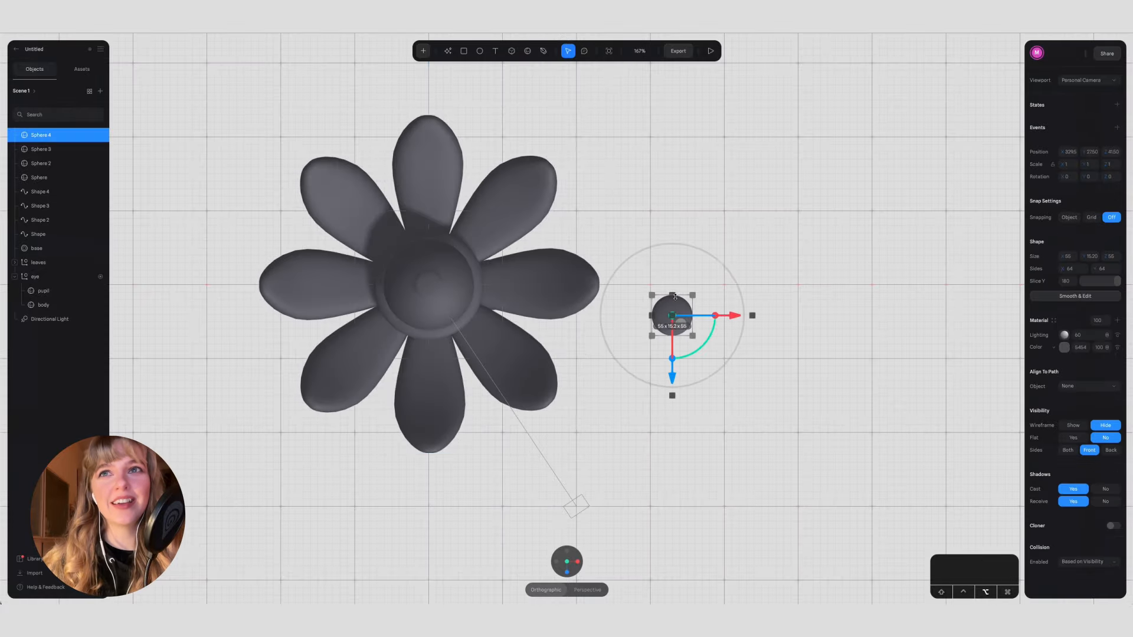
{"action": "left_click_drag", "start_coordinate": [663, 314], "coordinate": [489, 290]}
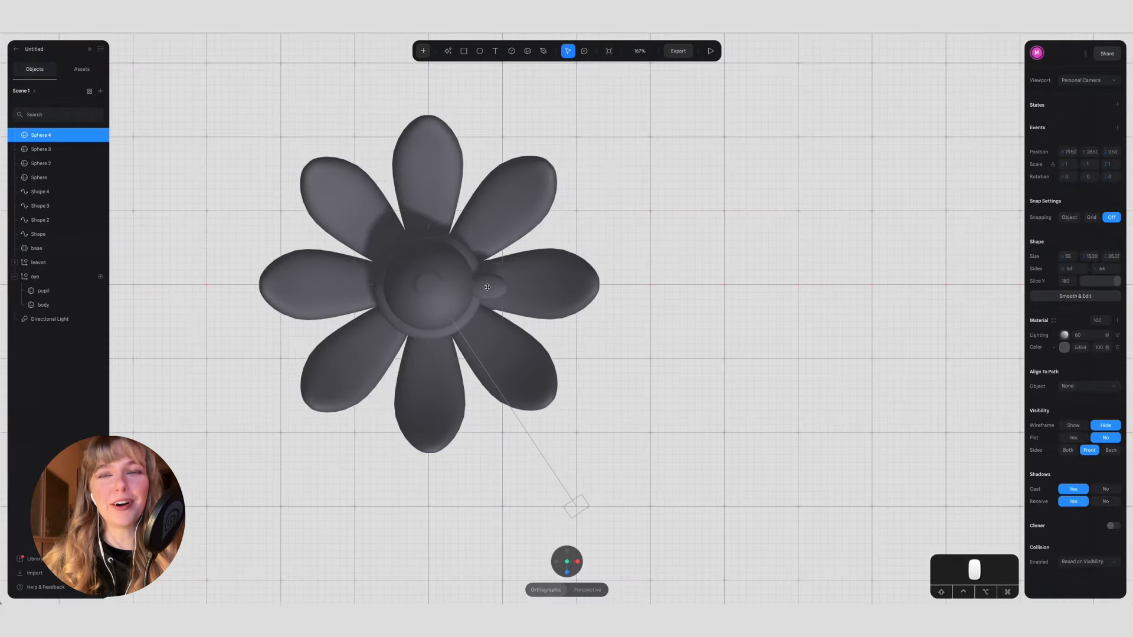
{"action": "left_click", "coordinate": [566, 572]}
{"action": "left_click_drag", "start_coordinate": [525, 188], "coordinate": [596, 319], "text": "alt"}
{"action": "left_click", "coordinate": [463, 299]}
{"action": "left_click", "coordinate": [552, 378]}
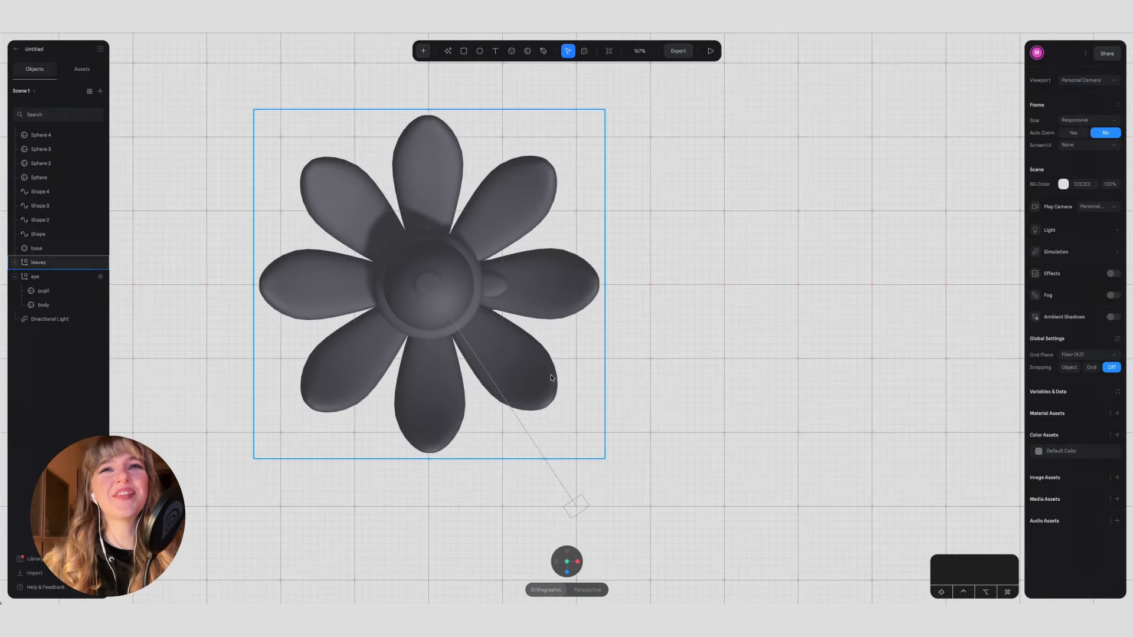
Step: Enlarge the flattened sphere so it forms a small inner petal spanning the root of the right-hand petal
{"action": "left_click", "coordinate": [494, 287]}
{"action": "left_click", "coordinate": [487, 263]}
{"action": "scroll", "coordinate": [466, 295], "scroll_direction": "left", "scroll_amount": 1}
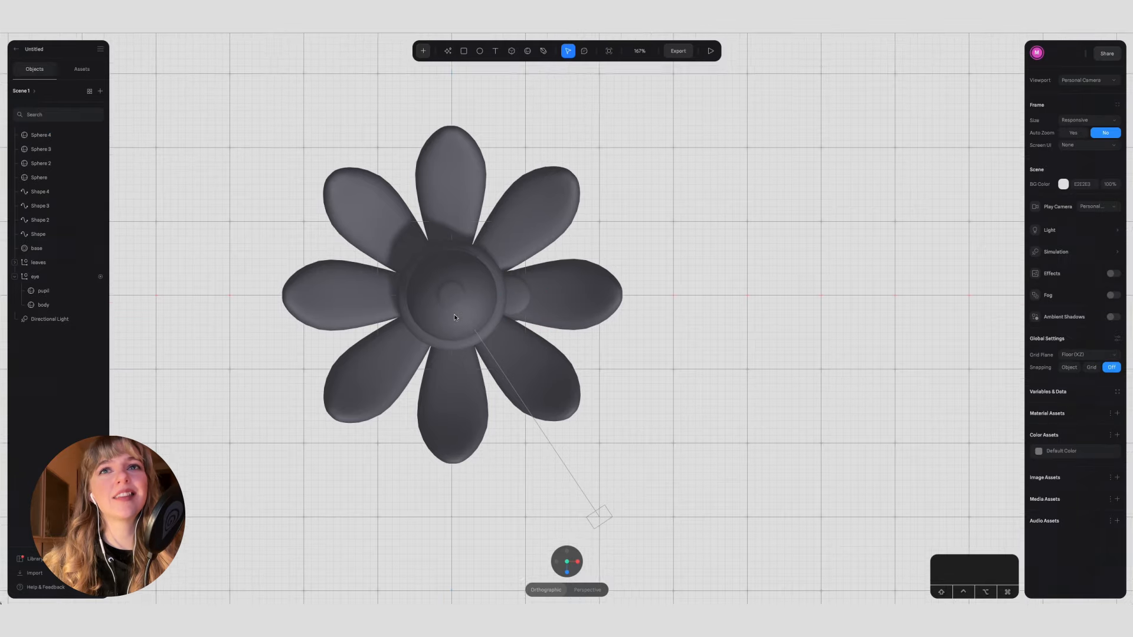
{"action": "scroll", "coordinate": [472, 292], "scroll_direction": "up", "scroll_amount": 5}
{"action": "scroll", "coordinate": [502, 292], "scroll_direction": "left", "scroll_amount": 2}
{"action": "left_click", "coordinate": [595, 288]}
{"action": "left_click_drag", "start_coordinate": [585, 258], "coordinate": [616, 282], "text": "alt"}
Step: Make two copies of the inner petal, rotated 45° and 90°, and place them on the upper-right and top petals
{"action": "key", "text": "super+v"}
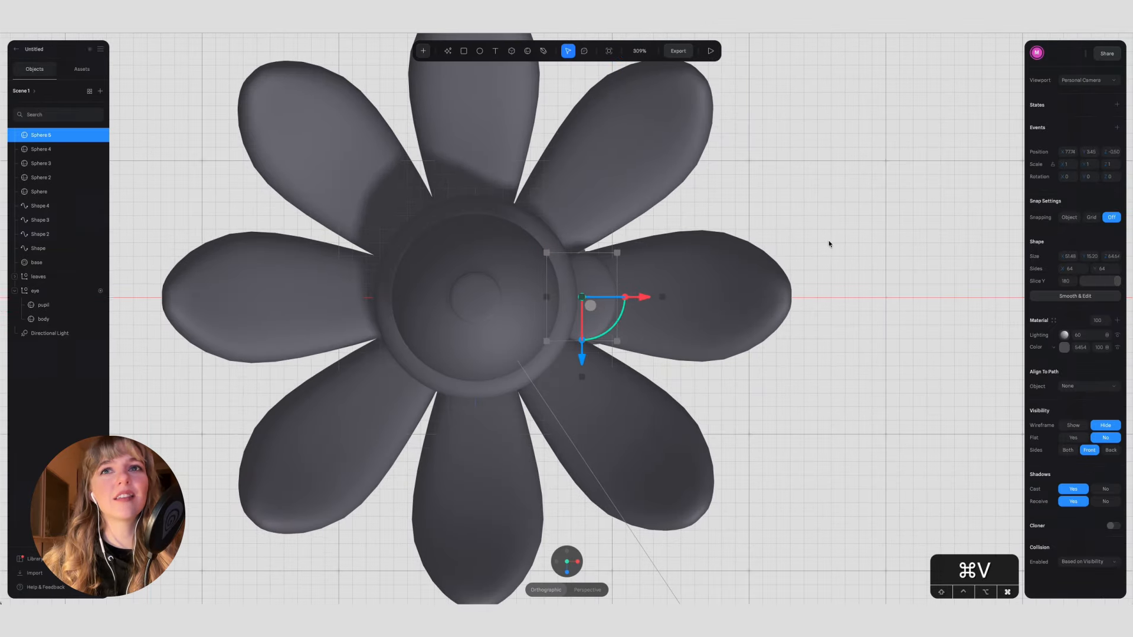
{"action": "left_click_drag", "start_coordinate": [618, 316], "coordinate": [581, 216], "text": "shift"}
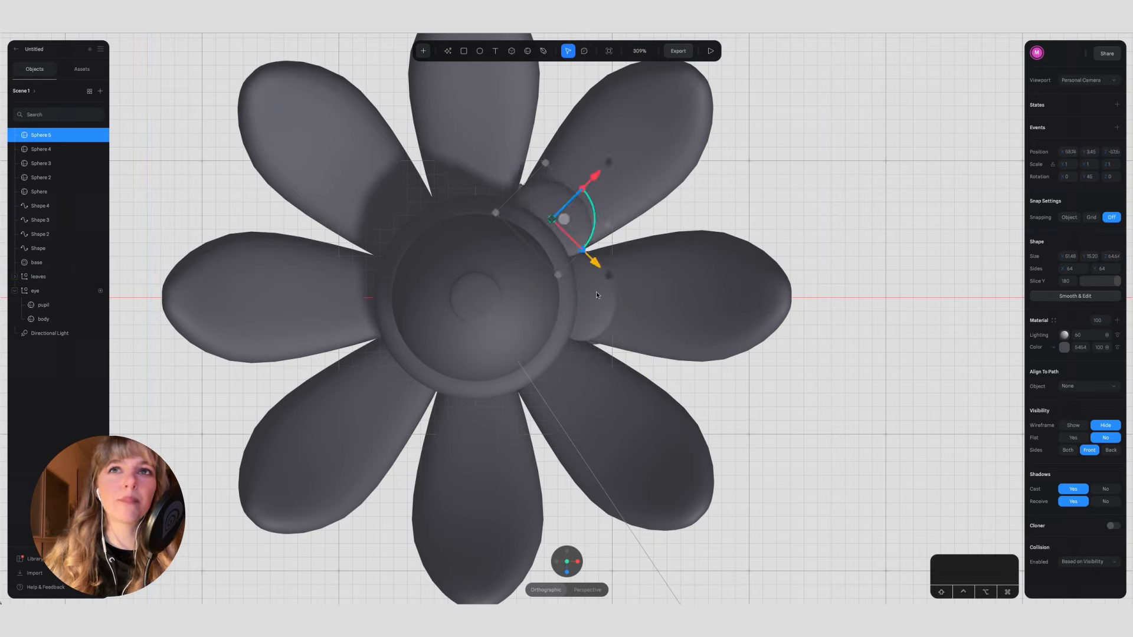
{"action": "left_click", "coordinate": [595, 295]}
{"action": "key", "text": "super+c"}
{"action": "key", "text": "super+v"}
{"action": "left_click_drag", "start_coordinate": [611, 324], "coordinate": [499, 217], "text": "shift"}
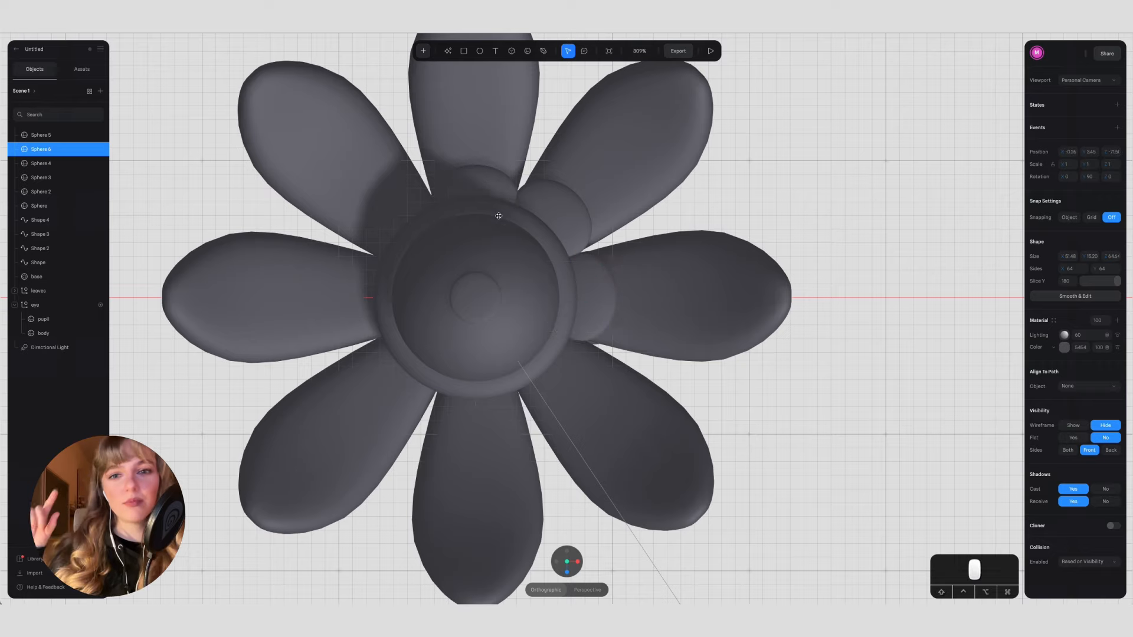
Step: Fine-tune the position of the upper-right inner petal against the torus base
{"action": "left_click", "coordinate": [562, 226]}
{"action": "left_click_drag", "start_coordinate": [595, 177], "coordinate": [594, 179]}
{"action": "left_click", "coordinate": [681, 201]}
{"action": "left_click_drag", "start_coordinate": [564, 218], "coordinate": [566, 220]}
Step: Duplicate the three inner petals together, rotate the copies half a turn, and align them on the opposite side of the base
{"action": "left_click", "coordinate": [593, 305], "text": "shift"}
{"action": "left_click", "coordinate": [478, 178], "text": "shift"}
{"action": "key", "text": "super+c"}
{"action": "key", "text": "super+v"}
{"action": "left_click_drag", "start_coordinate": [550, 286], "coordinate": [543, 231]}
{"action": "left_click_drag", "start_coordinate": [529, 221], "coordinate": [497, 220]}
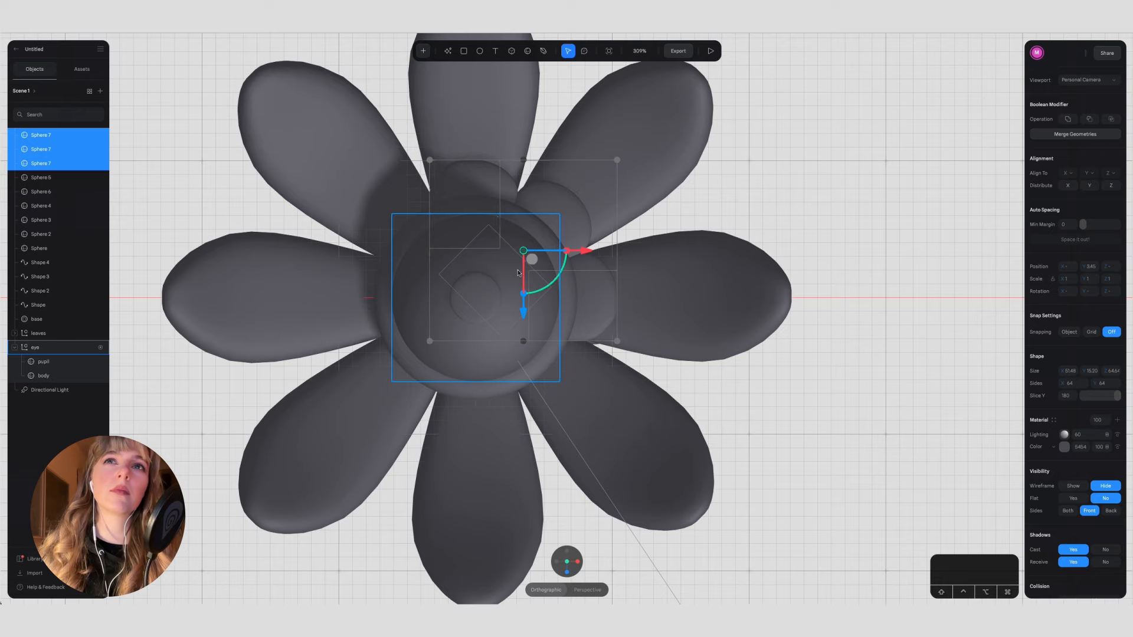
{"action": "left_click_drag", "start_coordinate": [584, 250], "coordinate": [385, 247]}
{"action": "left_click_drag", "start_coordinate": [330, 312], "coordinate": [331, 412]}
{"action": "left_click_drag", "start_coordinate": [391, 351], "coordinate": [492, 350]}
{"action": "left_click_drag", "start_coordinate": [433, 418], "coordinate": [429, 409]}
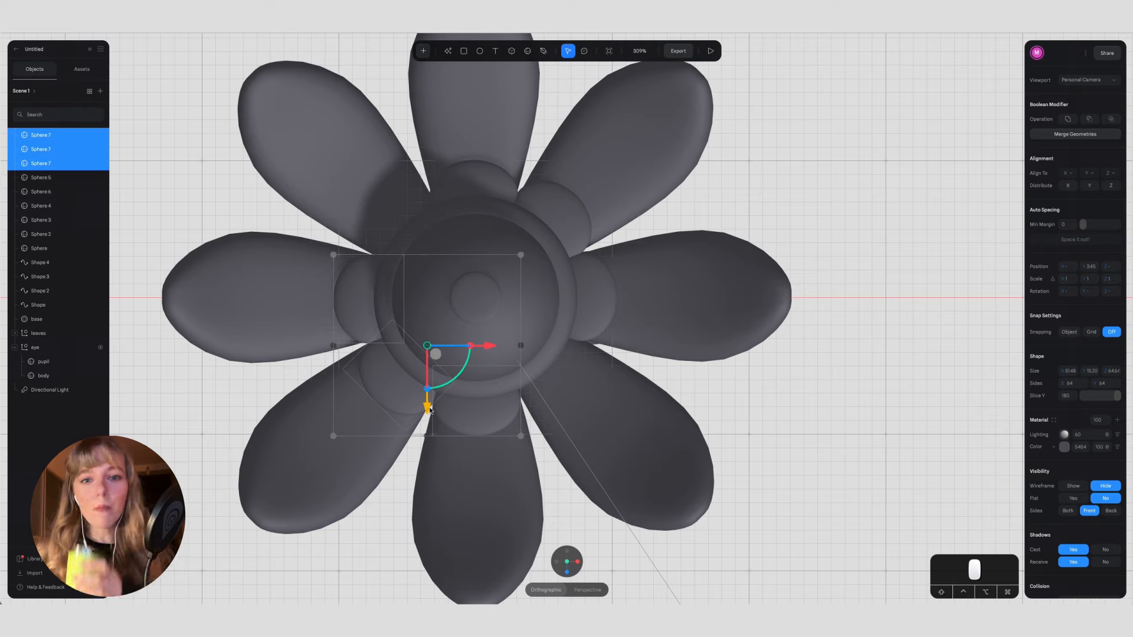
{"action": "left_click_drag", "start_coordinate": [489, 349], "coordinate": [489, 347]}
{"action": "left_click_drag", "start_coordinate": [428, 409], "coordinate": [427, 408]}
Step: Duplicate the two diagonal inner petals and rotate the copies a quarter turn to fill the remaining two gaps
{"action": "left_click", "coordinate": [566, 207]}
{"action": "left_click", "coordinate": [396, 404], "text": "shift"}
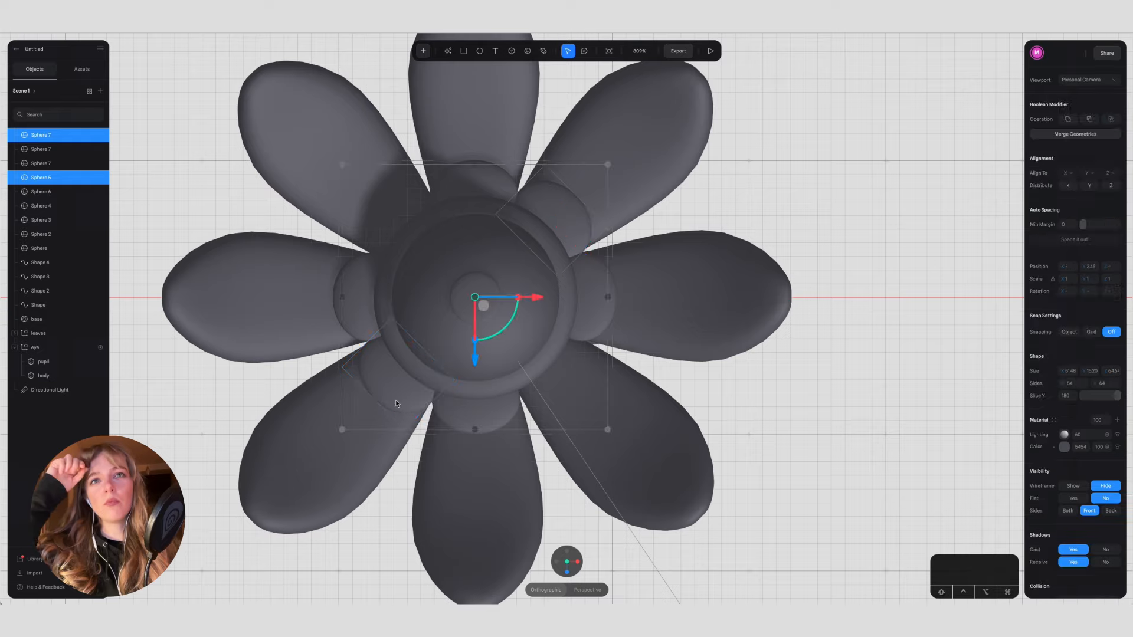
{"action": "key", "text": "super+d"}
{"action": "left_click_drag", "start_coordinate": [503, 328], "coordinate": [502, 281]}
{"action": "left_click", "coordinate": [822, 372]}
{"action": "scroll", "coordinate": [822, 371], "scroll_direction": "down", "scroll_amount": 5}
{"action": "left_click_drag", "start_coordinate": [822, 369], "coordinate": [697, 248], "text": "alt"}
Step: Group the eight inner petal spheres and name the group "flower inside"
{"action": "left_click", "coordinate": [592, 234]}
{"action": "left_click", "coordinate": [44, 235]}
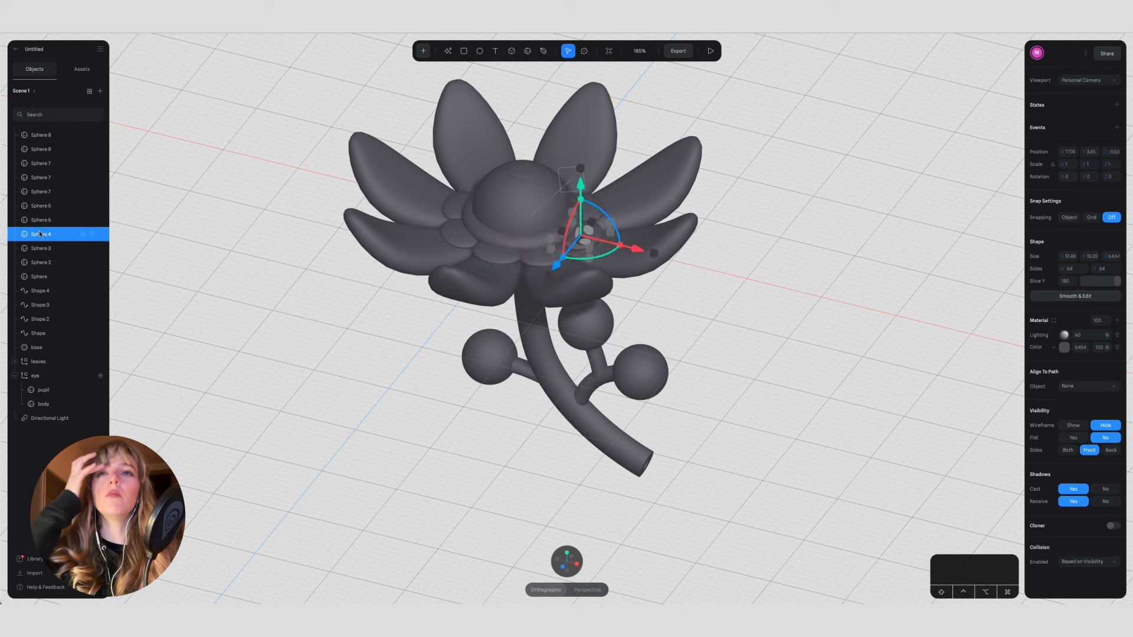
{"action": "left_click", "coordinate": [46, 136], "text": "shift"}
{"action": "left_click", "coordinate": [45, 263]}
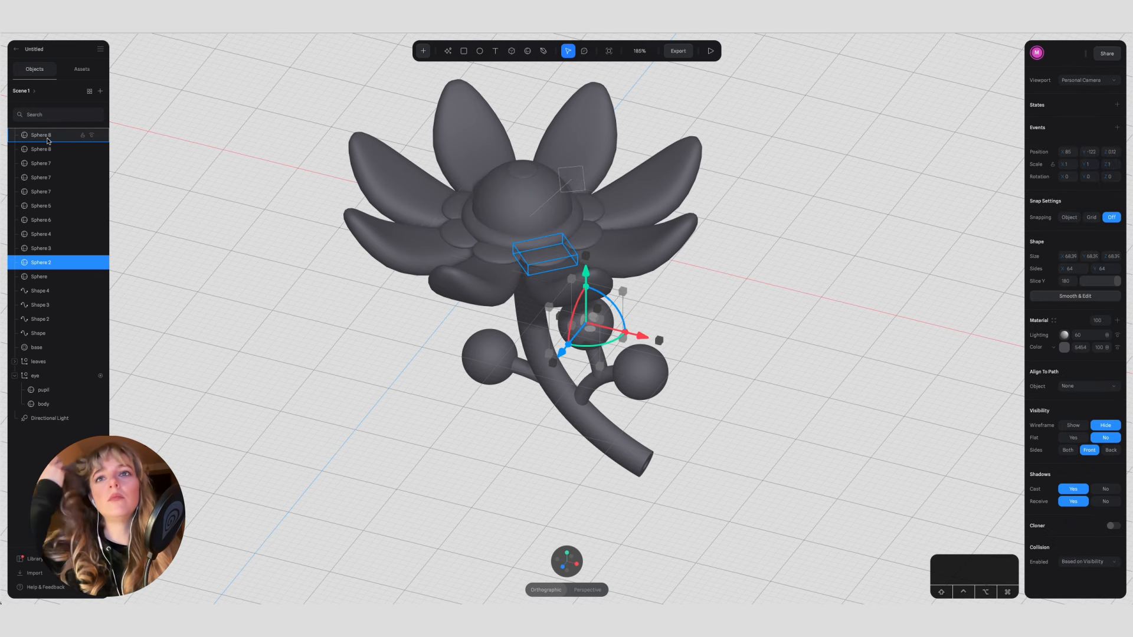
{"action": "left_click", "coordinate": [40, 249]}
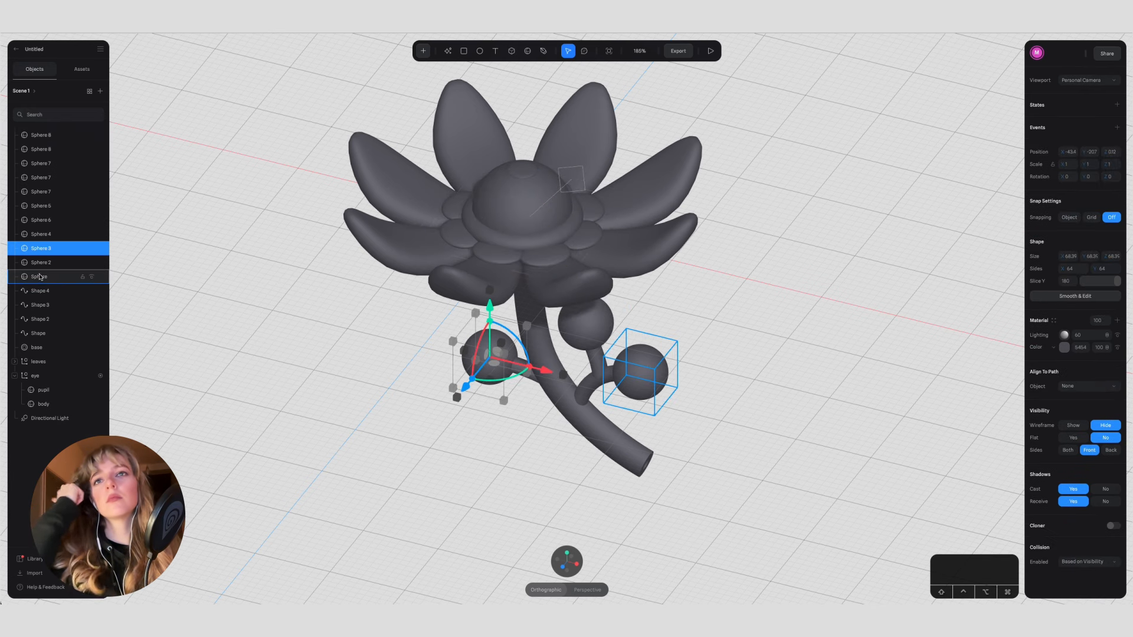
{"action": "left_click", "coordinate": [40, 234]}
{"action": "left_click", "coordinate": [37, 136], "text": "shift"}
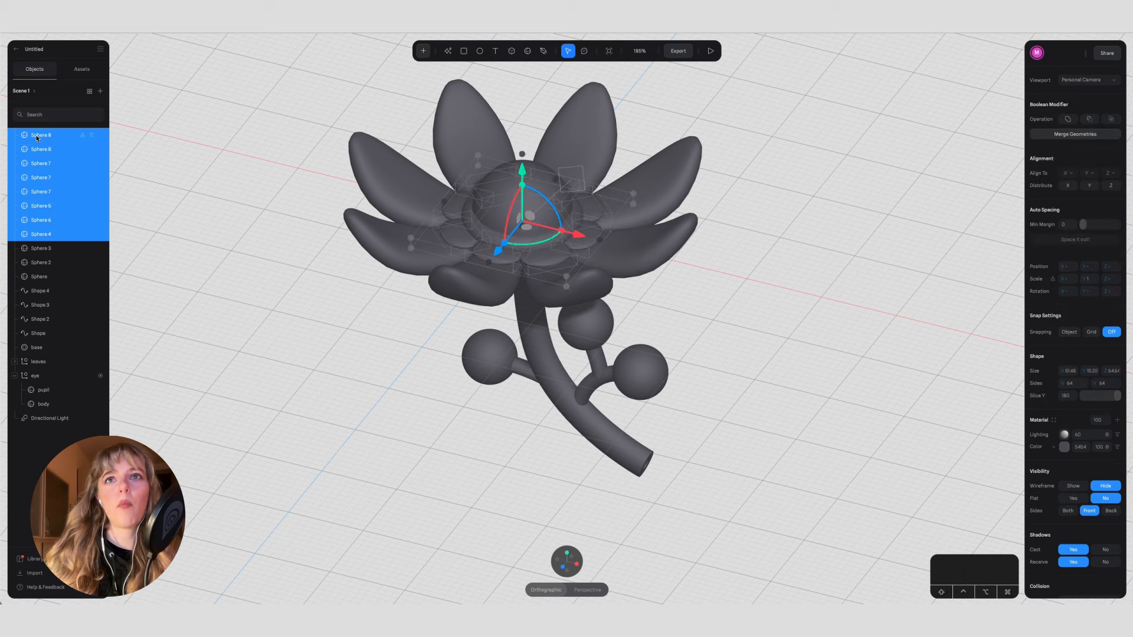
{"action": "key", "text": "super+g"}
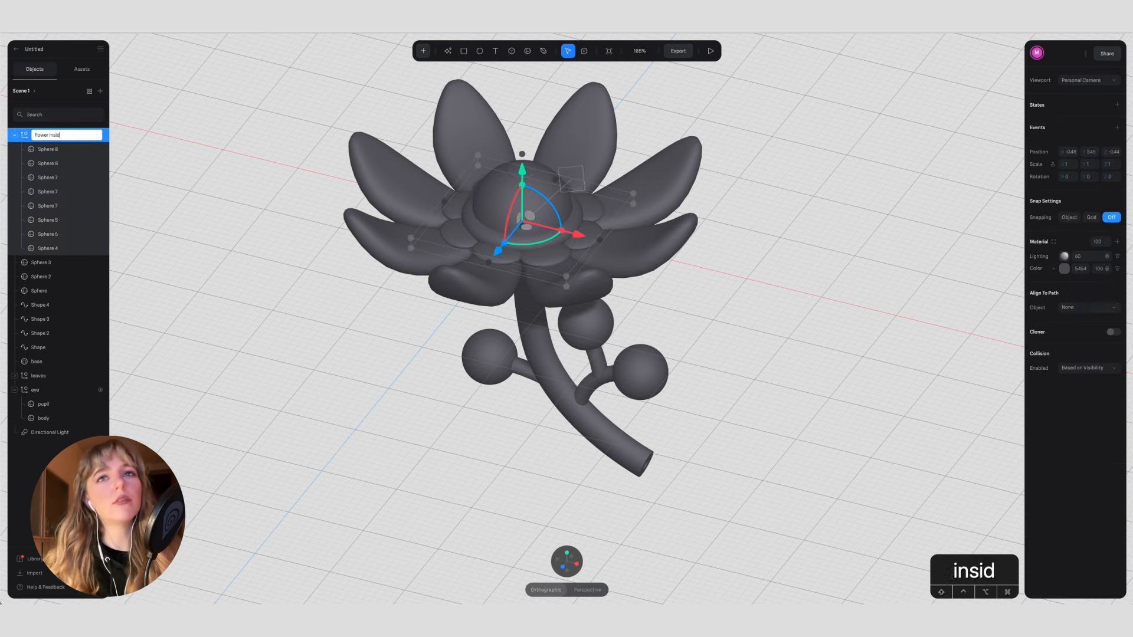
{"action": "type", "text": "e"}
{"action": "key", "text": "Return"}
Step: Rename the eight spheres in the "flower inside" group as f1 through f8, in list order
{"action": "double_click", "coordinate": [40, 149]}
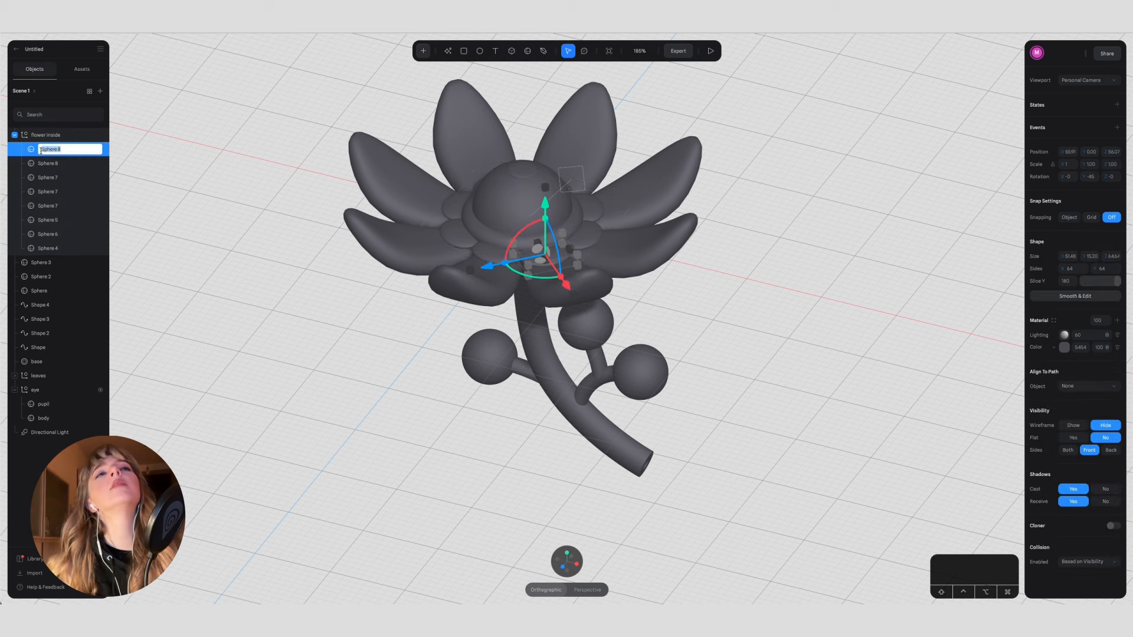
{"action": "type", "text": "f1"}
{"action": "double_click", "coordinate": [50, 164]}
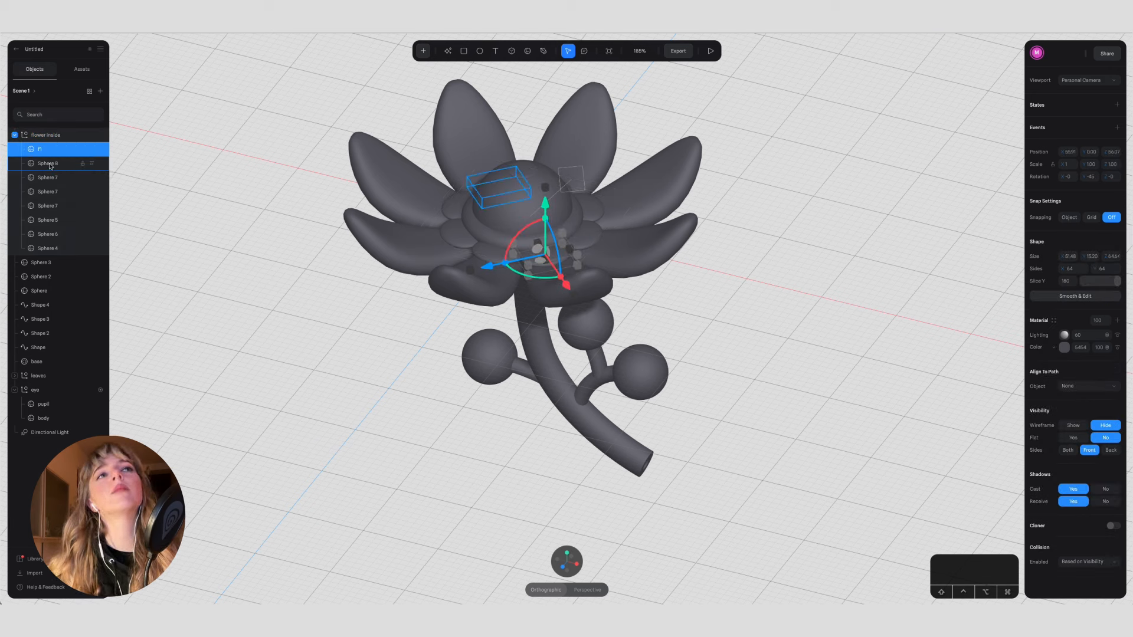
{"action": "type", "text": "f2"}
{"action": "double_click", "coordinate": [49, 177]}
{"action": "type", "text": "f3"}
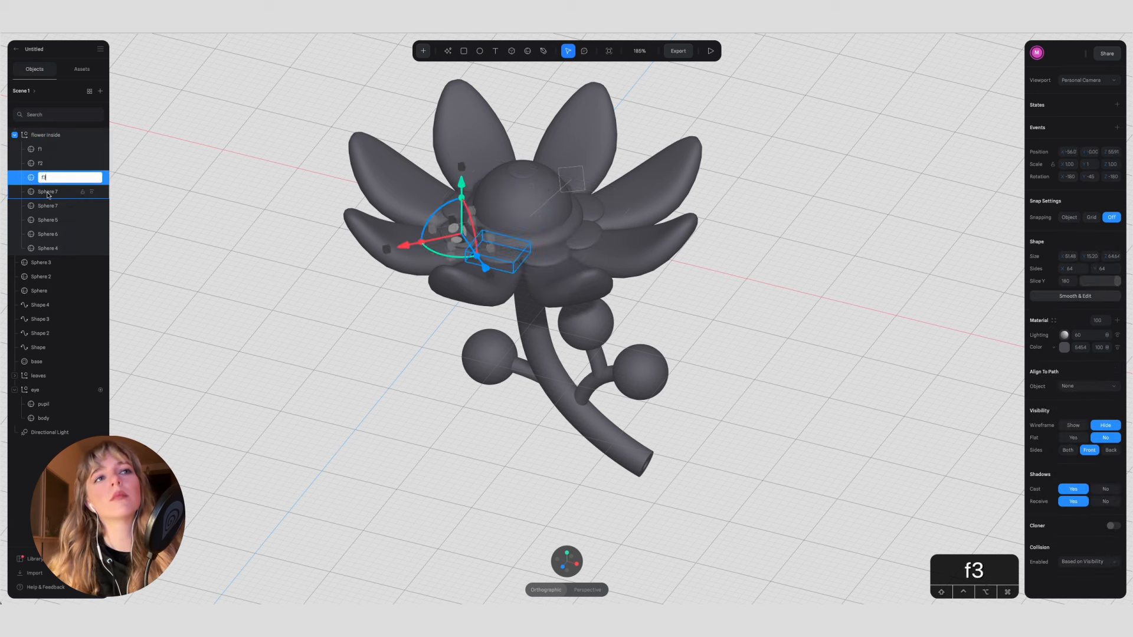
{"action": "double_click", "coordinate": [47, 191]}
{"action": "type", "text": "f4"}
{"action": "left_click", "coordinate": [46, 206]}
{"action": "double_click", "coordinate": [46, 206]}
{"action": "type", "text": "f"}
{"action": "double_click", "coordinate": [48, 220]}
{"action": "type", "text": "f6"}
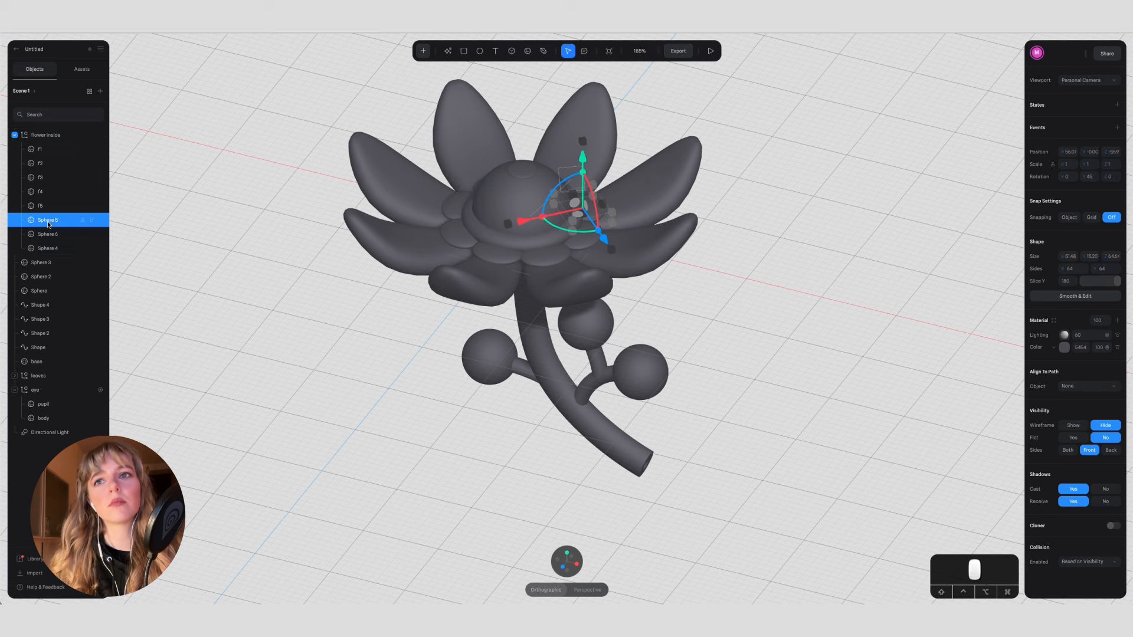
{"action": "double_click", "coordinate": [47, 235]}
{"action": "type", "text": "f7"}
{"action": "double_click", "coordinate": [47, 249]}
{"action": "type", "text": "f8"}
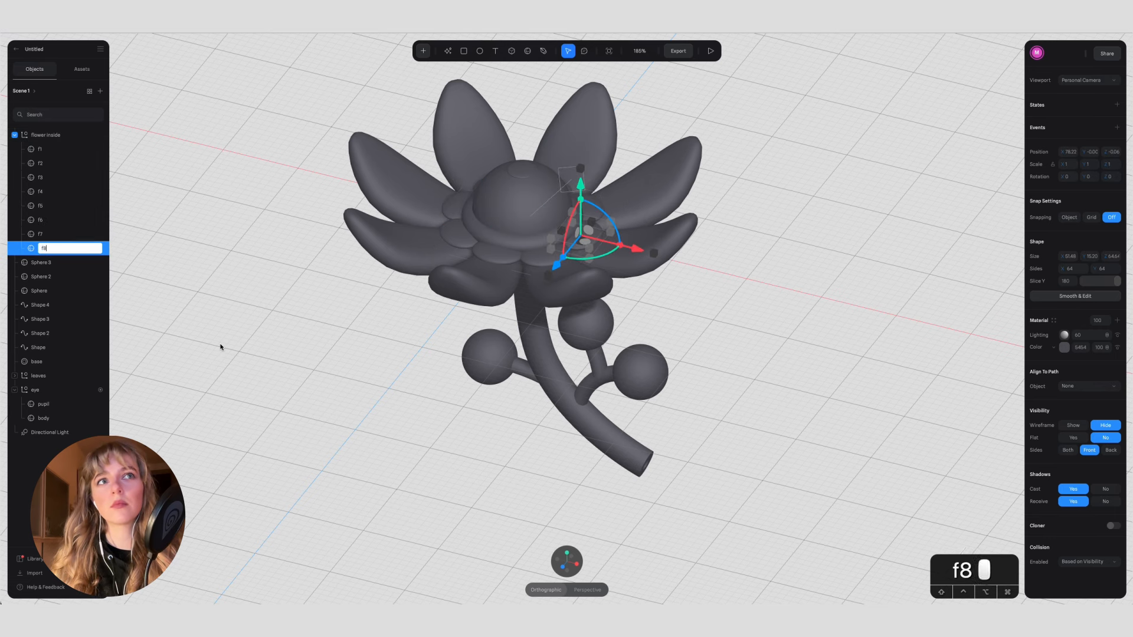
{"action": "left_click", "coordinate": [220, 349]}
Step: Rename the three berry spheres on the stem branches as berry
{"action": "scroll", "coordinate": [301, 453], "scroll_direction": "up", "scroll_amount": 2}
{"action": "scroll", "coordinate": [301, 452], "scroll_direction": "down", "scroll_amount": 1}
{"action": "left_click", "coordinate": [465, 416]}
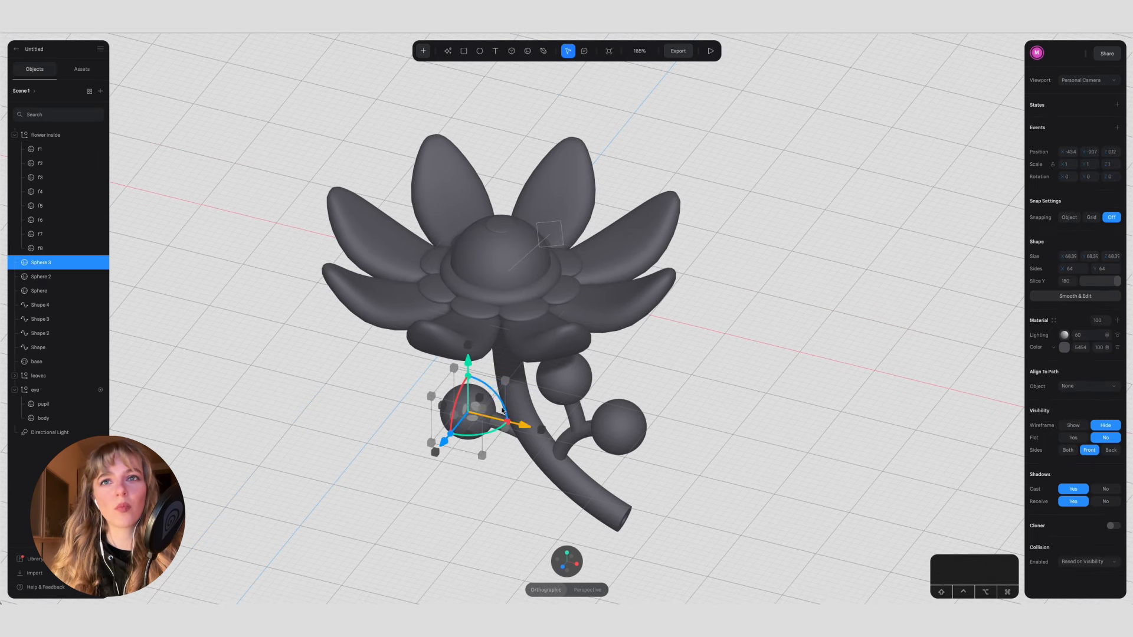
{"action": "left_click", "coordinate": [563, 377], "text": "shift"}
{"action": "left_click", "coordinate": [637, 438], "text": "shift"}
{"action": "double_click", "coordinate": [38, 263]}
{"action": "type", "text": "berry"}
{"action": "left_click", "coordinate": [46, 277]}
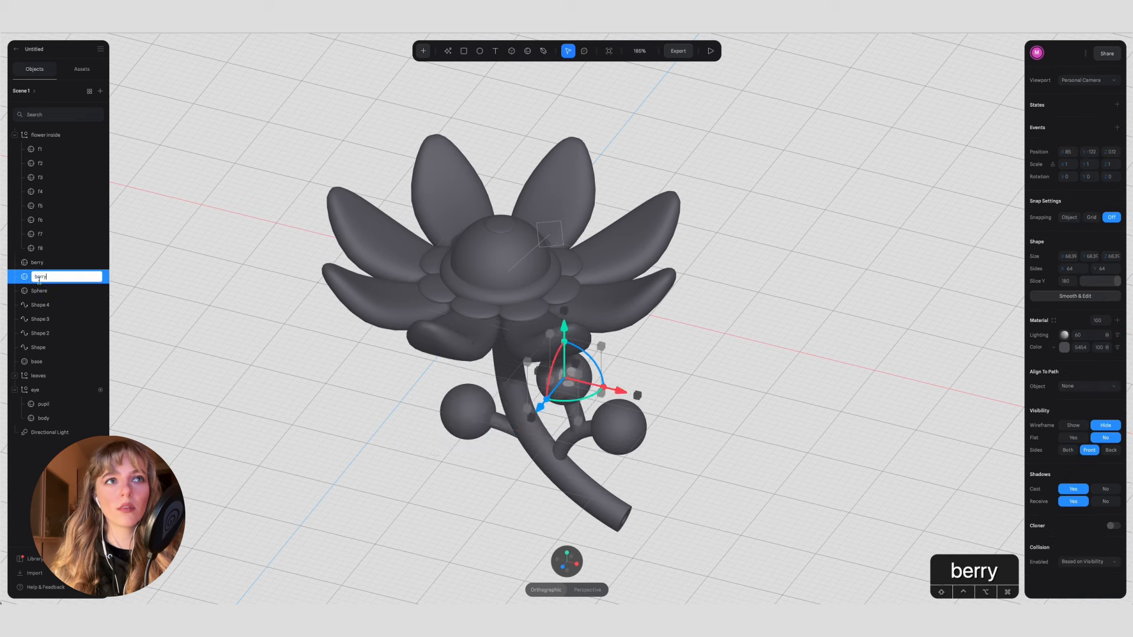
{"action": "type", "text": "berry"}
{"action": "left_click", "coordinate": [39, 291]}
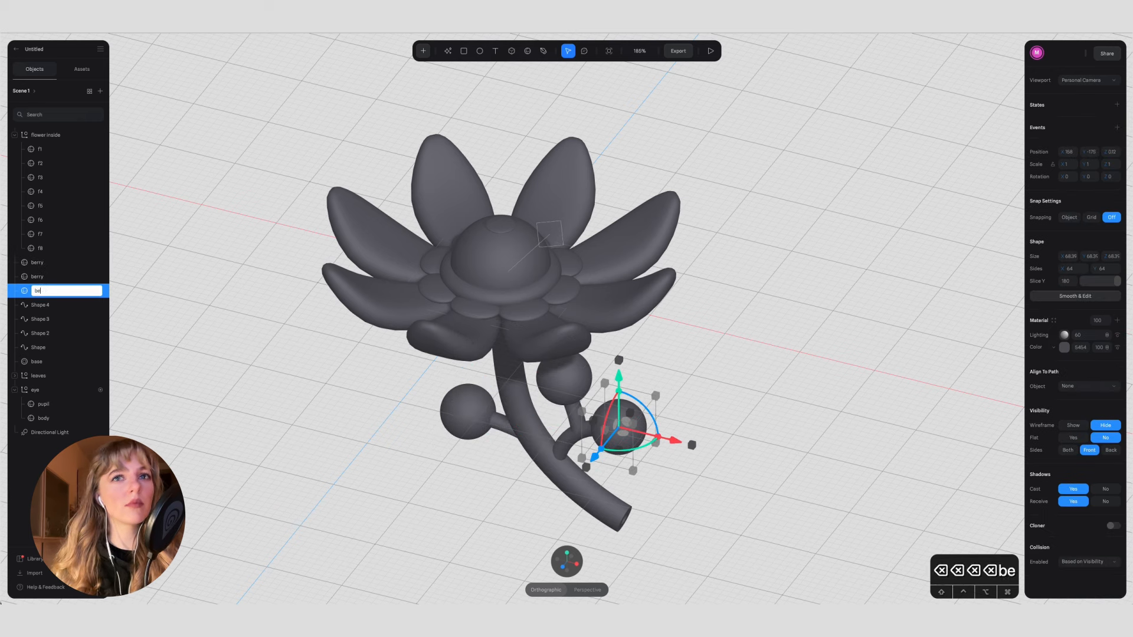
{"action": "type", "text": "berry"}
{"action": "left_click", "coordinate": [271, 366]}
Step: Identify the stem and branch paths in the object list and rename the main stem path as body
{"action": "left_click", "coordinate": [39, 305]}
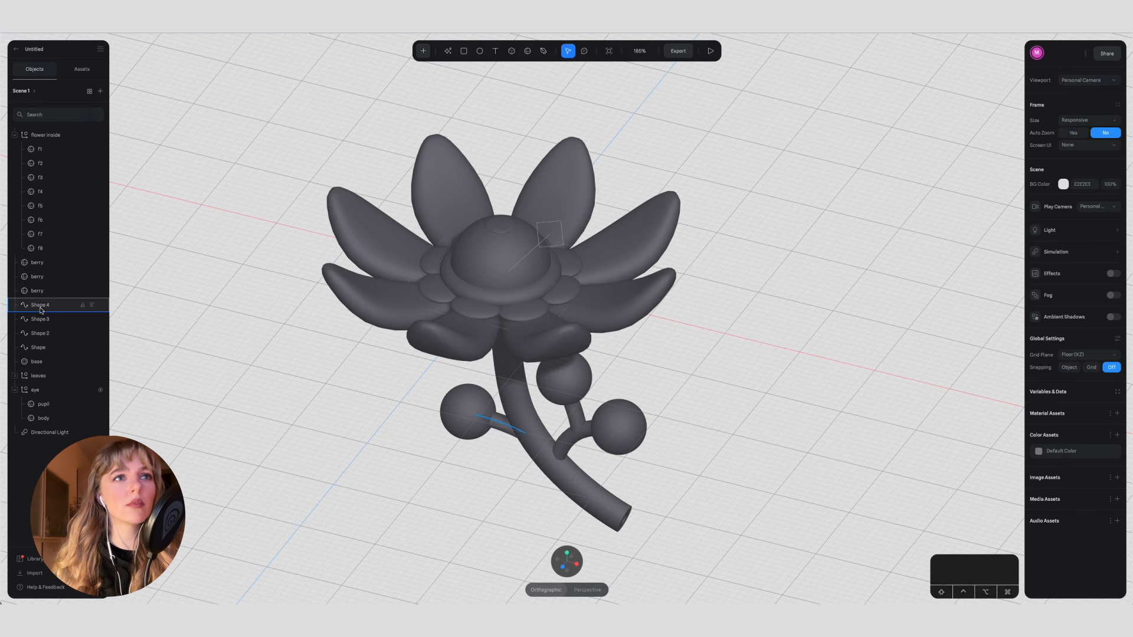
{"action": "left_click", "coordinate": [40, 320]}
{"action": "left_click", "coordinate": [40, 334]}
{"action": "left_click", "coordinate": [41, 348]}
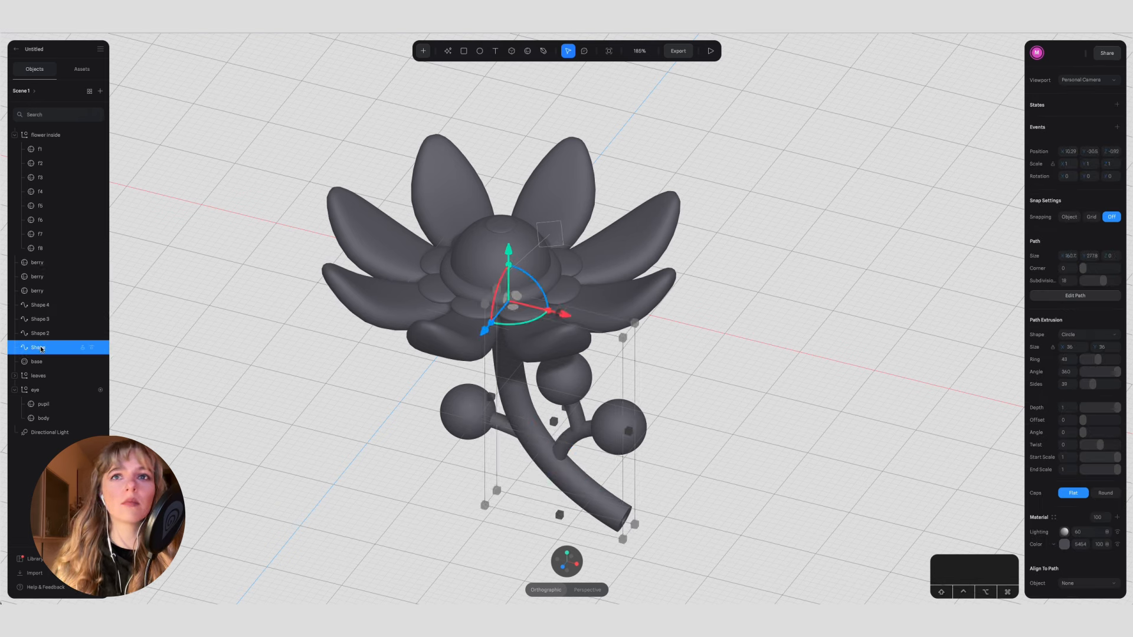
{"action": "type", "text": "body"}
{"action": "key", "text": "Return"}
Step: Rename the three side-branch paths, Shape 2, Shape 3 and Shape 4, as branch
{"action": "double_click", "coordinate": [43, 334]}
{"action": "type", "text": "branch"}
{"action": "key", "text": "Return"}
{"action": "double_click", "coordinate": [40, 319]}
{"action": "type", "text": "branch"}
{"action": "key", "text": "Return"}
{"action": "double_click", "coordinate": [48, 320]}
{"action": "key", "text": "super+c"}
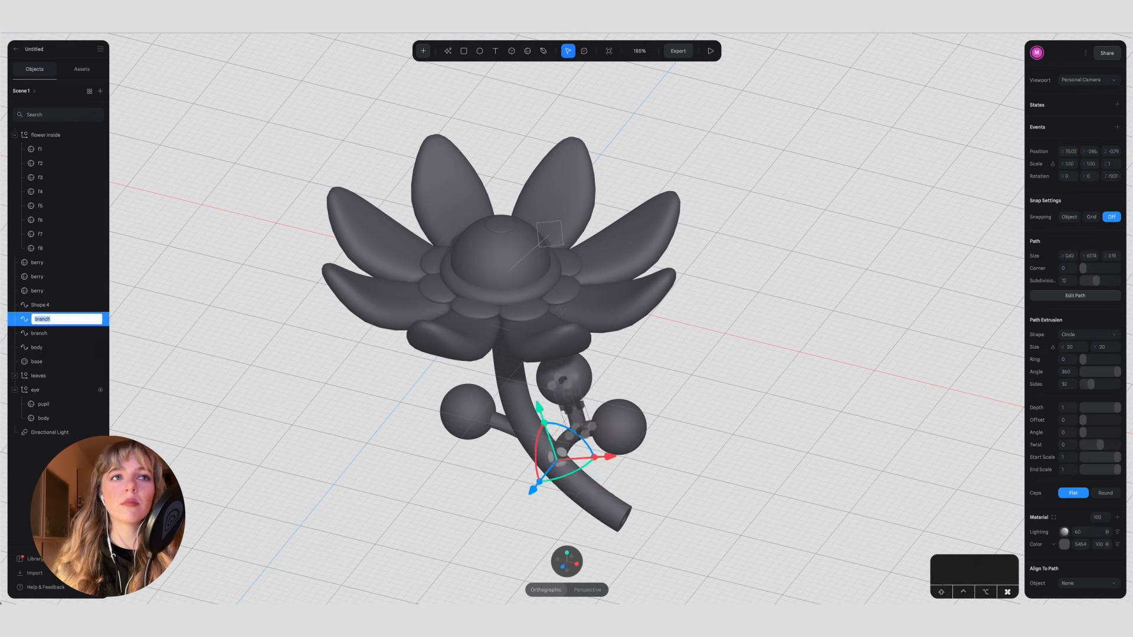
{"action": "double_click", "coordinate": [41, 305]}
{"action": "key", "text": "super+v"}
{"action": "key", "text": "Return"}
Step: Number the three branch layers from the lowest upward as branch1, branch2 and branch3
{"action": "left_click", "coordinate": [46, 334]}
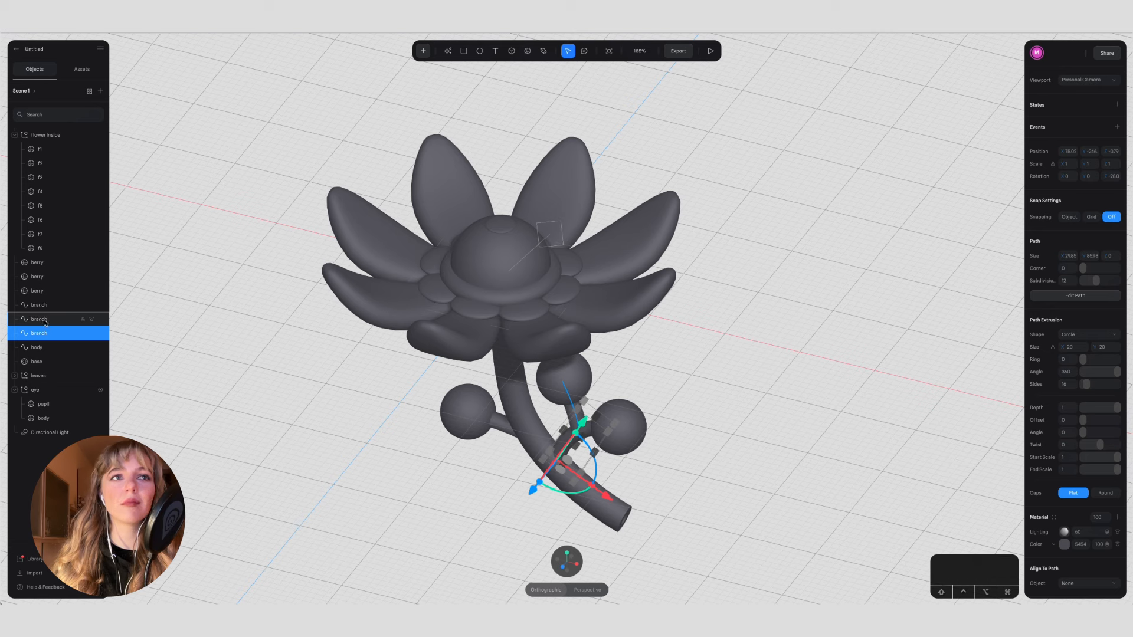
{"action": "left_click", "coordinate": [278, 380]}
{"action": "left_click", "coordinate": [43, 333]}
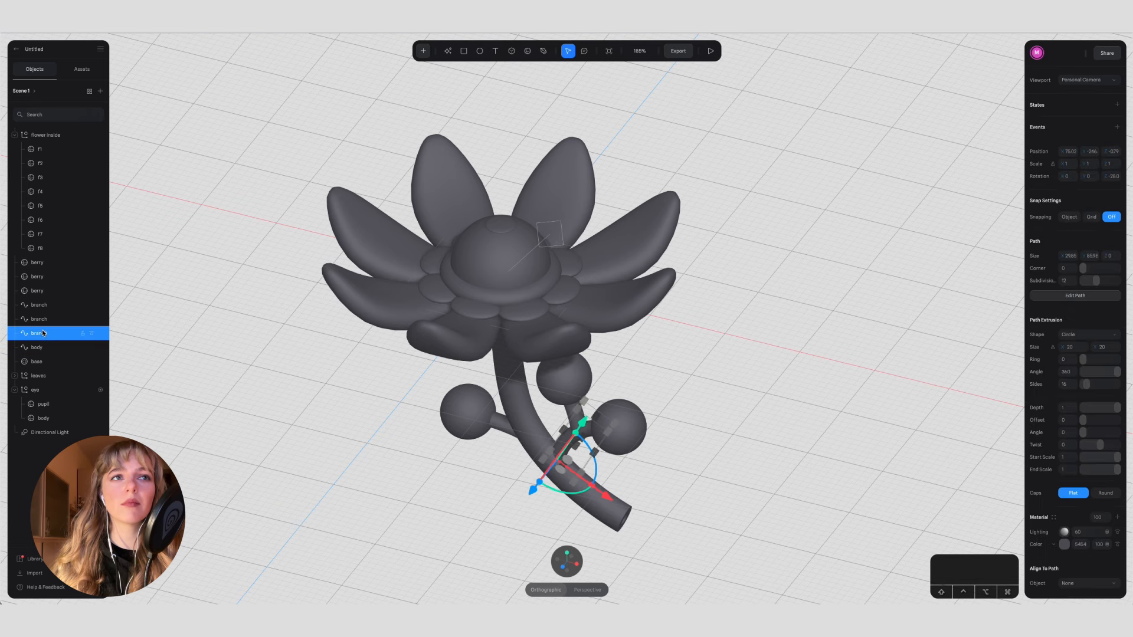
{"action": "key", "text": "Right"}
{"action": "type", "text": "1"}
{"action": "double_click", "coordinate": [43, 320]}
{"action": "key", "text": "Right"}
{"action": "type", "text": "2"}
{"action": "double_click", "coordinate": [42, 306]}
{"action": "type", "text": "3"}
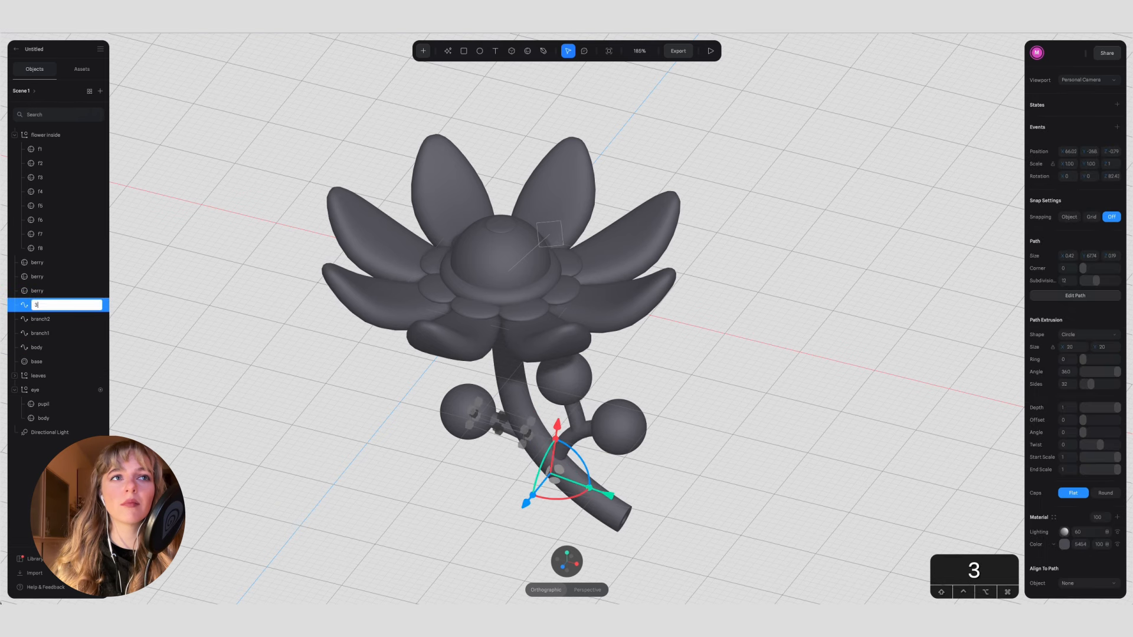
{"action": "type", "text": "3"}
{"action": "left_click", "coordinate": [155, 324]}
Step: Select all the flower's objects in the front view and set their shared base colour to dark navy
{"action": "scroll", "coordinate": [305, 480], "scroll_direction": "down", "scroll_amount": 1}
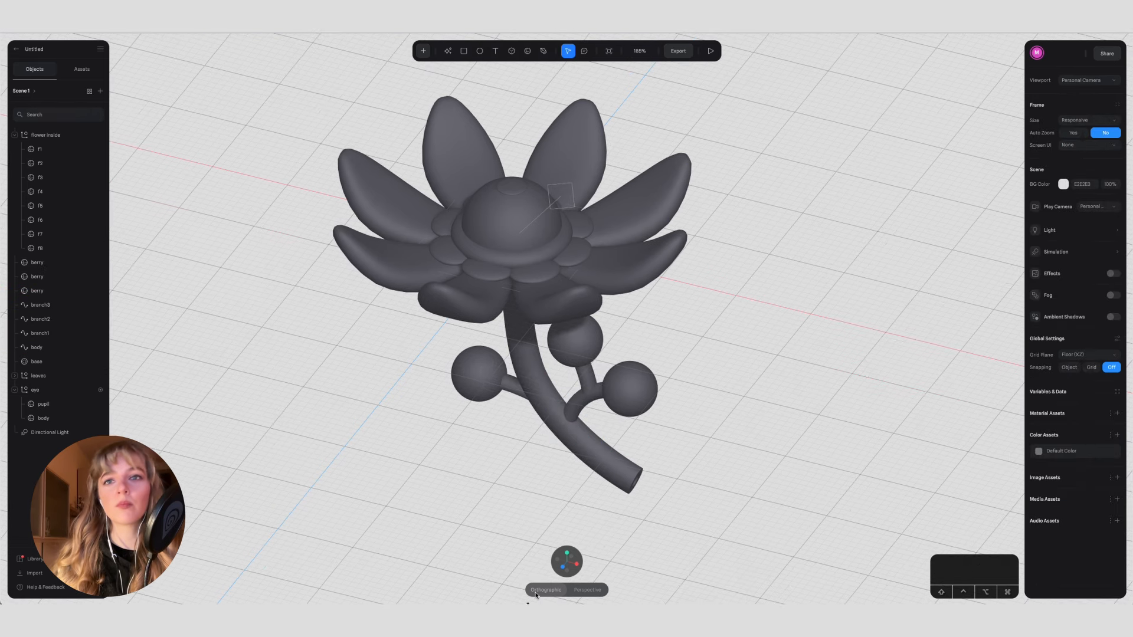
{"action": "left_click", "coordinate": [565, 553]}
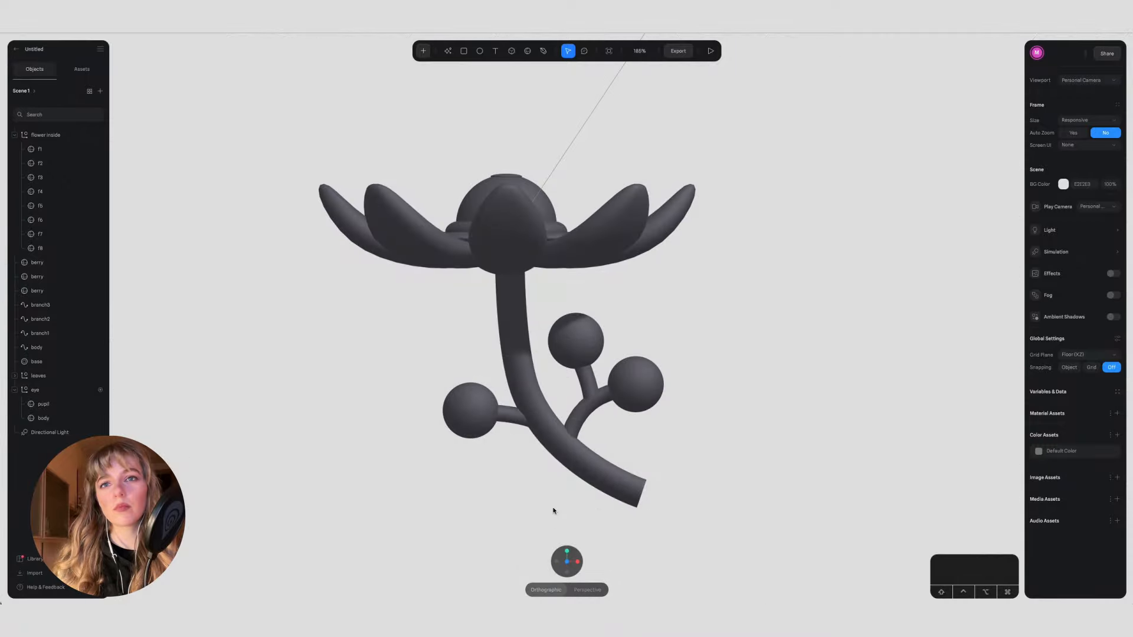
{"action": "left_click_drag", "start_coordinate": [291, 106], "coordinate": [767, 487]}
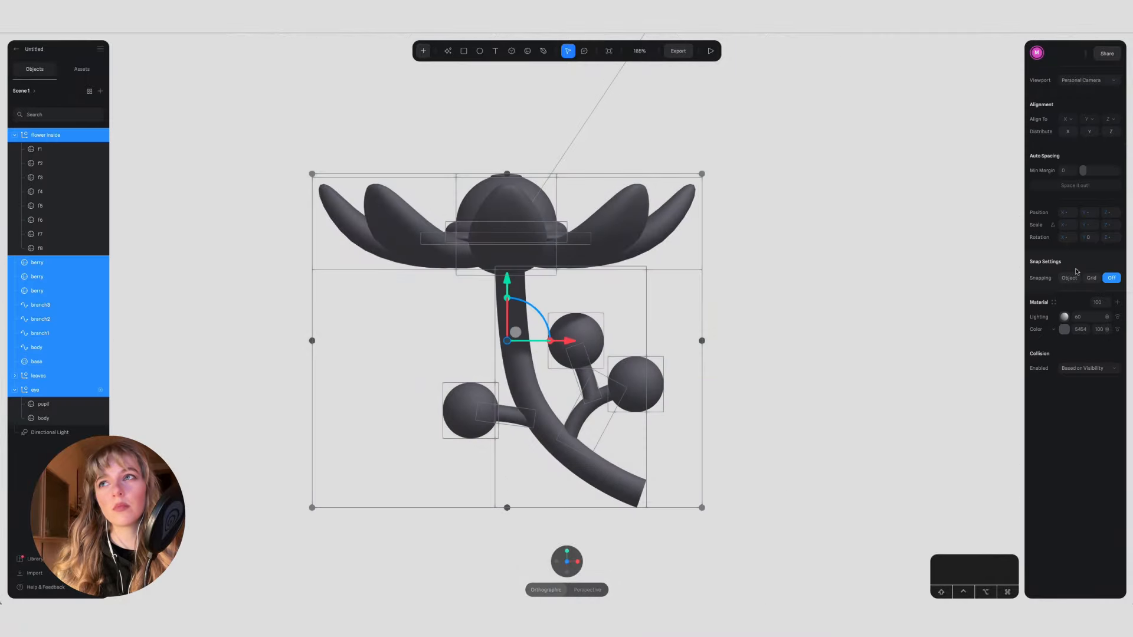
{"action": "left_click", "coordinate": [1055, 303]}
{"action": "left_click", "coordinate": [951, 245]}
{"action": "left_click", "coordinate": [947, 255]}
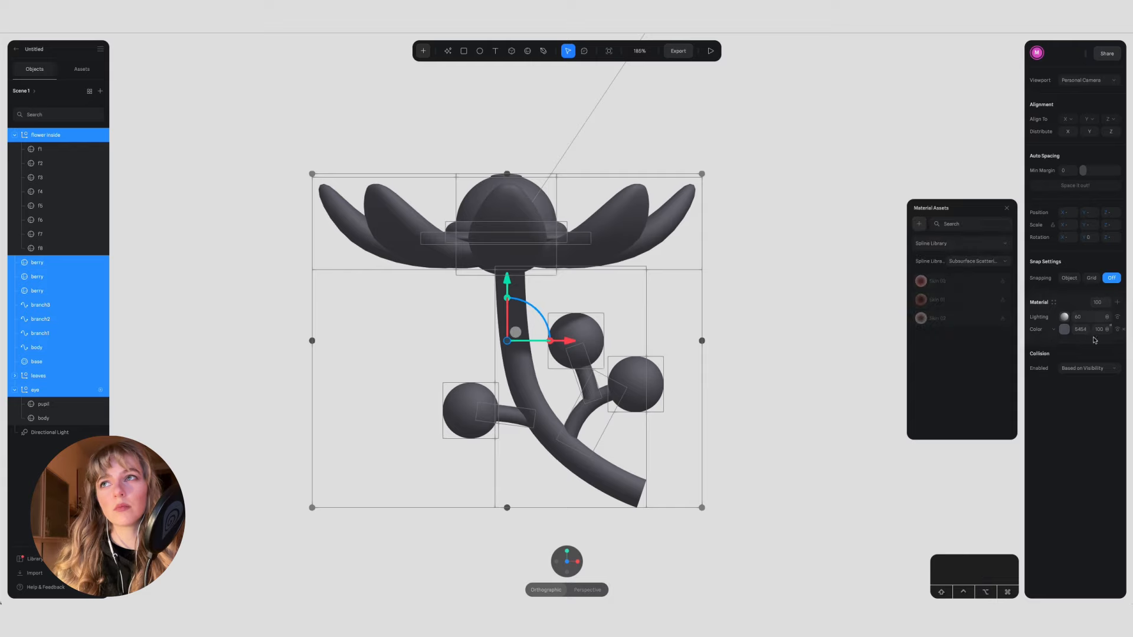
{"action": "left_click", "coordinate": [1064, 330]}
{"action": "left_click", "coordinate": [1030, 417]}
{"action": "left_click", "coordinate": [1056, 409]}
Step: Try an extra Matcap layer with a dark green library image on the whole flower's material
{"action": "left_click", "coordinate": [1118, 302]}
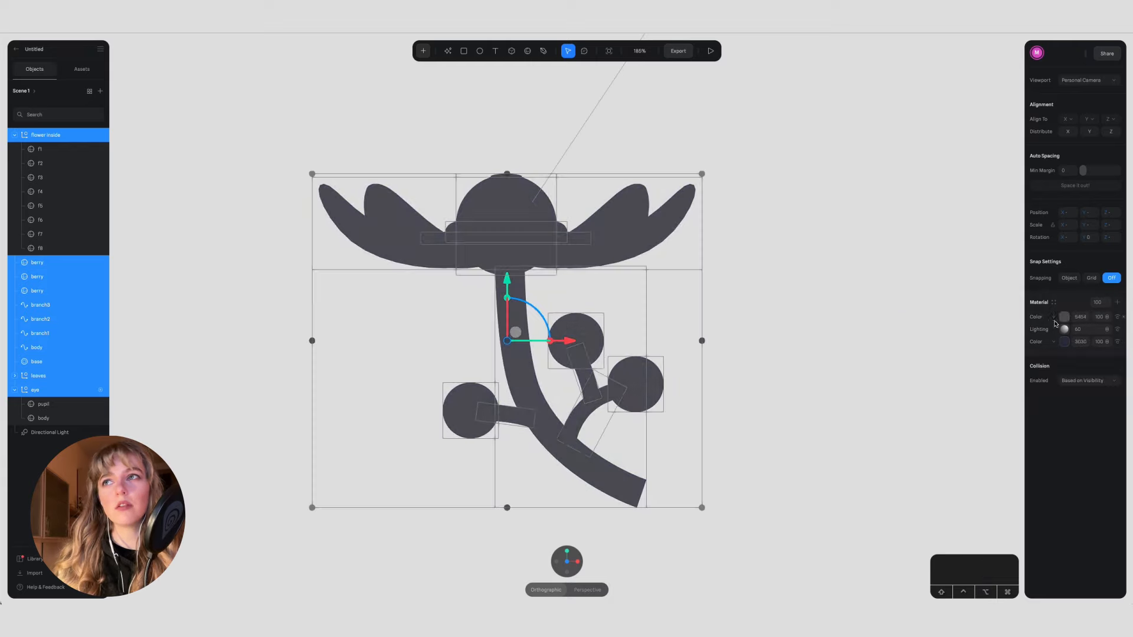
{"action": "left_click", "coordinate": [1056, 317]}
{"action": "left_click", "coordinate": [1057, 457]}
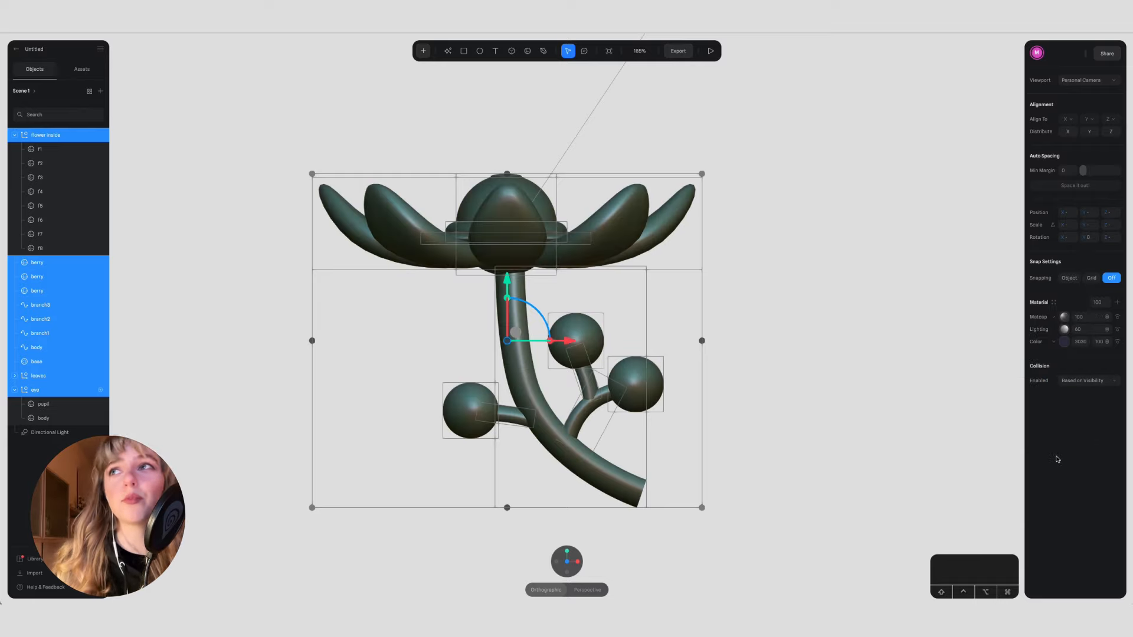
{"action": "left_click", "coordinate": [1065, 318]}
{"action": "left_click", "coordinate": [923, 306]}
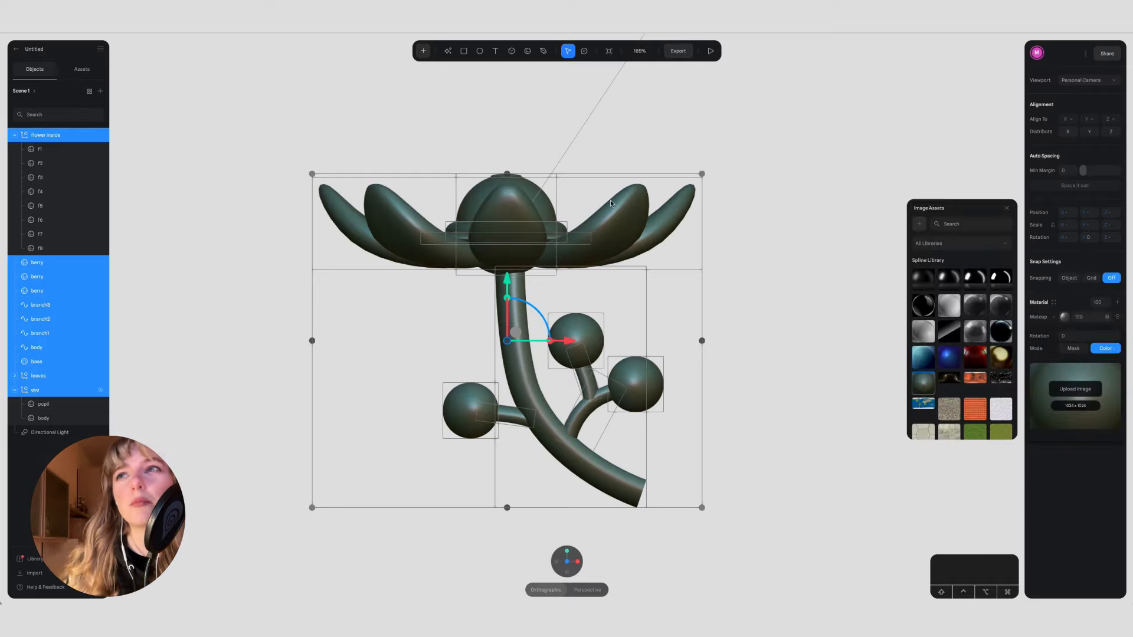
{"action": "key", "text": "super+z"}
{"action": "key", "text": "super+z"}
{"action": "key", "text": "super+z"}
{"action": "key", "text": "super+z"}
{"action": "key", "text": "super+z"}
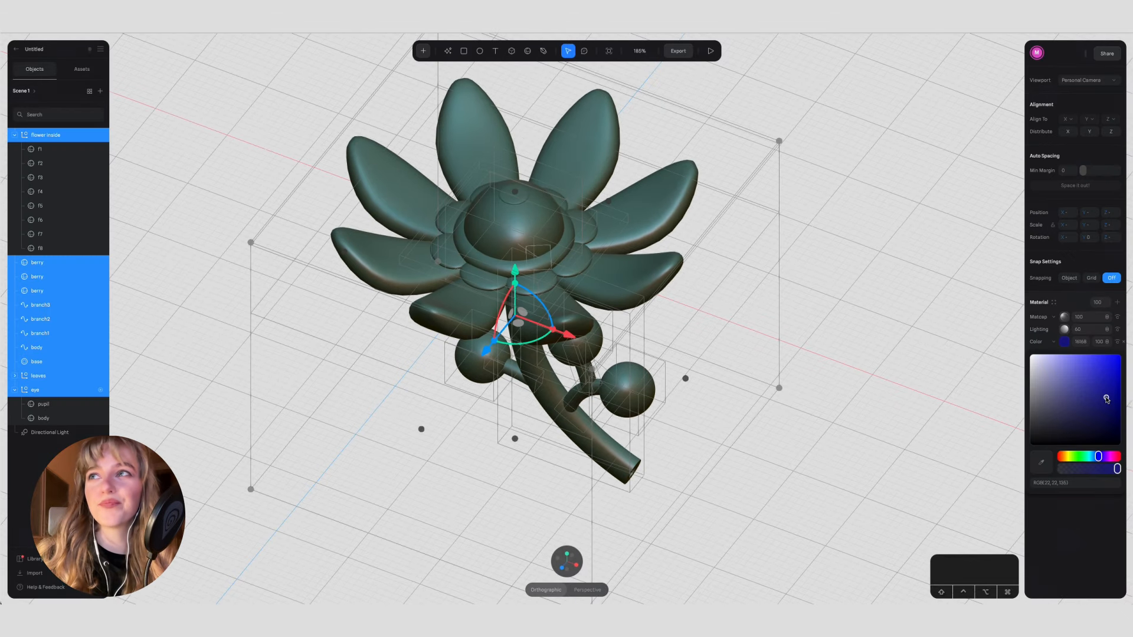
{"action": "left_click", "coordinate": [1107, 320]}
{"action": "left_click", "coordinate": [1113, 328]}
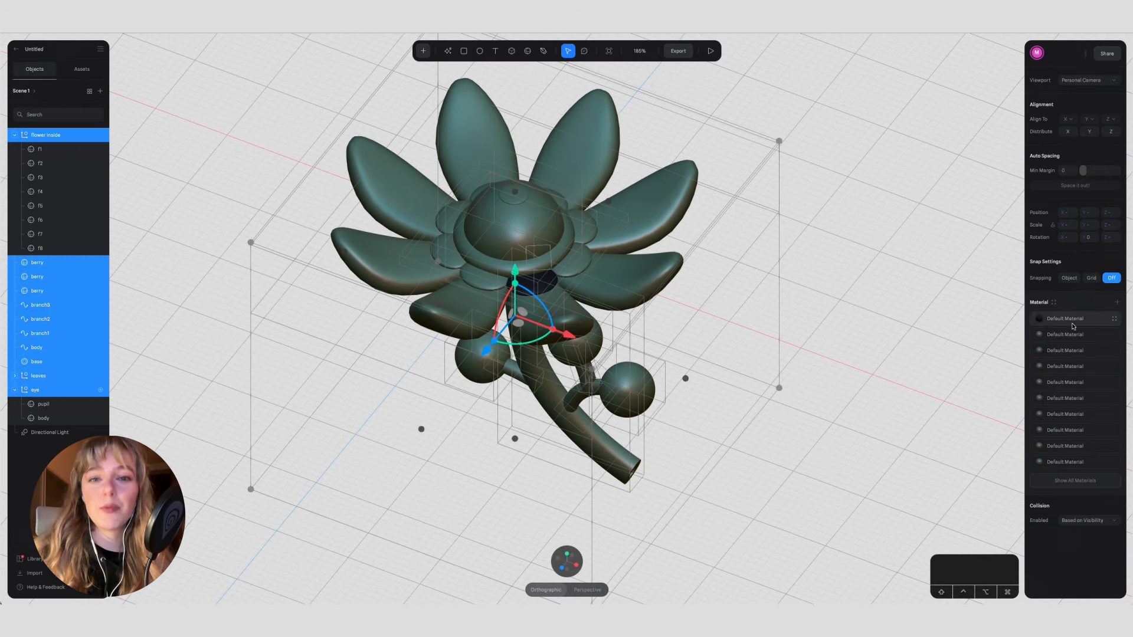
Step: Undo the Matcap changes and remove the extra grey colour layer from the flower's material
{"action": "left_click", "coordinate": [887, 303]}
{"action": "key", "text": "super+z"}
{"action": "key", "text": "super+z"}
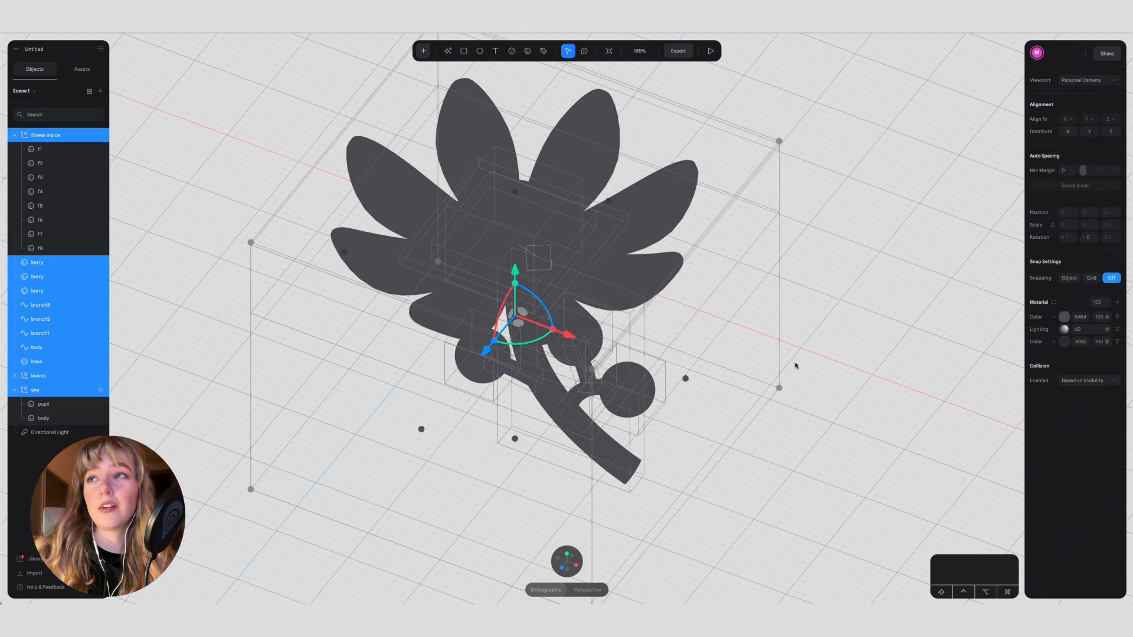
{"action": "left_click_drag", "start_coordinate": [1040, 334], "coordinate": [1041, 334]}
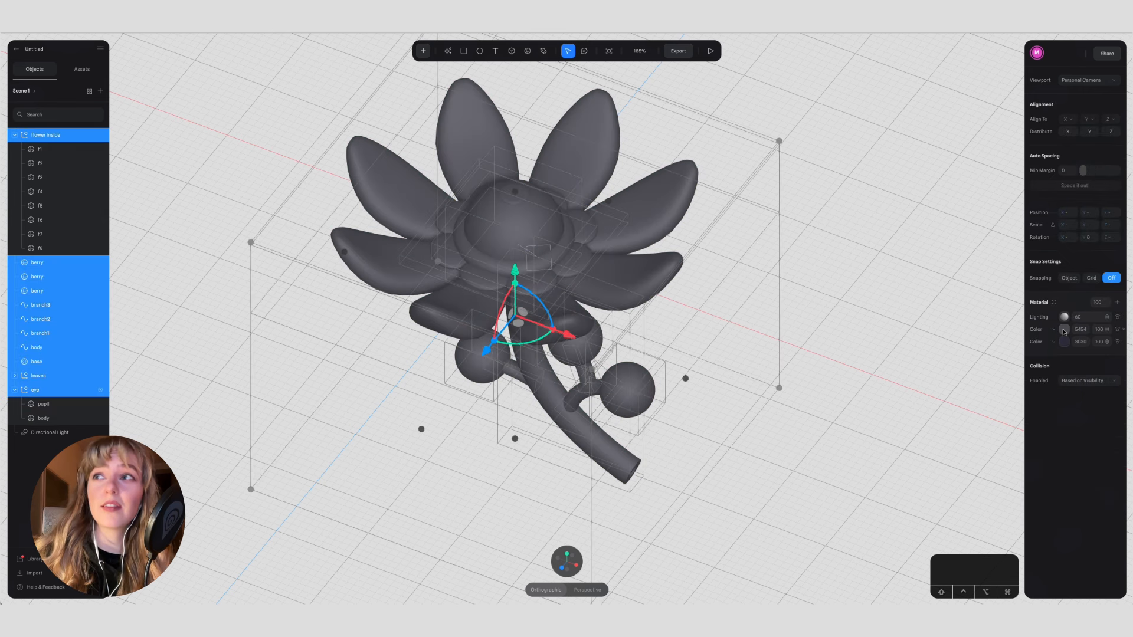
{"action": "left_click", "coordinate": [1118, 330]}
{"action": "left_click", "coordinate": [850, 351]}
Step: Set the eye group's base colour to light grey, RGB(166,166,166)
{"action": "left_click", "coordinate": [499, 212]}
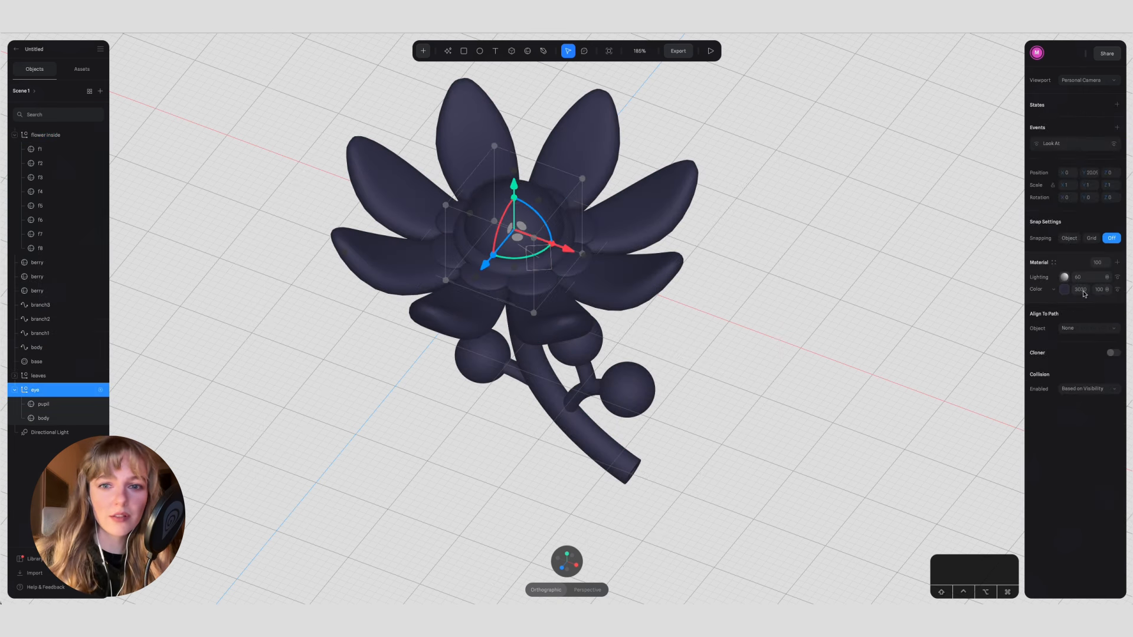
{"action": "left_click", "coordinate": [1064, 290]}
{"action": "left_click_drag", "start_coordinate": [1055, 369], "coordinate": [1030, 334]}
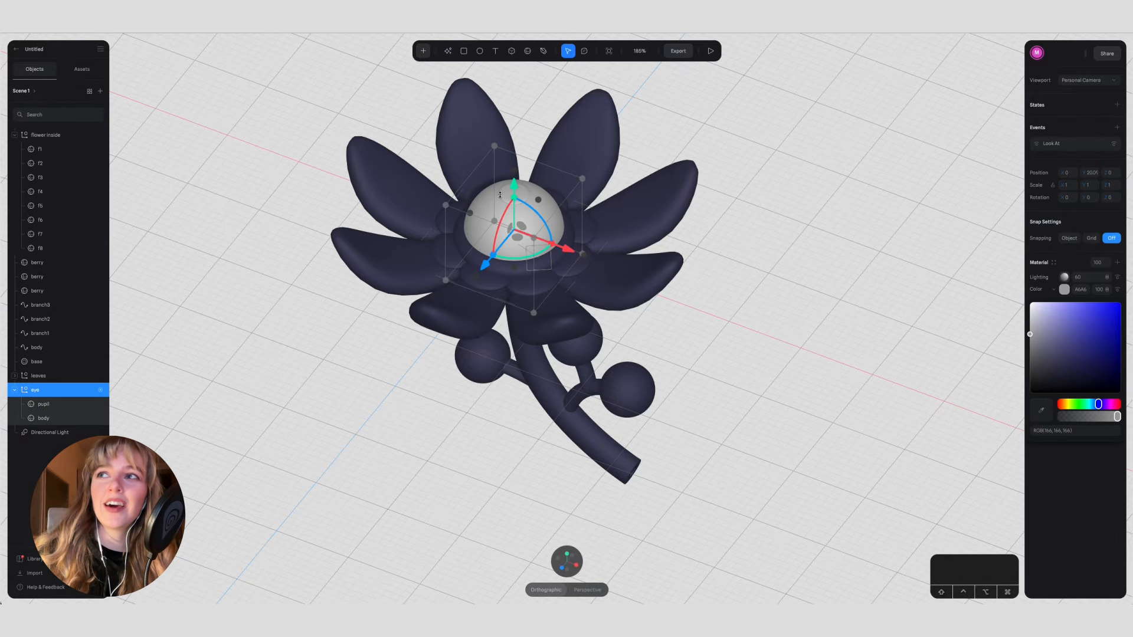
Step: Colour the pupil near-black and add a Matcap layer using a glossy black image with white highlights from the Spline library
{"action": "left_click", "coordinate": [500, 195]}
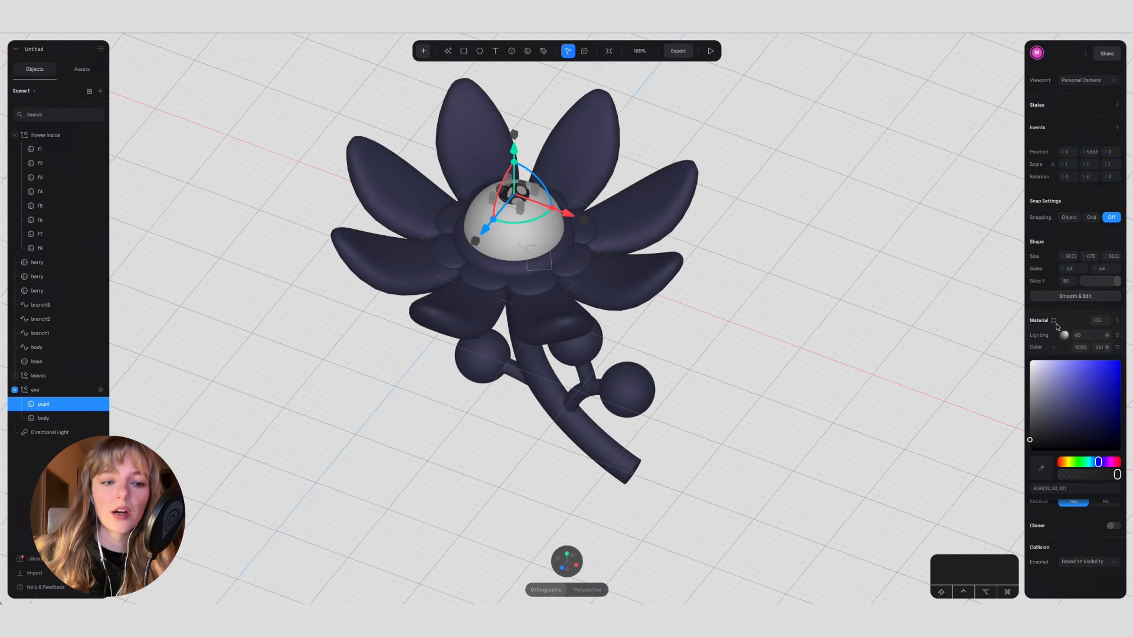
{"action": "left_click", "coordinate": [1116, 323]}
{"action": "left_click", "coordinate": [1061, 337]}
{"action": "left_click", "coordinate": [1054, 335]}
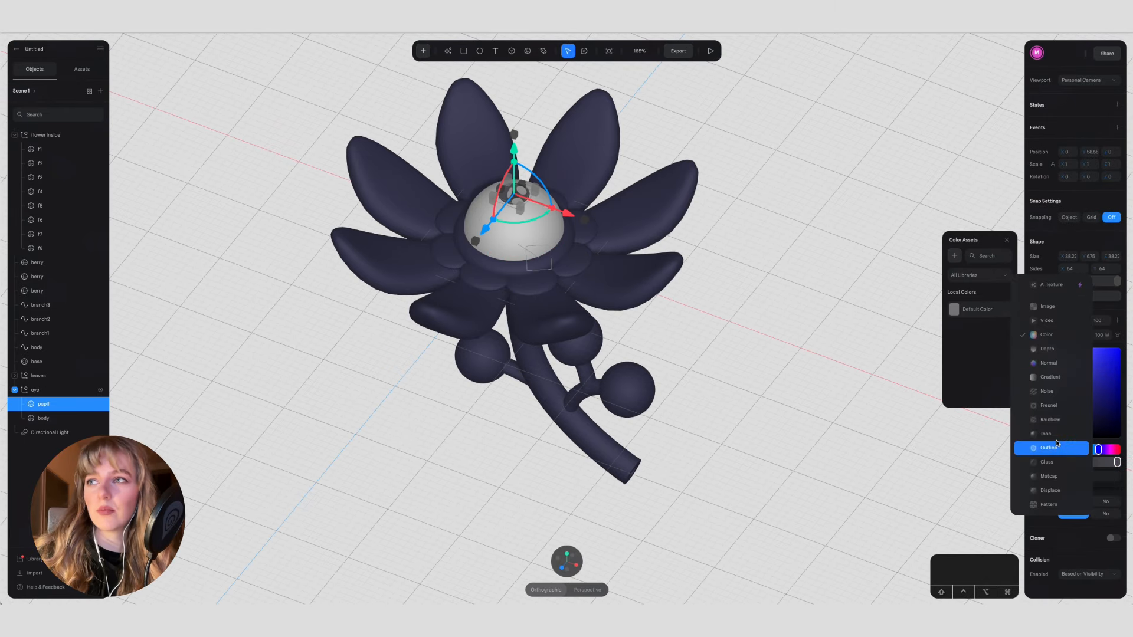
{"action": "left_click", "coordinate": [1070, 477]}
{"action": "left_click", "coordinate": [976, 276]}
{"action": "left_click", "coordinate": [789, 296]}
{"action": "left_click_drag", "start_coordinate": [788, 253], "coordinate": [765, 278], "text": "alt"}
{"action": "scroll", "coordinate": [496, 283], "scroll_direction": "up", "scroll_amount": 5}
{"action": "left_click", "coordinate": [466, 253]}
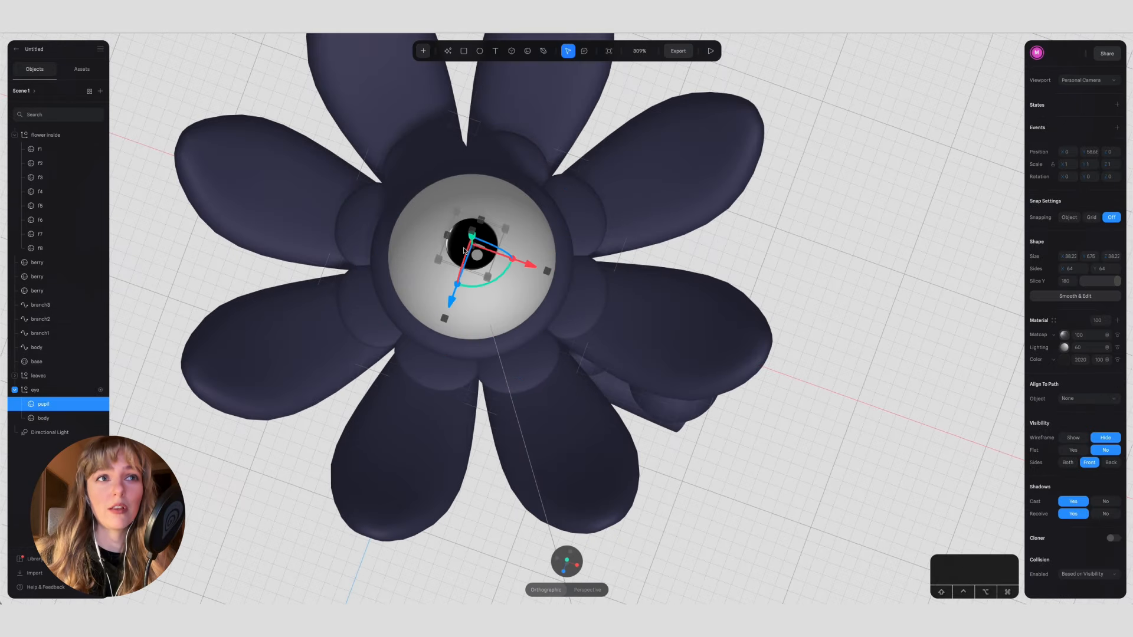
{"action": "left_click", "coordinate": [1066, 340]}
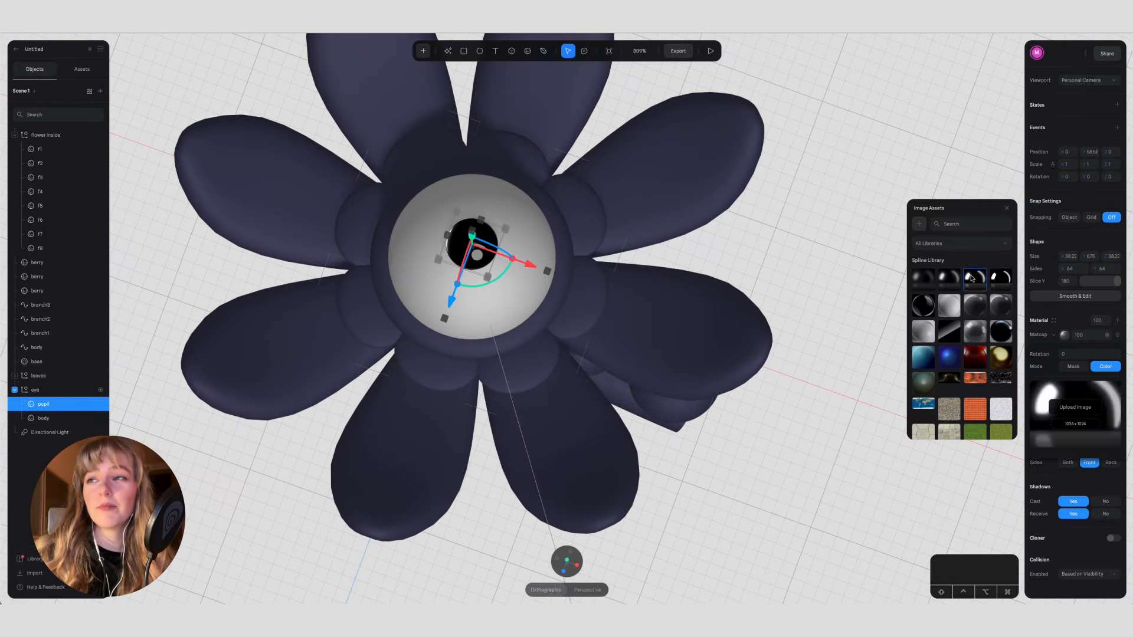
{"action": "left_click", "coordinate": [821, 316], "text": "alt"}
Step: Duplicate the eye group and move the copy along the X axis into the empty space beside the flower
{"action": "left_click_drag", "start_coordinate": [820, 315], "coordinate": [785, 265], "text": "alt"}
{"action": "left_click_drag", "start_coordinate": [437, 254], "coordinate": [258, 207]}
{"action": "scroll", "coordinate": [259, 207], "scroll_direction": "down", "scroll_amount": 5}
{"action": "scroll", "coordinate": [259, 206], "scroll_direction": "up", "scroll_amount": 2}
{"action": "left_click_drag", "start_coordinate": [387, 305], "coordinate": [268, 127]}
{"action": "left_click", "coordinate": [568, 573]}
{"action": "left_click", "coordinate": [321, 395]}
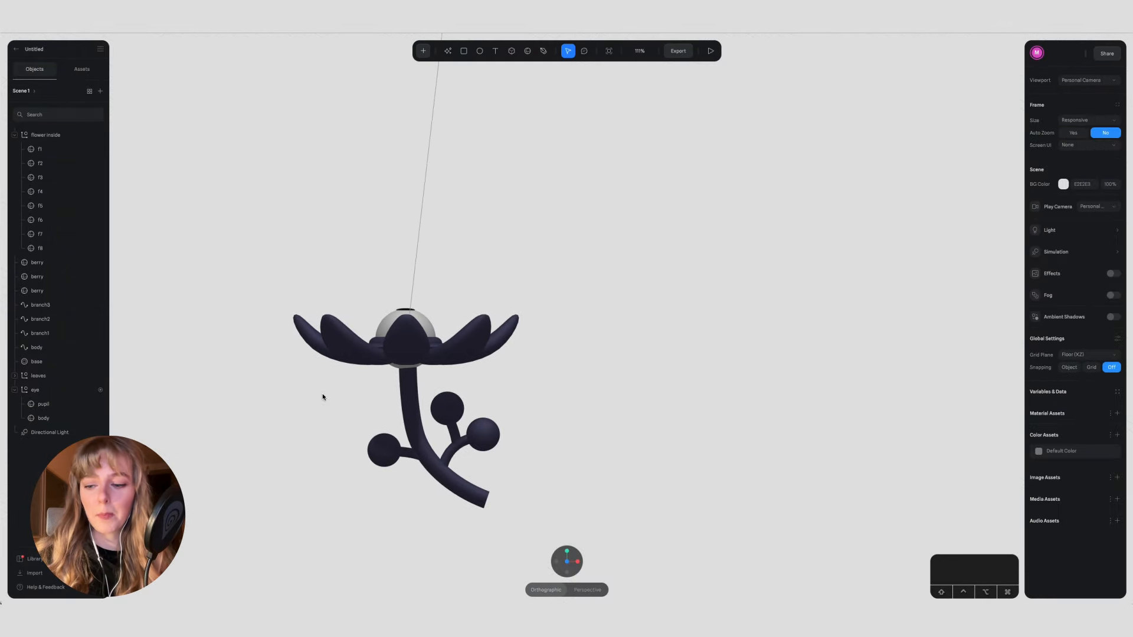
{"action": "middle_click_drag", "start_coordinate": [323, 397], "coordinate": [380, 375]}
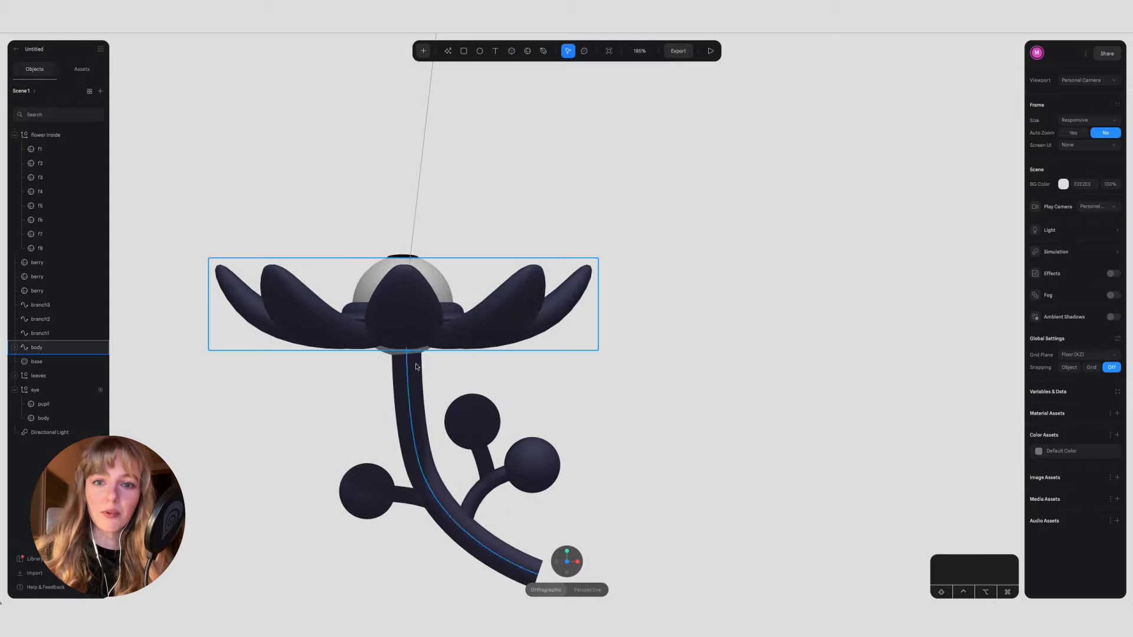
{"action": "left_click", "coordinate": [442, 279]}
{"action": "key", "text": "super+c"}
{"action": "key", "text": "super+v"}
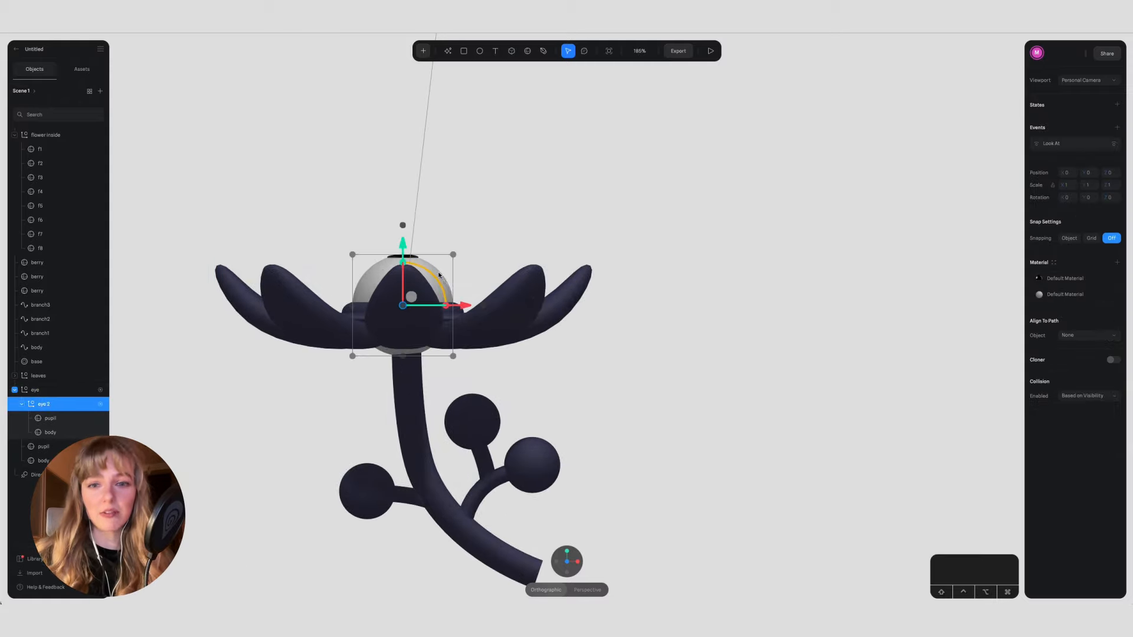
{"action": "left_click_drag", "start_coordinate": [465, 307], "coordinate": [746, 307]}
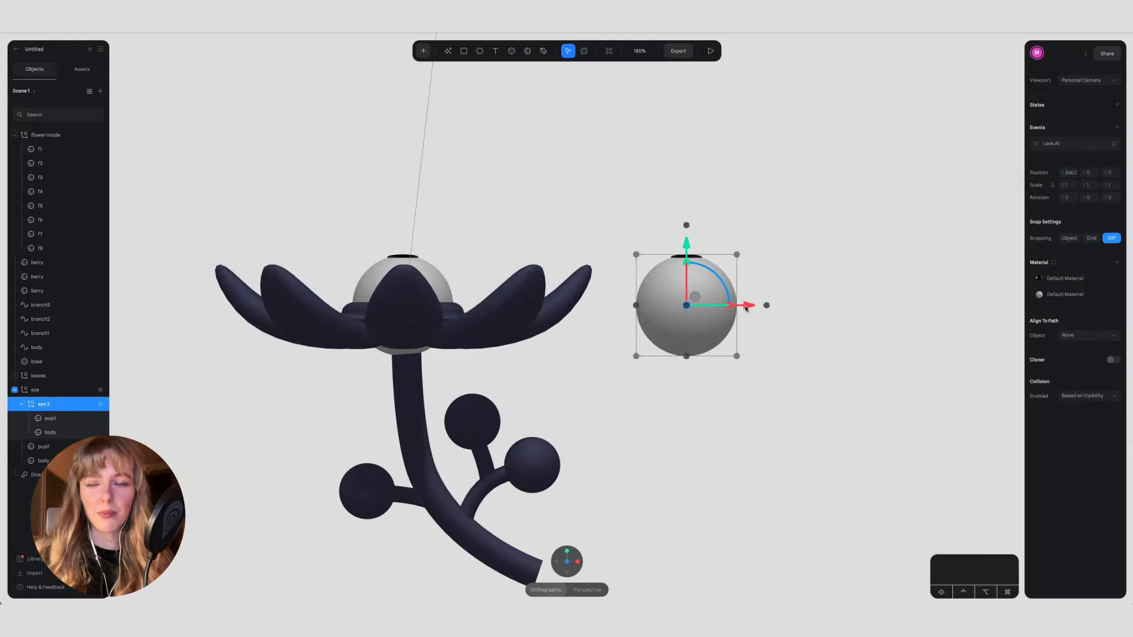
Step: Delete the pupil from the copied eye and ungroup the copy from the original eye group
{"action": "left_click", "coordinate": [53, 420]}
{"action": "key", "text": "BackSpace"}
{"action": "left_click", "coordinate": [672, 328]}
{"action": "key", "text": "super+shift+g"}
{"action": "left_click", "coordinate": [668, 445]}
{"action": "left_click", "coordinate": [684, 324]}
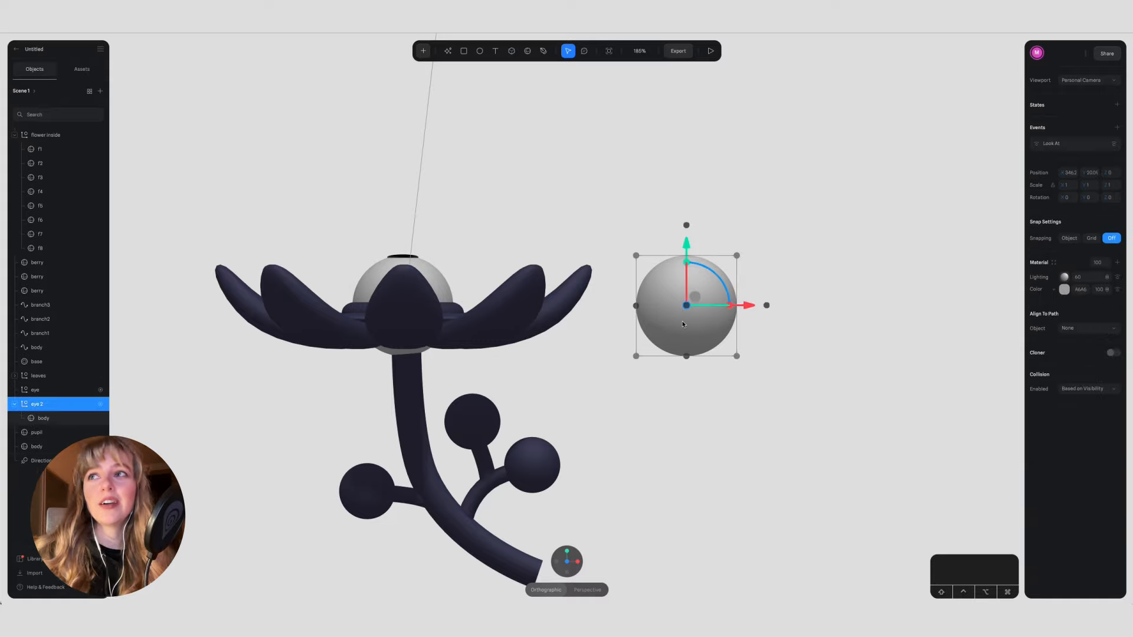
Step: Change the copied eye sphere's base colour to dark green
{"action": "left_click", "coordinate": [1064, 290]}
{"action": "left_click_drag", "start_coordinate": [1053, 326], "coordinate": [1101, 360]}
{"action": "left_click", "coordinate": [1085, 404]}
{"action": "left_click", "coordinate": [838, 336]}
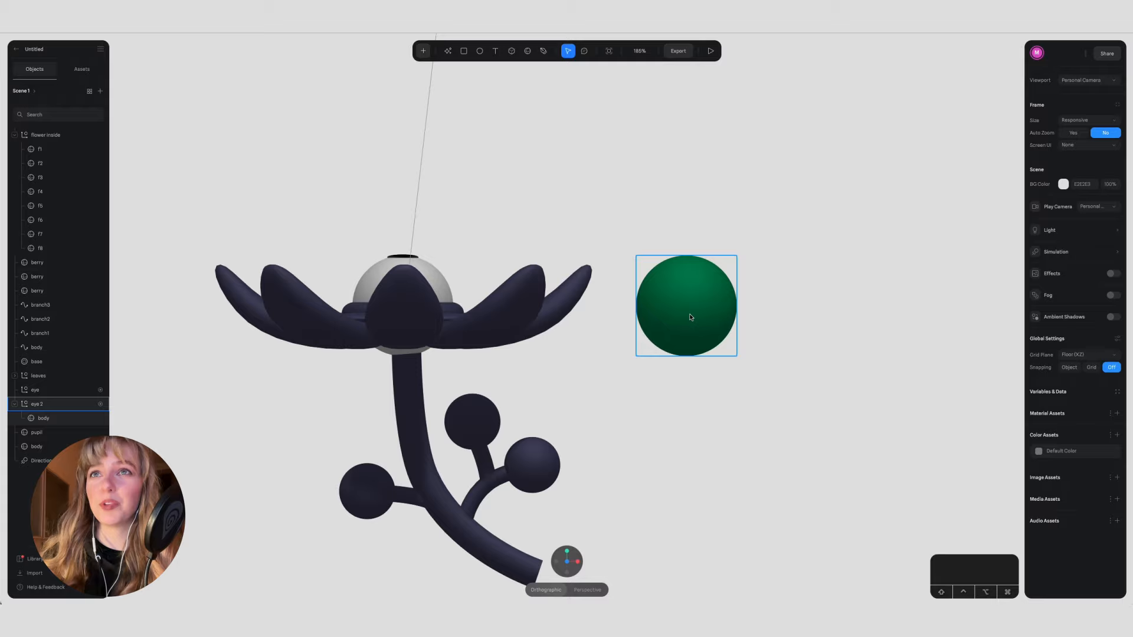
Step: Duplicate the torus base and move the copy along the X axis around the green sphere
{"action": "left_click", "coordinate": [453, 311]}
{"action": "key", "text": "super+v"}
{"action": "left_click_drag", "start_coordinate": [453, 311], "coordinate": [751, 312]}
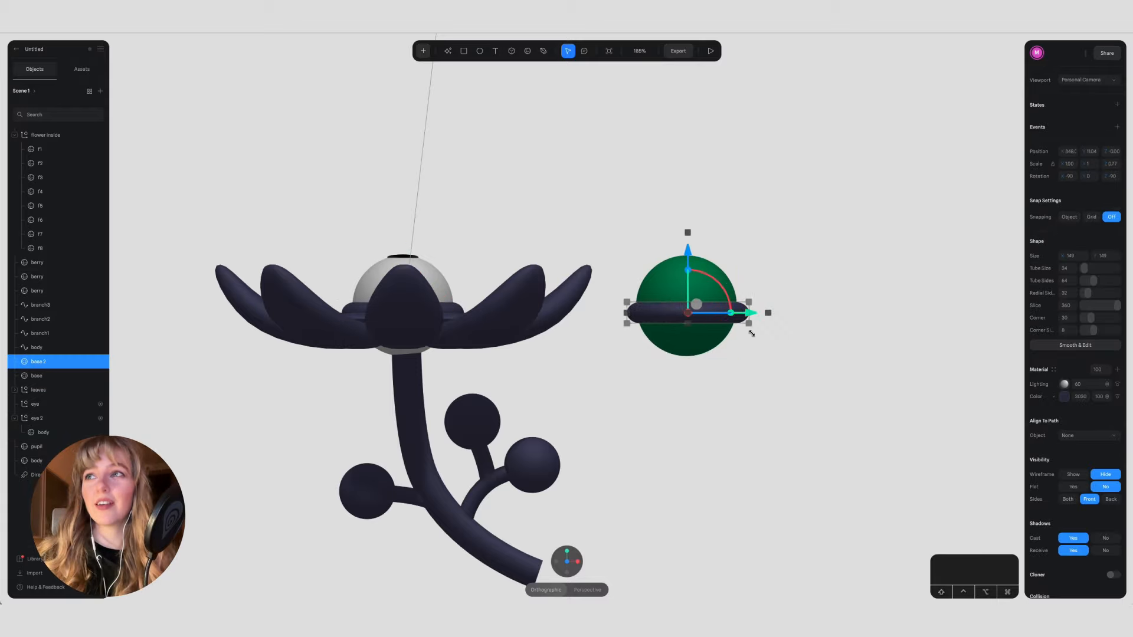
Step: Centre the torus copy and the green sphere on each other along the X and Z axes
{"action": "left_click", "coordinate": [655, 277], "text": "shift"}
{"action": "left_click", "coordinate": [1090, 118]}
{"action": "left_click", "coordinate": [1091, 149]}
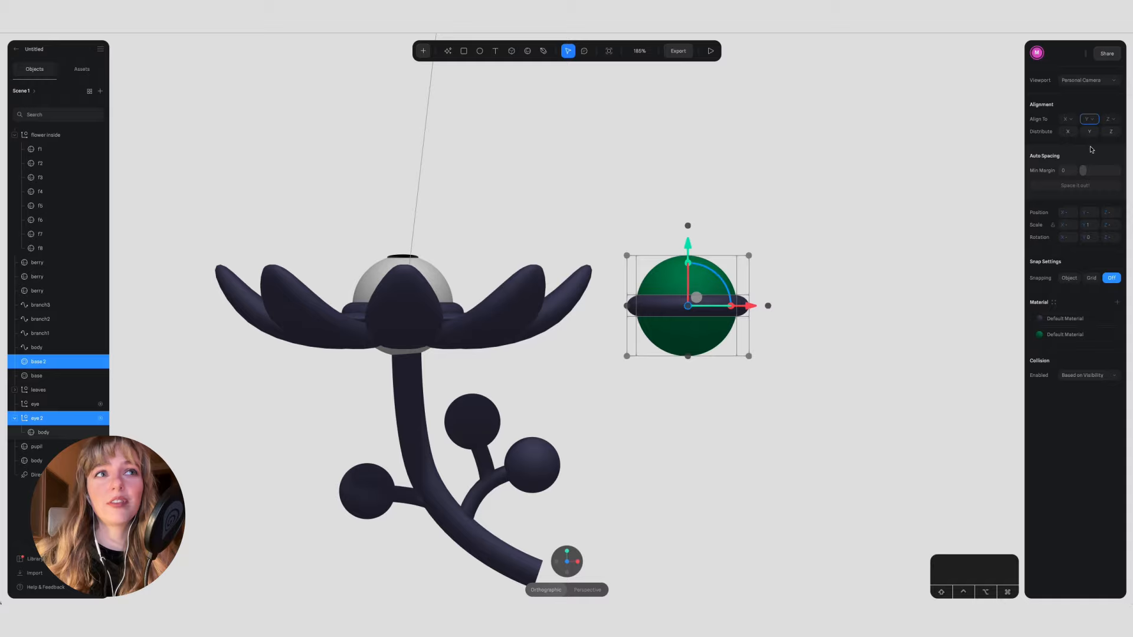
{"action": "key", "text": "super+z"}
{"action": "left_click", "coordinate": [1071, 121]}
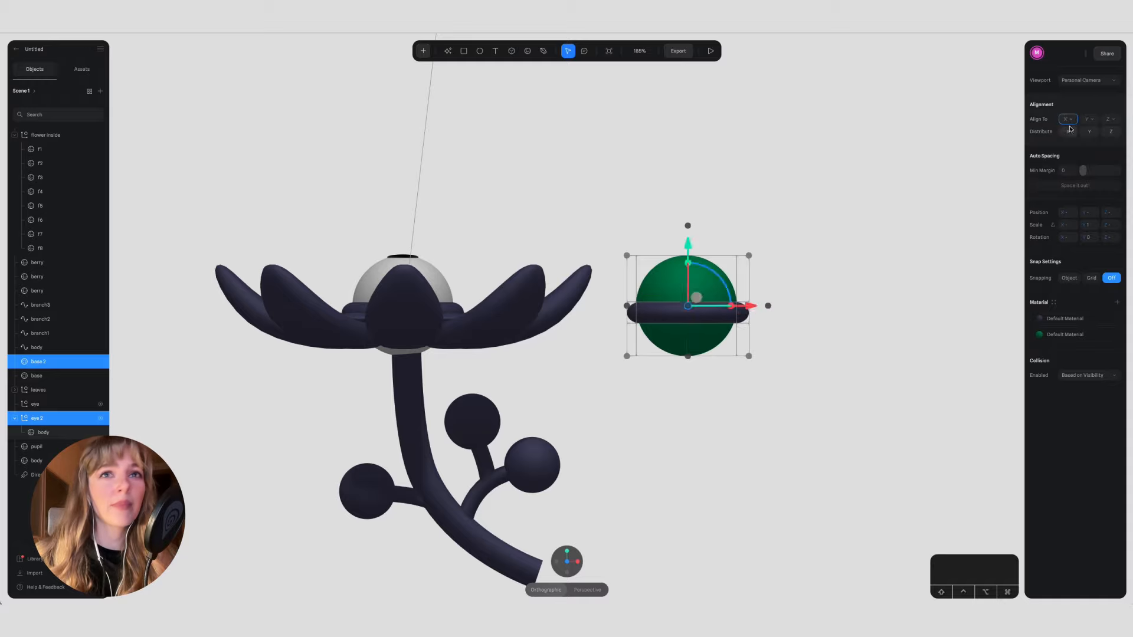
{"action": "left_click", "coordinate": [1069, 120]}
{"action": "left_click", "coordinate": [1072, 152]}
{"action": "left_click", "coordinate": [1114, 120]}
{"action": "left_click", "coordinate": [1113, 151]}
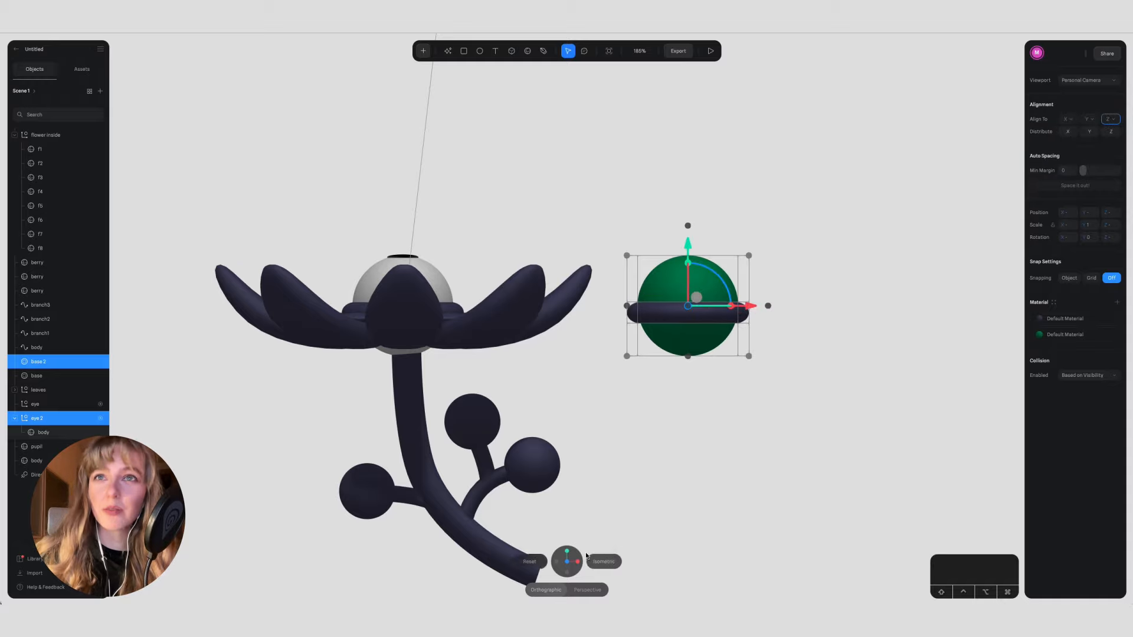
Step: Cut the green sphere group and the torus copy and paste them back into the scene
{"action": "left_click", "coordinate": [577, 564]}
{"action": "left_click", "coordinate": [556, 562]}
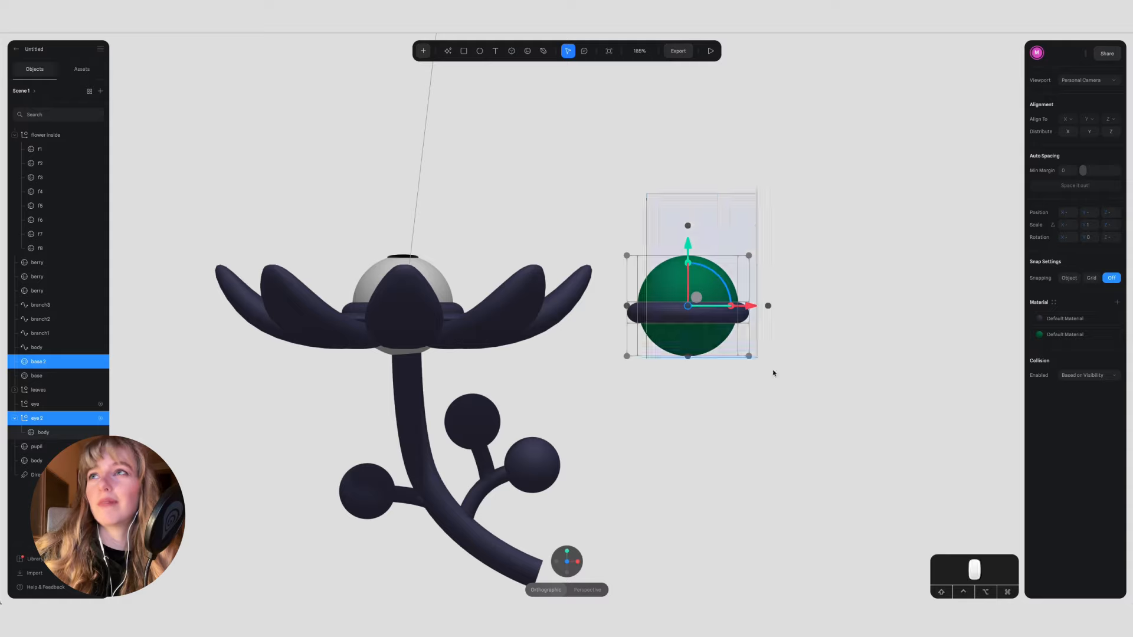
{"action": "left_click", "coordinate": [669, 282]}
{"action": "left_click", "coordinate": [663, 314], "text": "shift"}
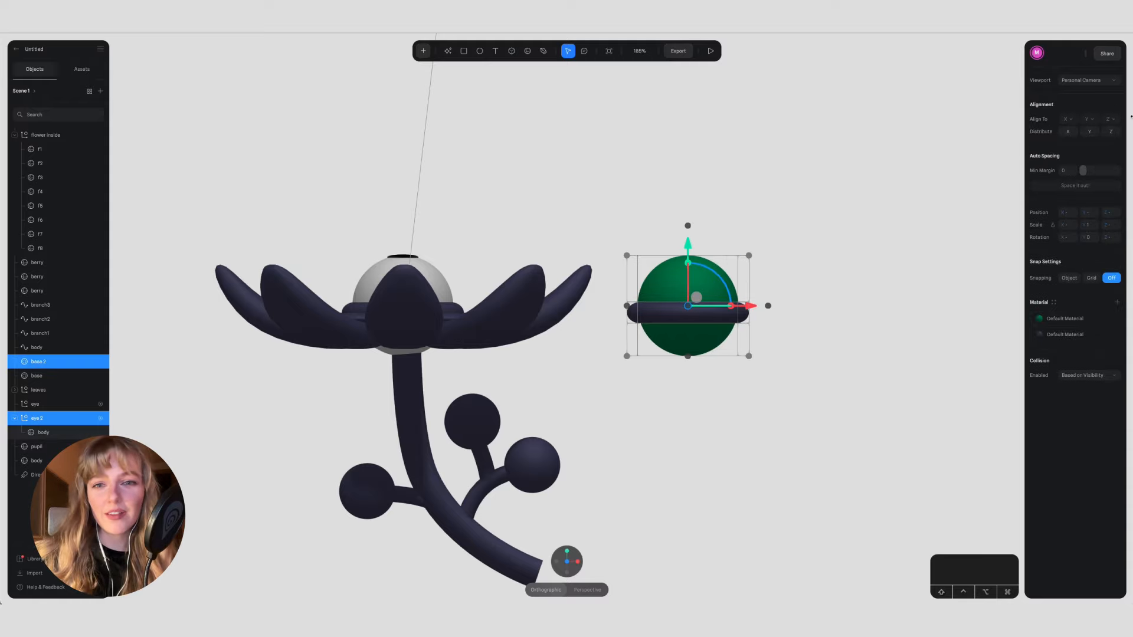
{"action": "key", "text": "BackSpace"}
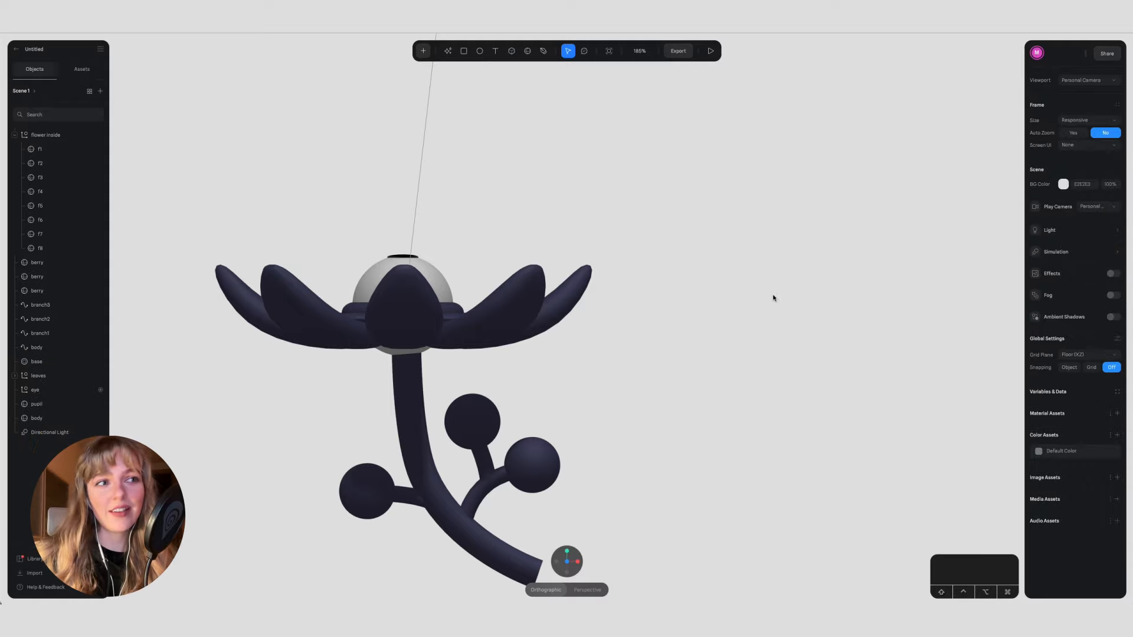
{"action": "key", "text": "super+v"}
Step: Move the green sphere's body out of its eye group and delete the emptied group
{"action": "left_click", "coordinate": [56, 152]}
{"action": "left_click_drag", "start_coordinate": [46, 164], "coordinate": [50, 144]}
{"action": "left_click", "coordinate": [46, 165]}
{"action": "key", "text": "BackSpace"}
Step: Try to combine the torus copy and the green sphere with the Boolean operations
{"action": "left_click", "coordinate": [38, 135]}
{"action": "left_click", "coordinate": [36, 149], "text": "shift"}
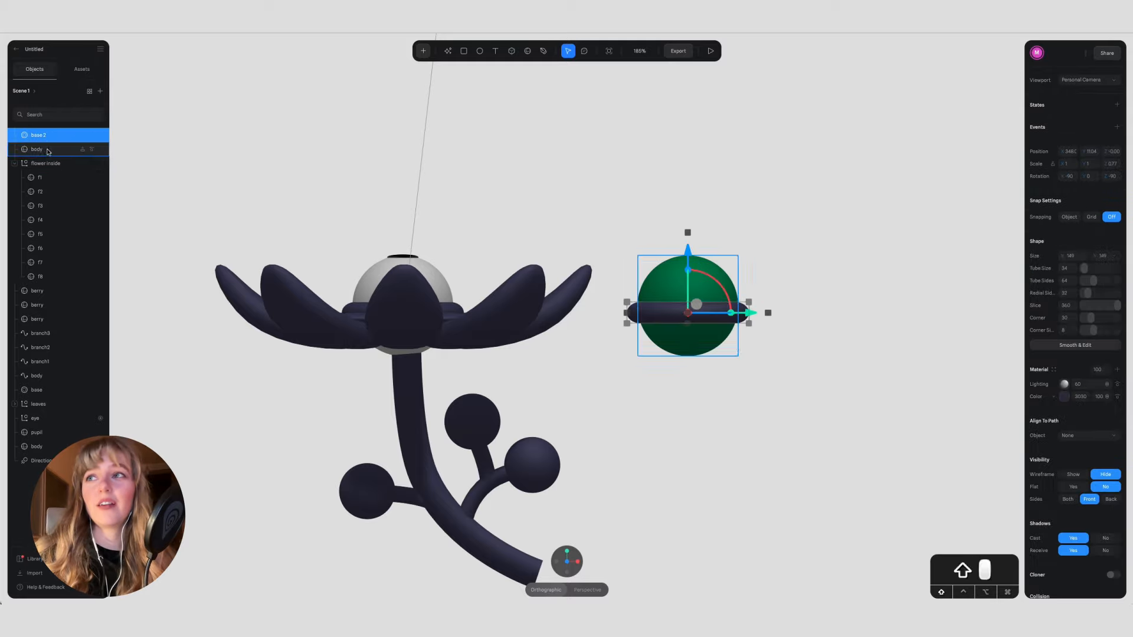
{"action": "left_click", "coordinate": [1090, 119]}
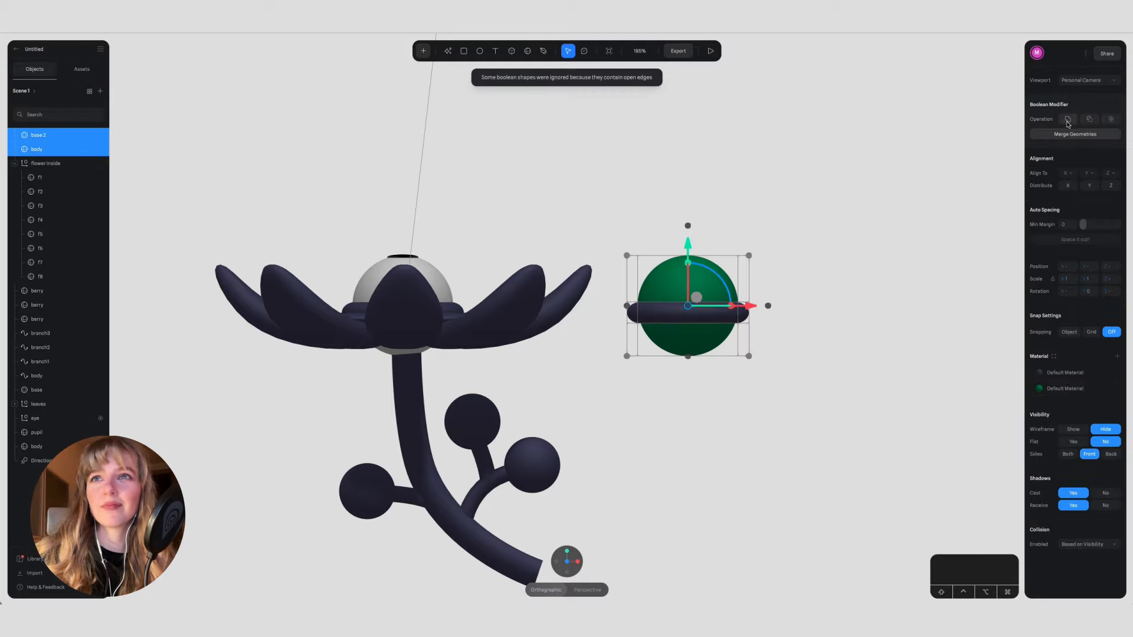
{"action": "left_click", "coordinate": [1070, 121]}
{"action": "key", "text": "super+z"}
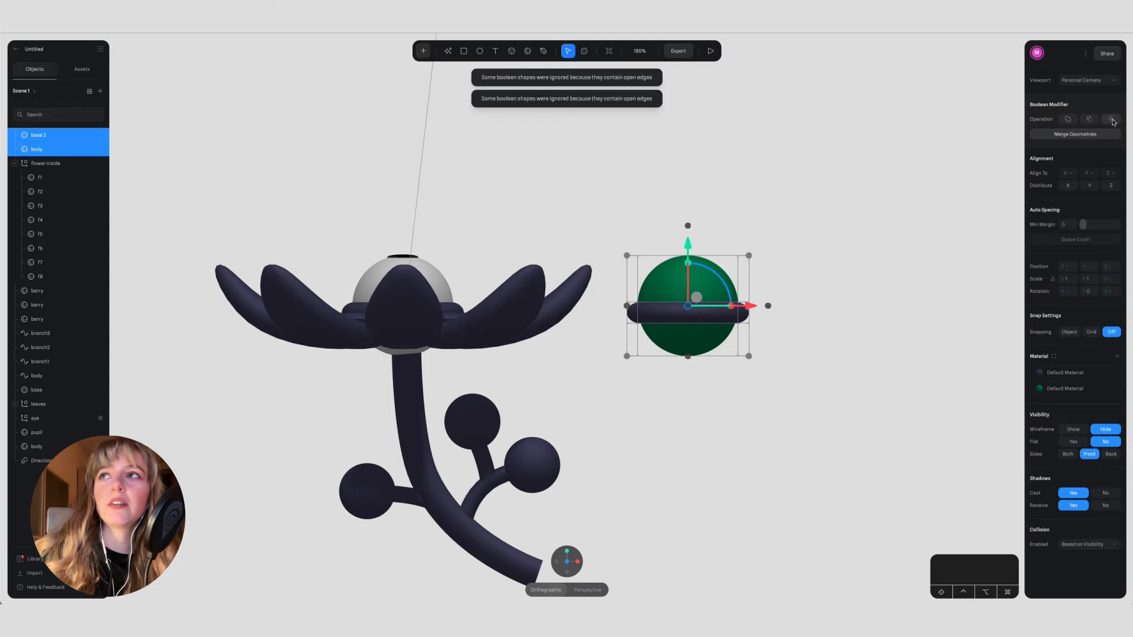
{"action": "left_click", "coordinate": [740, 318]}
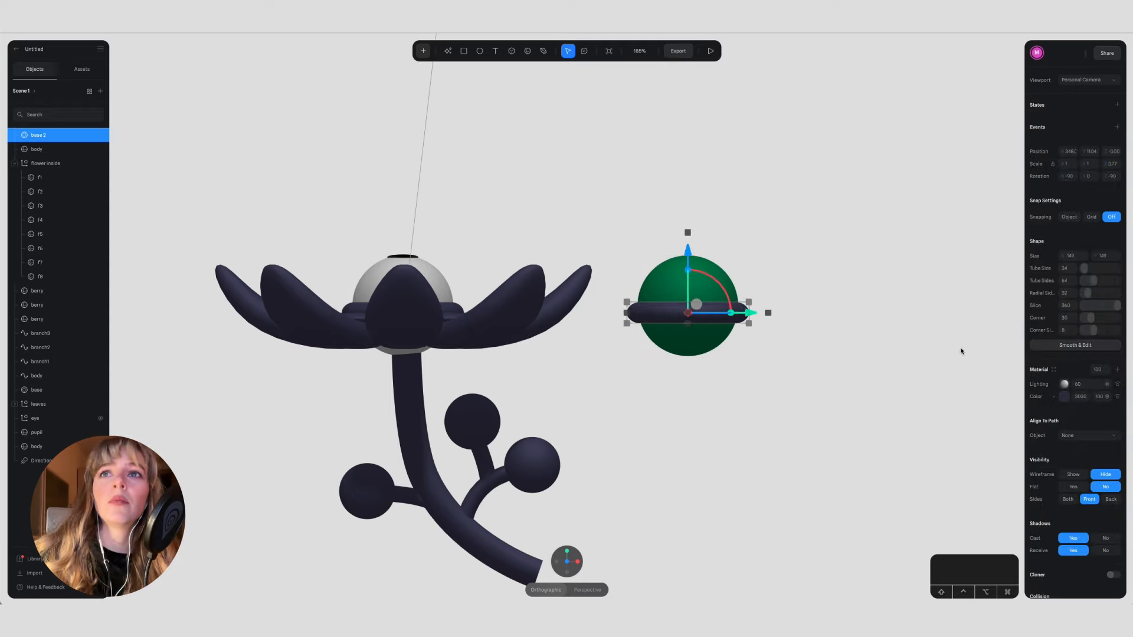
Step: Raise the green sphere and the torus copy together along the Y axis, clear above the flower
{"action": "left_click", "coordinate": [577, 561]}
{"action": "left_click", "coordinate": [558, 313]}
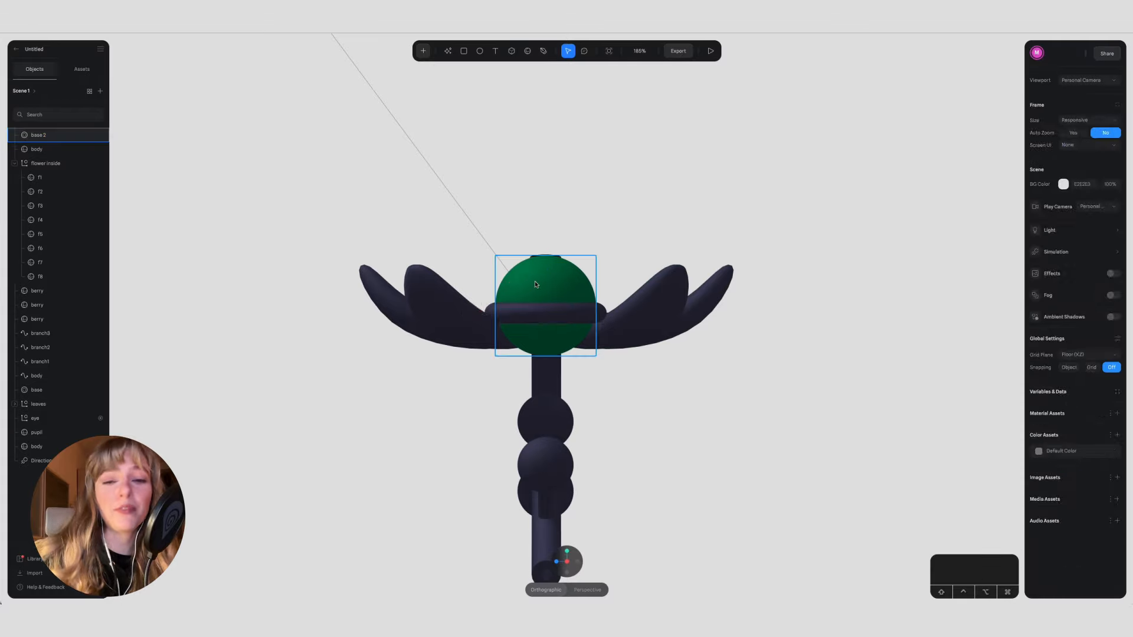
{"action": "left_click", "coordinate": [565, 317], "text": "shift"}
{"action": "left_click_drag", "start_coordinate": [546, 245], "coordinate": [547, 89]}
Step: Try a Boolean subtraction on the raised green sphere and torus copy
{"action": "left_click", "coordinate": [710, 198]}
{"action": "left_click_drag", "start_coordinate": [710, 199], "coordinate": [727, 188], "text": "alt"}
{"action": "left_click", "coordinate": [734, 173]}
{"action": "left_click", "coordinate": [730, 165], "text": "shift"}
{"action": "left_click", "coordinate": [1088, 119]}
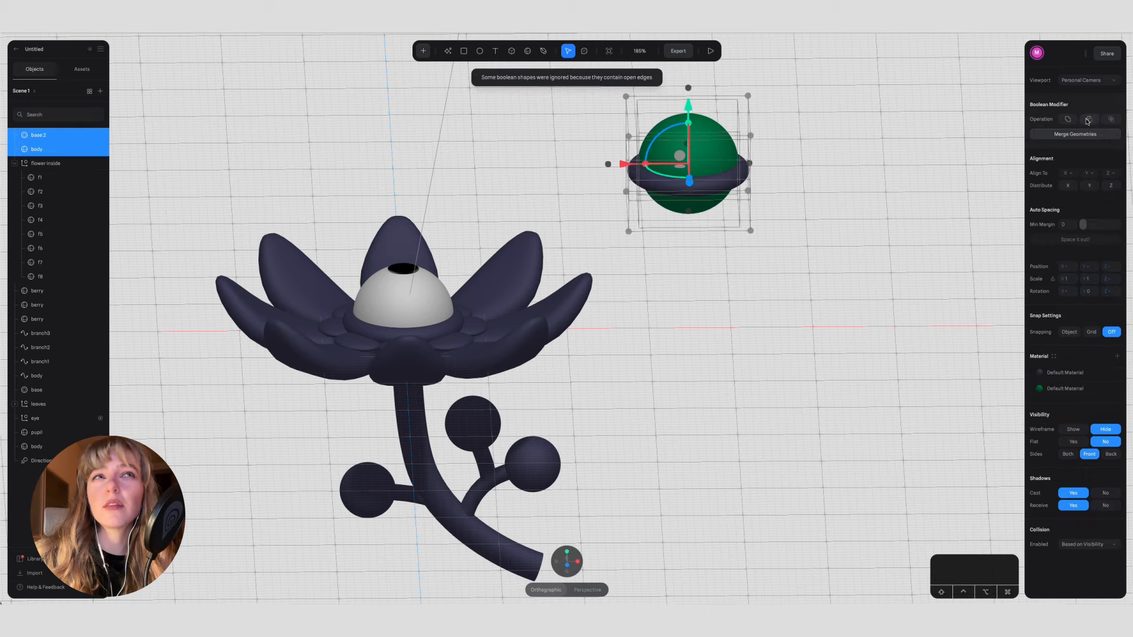
Step: Draw a wide cube with corner 0 over the upper part of the green sphere, leaving its lower cap exposed
{"action": "left_click", "coordinate": [721, 232]}
{"action": "left_click", "coordinate": [567, 551]}
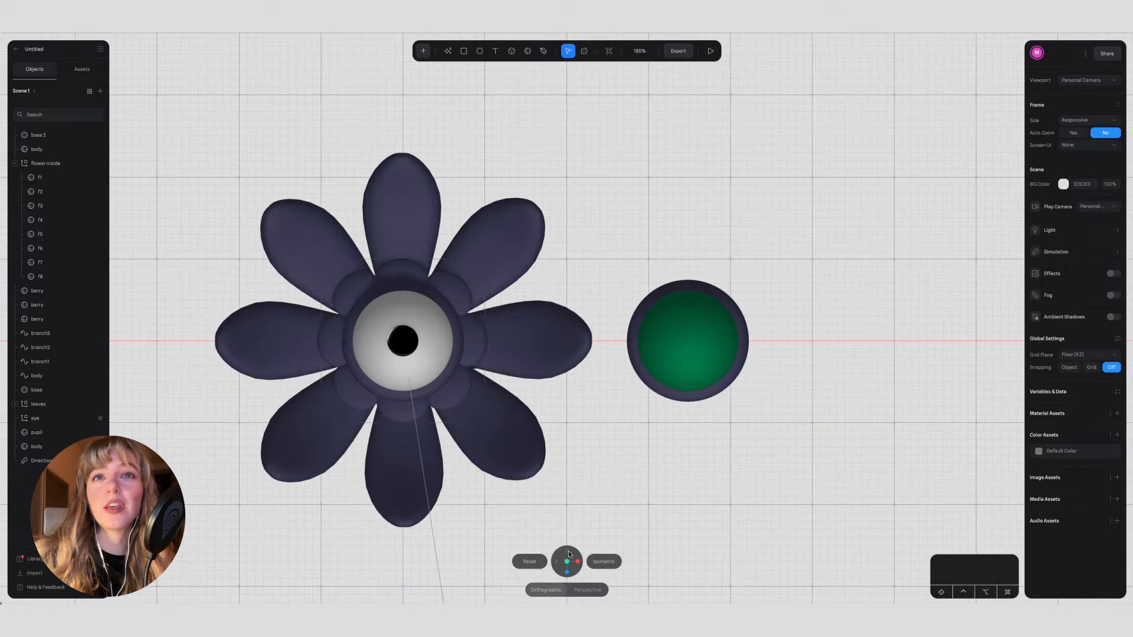
{"action": "left_click", "coordinate": [567, 573]}
{"action": "left_click", "coordinate": [703, 158]}
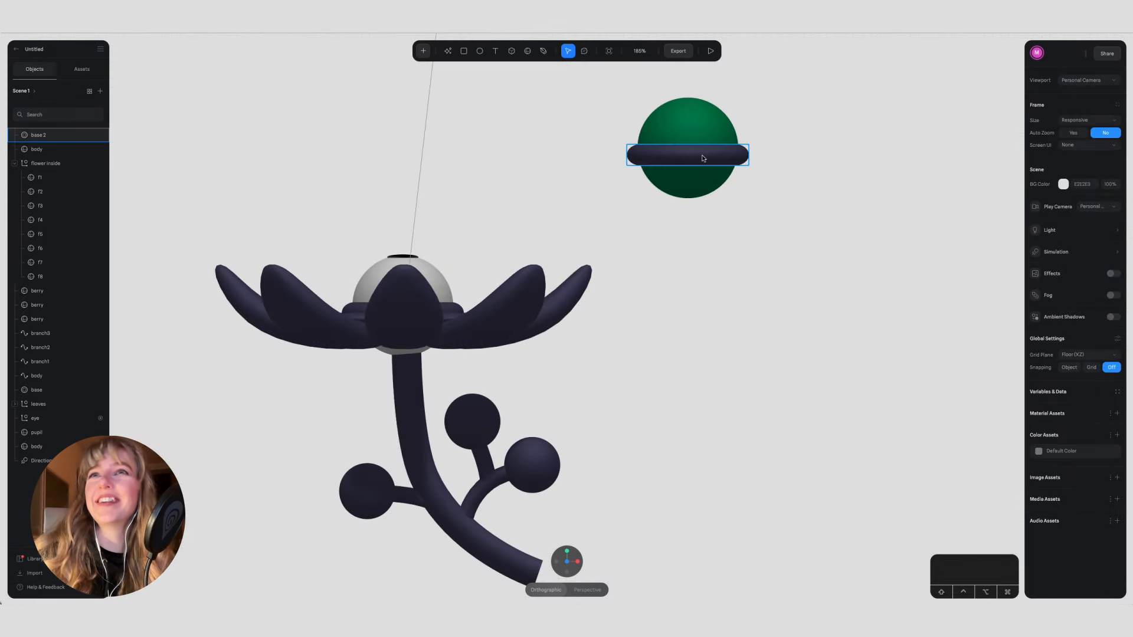
{"action": "left_click_drag", "start_coordinate": [570, 73], "coordinate": [800, 158]}
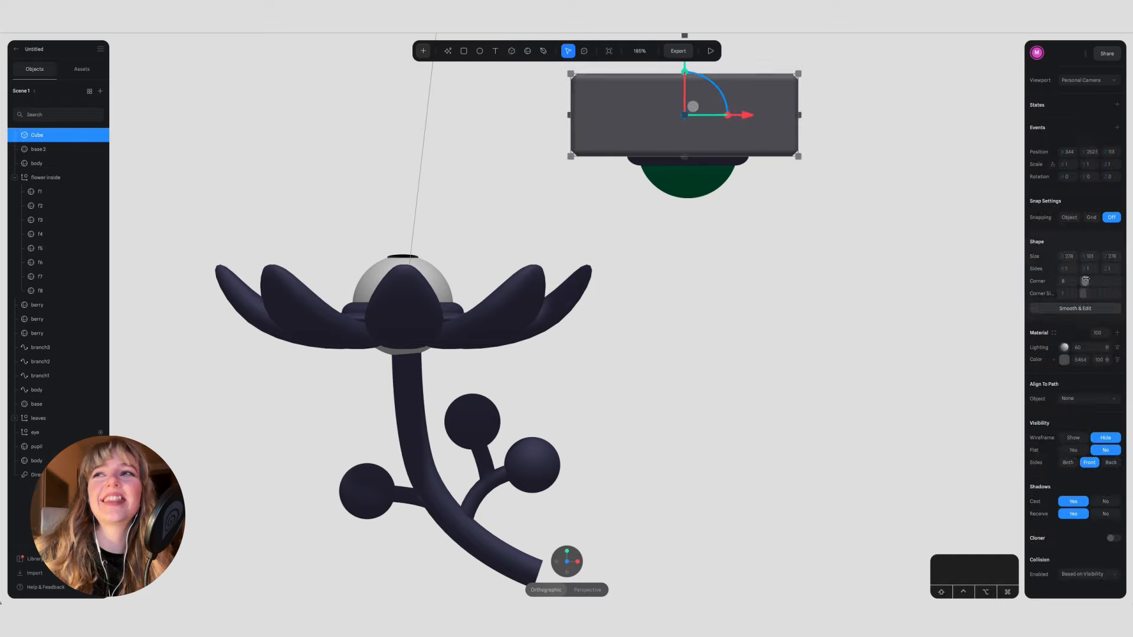
{"action": "left_click_drag", "start_coordinate": [1084, 280], "coordinate": [1082, 281]}
{"action": "left_click_drag", "start_coordinate": [759, 99], "coordinate": [761, 110]}
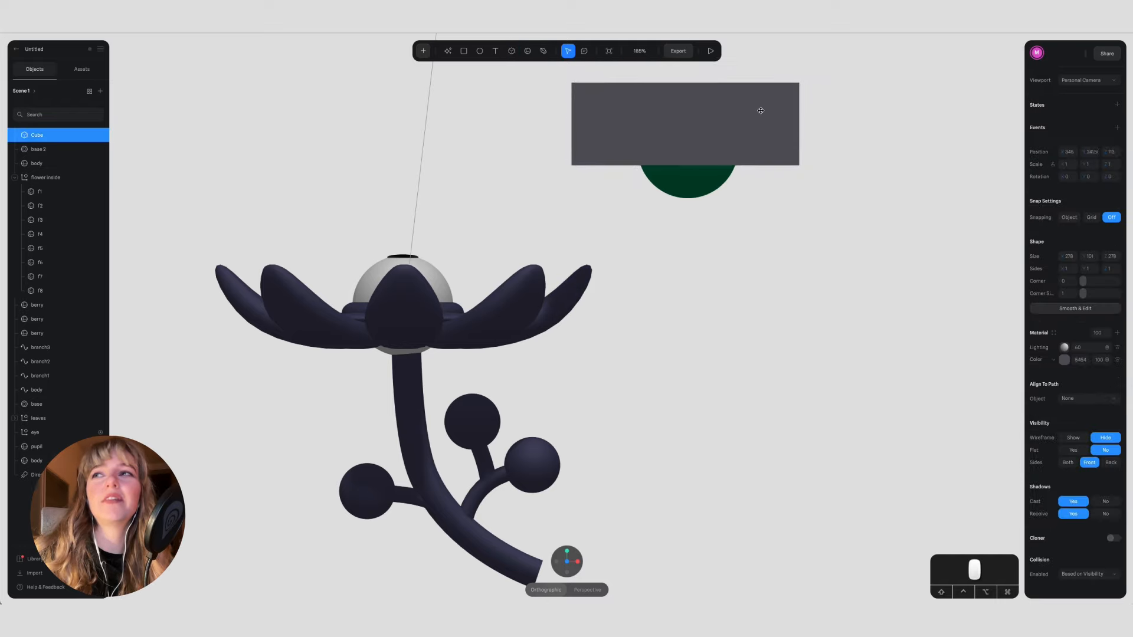
Step: Delete the torus copy and centre the cube over the green sphere along Z, shortening its depth to about 180
{"action": "left_click", "coordinate": [66, 150]}
{"action": "key", "text": "BackSpace"}
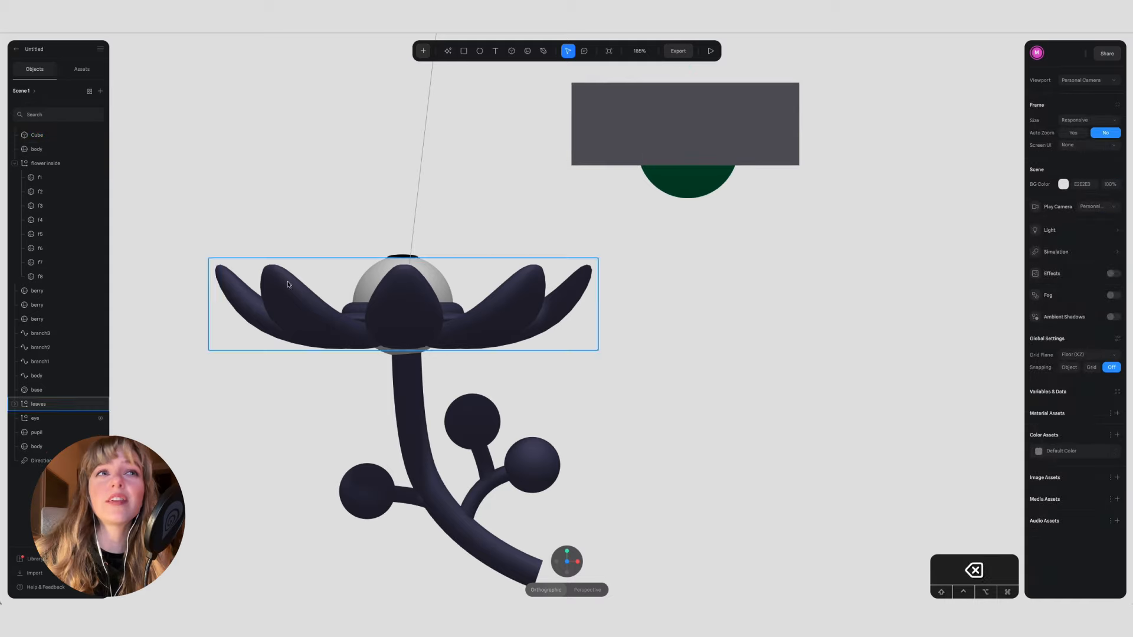
{"action": "left_click", "coordinate": [568, 564]}
{"action": "left_click", "coordinate": [391, 125]}
{"action": "left_click_drag", "start_coordinate": [392, 124], "coordinate": [471, 126]}
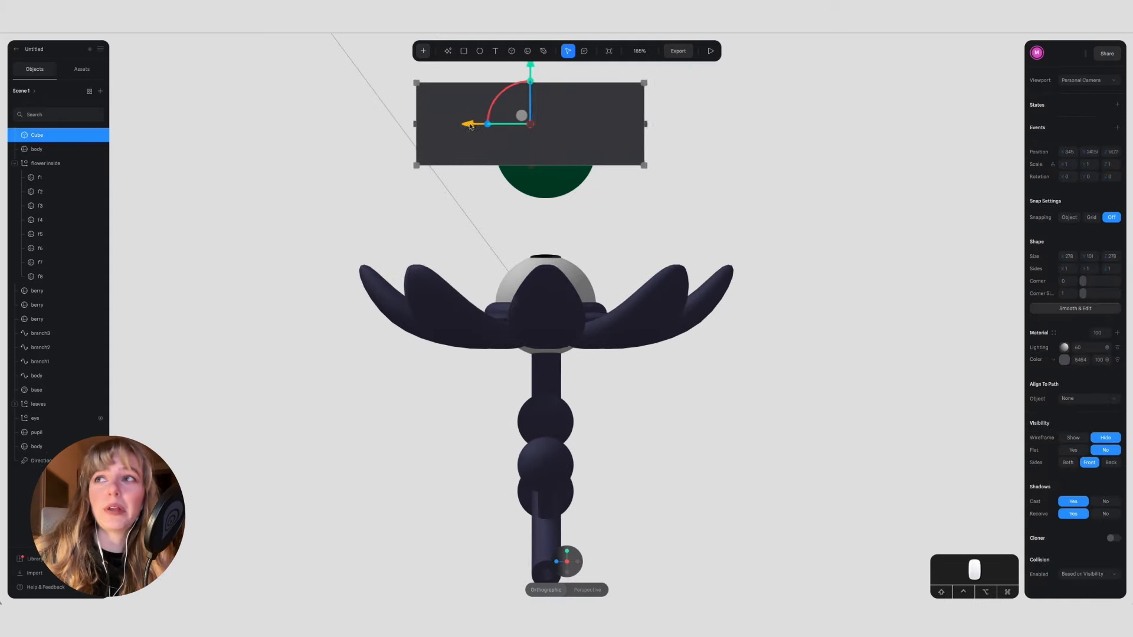
{"action": "left_click_drag", "start_coordinate": [643, 123], "coordinate": [621, 124]}
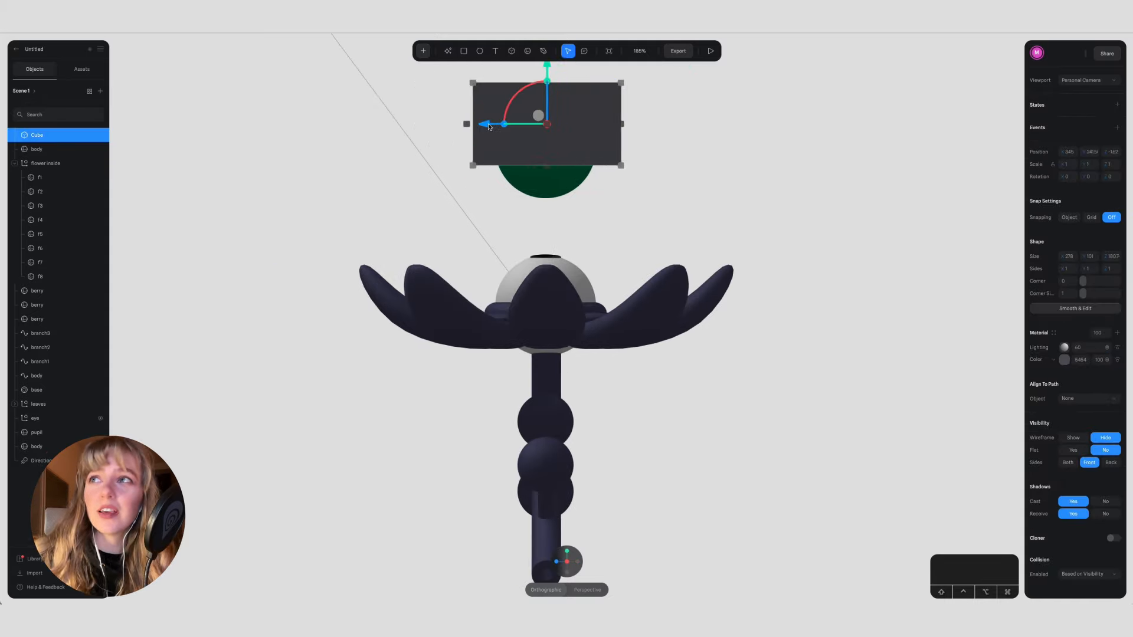
Step: Subtract the cube from the green sphere with a Boolean operation, keeping only the sphere's lower cap
{"action": "left_click", "coordinate": [555, 562]}
{"action": "left_click_drag", "start_coordinate": [1090, 283], "coordinate": [1117, 294]}
{"action": "left_click", "coordinate": [685, 193], "text": "shift"}
{"action": "left_click", "coordinate": [1089, 121]}
{"action": "left_click", "coordinate": [769, 237]}
{"action": "left_click_drag", "start_coordinate": [770, 237], "coordinate": [629, 276], "text": "alt"}
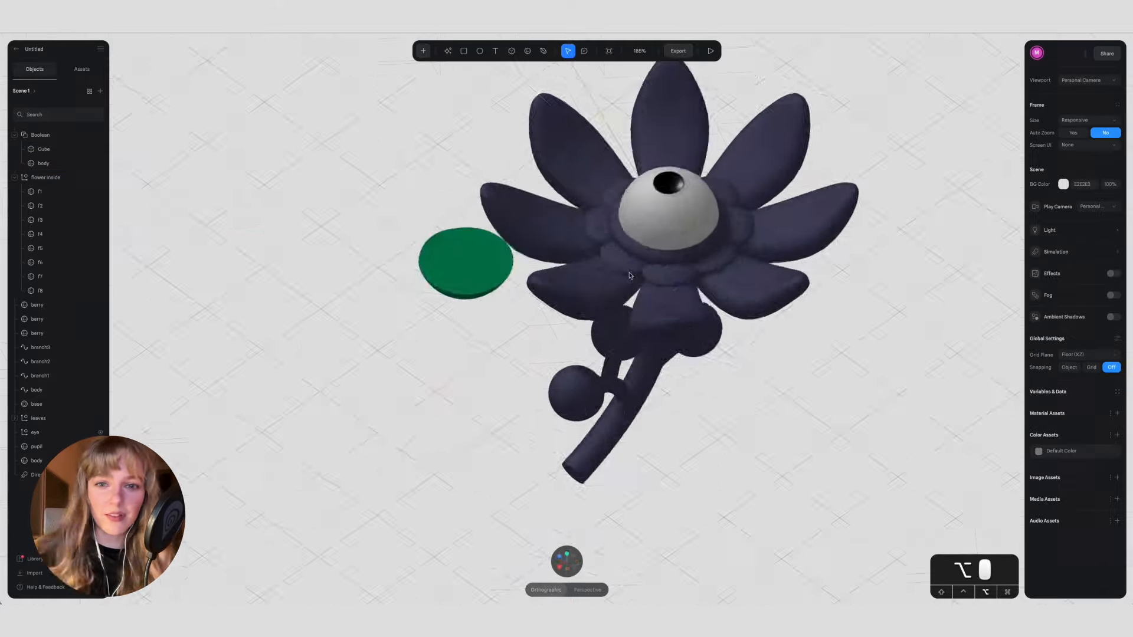
Step: Move the green Boolean cap to the flower's centre by setting its X, Y and Z position to 0
{"action": "left_click", "coordinate": [426, 189]}
{"action": "left_click", "coordinate": [566, 568]}
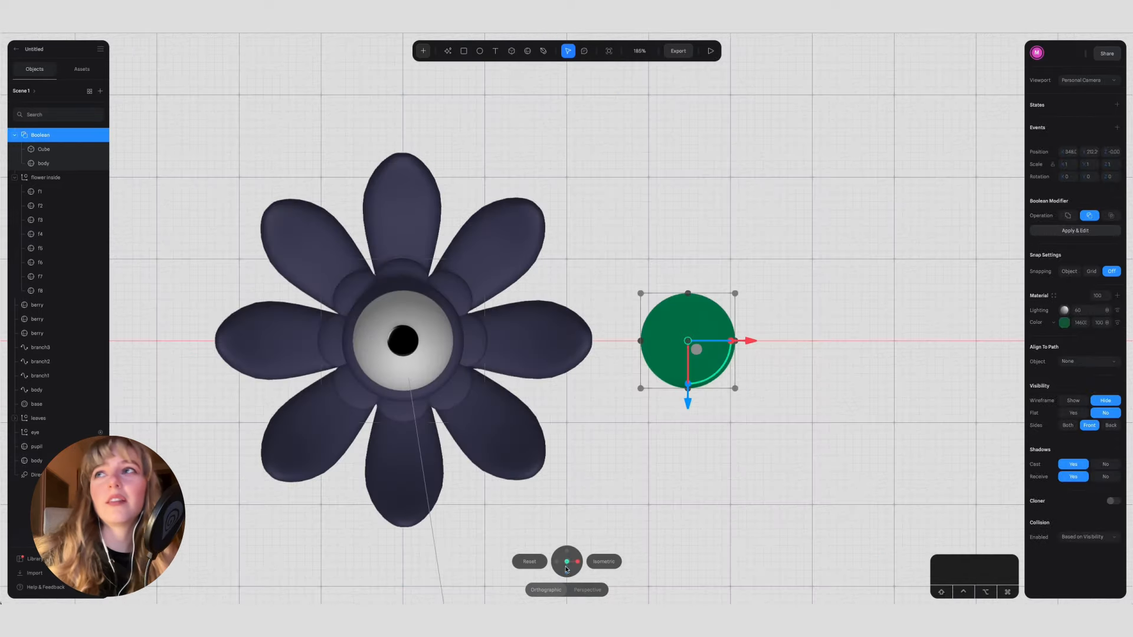
{"action": "left_click_drag", "start_coordinate": [748, 340], "coordinate": [466, 342]}
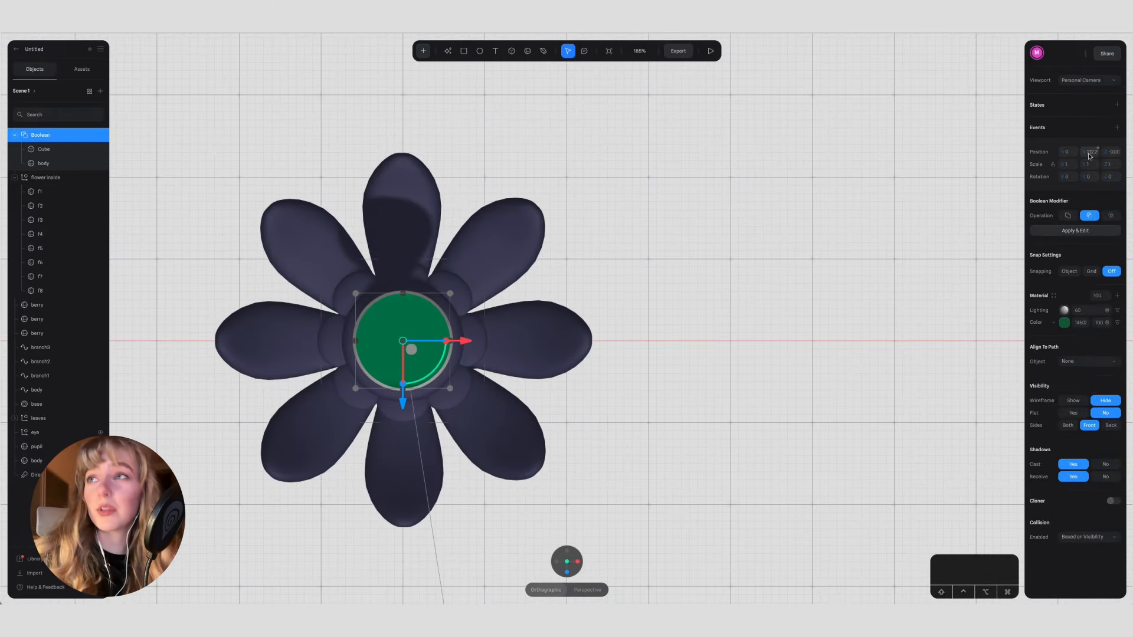
{"action": "type", "text": "0"}
{"action": "left_click", "coordinate": [1112, 152]}
{"action": "left_click", "coordinate": [567, 572]}
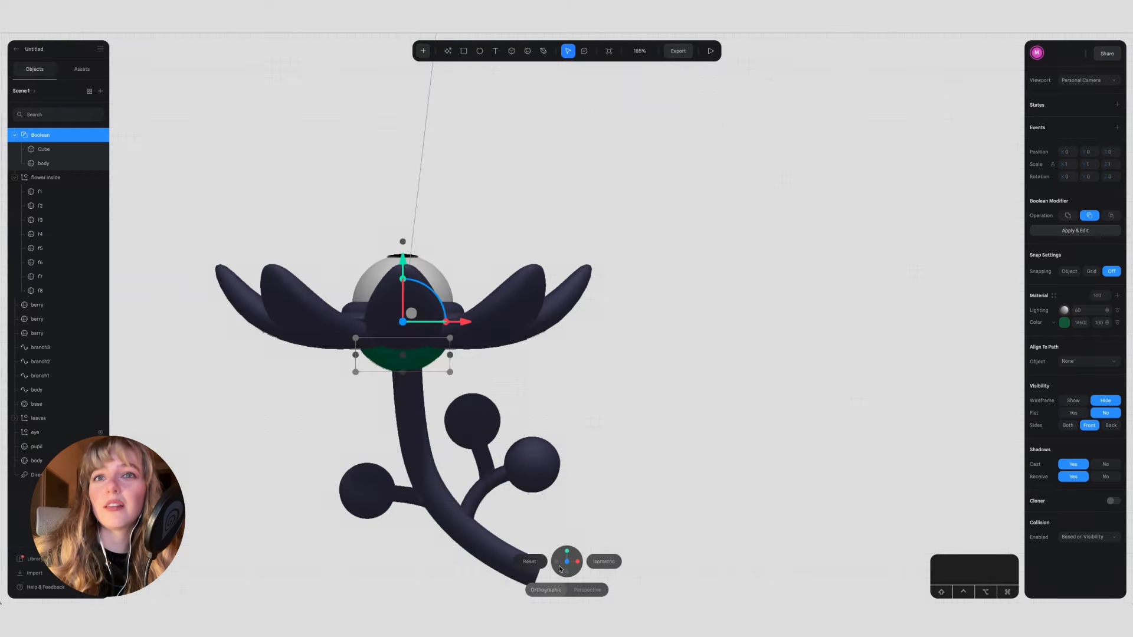
Step: Raise the green cap along the Y axis so it sits under the petals, and inspect the fit by orbiting
{"action": "mouse_move", "coordinate": [402, 261]}
{"action": "left_mouse_down"}
{"action": "mouse_move", "coordinate": [402, 237]}
{"action": "mouse_move", "coordinate": [402, 255]}
{"action": "left_mouse_up"}
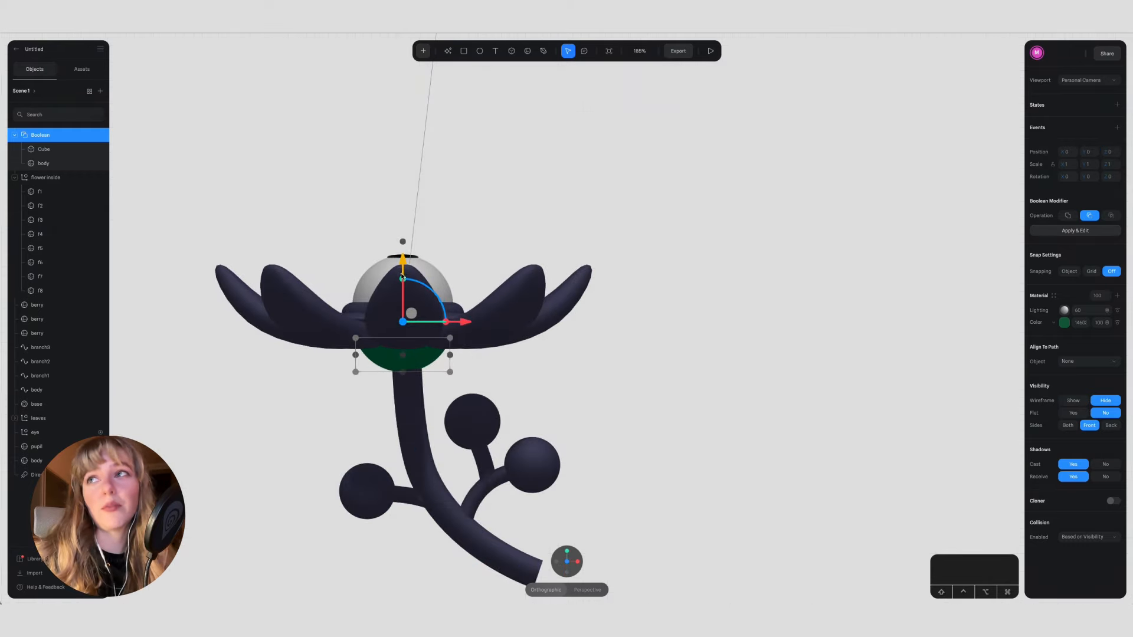
{"action": "left_click", "coordinate": [710, 425]}
{"action": "left_click", "coordinate": [421, 372]}
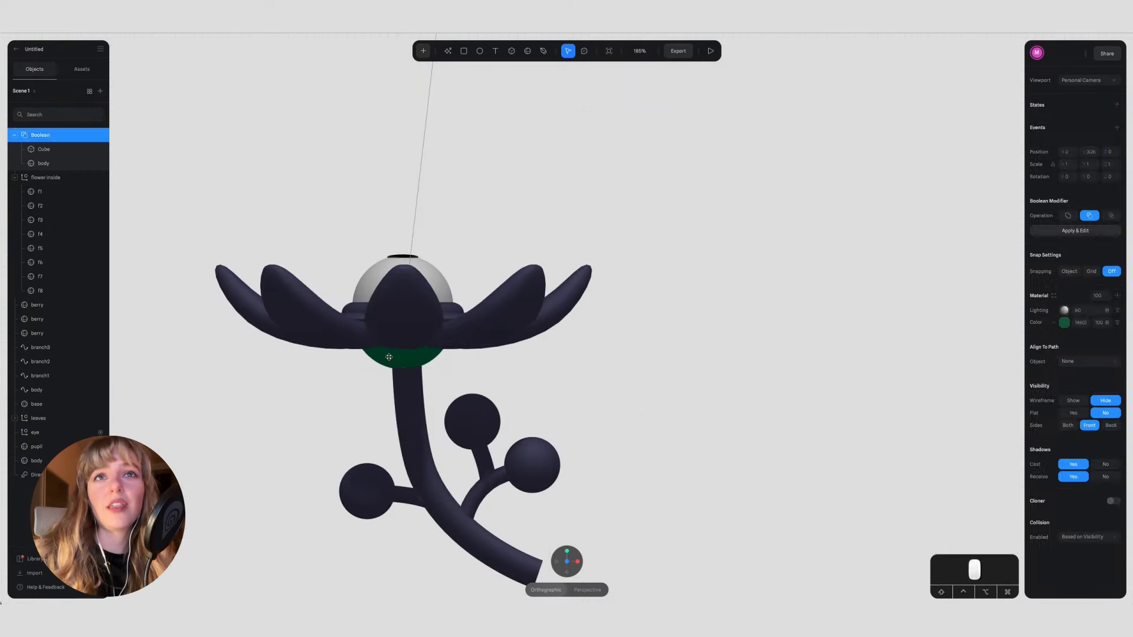
{"action": "left_click", "coordinate": [609, 378], "text": "alt"}
{"action": "left_click_drag", "start_coordinate": [609, 378], "coordinate": [646, 380], "text": "alt"}
{"action": "left_click_drag", "start_coordinate": [652, 386], "coordinate": [657, 388], "text": "alt"}
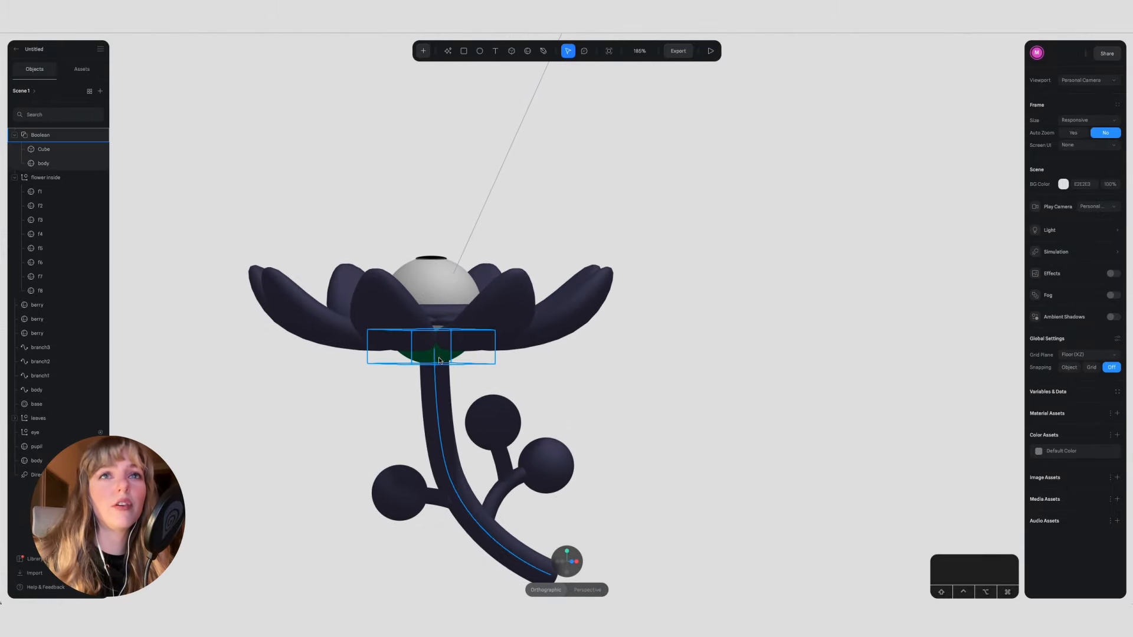
{"action": "key", "text": "super+z"}
{"action": "key", "text": "super+z"}
{"action": "mouse_move", "coordinate": [431, 268]}
{"action": "left_mouse_down"}
{"action": "mouse_move", "coordinate": [432, 254]}
{"action": "mouse_move", "coordinate": [486, 253]}
{"action": "mouse_move", "coordinate": [432, 246]}
{"action": "left_mouse_up"}
{"action": "left_click_drag", "start_coordinate": [653, 380], "coordinate": [632, 439], "text": "alt"}
{"action": "left_click", "coordinate": [647, 402]}
Step: Add a new material layer to the eyeball and set its type to Matcap
{"action": "left_click", "coordinate": [457, 318]}
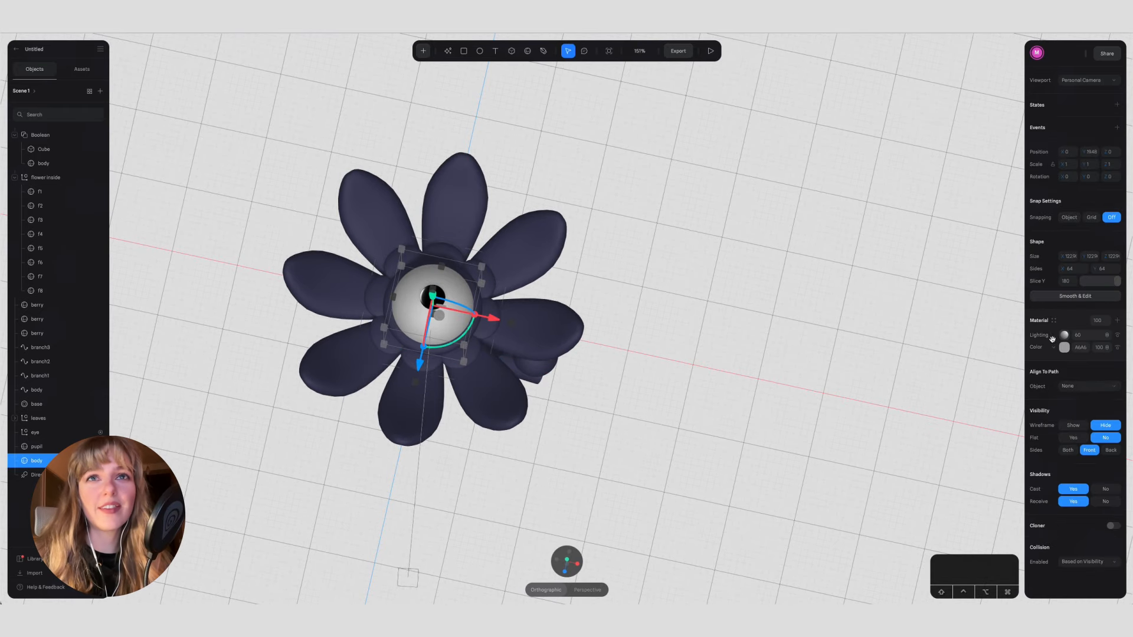
{"action": "left_click", "coordinate": [1054, 320]}
{"action": "left_click", "coordinate": [1044, 325]}
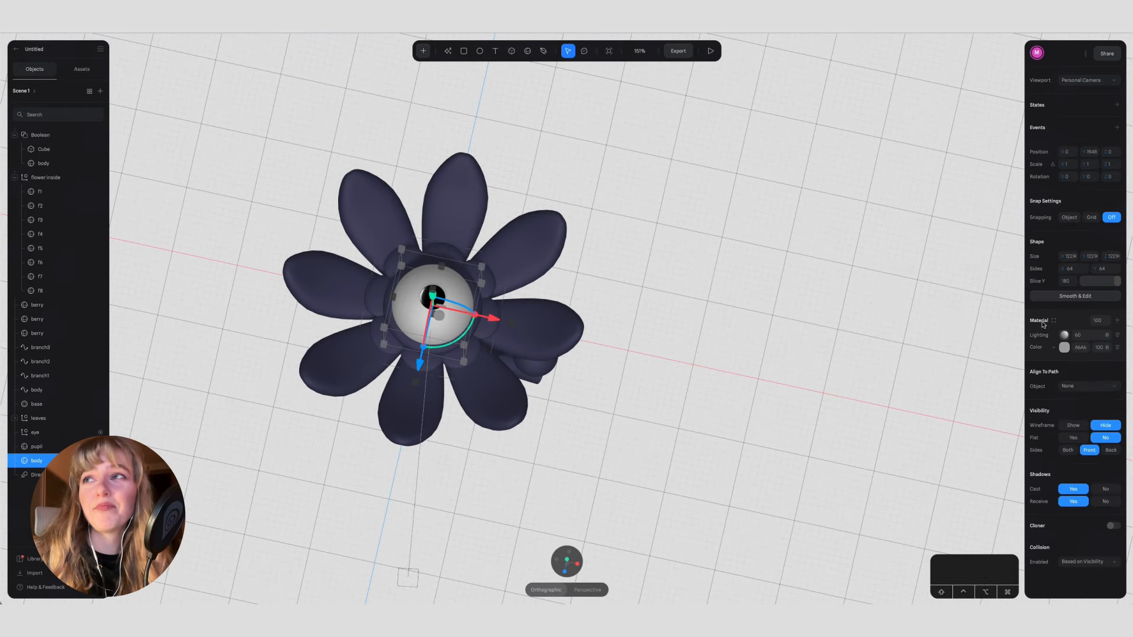
{"action": "left_click", "coordinate": [1116, 321]}
{"action": "left_click", "coordinate": [1058, 338]}
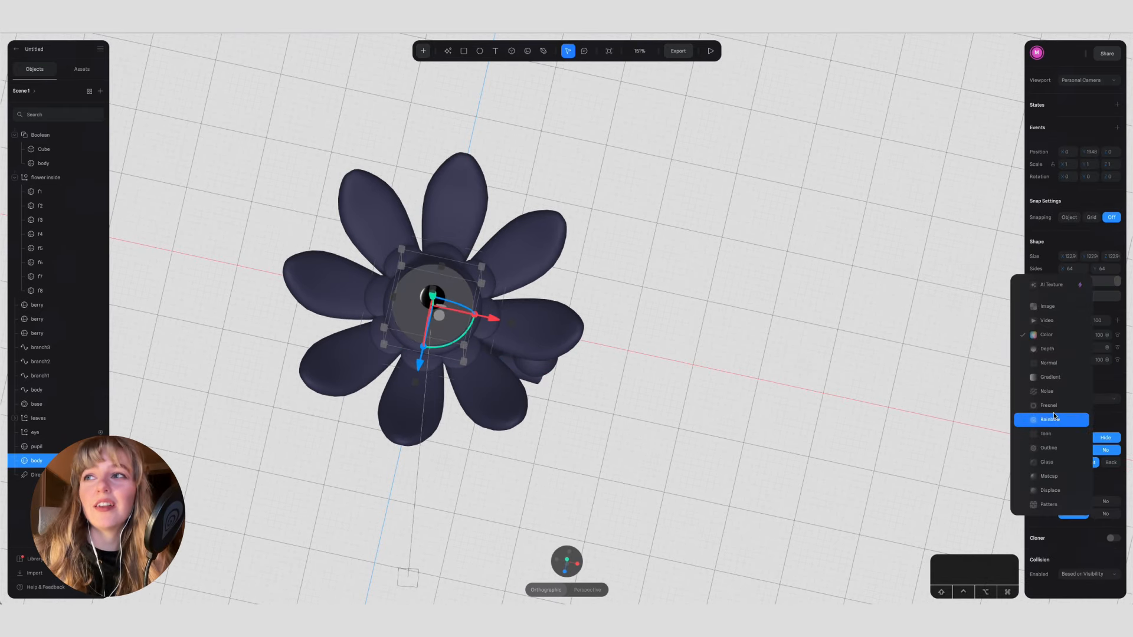
{"action": "left_click", "coordinate": [1056, 474]}
Step: Set the eyeball's base colour to white and choose a light grey glossy matcap image from the Spline Library
{"action": "left_click", "coordinate": [1066, 363]}
{"action": "left_click_drag", "start_coordinate": [1034, 378], "coordinate": [1011, 371]}
{"action": "left_click", "coordinate": [1064, 335]}
{"action": "left_click", "coordinate": [949, 308]}
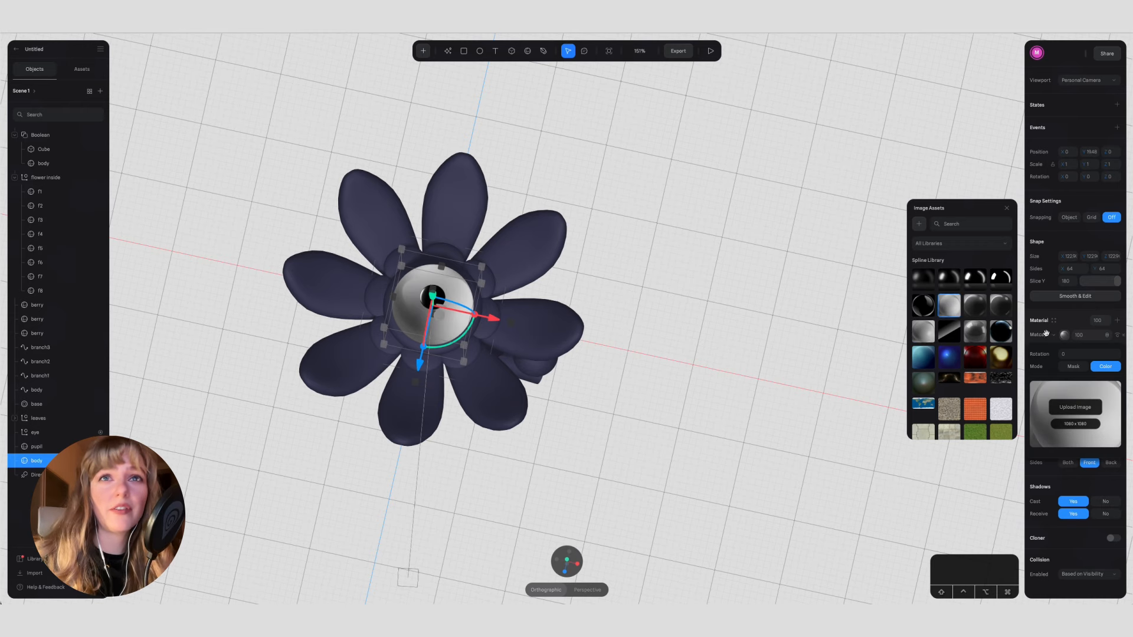
Step: Try the Screen blend mode on the eyeball's matcap layer and switch to another blend mode
{"action": "left_click", "coordinate": [1065, 336]}
{"action": "left_click", "coordinate": [1108, 337]}
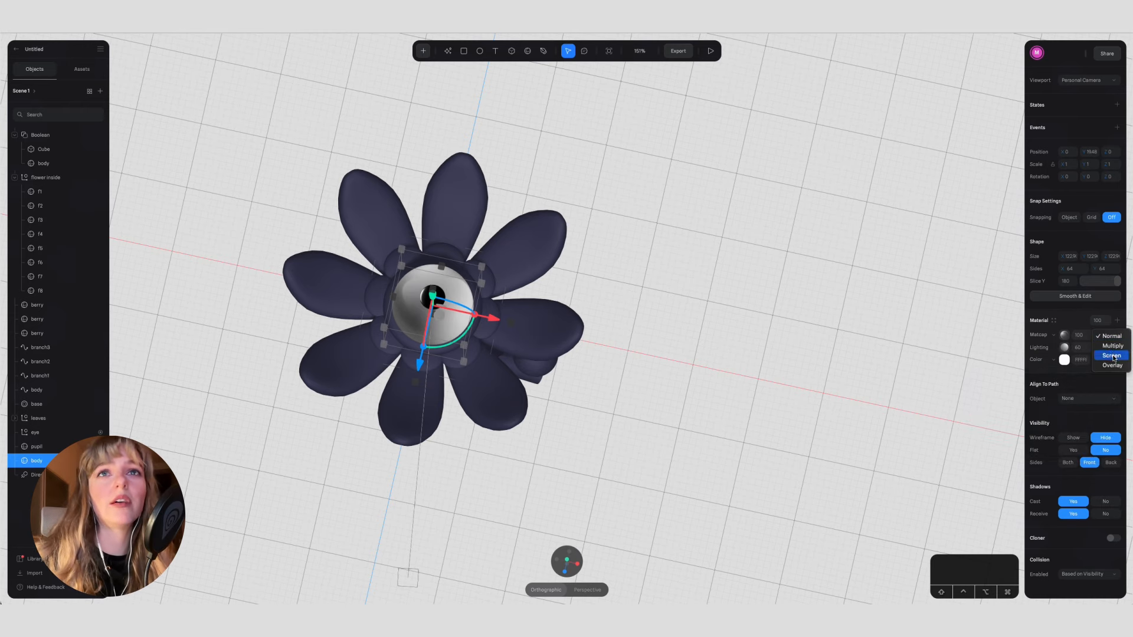
{"action": "left_click", "coordinate": [1113, 357]}
{"action": "left_click", "coordinate": [1107, 337]}
{"action": "left_click", "coordinate": [1110, 347]}
Step: Place the eyeball's matcap layer beneath Lighting and reduce its opacity, checking the shading from another angle
{"action": "left_click_drag", "start_coordinate": [1038, 336], "coordinate": [1039, 354]}
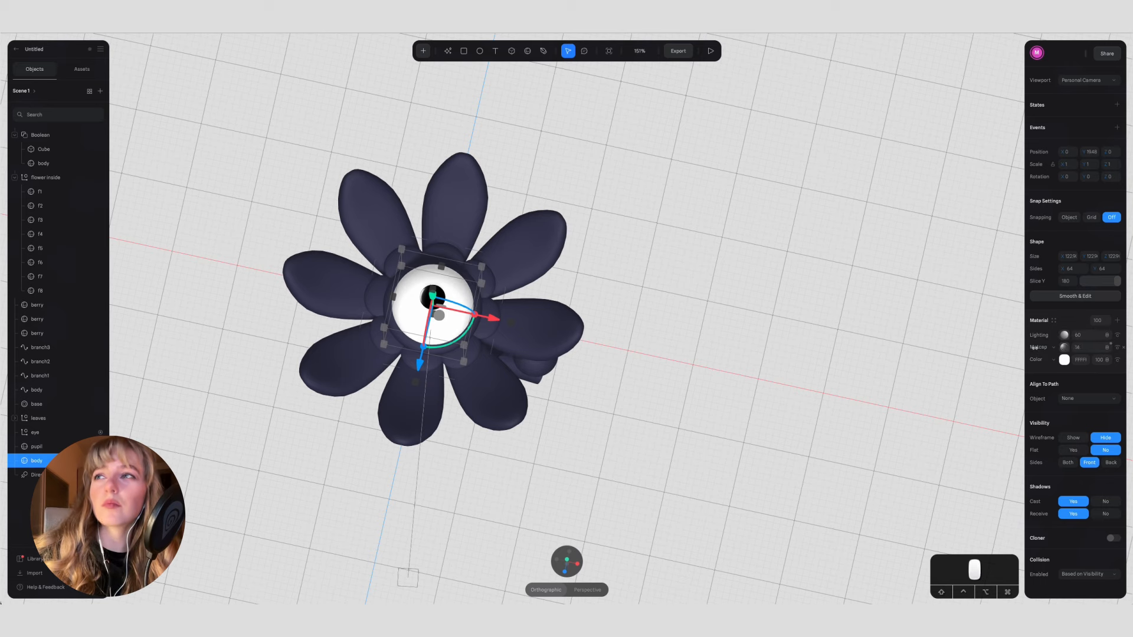
{"action": "left_click", "coordinate": [1117, 346]}
{"action": "left_click", "coordinate": [1093, 323]}
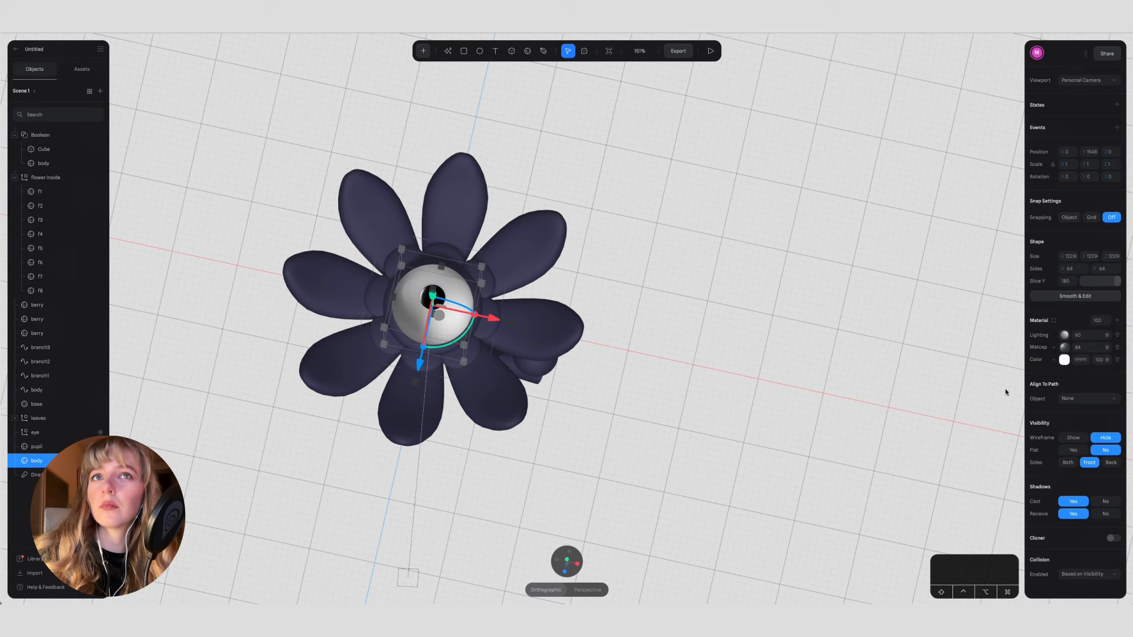
{"action": "left_click", "coordinate": [702, 431]}
{"action": "left_click_drag", "start_coordinate": [629, 449], "coordinate": [602, 428], "text": "alt"}
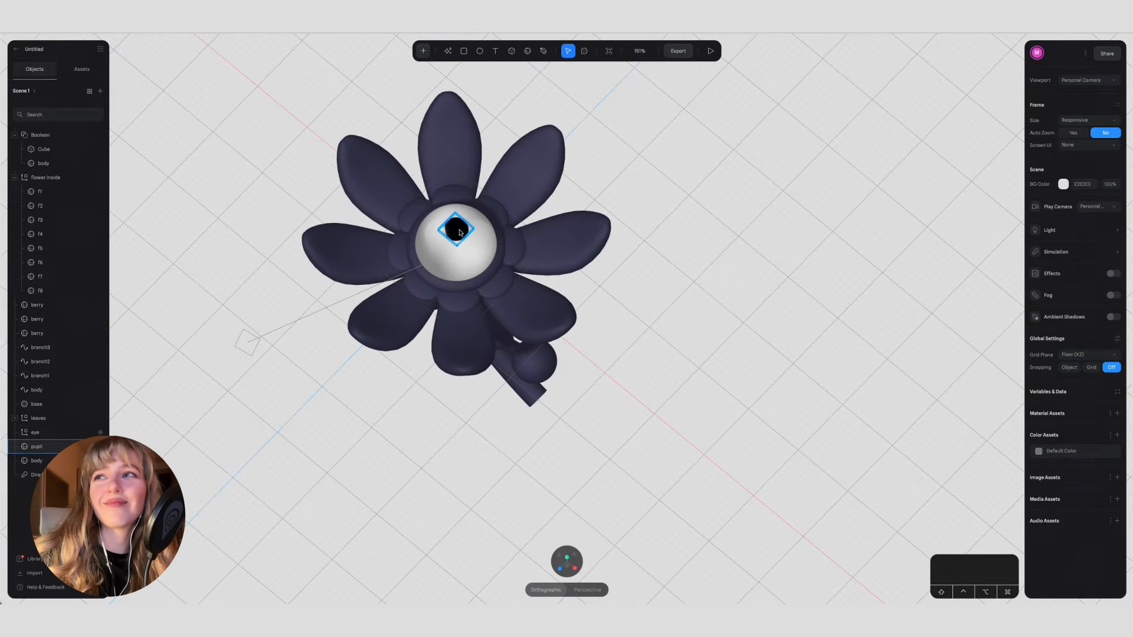
Step: Thicken the pupil to a height of about 12.5 and lower it slightly into the eyeball
{"action": "left_click", "coordinate": [458, 230]}
{"action": "scroll", "coordinate": [457, 235], "scroll_direction": "up", "scroll_amount": 5}
{"action": "scroll", "coordinate": [450, 230], "scroll_direction": "up", "scroll_amount": 1}
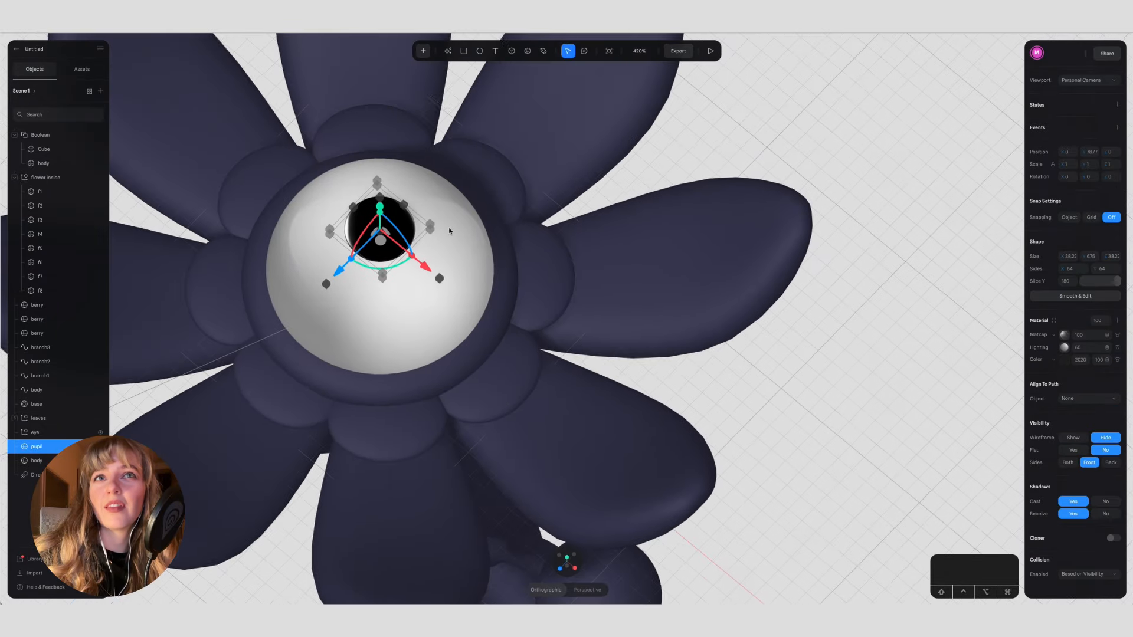
{"action": "left_click", "coordinate": [566, 557]}
{"action": "left_click", "coordinate": [566, 572]}
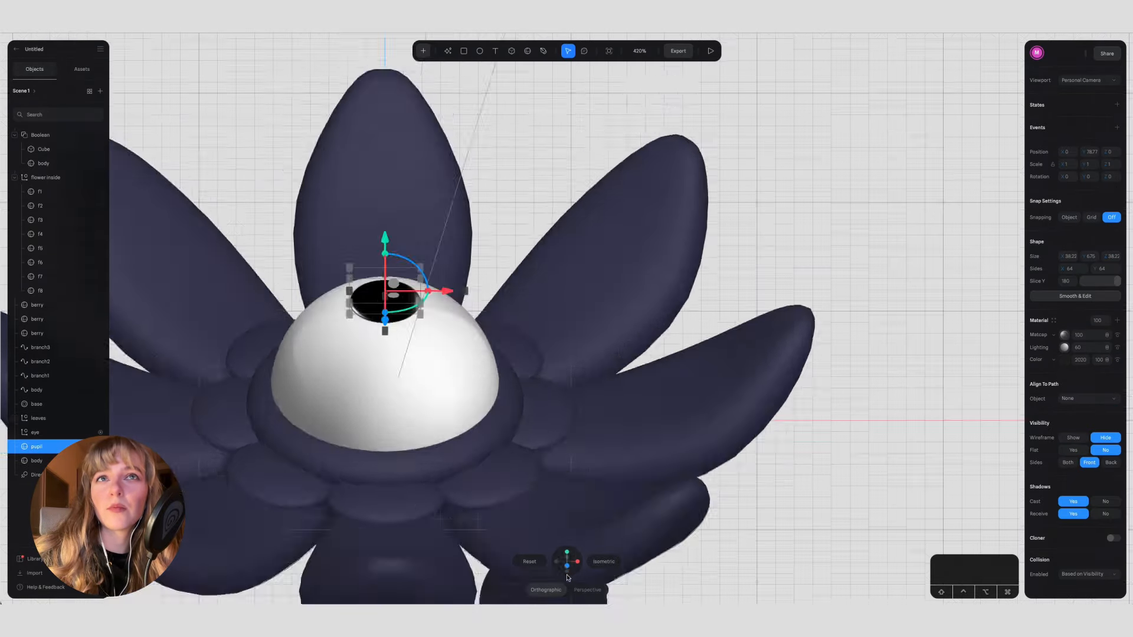
{"action": "left_click", "coordinate": [411, 234]}
{"action": "left_click", "coordinate": [399, 241]}
{"action": "left_click_drag", "start_coordinate": [407, 236], "coordinate": [407, 231], "text": "alt"}
{"action": "left_click_drag", "start_coordinate": [385, 182], "coordinate": [385, 186]}
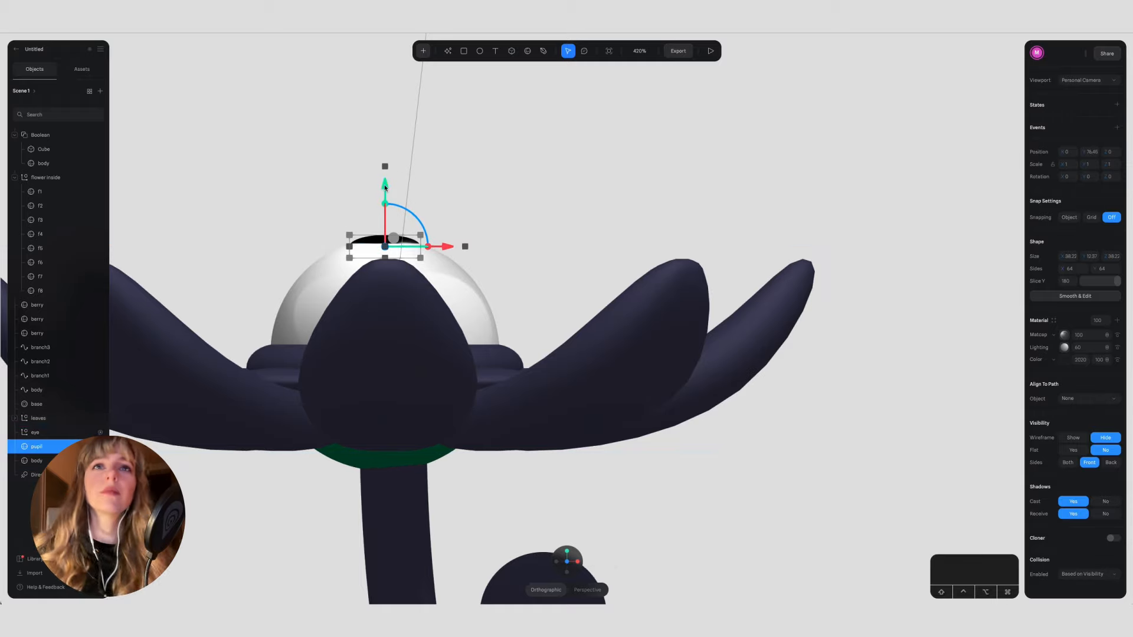
Step: Replace the pupil's matcap with the black image with bright white highlights from the Spline Library and preview the scene
{"action": "left_click", "coordinate": [567, 551]}
{"action": "left_click", "coordinate": [1064, 334]}
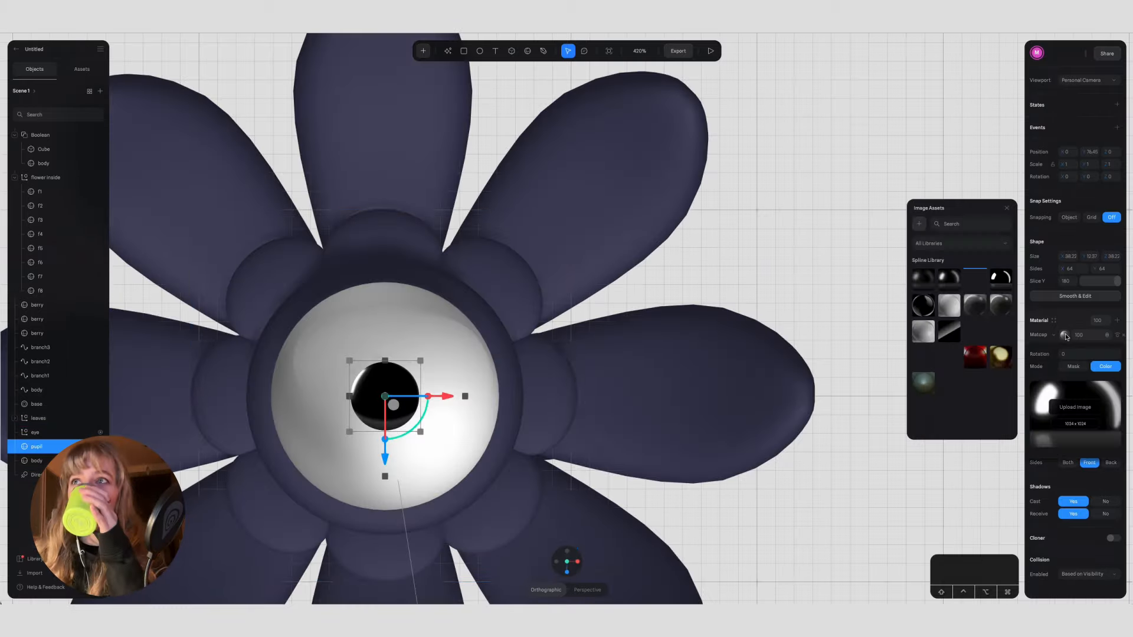
{"action": "left_click", "coordinate": [1001, 279]}
{"action": "left_click", "coordinate": [770, 231]}
{"action": "left_click", "coordinate": [711, 51]}
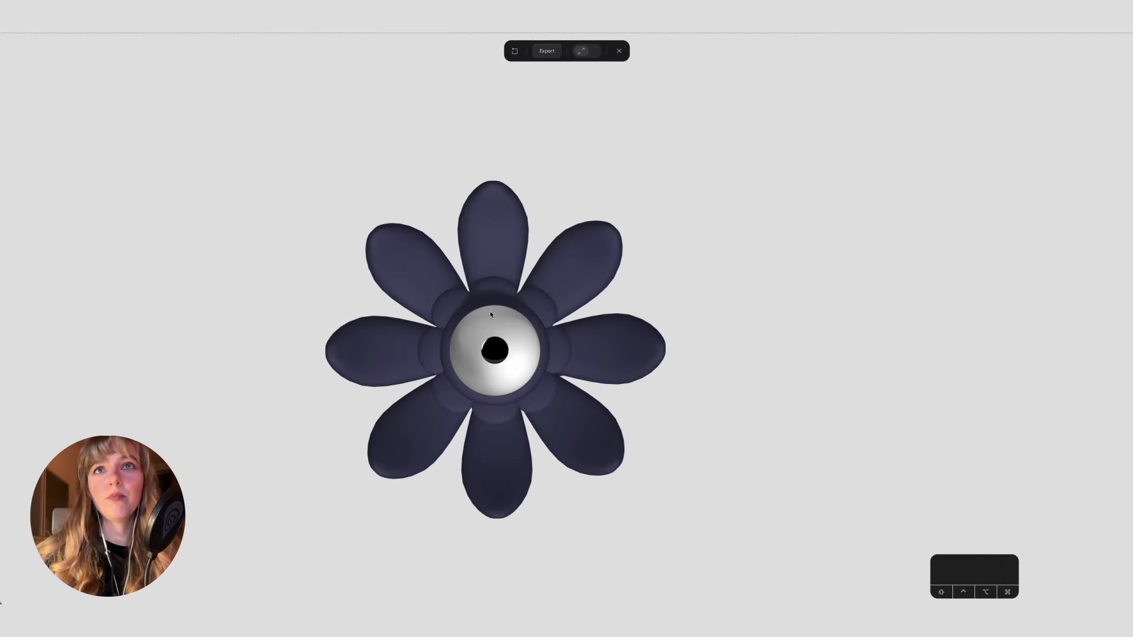
{"action": "left_click", "coordinate": [619, 51]}
Step: Group the eyeball body, the pupil and the existing eye group together
{"action": "left_click", "coordinate": [357, 426]}
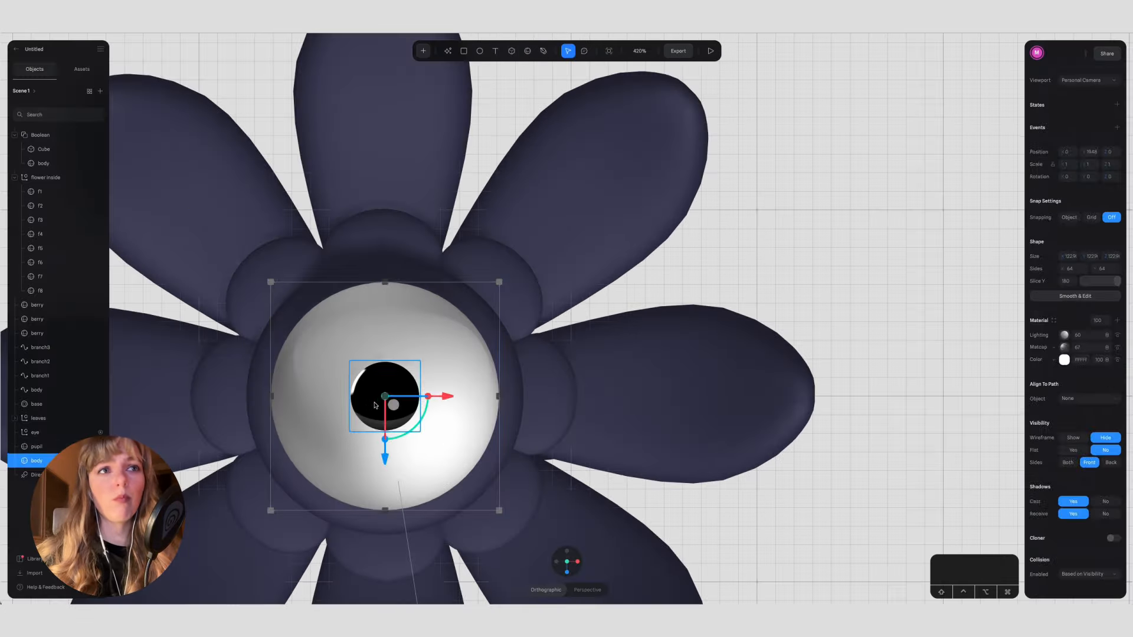
{"action": "left_click", "coordinate": [55, 437]}
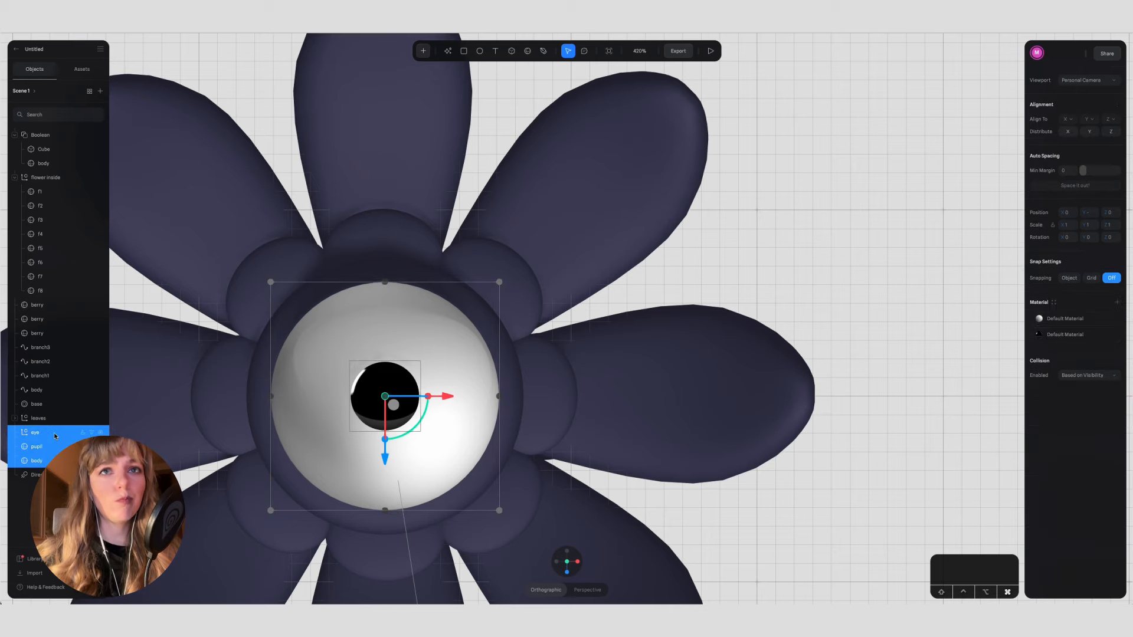
{"action": "key", "text": "super+g"}
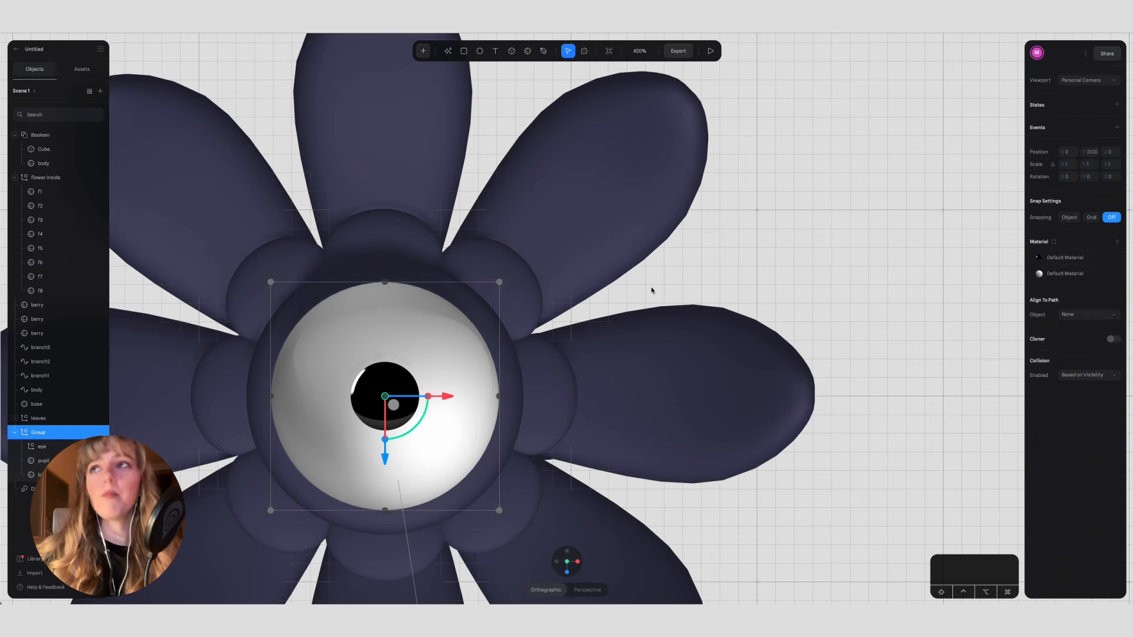
Step: Add a Look At event targeting the cursor to the new eye group, set its plane distance to 500, and preview the tracking
{"action": "left_click", "coordinate": [1117, 127]}
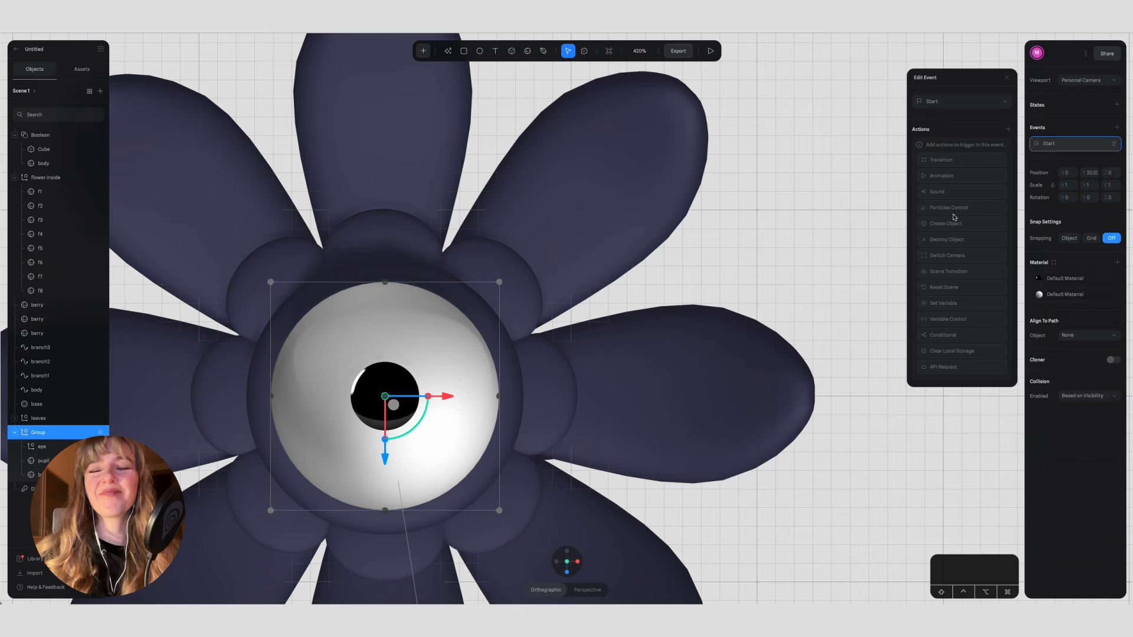
{"action": "left_click", "coordinate": [962, 101]}
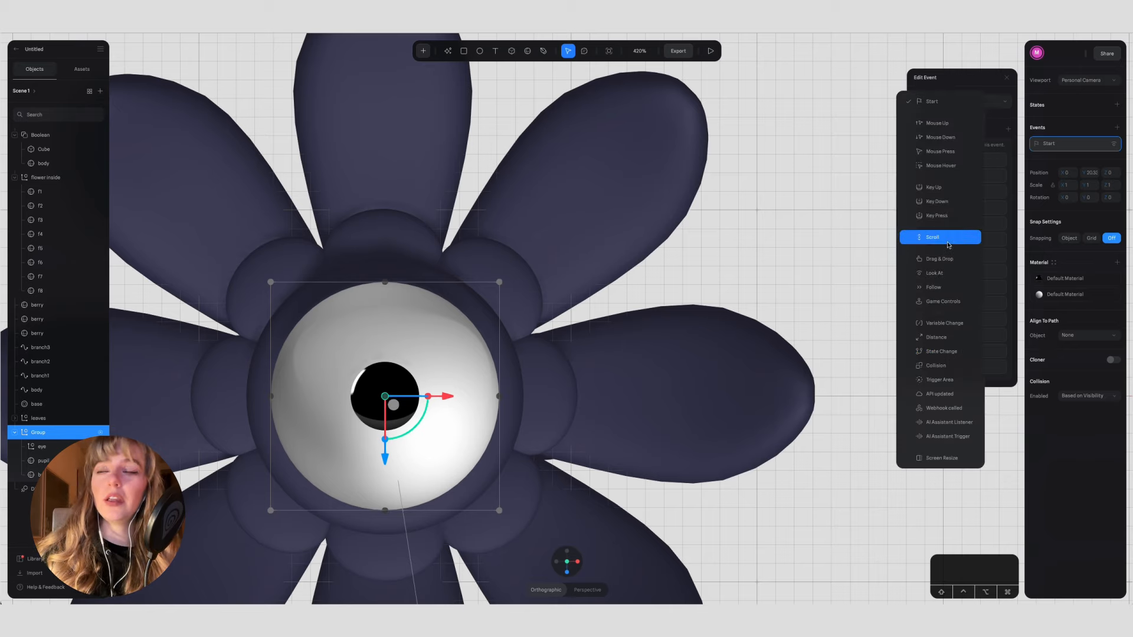
{"action": "left_click", "coordinate": [946, 273]}
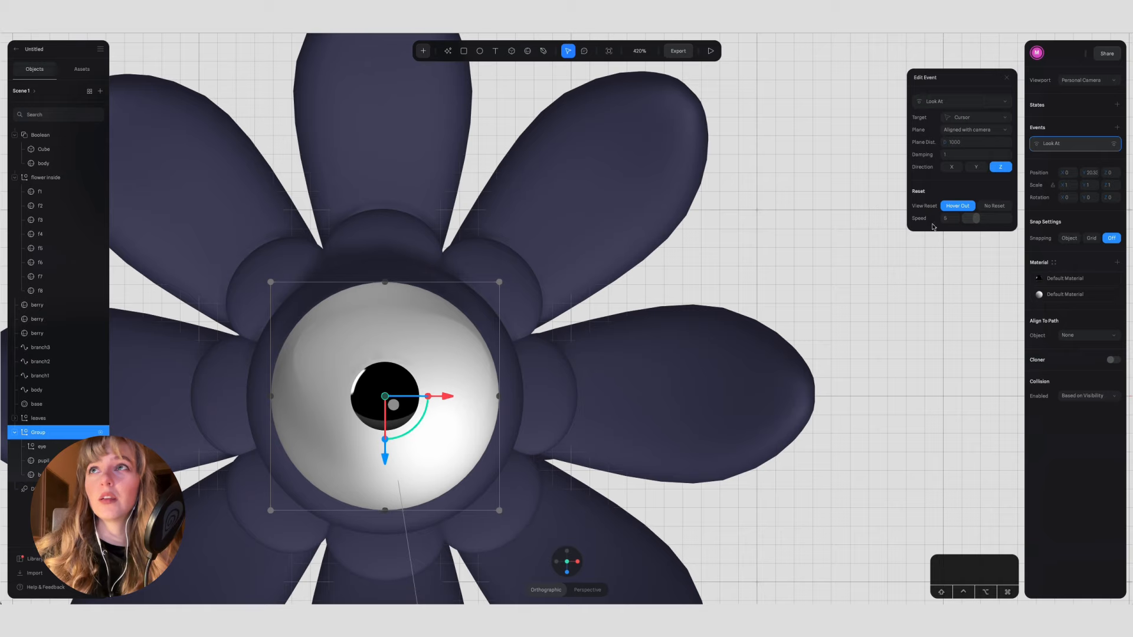
{"action": "type", "text": "500"}
{"action": "key", "text": "Return"}
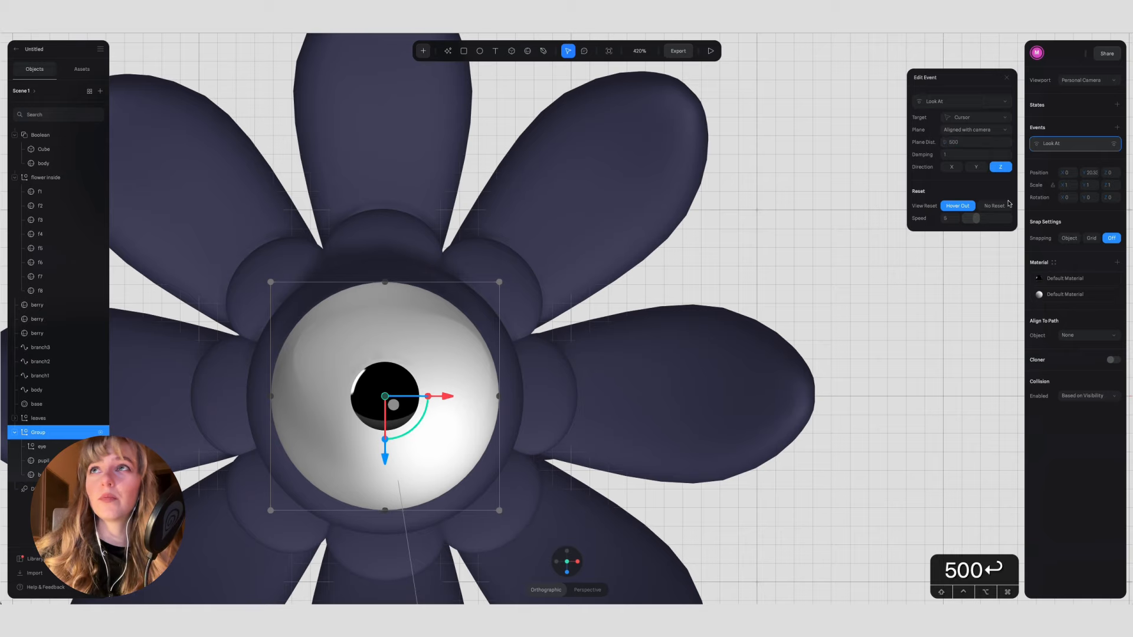
{"action": "left_click", "coordinate": [711, 50]}
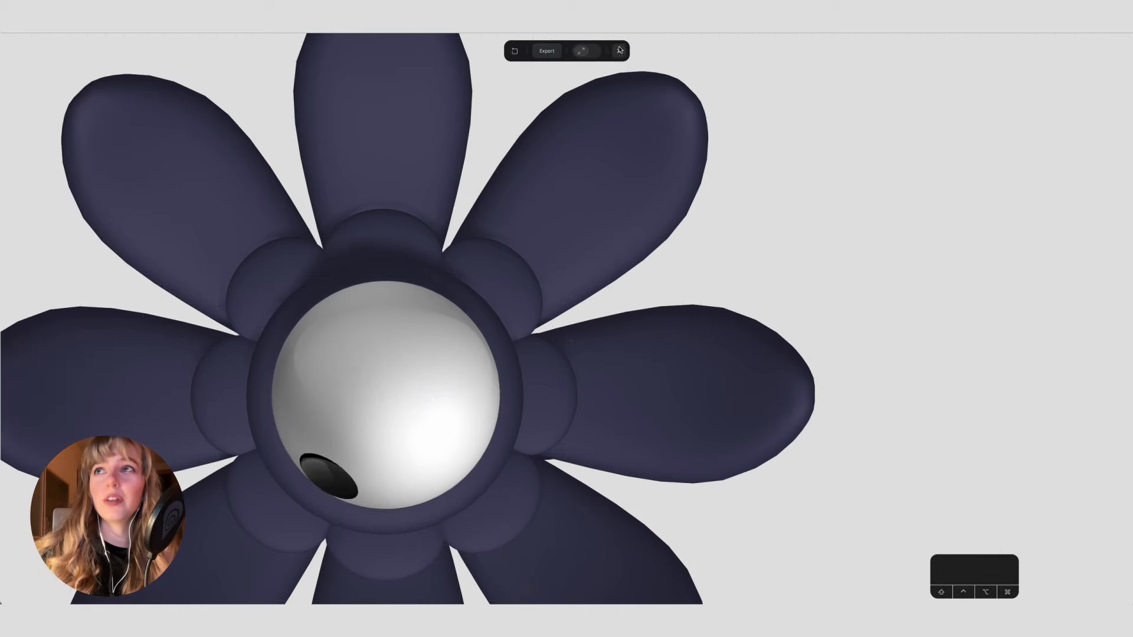
{"action": "left_click", "coordinate": [619, 50]}
{"action": "left_click", "coordinate": [710, 51]}
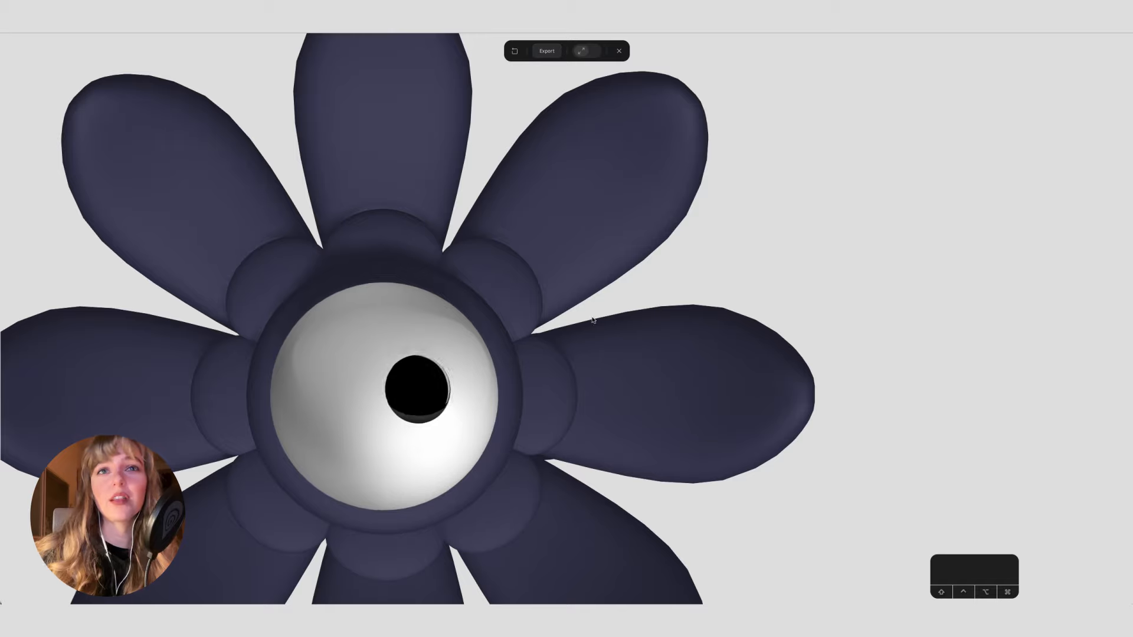
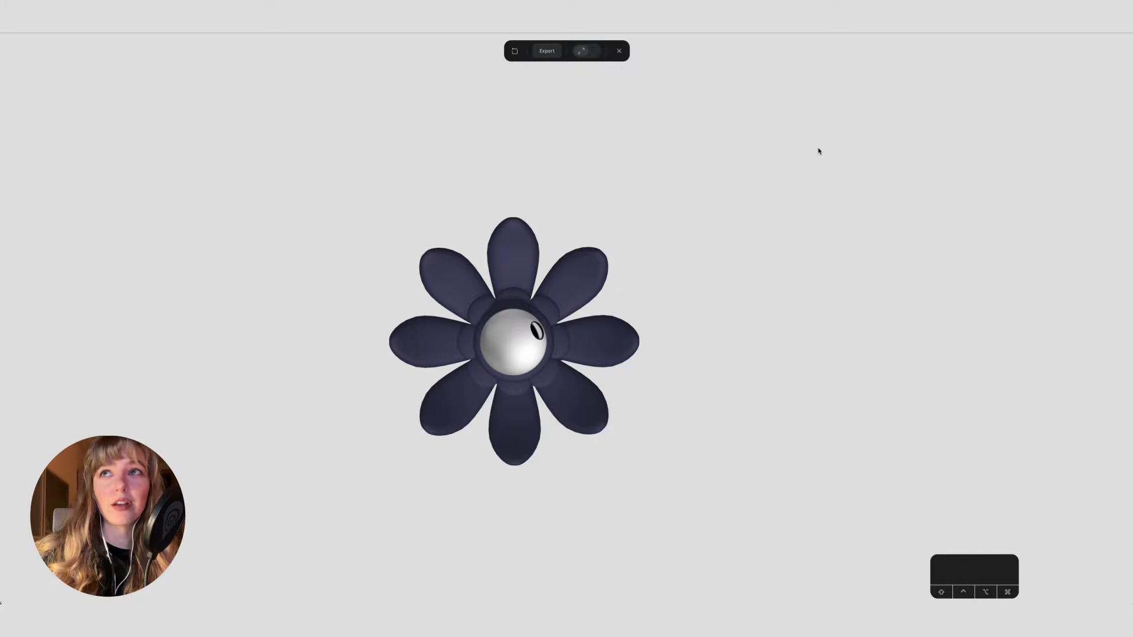
Step: Exit the preview and recolor the base ring around the eyeball dark green
{"action": "left_click", "coordinate": [619, 51]}
{"action": "left_click", "coordinate": [868, 461]}
{"action": "scroll", "coordinate": [867, 460], "scroll_direction": "down", "scroll_amount": 5}
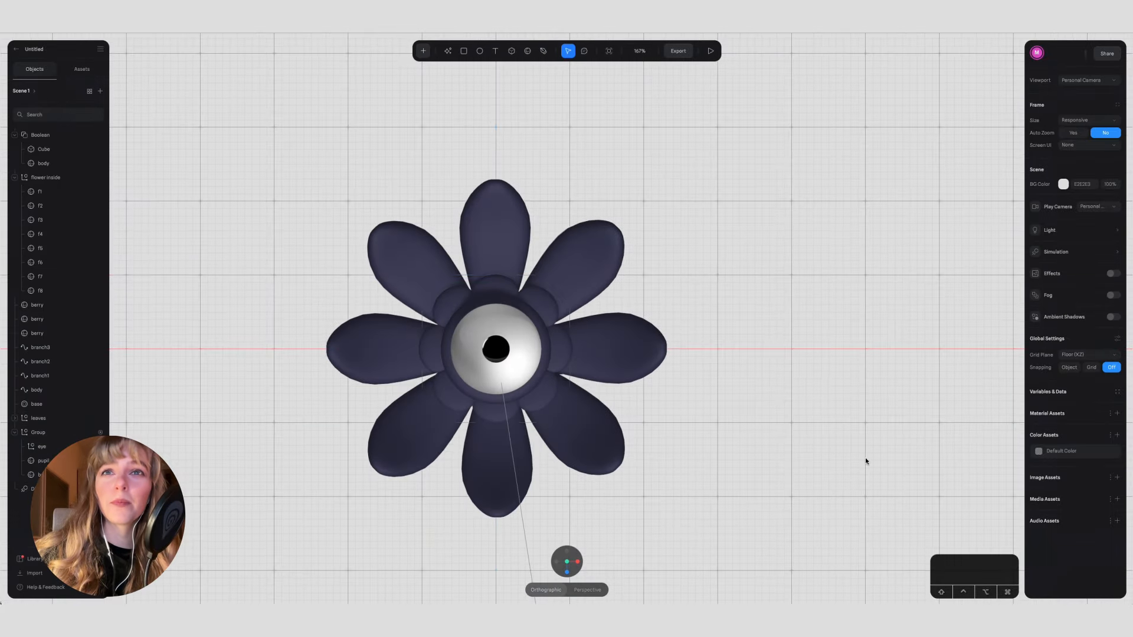
{"action": "left_click", "coordinate": [536, 382]}
{"action": "left_click", "coordinate": [1064, 397]}
{"action": "left_click_drag", "start_coordinate": [1100, 513], "coordinate": [1084, 516]}
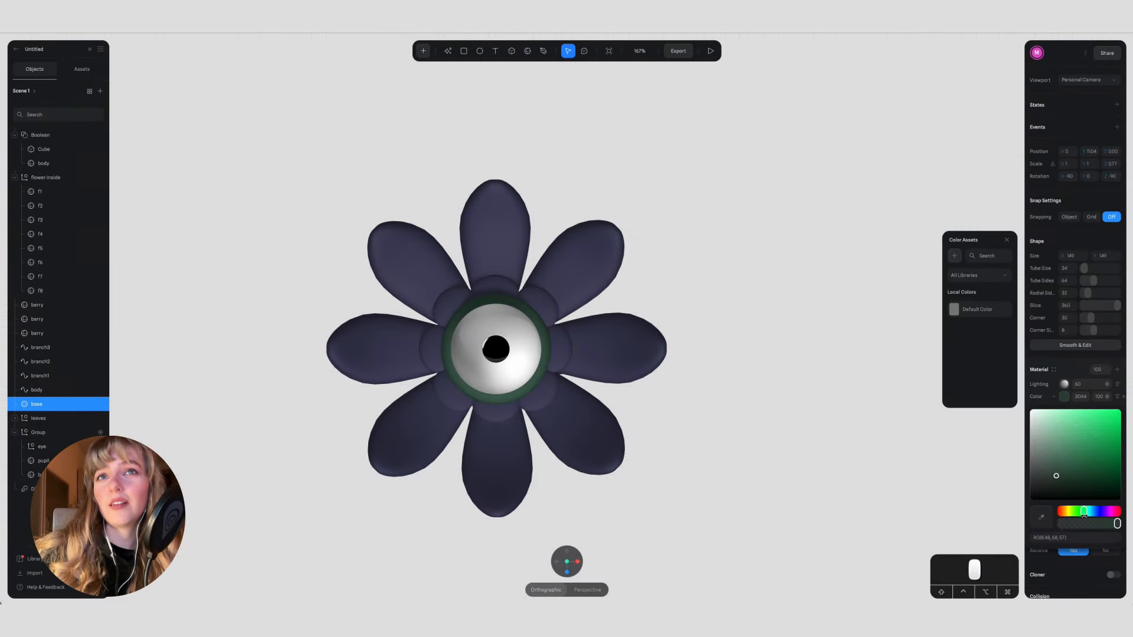
Step: Try a light pink color on the group of outer petals
{"action": "left_click", "coordinate": [604, 341]}
{"action": "left_click", "coordinate": [1065, 269]}
{"action": "left_click_drag", "start_coordinate": [1081, 337], "coordinate": [1081, 321]}
{"action": "left_click_drag", "start_coordinate": [1098, 384], "coordinate": [1102, 384]}
{"action": "left_click_drag", "start_coordinate": [1057, 303], "coordinate": [1030, 305]}
{"action": "left_click_drag", "start_coordinate": [1071, 383], "coordinate": [1065, 384]}
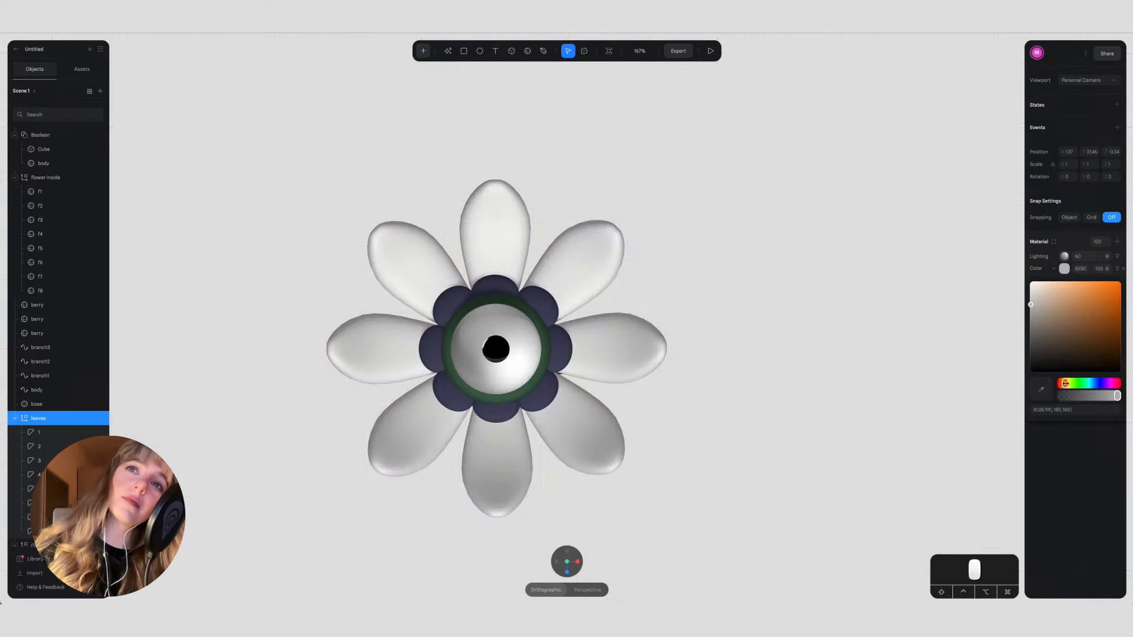
{"action": "left_click_drag", "start_coordinate": [1045, 298], "coordinate": [1068, 314]}
{"action": "left_click", "coordinate": [1110, 384]}
{"action": "left_click_drag", "start_coordinate": [1110, 384], "coordinate": [1113, 384]}
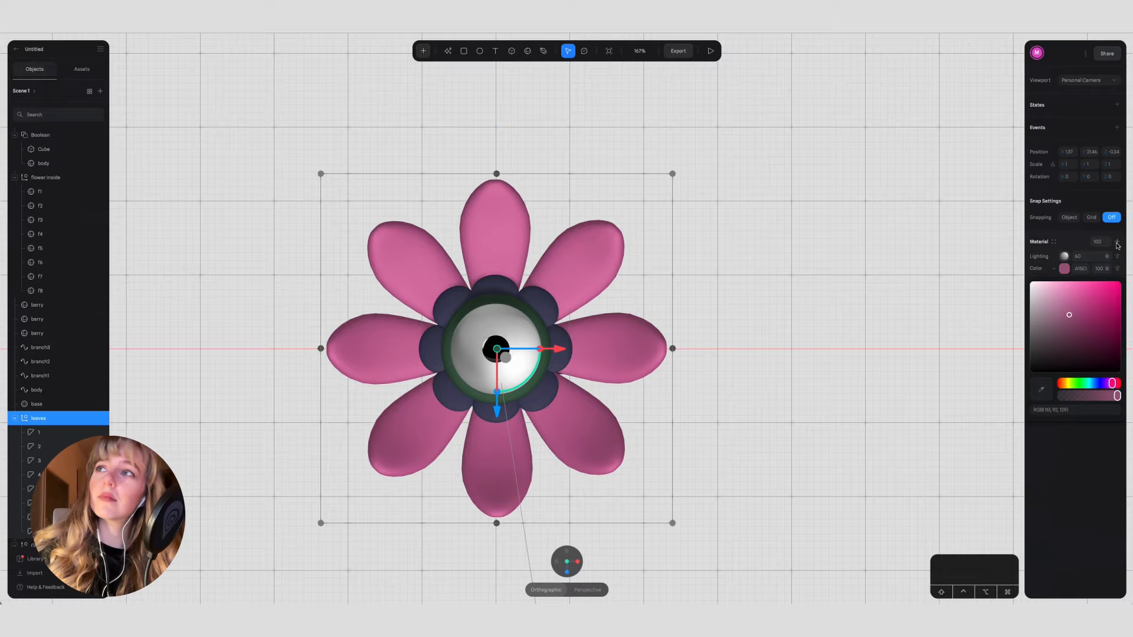
{"action": "left_click_drag", "start_coordinate": [1082, 318], "coordinate": [1064, 296]}
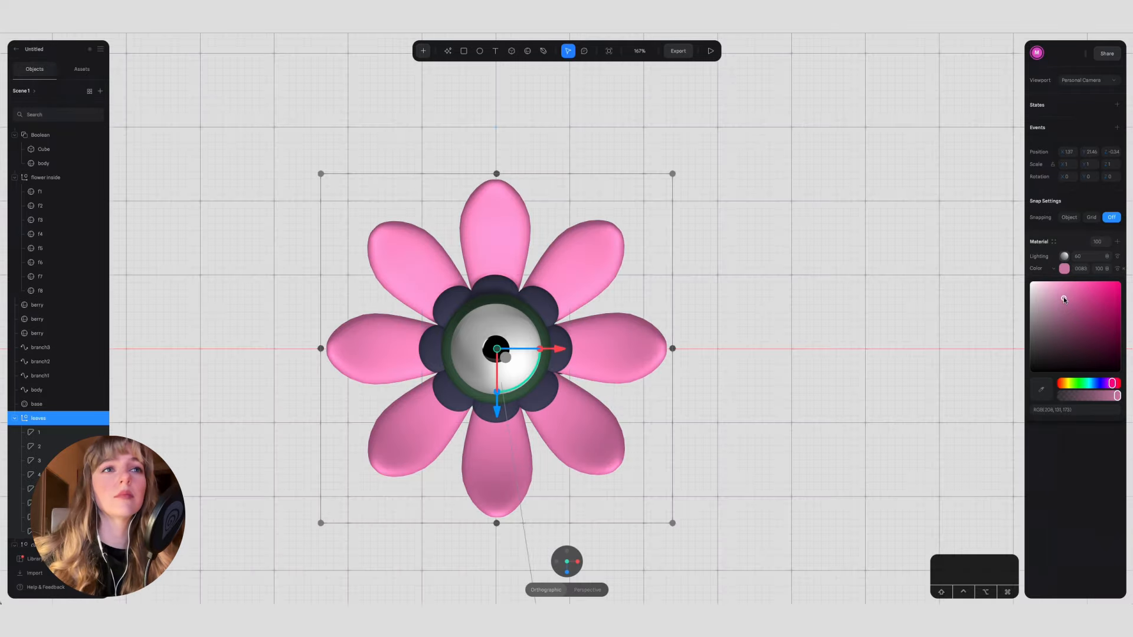
Step: Try a hot pink color on the small inner petals around the eye
{"action": "left_click", "coordinate": [543, 314]}
{"action": "left_click", "coordinate": [1064, 270]}
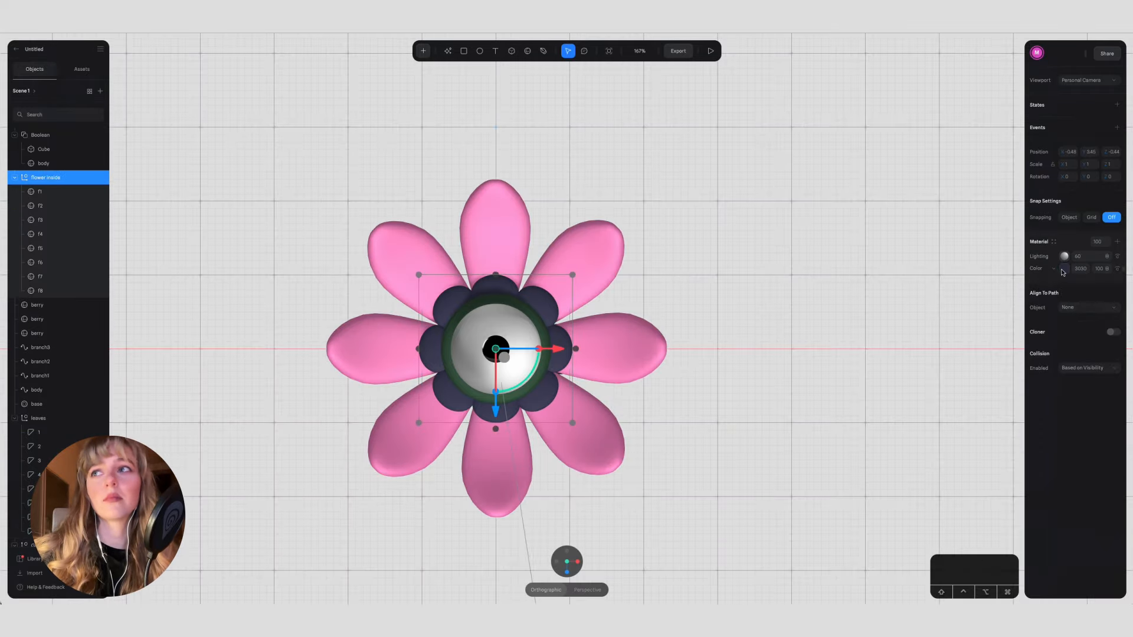
{"action": "left_click", "coordinate": [1063, 270]}
{"action": "left_click_drag", "start_coordinate": [1097, 385], "coordinate": [1054, 384]}
{"action": "mouse_move", "coordinate": [1081, 297]}
{"action": "left_mouse_down"}
{"action": "mouse_move", "coordinate": [1093, 306]}
{"action": "mouse_move", "coordinate": [1081, 305]}
{"action": "left_mouse_up"}
{"action": "left_click_drag", "start_coordinate": [1108, 385], "coordinate": [1103, 384]}
Step: Recolor the group of outer petals blue-violet
{"action": "left_click", "coordinate": [640, 354]}
{"action": "left_click", "coordinate": [1063, 269]}
{"action": "left_click", "coordinate": [1074, 317]}
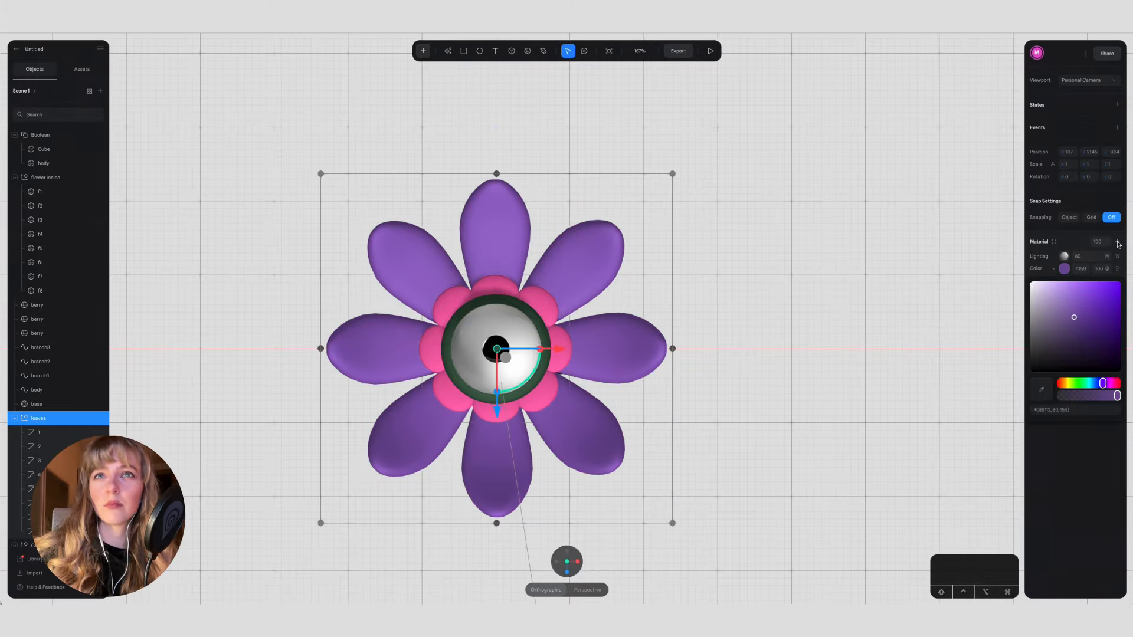
{"action": "left_click_drag", "start_coordinate": [1103, 384], "coordinate": [1097, 384]}
Step: Recolor the flower inside group of small petals bright blue
{"action": "left_click", "coordinate": [547, 390]}
{"action": "left_click", "coordinate": [1065, 269]}
{"action": "left_click", "coordinate": [1083, 297]}
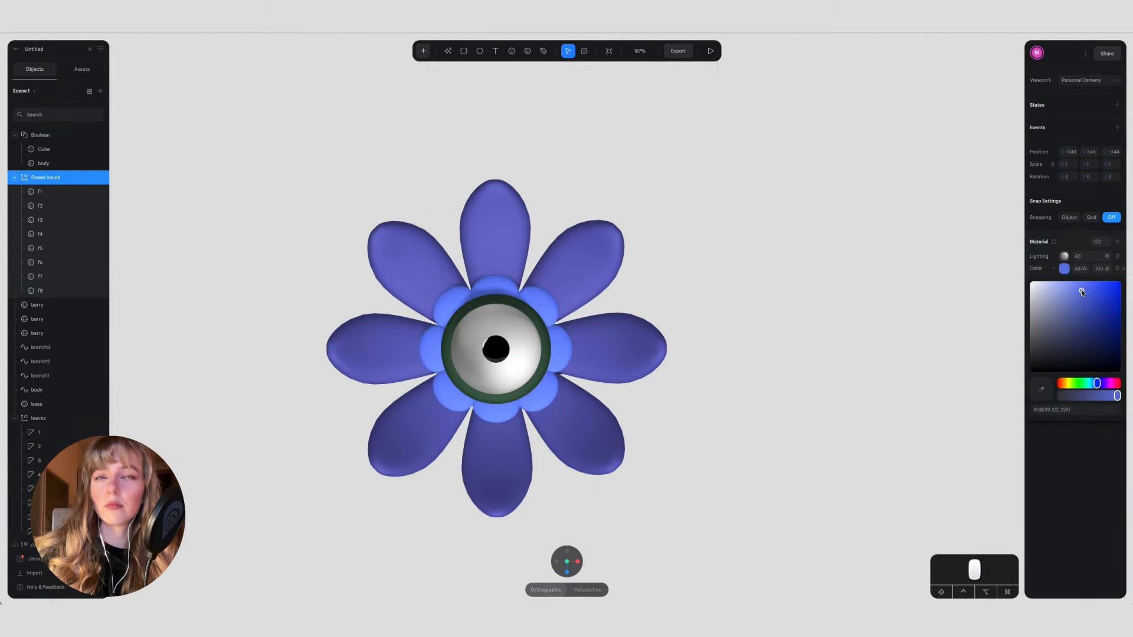
Step: Add a Toon layer to the material of the outer petals
{"action": "left_click", "coordinate": [613, 243]}
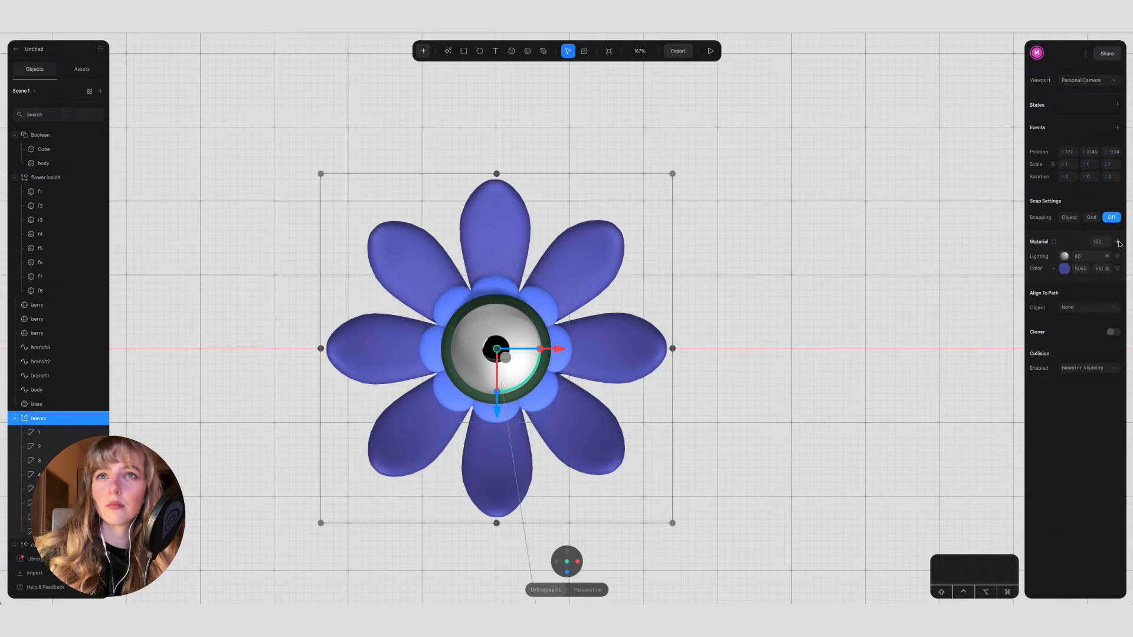
{"action": "left_click", "coordinate": [1118, 242]}
{"action": "left_click", "coordinate": [1052, 258]}
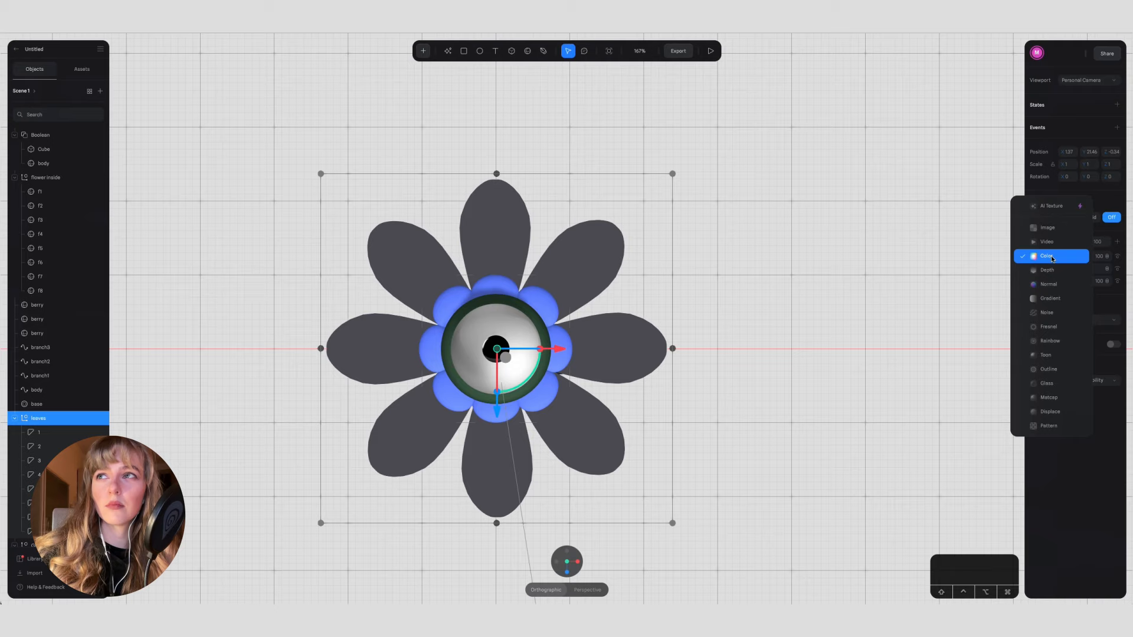
{"action": "left_click", "coordinate": [1053, 355]}
{"action": "left_click", "coordinate": [1109, 258]}
{"action": "left_click", "coordinate": [1112, 268]}
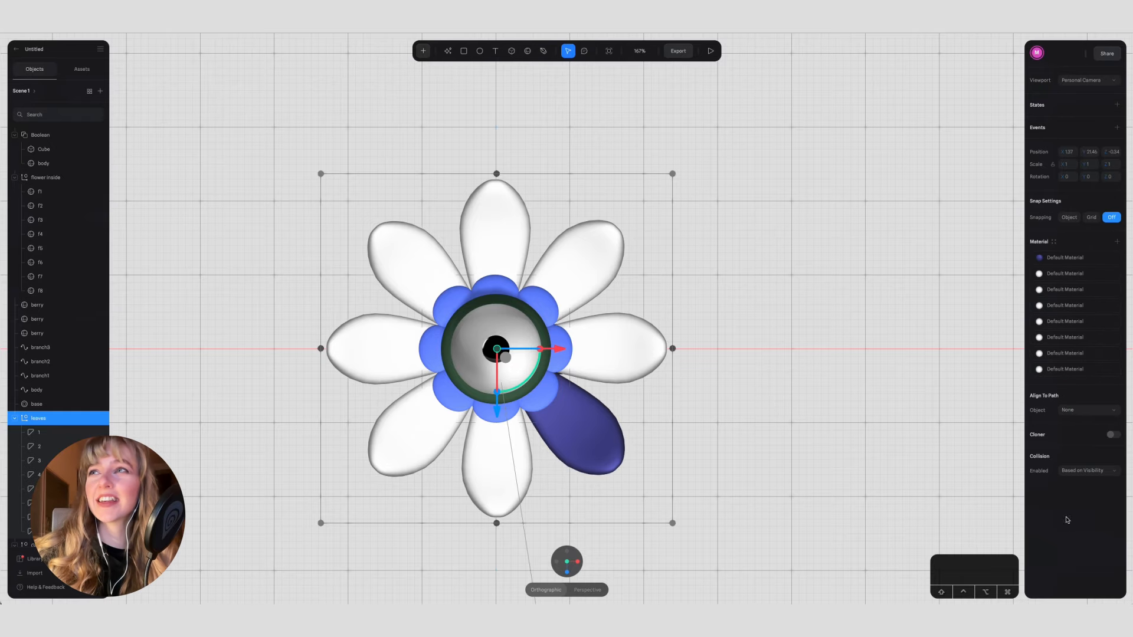
Step: Place the outer petals' Toon layer above their Lighting layer and check its settings
{"action": "left_click_drag", "start_coordinate": [769, 468], "coordinate": [1023, 335]}
{"action": "mouse_move", "coordinate": [1071, 256]}
{"action": "left_mouse_down"}
{"action": "mouse_move", "coordinate": [1054, 256]}
{"action": "mouse_move", "coordinate": [1065, 273]}
{"action": "left_mouse_up"}
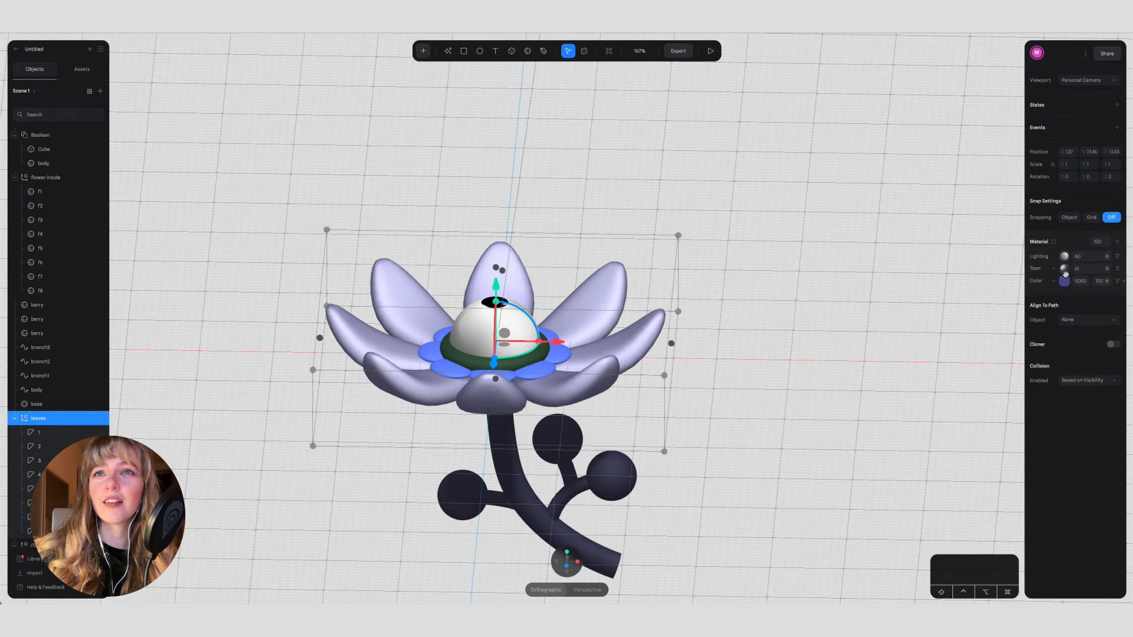
{"action": "left_click", "coordinate": [1064, 256]}
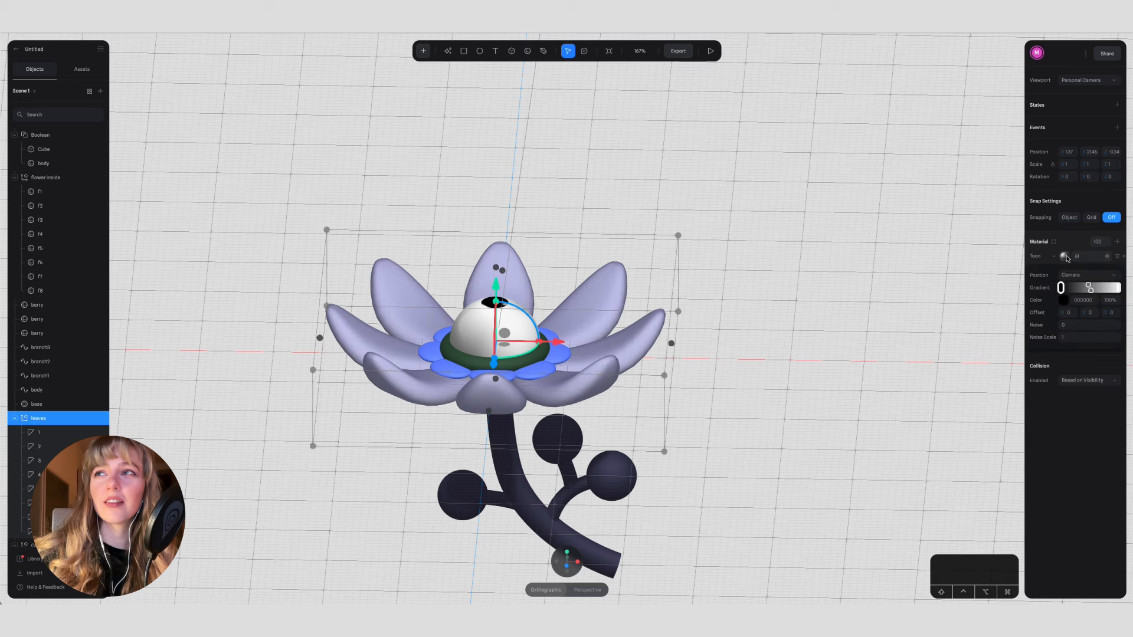
{"action": "left_click", "coordinate": [1080, 279]}
{"action": "left_click", "coordinate": [1070, 261]}
{"action": "left_click", "coordinate": [817, 328]}
{"action": "mouse_move", "coordinate": [817, 328]}
{"action": "left_mouse_down", "text": "alt"}
{"action": "mouse_move", "coordinate": [749, 364]}
{"action": "mouse_move", "coordinate": [555, 295]}
{"action": "left_mouse_up", "text": "alt"}
{"action": "left_click", "coordinate": [554, 295]}
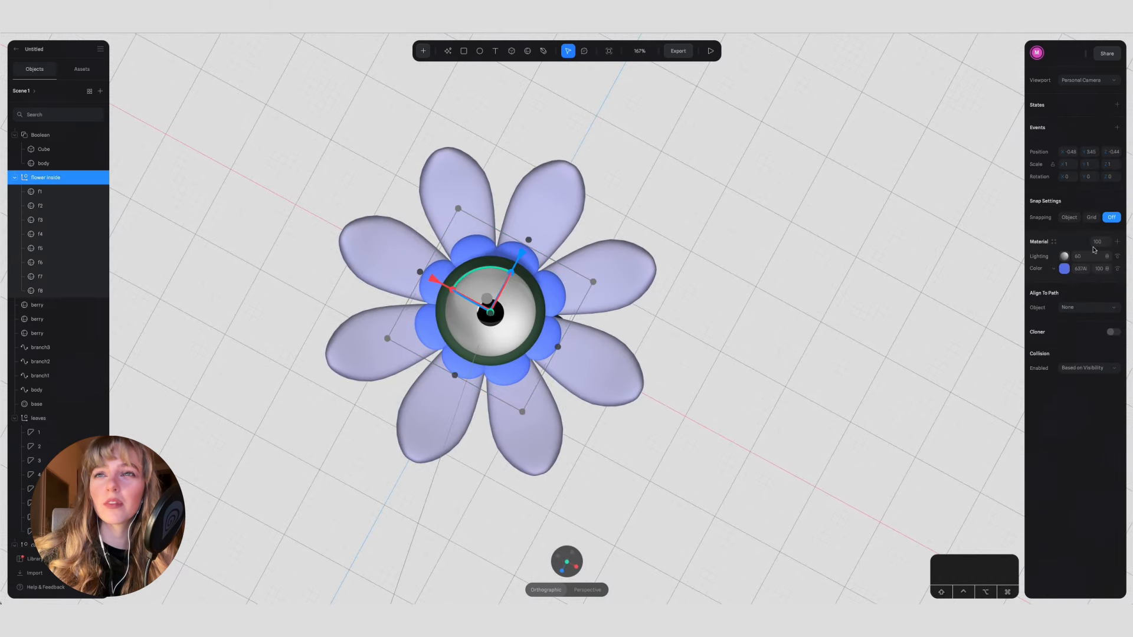
{"action": "left_click", "coordinate": [1117, 243]}
{"action": "key", "text": "super+z"}
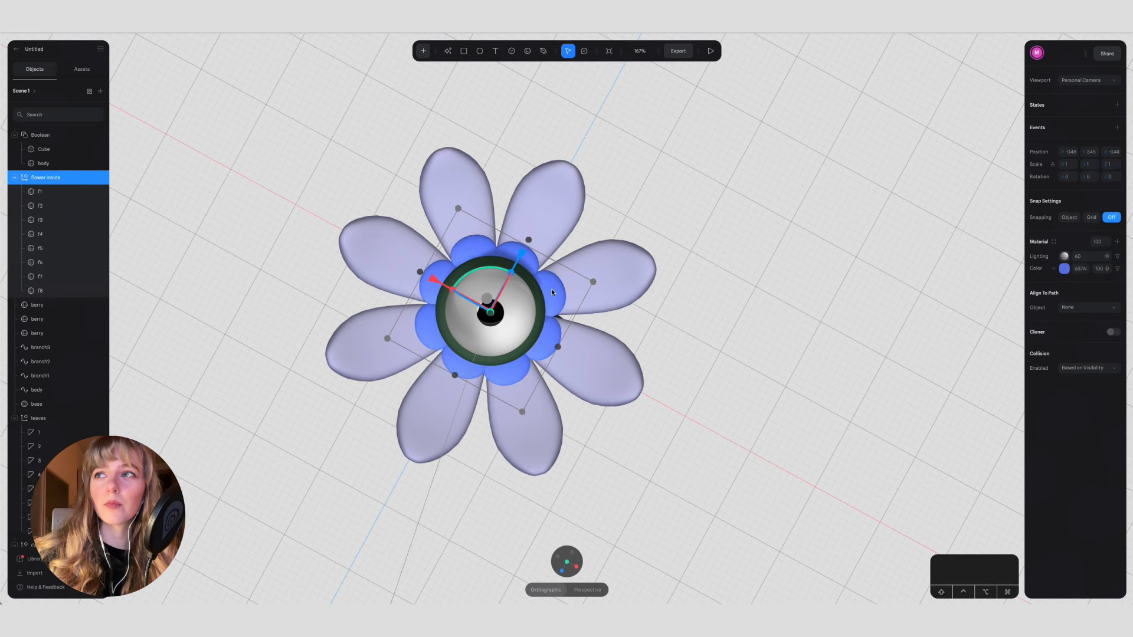
Step: Add a Matcap layer to the single inner petal f6 and place it below the Lighting layer
{"action": "double_click", "coordinate": [551, 289]}
{"action": "left_click", "coordinate": [1117, 322]}
{"action": "left_click", "coordinate": [1065, 335]}
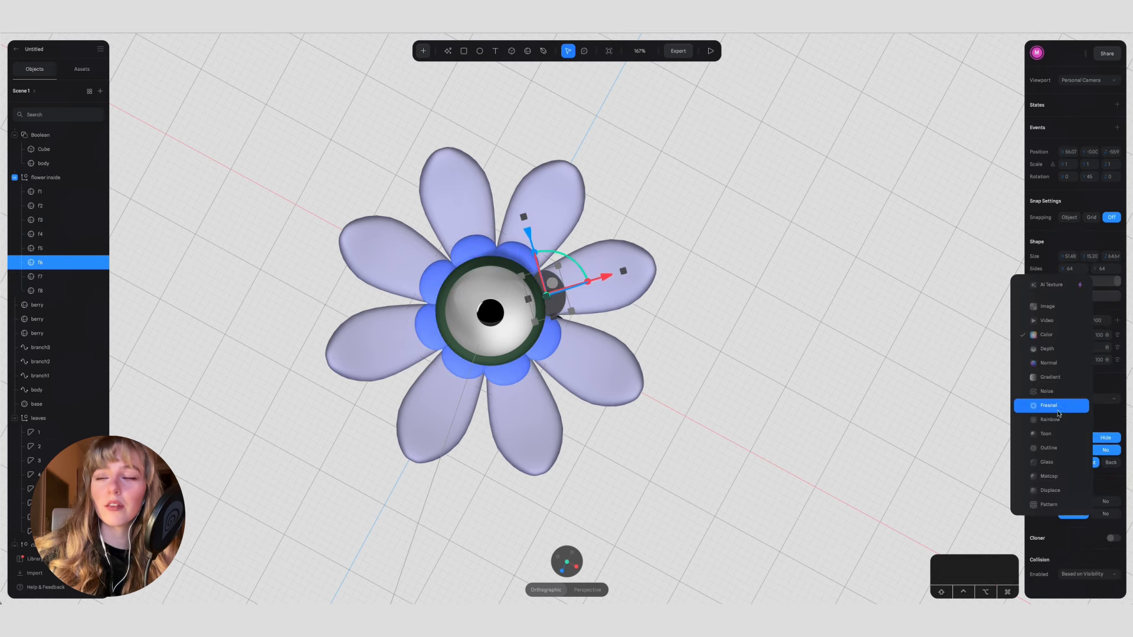
{"action": "left_click", "coordinate": [1053, 433]}
{"action": "left_click", "coordinate": [1060, 336]}
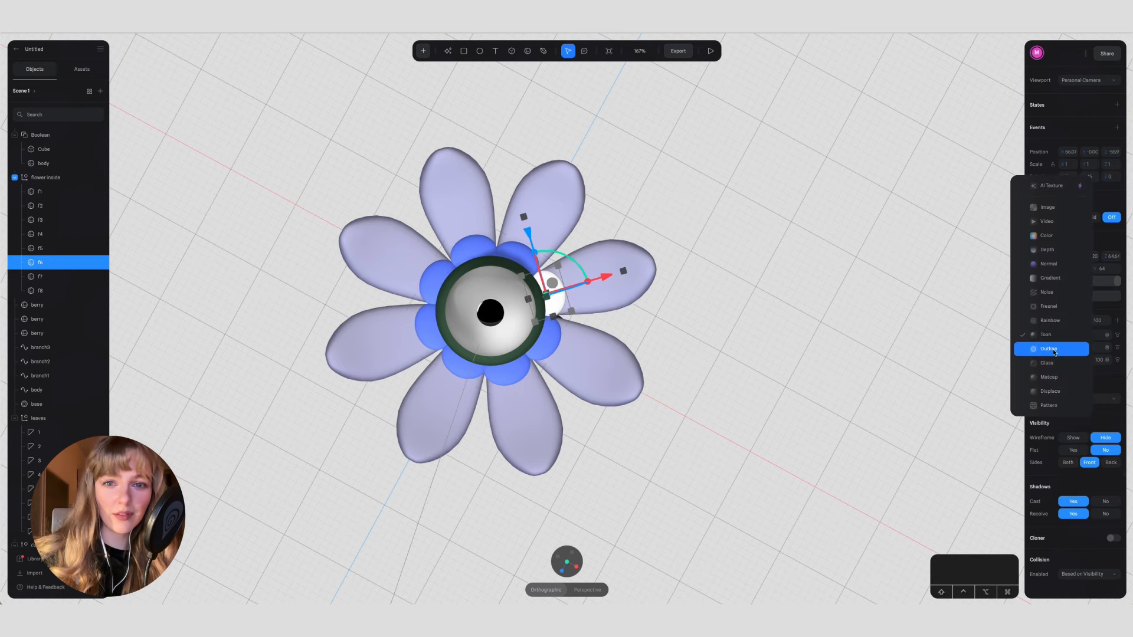
{"action": "left_click", "coordinate": [1059, 372]}
{"action": "left_click_drag", "start_coordinate": [1042, 337], "coordinate": [1044, 358]}
Step: Try several Spline Library images on petal f6's Matcap layer and apply the teal-blue one
{"action": "left_click", "coordinate": [1064, 347]}
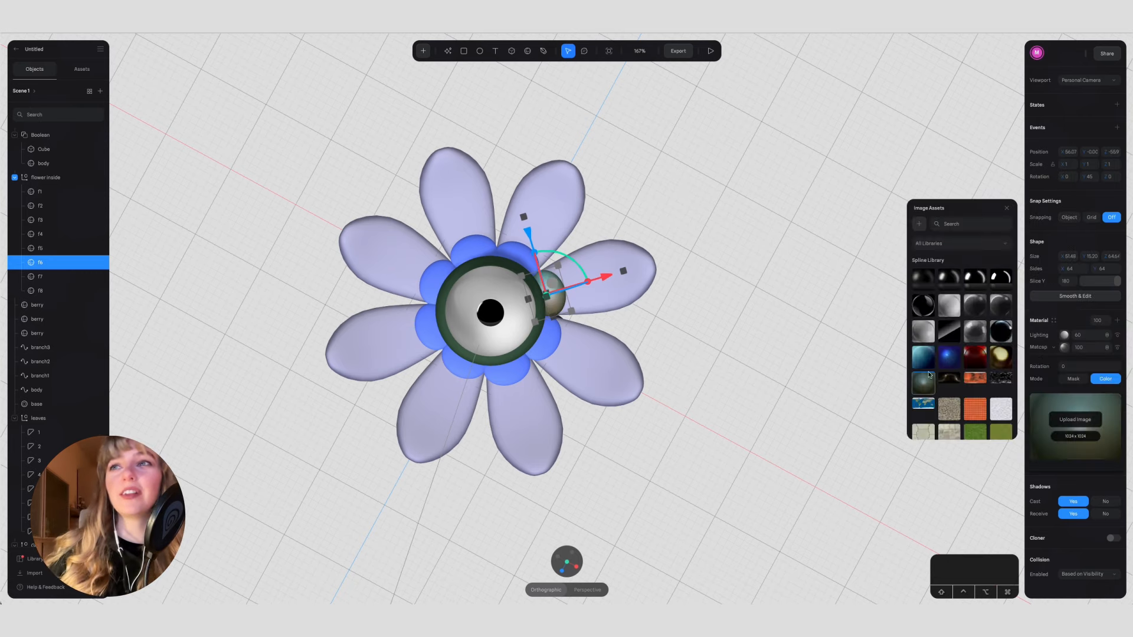
{"action": "left_click", "coordinate": [929, 406]}
{"action": "left_click", "coordinate": [950, 305]}
{"action": "left_click", "coordinate": [1001, 328]}
{"action": "left_click", "coordinate": [923, 360]}
{"action": "left_click", "coordinate": [1071, 312]}
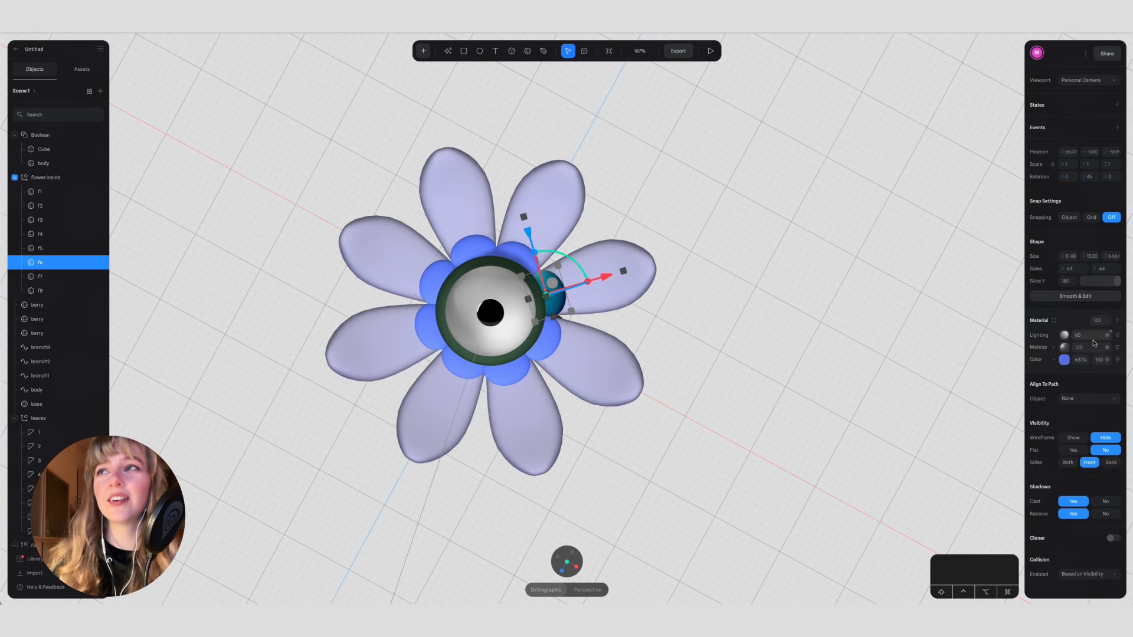
Step: Reduce petal f6's Matcap opacity to 79 and brighten its base color to a vivid blue
{"action": "left_click", "coordinate": [1064, 359]}
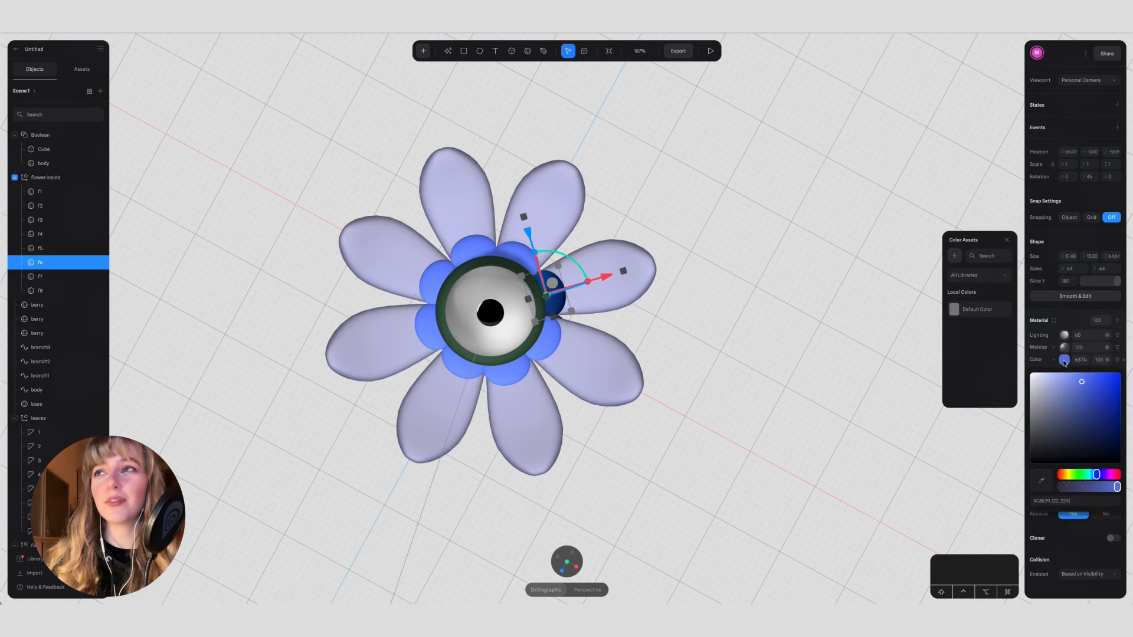
{"action": "mouse_move", "coordinate": [1085, 382]}
{"action": "left_mouse_down"}
{"action": "mouse_move", "coordinate": [1053, 352]}
{"action": "mouse_move", "coordinate": [1096, 376]}
{"action": "mouse_move", "coordinate": [1083, 373]}
{"action": "left_mouse_up"}
{"action": "left_click", "coordinate": [1066, 362]}
{"action": "left_click", "coordinate": [1065, 361]}
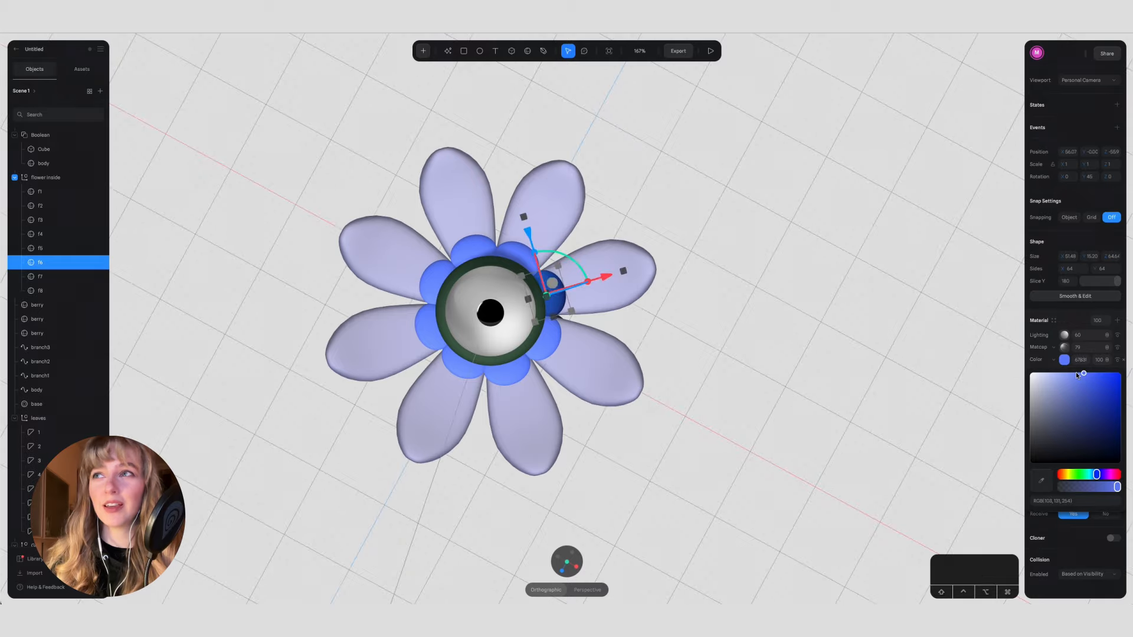
Step: Try a Rainbow layer on petal f6's material and remove it
{"action": "left_click", "coordinate": [1119, 320]}
{"action": "left_click", "coordinate": [1119, 320]}
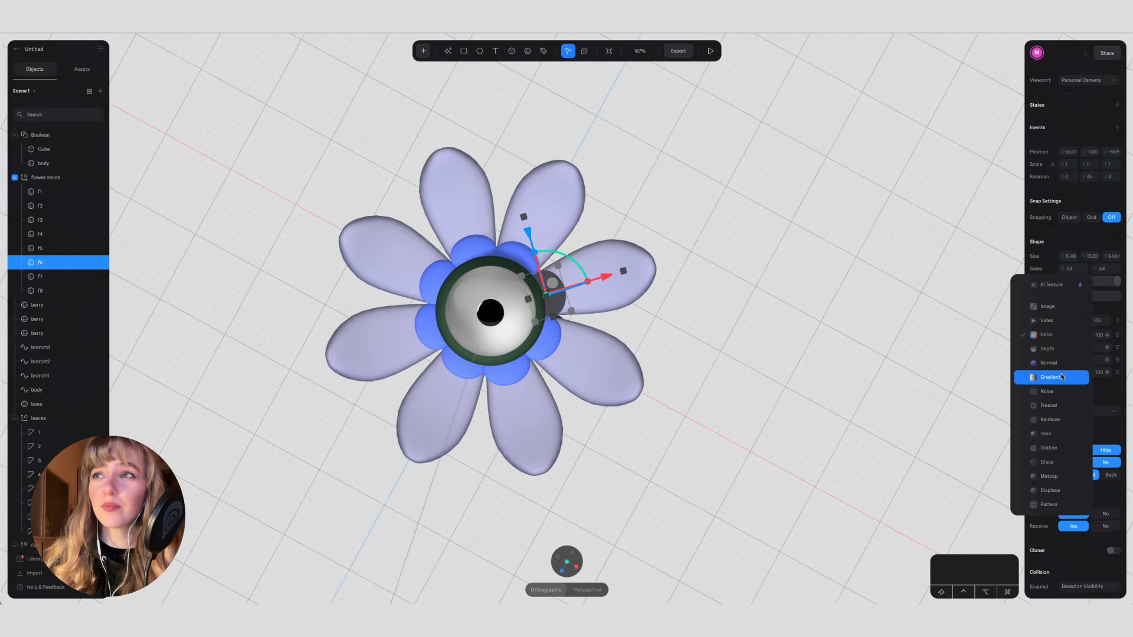
{"action": "left_click", "coordinate": [1057, 419]}
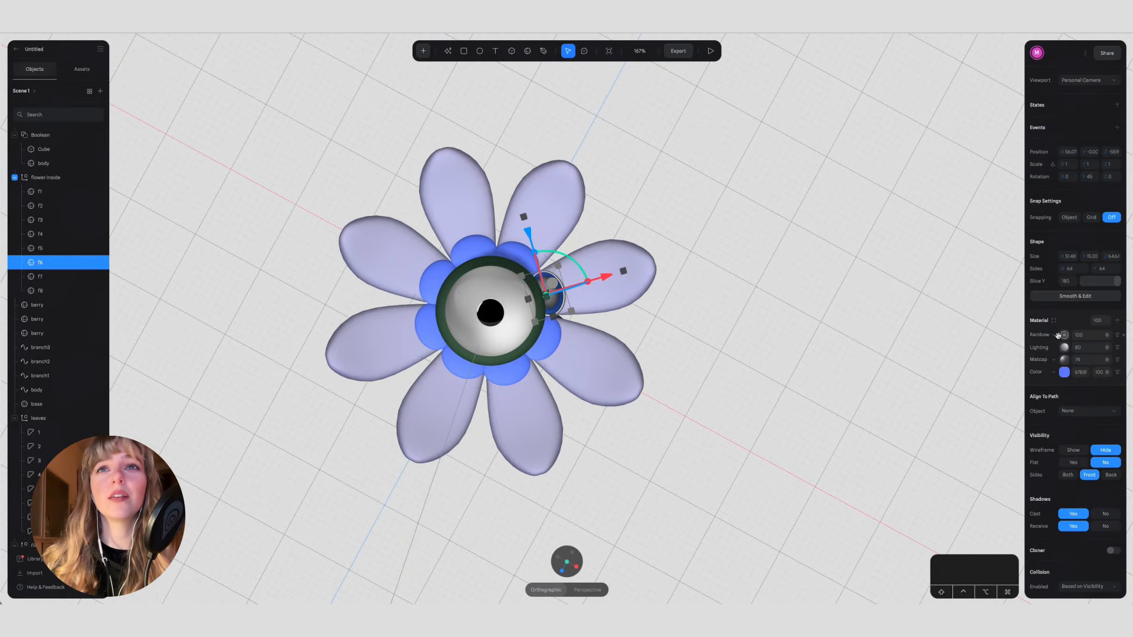
{"action": "left_click", "coordinate": [1061, 335]}
{"action": "left_click", "coordinate": [1124, 335]}
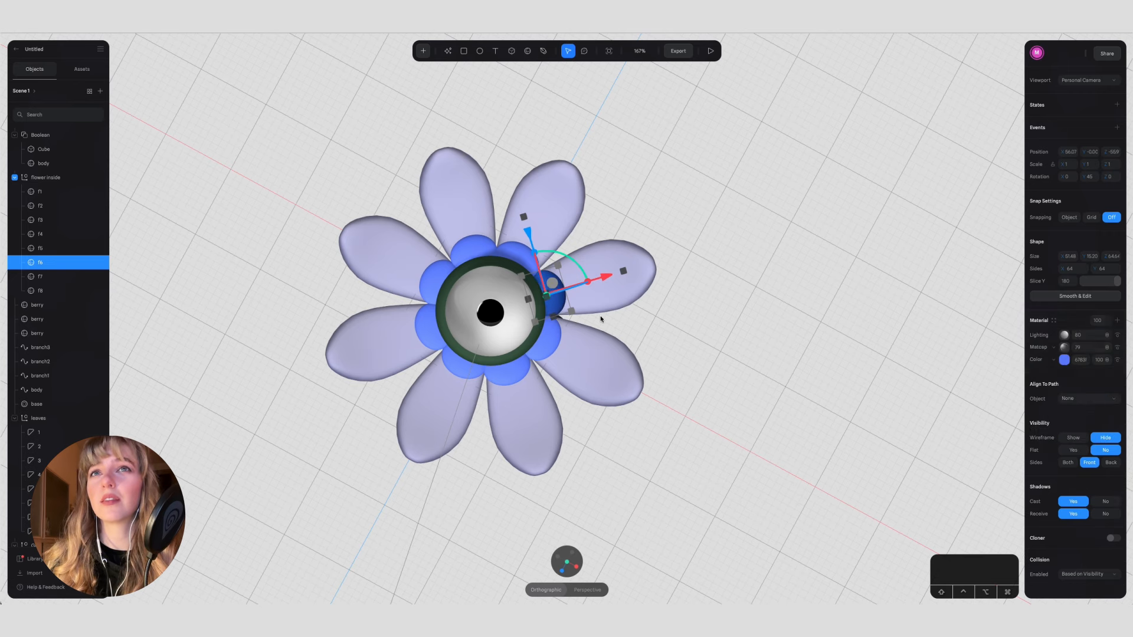
Step: Change the Toon layer of one outer petal beside petal f6 to Fresnel
{"action": "left_click", "coordinate": [737, 336]}
{"action": "left_click", "coordinate": [589, 370]}
{"action": "left_click", "coordinate": [589, 370]}
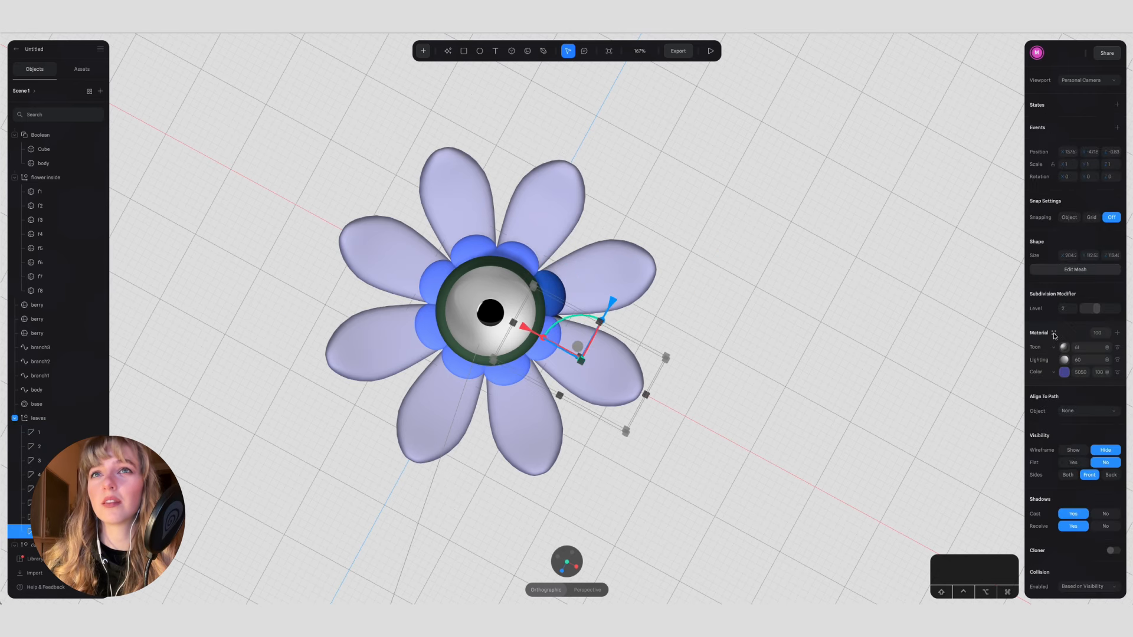
{"action": "left_click", "coordinate": [1054, 334]}
{"action": "left_click", "coordinate": [1064, 351]}
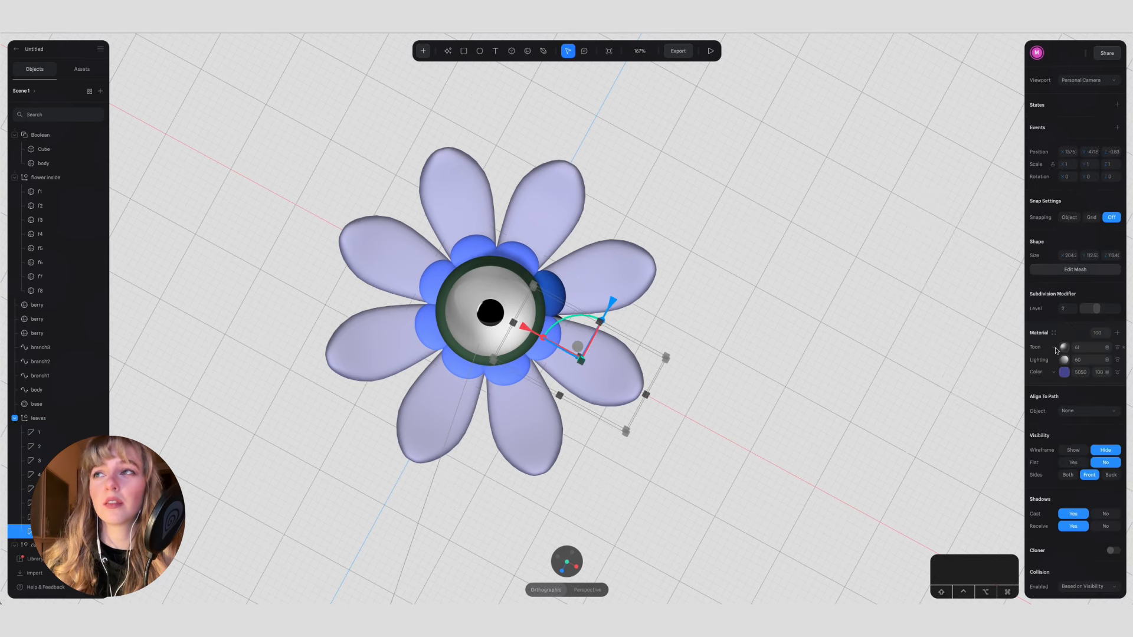
{"action": "left_click", "coordinate": [1065, 348]}
{"action": "left_click", "coordinate": [1055, 319]}
Step: Tune the outer petal's Fresnel bias, scale and intensity, and tint the Fresnel color pink
{"action": "left_click", "coordinate": [1064, 348]}
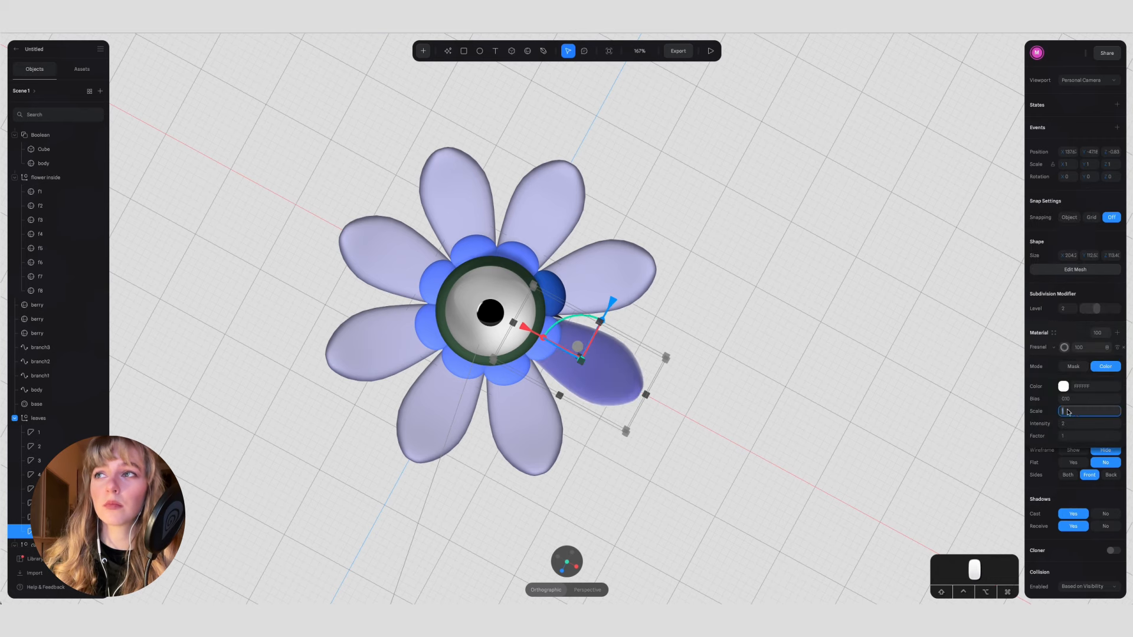
{"action": "mouse_move", "coordinate": [1062, 410]}
{"action": "left_mouse_down"}
{"action": "mouse_move", "coordinate": [1067, 425]}
{"action": "mouse_move", "coordinate": [1067, 399]}
{"action": "left_mouse_up"}
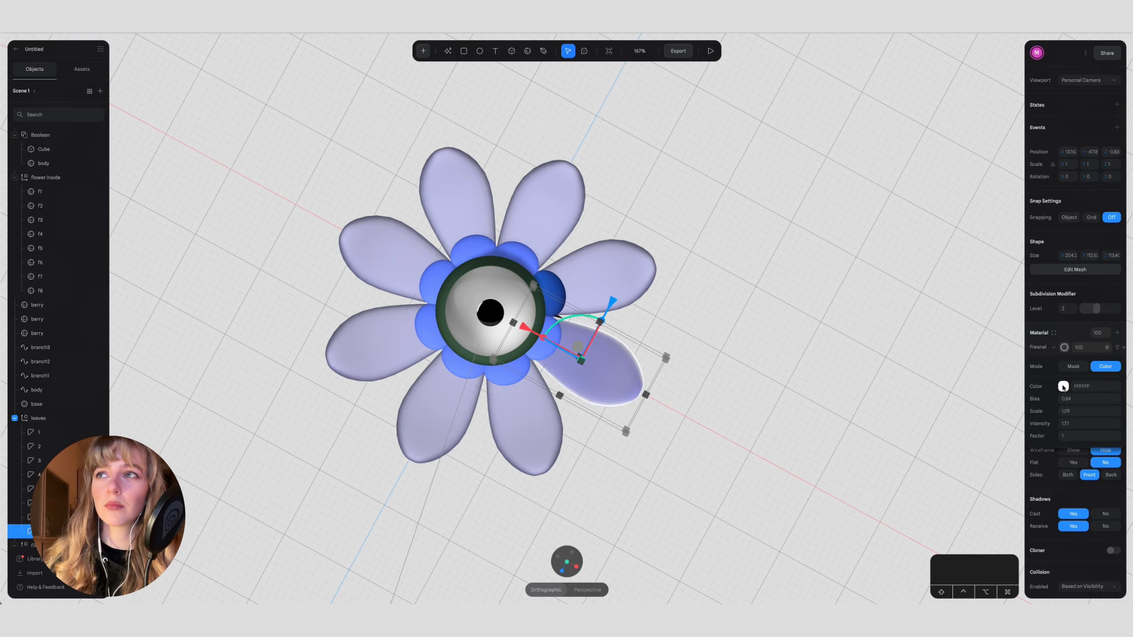
{"action": "left_click", "coordinate": [1064, 388]}
{"action": "left_click", "coordinate": [1066, 408]}
{"action": "left_click", "coordinate": [1107, 501]}
{"action": "left_click_drag", "start_coordinate": [1064, 420], "coordinate": [1072, 361]}
Step: Try a vivid magenta-purple base color on the Fresnel petal
{"action": "left_click_drag", "start_coordinate": [729, 374], "coordinate": [702, 348], "text": "alt"}
{"action": "double_click", "coordinate": [618, 362]}
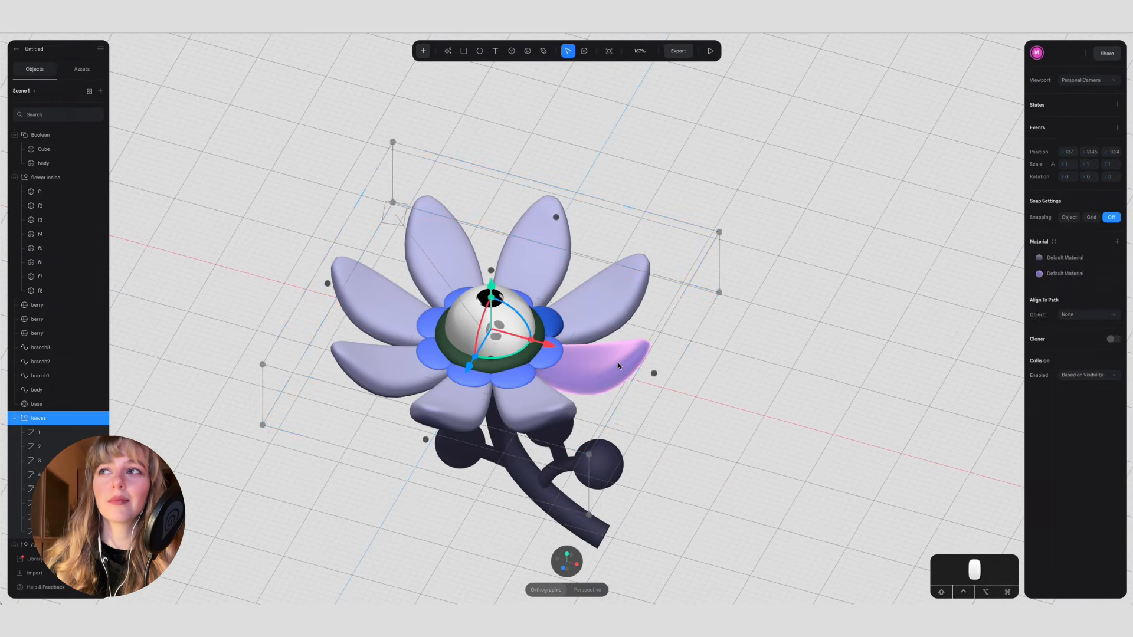
{"action": "left_click_drag", "start_coordinate": [796, 360], "coordinate": [723, 386], "text": "alt"}
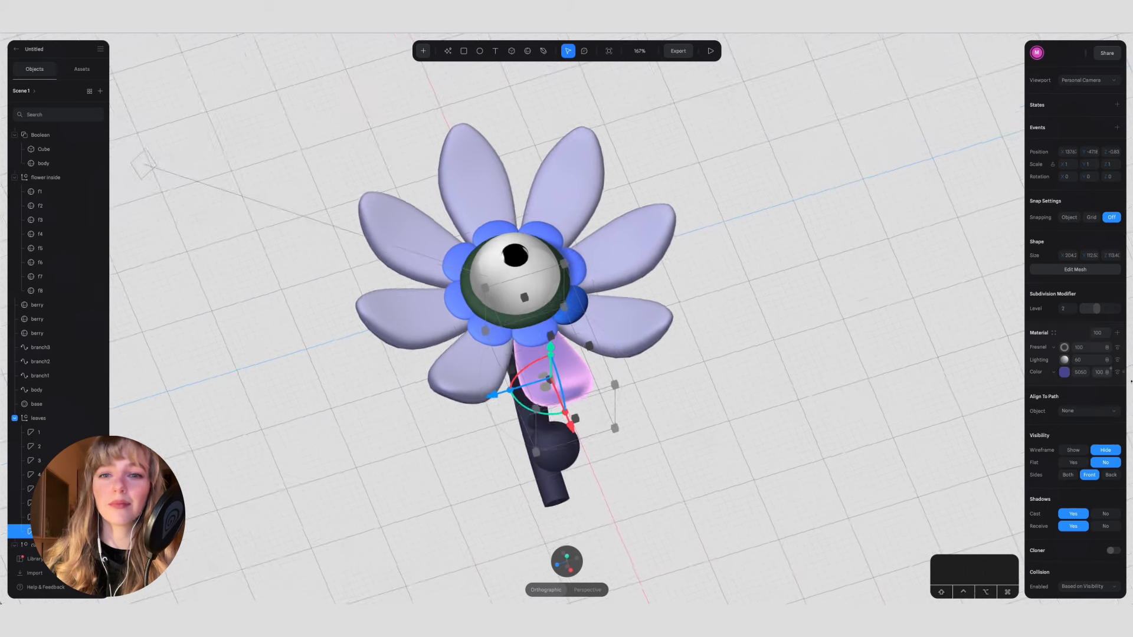
{"action": "left_click", "coordinate": [1064, 373]}
{"action": "left_click_drag", "start_coordinate": [1074, 419], "coordinate": [1097, 384]}
{"action": "left_click_drag", "start_coordinate": [1099, 487], "coordinate": [1104, 482]}
{"action": "left_click", "coordinate": [750, 412]}
{"action": "left_click_drag", "start_coordinate": [748, 413], "coordinate": [741, 458], "text": "alt"}
Step: Change the base color of the Fresnel petal to lime green
{"action": "left_click", "coordinate": [559, 300]}
{"action": "double_click", "coordinate": [611, 379]}
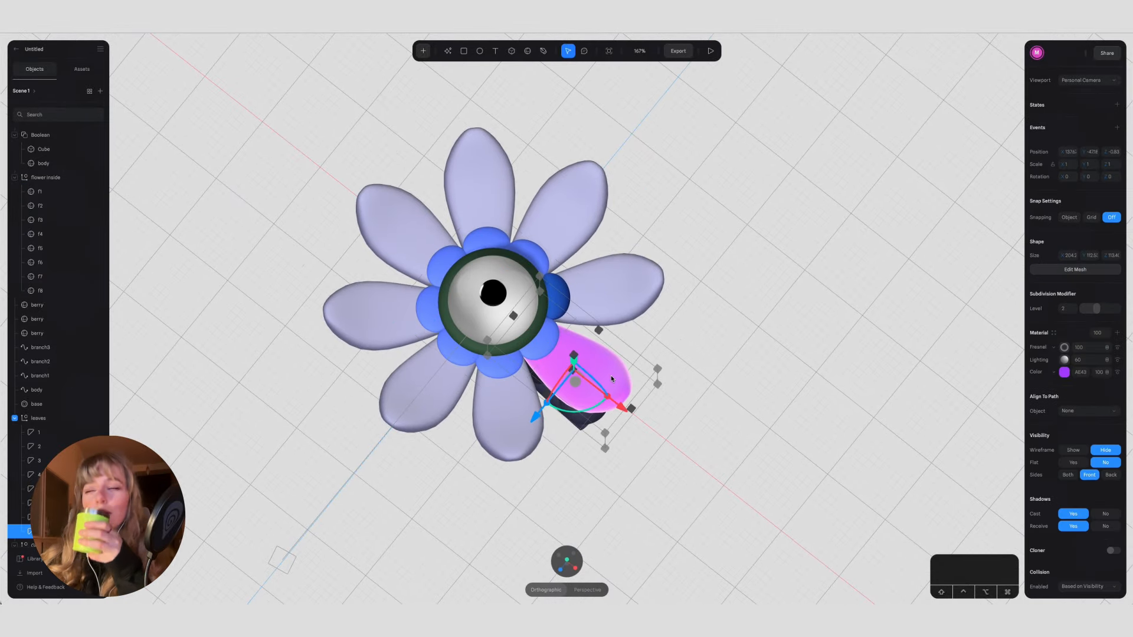
{"action": "left_click", "coordinate": [1065, 373]}
{"action": "left_click_drag", "start_coordinate": [1075, 487], "coordinate": [1074, 487]}
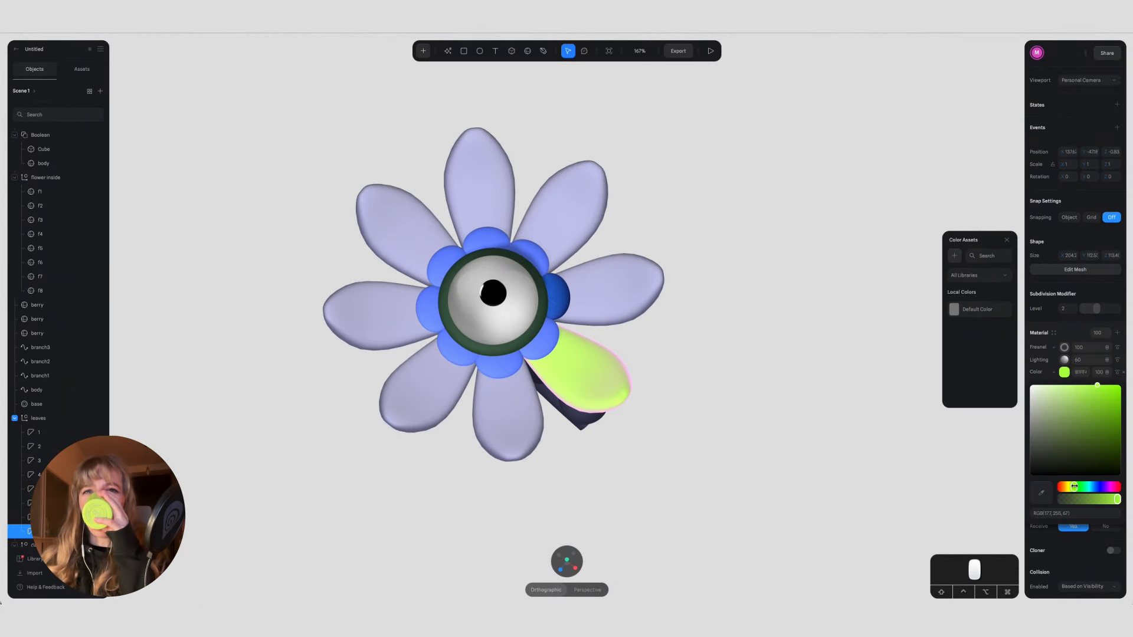
Step: Recolor the flower's main stem a medium olive green
{"action": "left_click", "coordinate": [658, 320]}
{"action": "left_click_drag", "start_coordinate": [657, 320], "coordinate": [488, 435], "text": "alt"}
{"action": "left_click", "coordinate": [487, 436]}
{"action": "left_click", "coordinate": [1065, 545]}
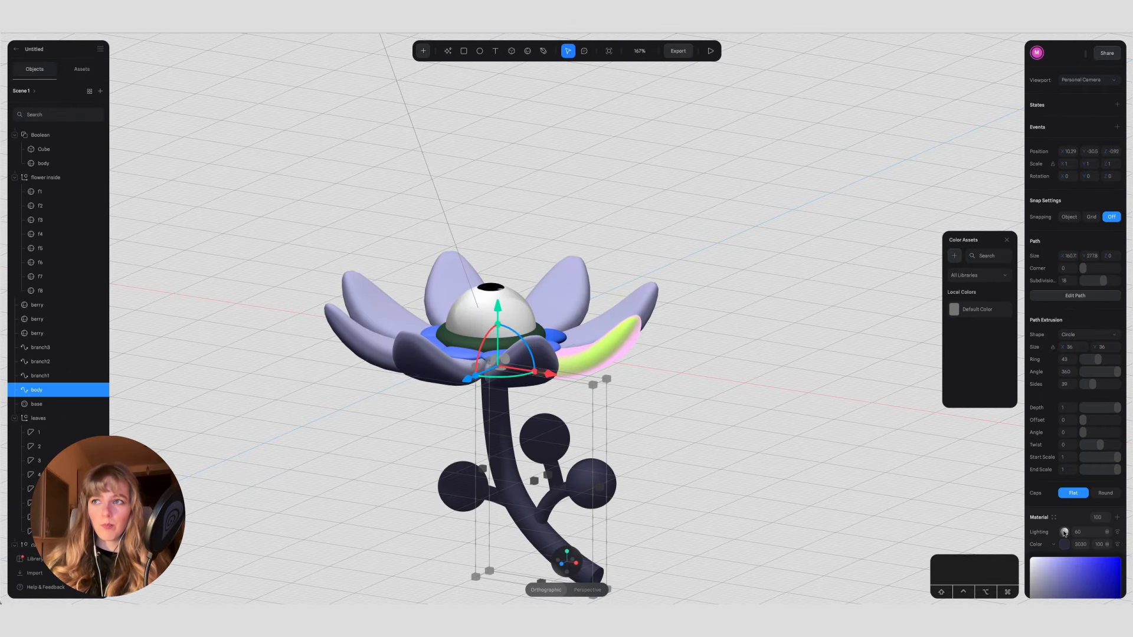
{"action": "scroll", "coordinate": [1065, 543], "scroll_direction": "down", "scroll_amount": 3}
{"action": "left_click", "coordinate": [1082, 488]}
{"action": "mouse_move", "coordinate": [1080, 445]}
{"action": "left_mouse_down"}
{"action": "mouse_move", "coordinate": [1091, 411]}
{"action": "mouse_move", "coordinate": [1085, 426]}
{"action": "left_mouse_up"}
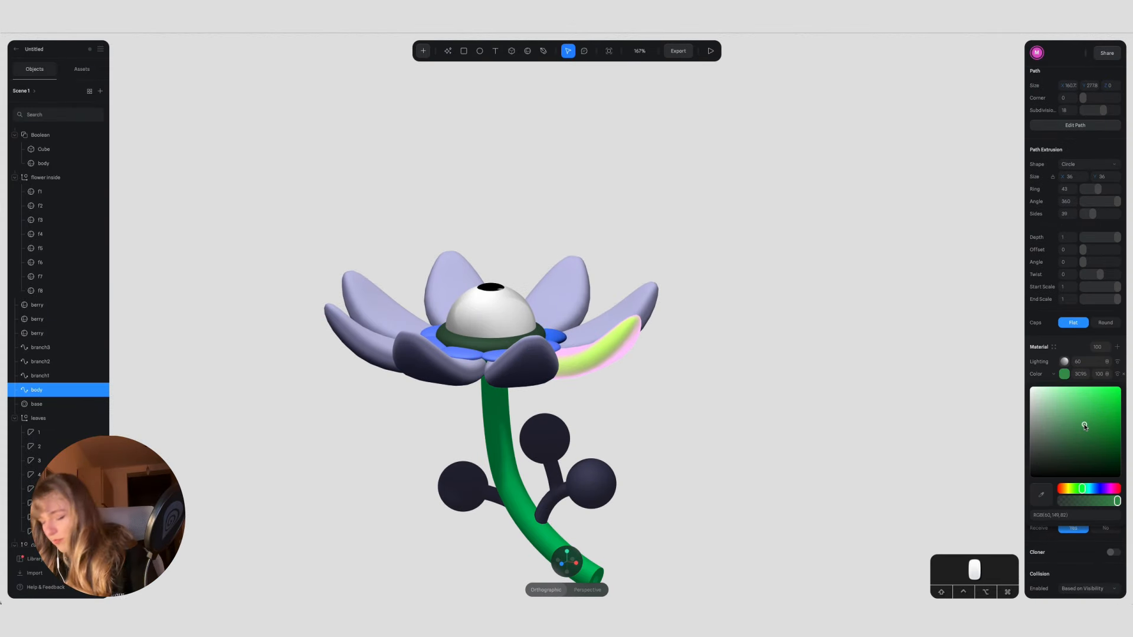
{"action": "left_click_drag", "start_coordinate": [1082, 489], "coordinate": [1074, 488]}
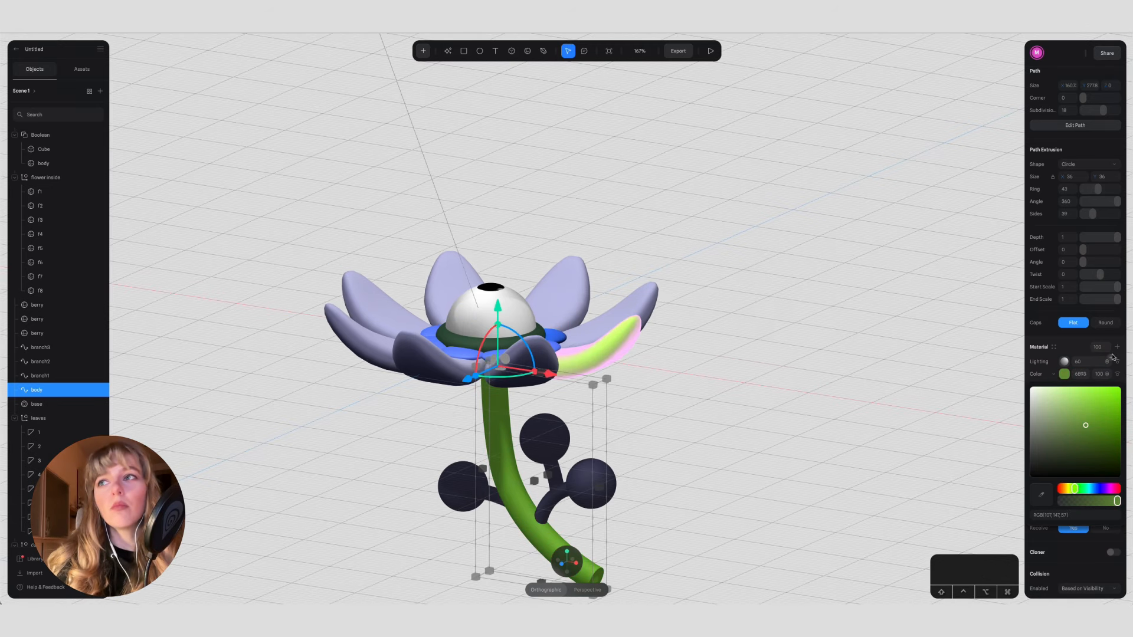
Step: Apply the main stem's green color to the three berry branches
{"action": "left_click", "coordinate": [59, 376]}
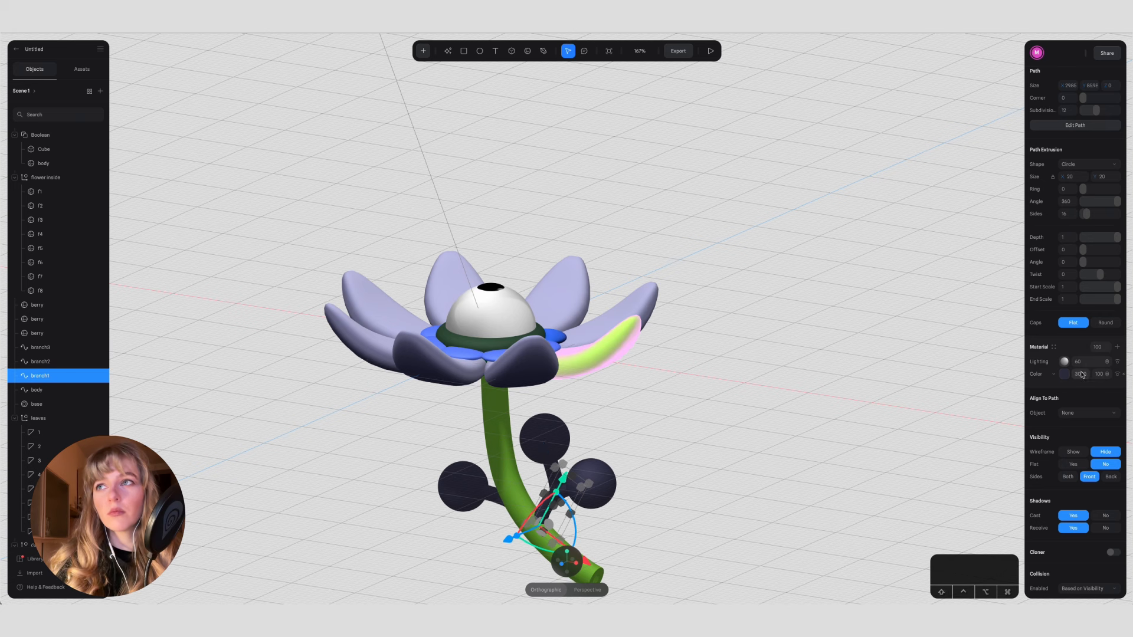
{"action": "key", "text": "super+v"}
{"action": "left_click", "coordinate": [686, 447]}
{"action": "scroll", "coordinate": [685, 447], "scroll_direction": "down", "scroll_amount": 1}
{"action": "left_click", "coordinate": [581, 437]}
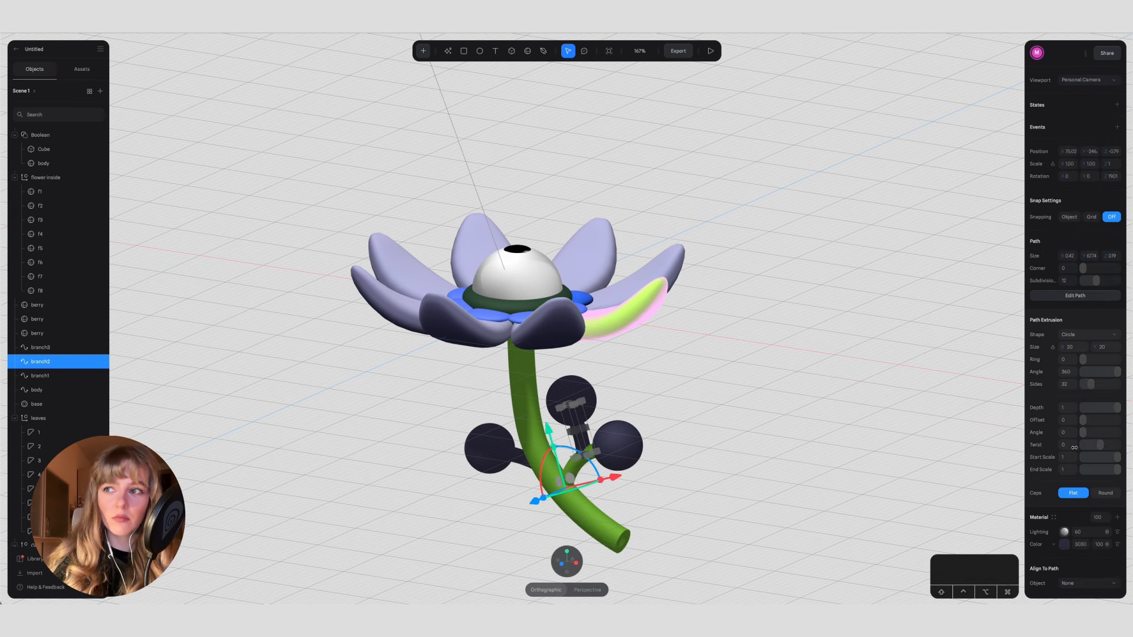
{"action": "left_click", "coordinate": [734, 434]}
{"action": "left_click", "coordinate": [522, 464]}
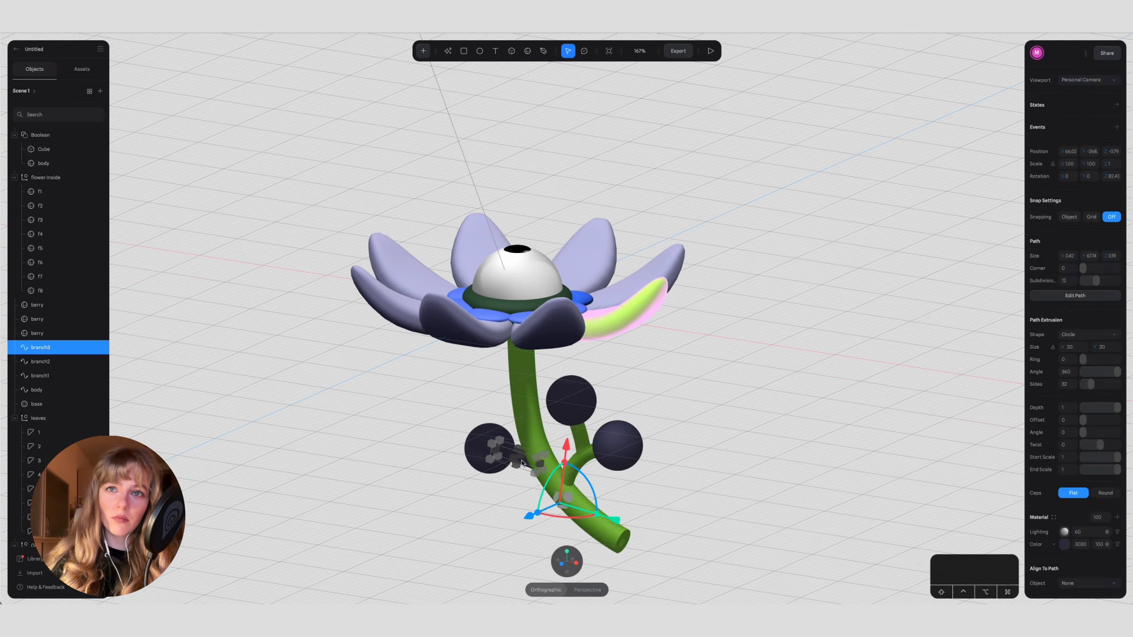
{"action": "key", "text": "super+v"}
{"action": "left_click", "coordinate": [852, 412]}
{"action": "mouse_move", "coordinate": [787, 417]}
{"action": "left_mouse_down", "text": "alt"}
{"action": "mouse_move", "coordinate": [757, 460]}
{"action": "mouse_move", "coordinate": [779, 450]}
{"action": "mouse_move", "coordinate": [776, 411]}
{"action": "left_mouse_up", "text": "alt"}
Step: Recolor the berry on branch1 deep blue
{"action": "left_click", "coordinate": [669, 260]}
{"action": "left_click", "coordinate": [527, 309]}
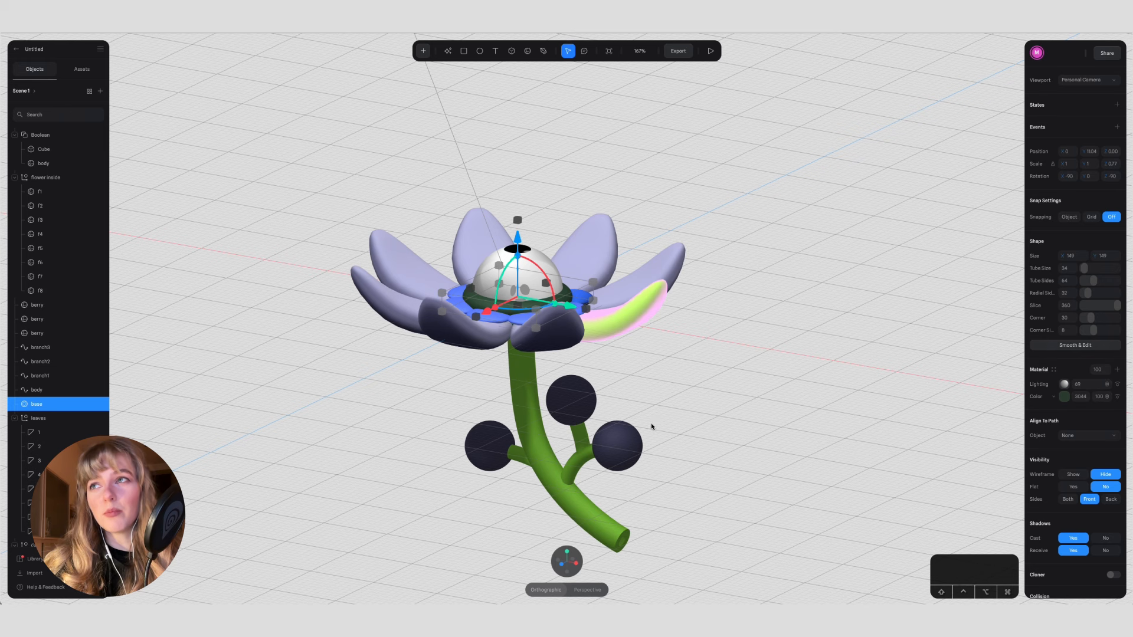
{"action": "left_click", "coordinate": [630, 438]}
{"action": "left_click", "coordinate": [1065, 349]}
{"action": "left_click_drag", "start_coordinate": [1094, 415], "coordinate": [1095, 403]}
{"action": "left_click", "coordinate": [552, 410]}
Step: Copy the deep blue color from the recolored berry to the other two berries
{"action": "left_click", "coordinate": [618, 446]}
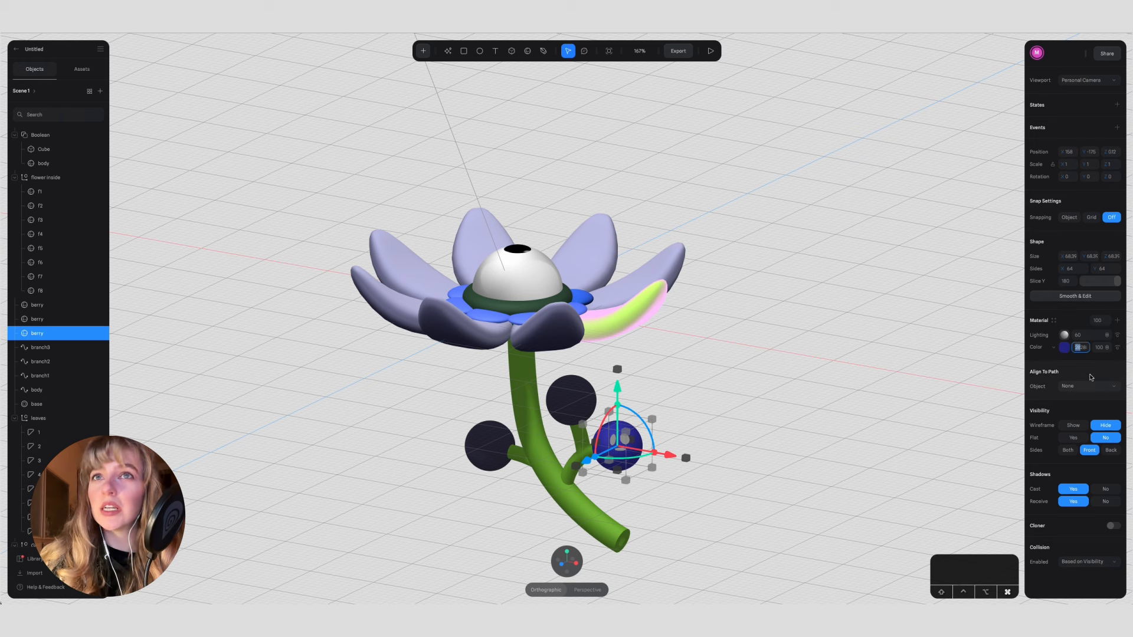
{"action": "left_click", "coordinate": [583, 396]}
{"action": "left_click", "coordinate": [695, 386]}
{"action": "left_click", "coordinate": [595, 399]}
{"action": "left_click", "coordinate": [469, 439]}
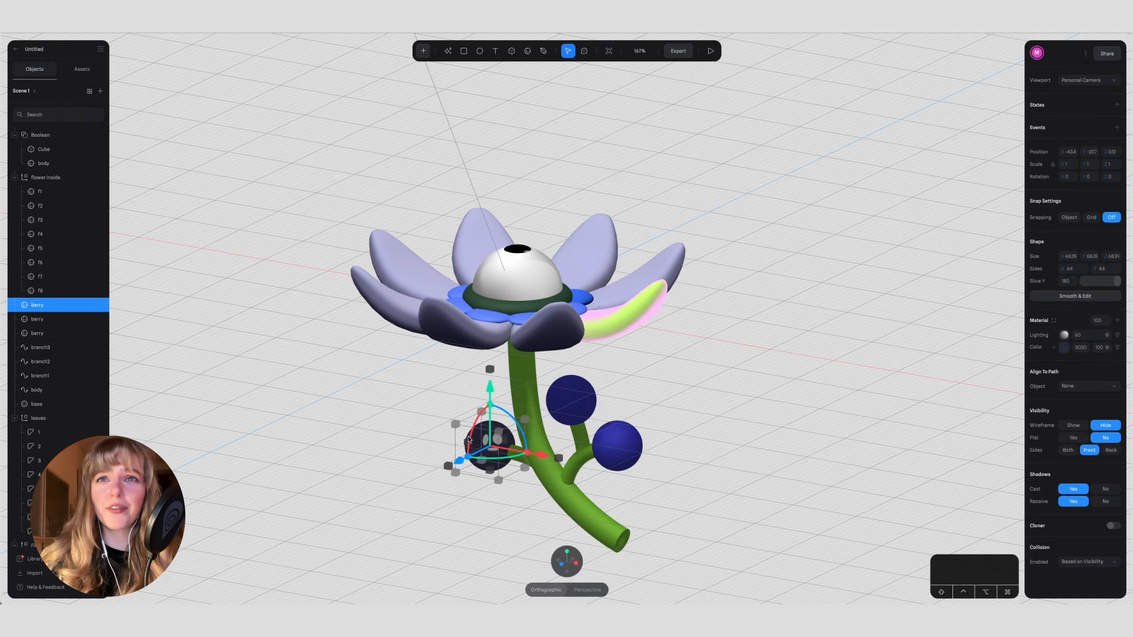
{"action": "left_click", "coordinate": [728, 342]}
Step: Save the lime-and-pink petal's material as a reusable material asset named "fresnel pink"
{"action": "left_click_drag", "start_coordinate": [717, 333], "coordinate": [742, 341], "text": "alt"}
{"action": "double_click", "coordinate": [665, 306]}
{"action": "left_click", "coordinate": [1055, 334]}
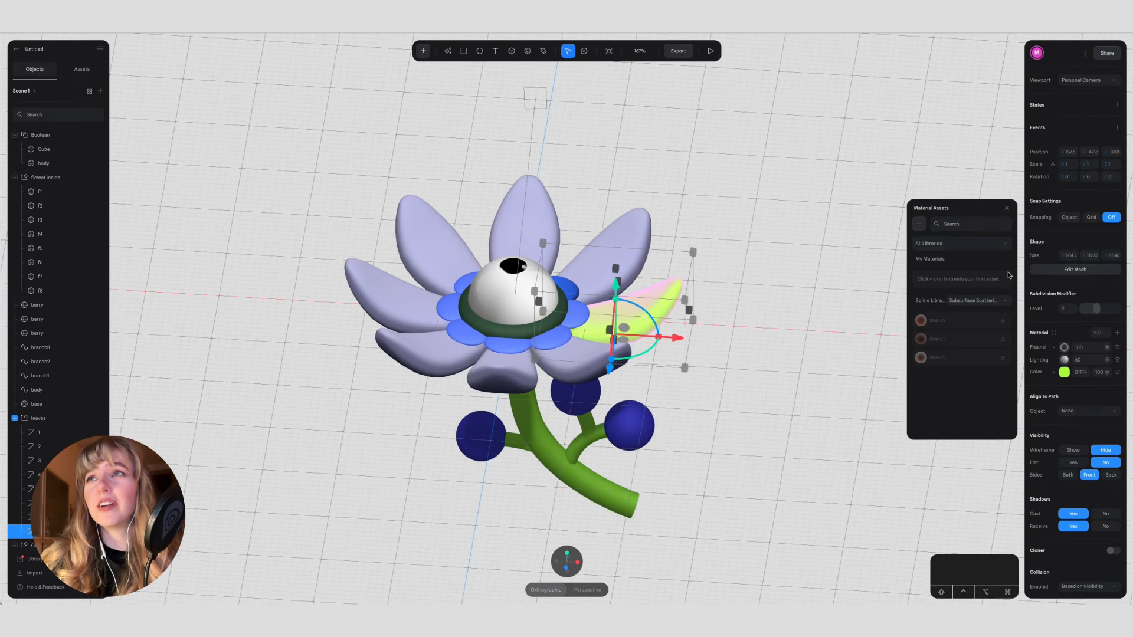
{"action": "left_click", "coordinate": [920, 225]}
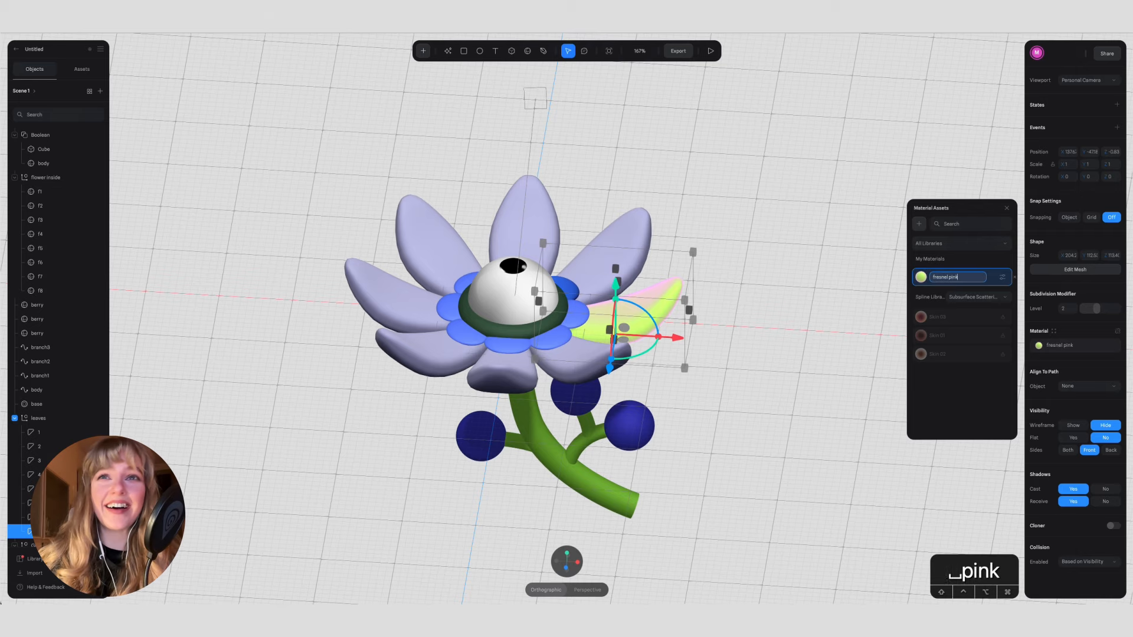
{"action": "key", "text": "Return"}
Step: Apply the fresnel pink material asset to the outer petal next to the lime one
{"action": "left_click", "coordinate": [629, 242]}
{"action": "left_click", "coordinate": [1055, 332]}
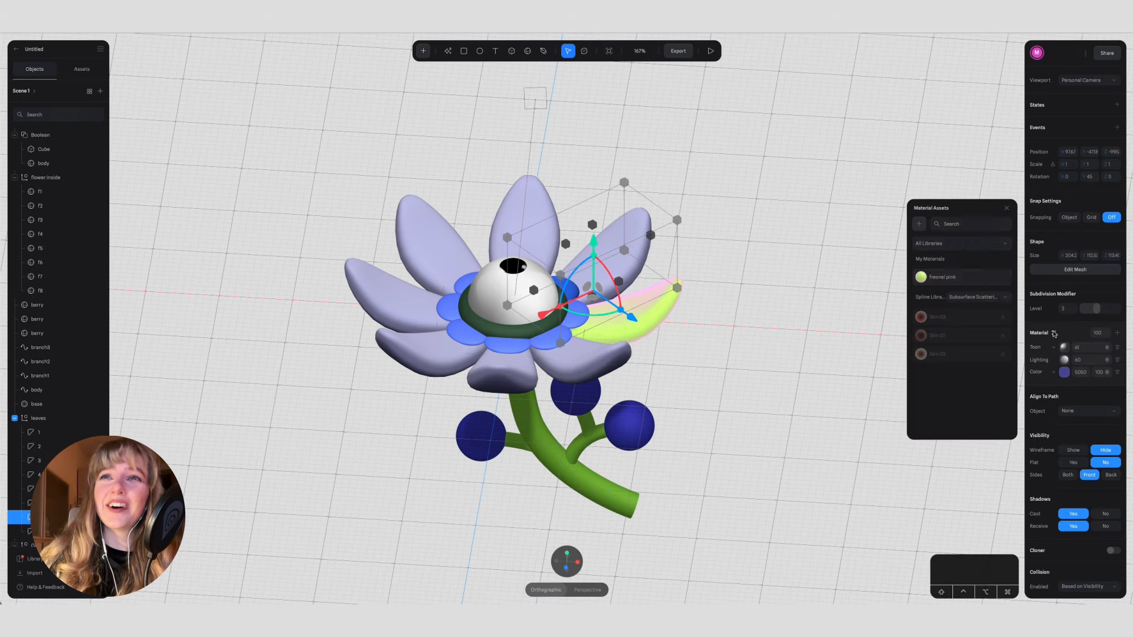
{"action": "left_click", "coordinate": [944, 277]}
Step: Select the remaining six lavender outer petals together and apply the fresnel pink material asset to them
{"action": "left_click", "coordinate": [717, 236]}
{"action": "left_click_drag", "start_coordinate": [714, 206], "coordinate": [712, 272], "text": "alt"}
{"action": "double_click", "coordinate": [517, 198]}
{"action": "left_click", "coordinate": [435, 227], "text": "shift"}
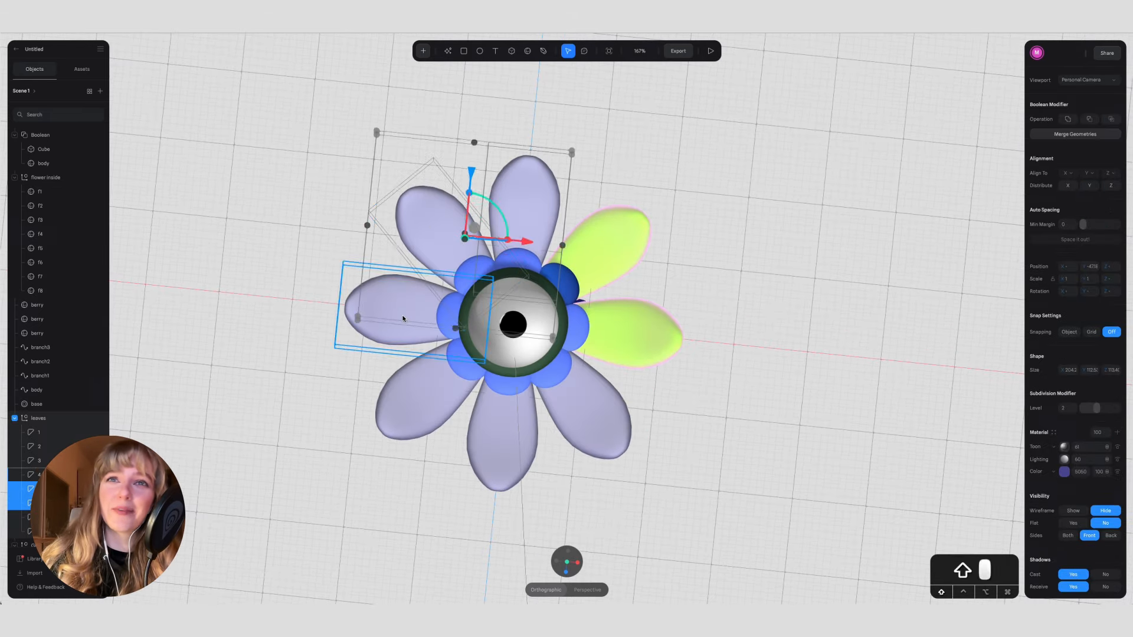
{"action": "left_click", "coordinate": [403, 315], "text": "shift"}
{"action": "left_click", "coordinate": [415, 397], "text": "shift"}
{"action": "left_click", "coordinate": [493, 431], "text": "shift"}
{"action": "left_click", "coordinate": [596, 423], "text": "shift"}
{"action": "left_click", "coordinate": [1055, 433]}
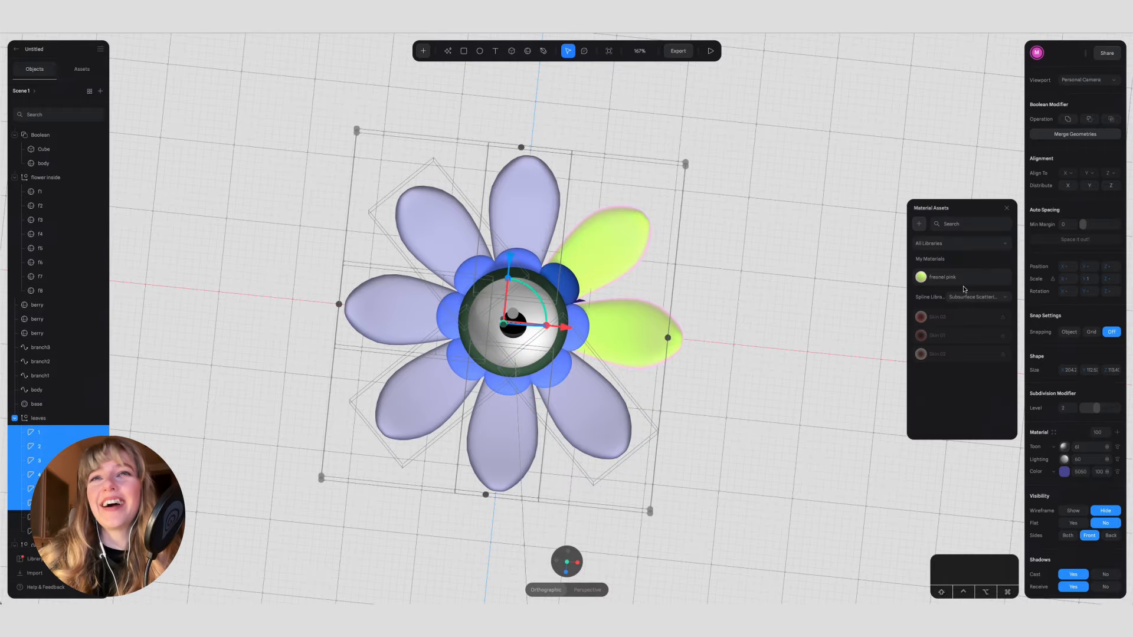
{"action": "left_click", "coordinate": [957, 277]}
{"action": "left_click", "coordinate": [834, 292]}
{"action": "mouse_move", "coordinate": [794, 366]}
{"action": "left_mouse_down", "text": "alt"}
{"action": "mouse_move", "coordinate": [773, 316]}
{"action": "mouse_move", "coordinate": [811, 372]}
{"action": "left_mouse_up", "text": "alt"}
{"action": "double_click", "coordinate": [581, 324]}
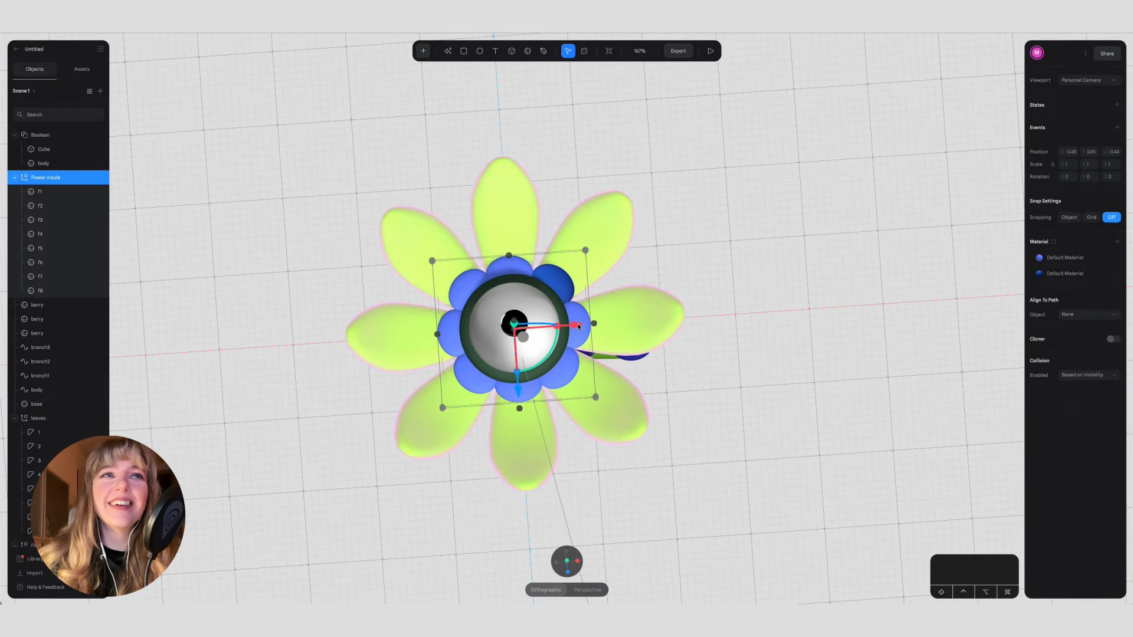
{"action": "left_click", "coordinate": [512, 267], "text": "shift"}
{"action": "left_click", "coordinate": [465, 279], "text": "shift"}
{"action": "left_click", "coordinate": [454, 337], "text": "shift"}
{"action": "left_click", "coordinate": [475, 376], "text": "shift"}
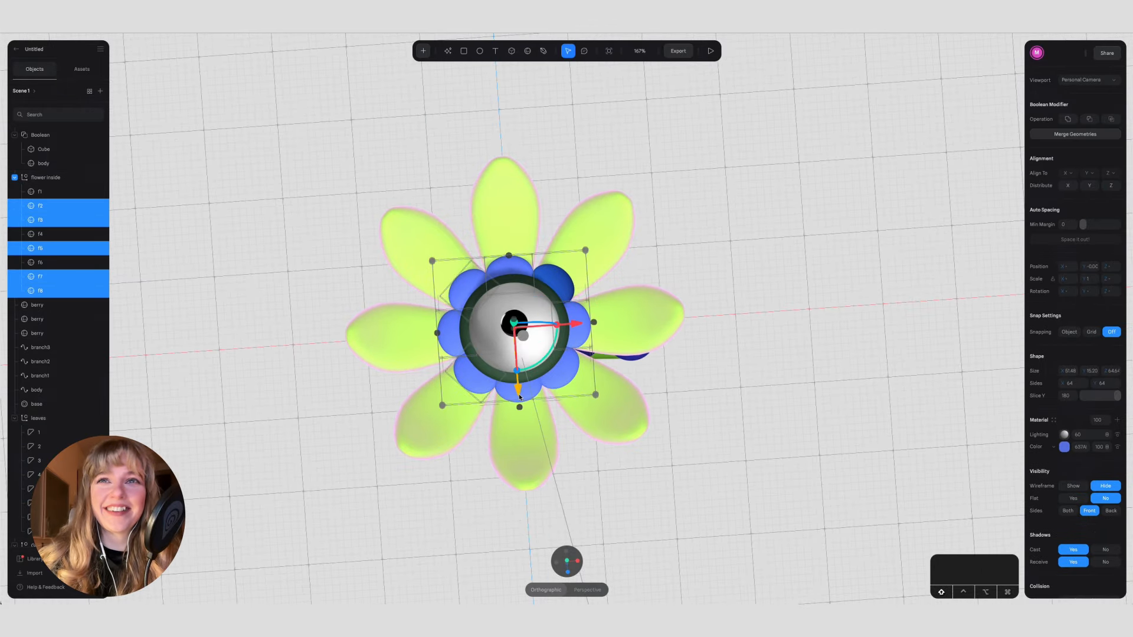
{"action": "left_click", "coordinate": [517, 392], "text": "shift"}
{"action": "left_click", "coordinate": [561, 382], "text": "shift"}
{"action": "left_click", "coordinate": [1055, 420]}
Step: Save the material of the darker inner petal f6 as a material asset named "deep noon"
{"action": "left_click", "coordinate": [554, 280]}
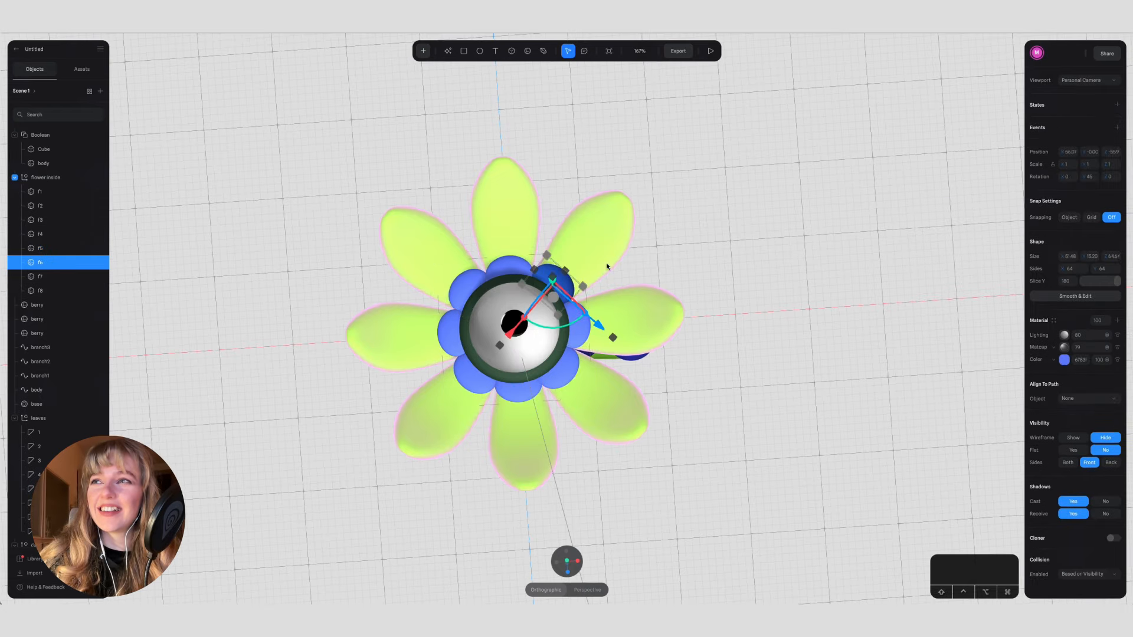
{"action": "left_click", "coordinate": [1054, 321]}
{"action": "left_click", "coordinate": [919, 224]}
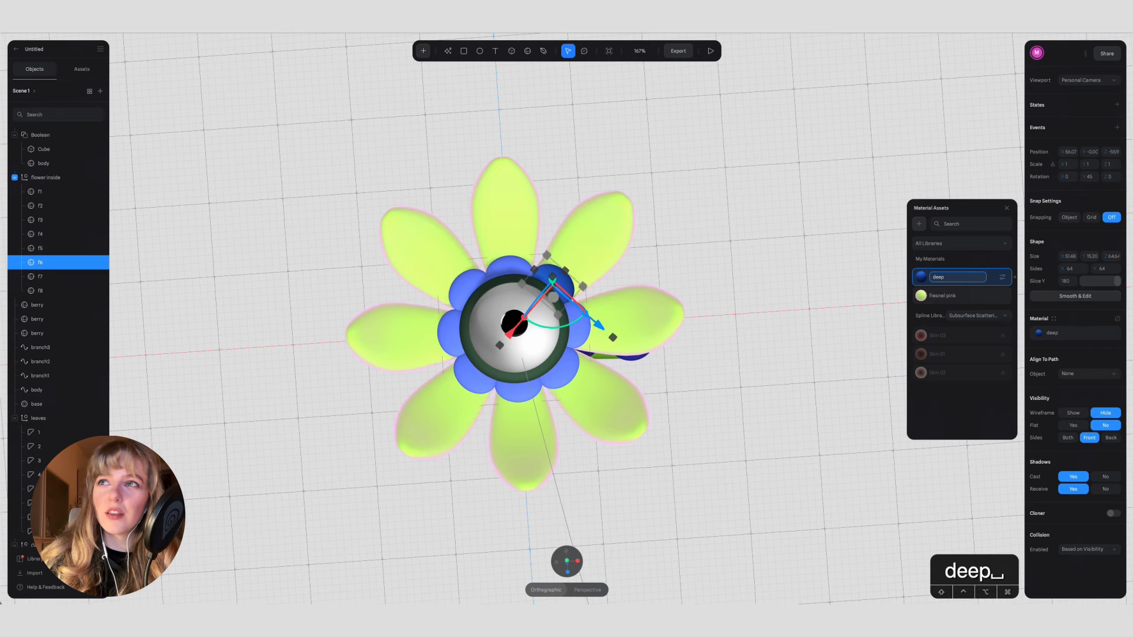
{"action": "type", "text": "m"}
{"action": "key", "text": "BackSpace"}
{"action": "type", "text": "noon"}
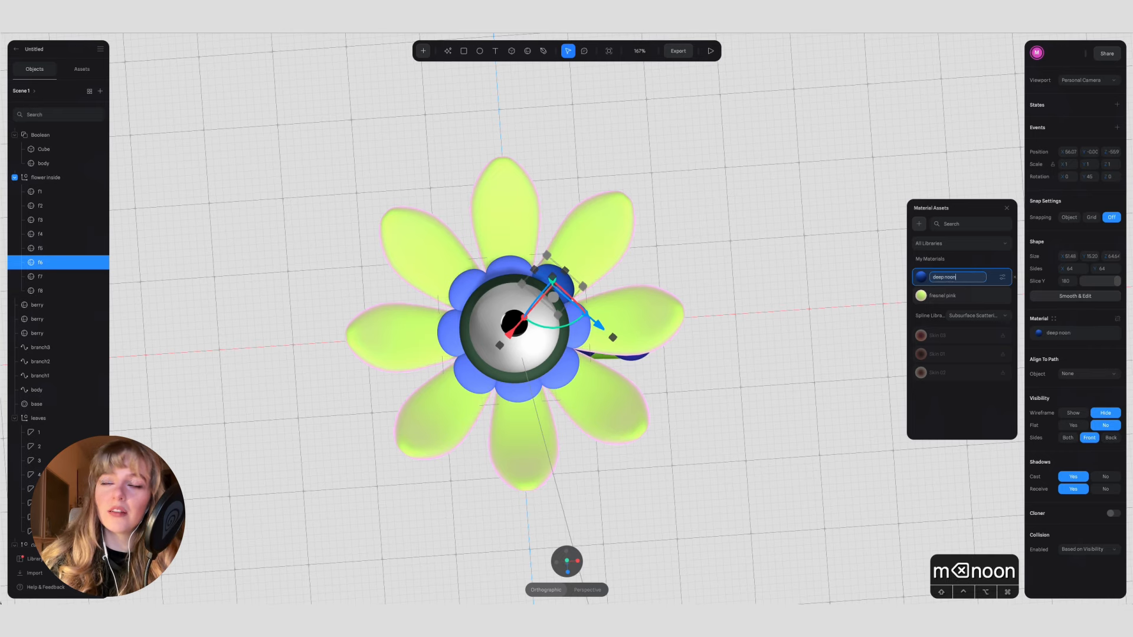
{"action": "key", "text": "Return"}
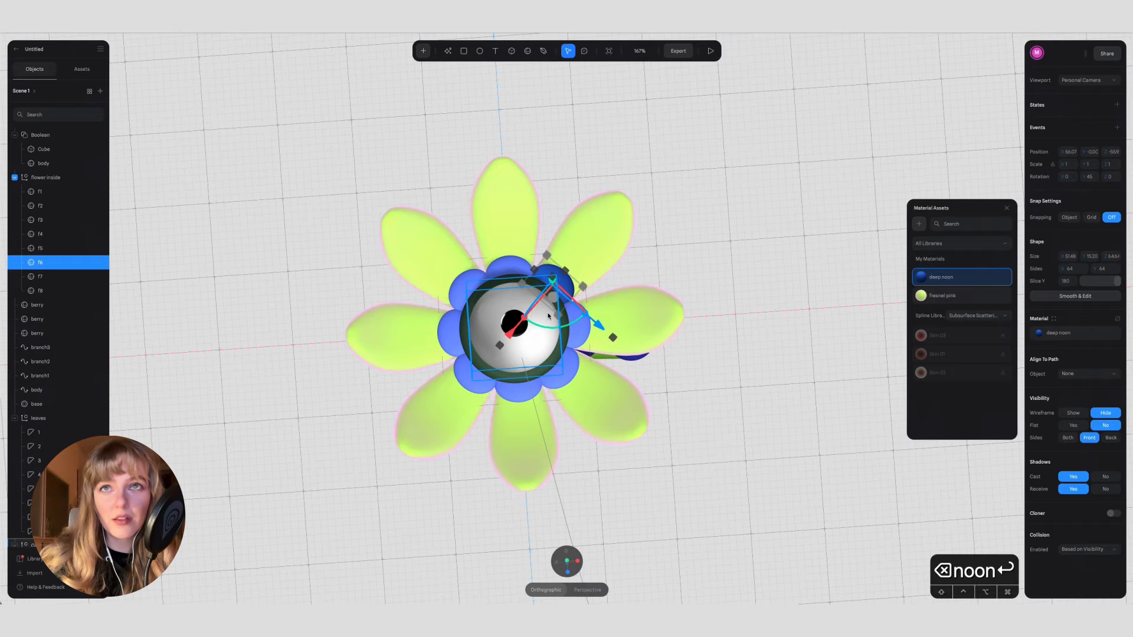
Step: Select the other seven inner petals and apply the deep noon material asset to them
{"action": "left_click", "coordinate": [582, 334]}
{"action": "left_click", "coordinate": [565, 376], "text": "shift"}
{"action": "left_click", "coordinate": [521, 394], "text": "shift"}
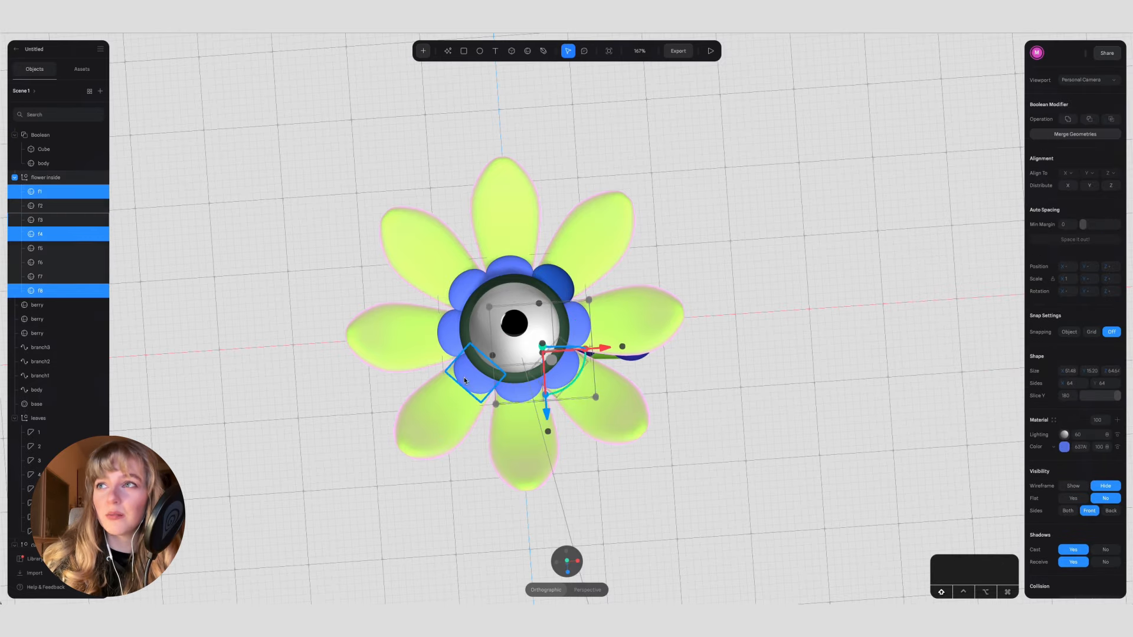
{"action": "left_click", "coordinate": [464, 381], "text": "shift"}
{"action": "left_click", "coordinate": [450, 335], "text": "shift"}
{"action": "left_click", "coordinate": [465, 288], "text": "shift"}
{"action": "left_click", "coordinate": [506, 265], "text": "shift"}
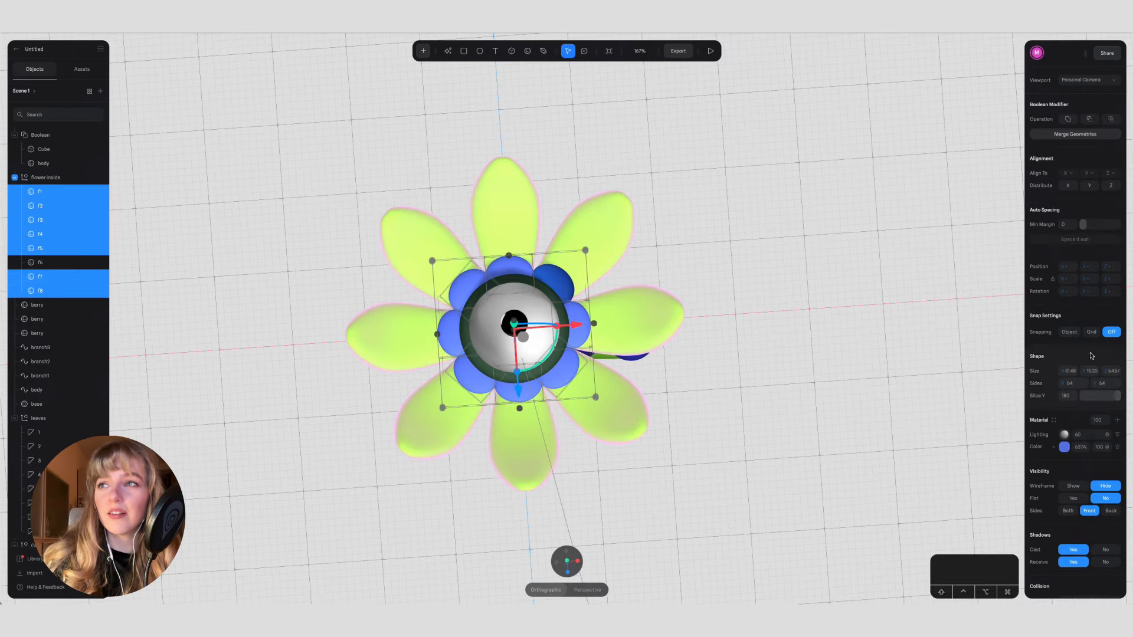
{"action": "left_click", "coordinate": [1054, 421]}
Step: Recolor the base ring around the eye from the green hue to a dark navy blue
{"action": "left_click", "coordinate": [754, 394]}
{"action": "left_click_drag", "start_coordinate": [754, 394], "coordinate": [724, 444], "text": "alt"}
{"action": "left_click", "coordinate": [555, 339]}
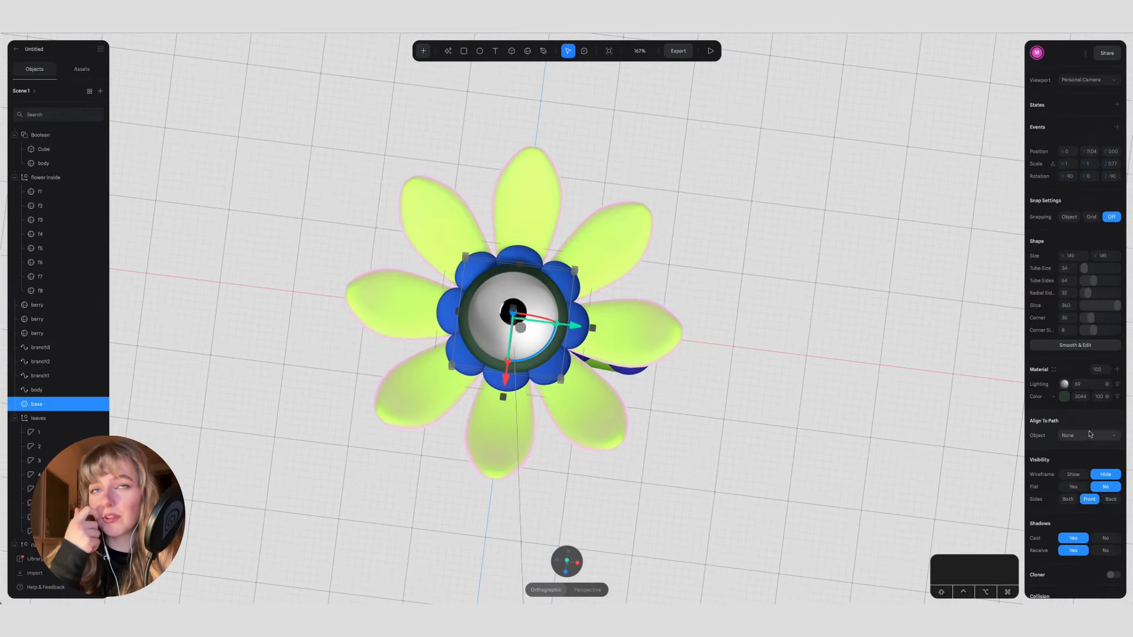
{"action": "left_click", "coordinate": [1064, 397]}
{"action": "left_click_drag", "start_coordinate": [1087, 423], "coordinate": [1108, 453]}
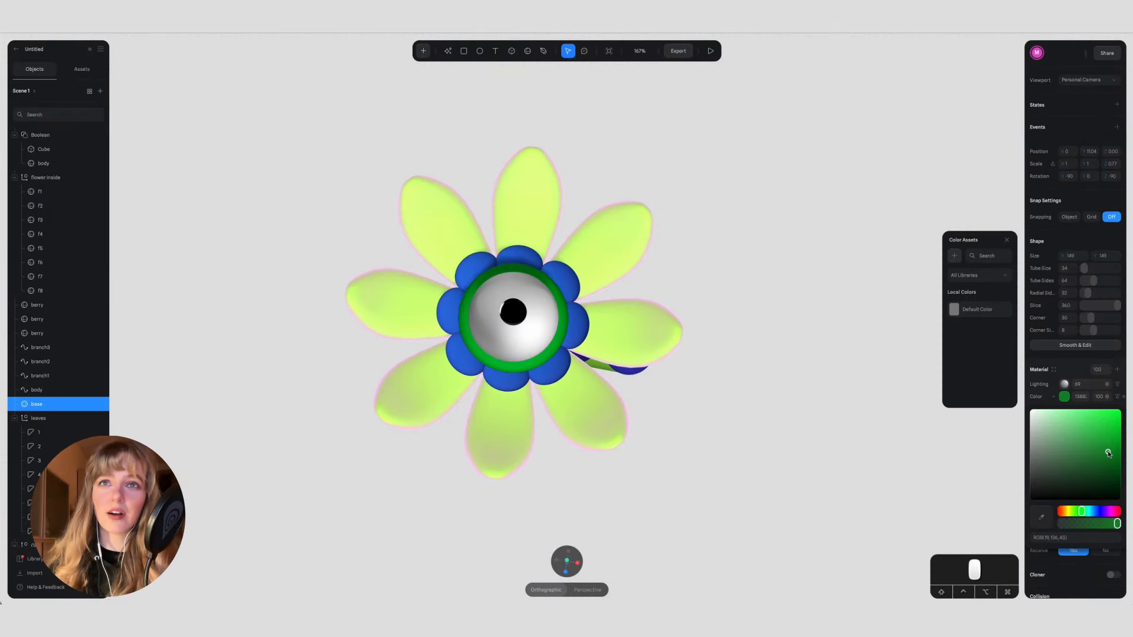
{"action": "left_click_drag", "start_coordinate": [1082, 511], "coordinate": [1098, 511]}
{"action": "mouse_move", "coordinate": [1106, 453]}
{"action": "left_mouse_down"}
{"action": "mouse_move", "coordinate": [1107, 466]}
{"action": "mouse_move", "coordinate": [1092, 465]}
{"action": "left_mouse_up"}
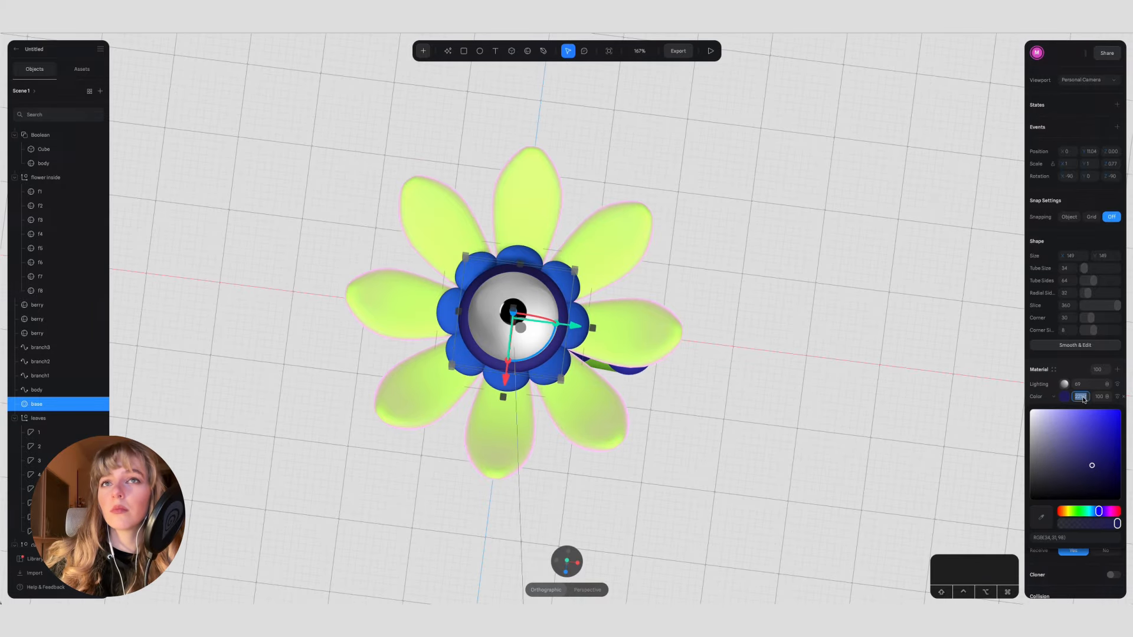
Step: Apply the base ring's navy color to the materials of all three berries
{"action": "left_click", "coordinate": [705, 315]}
{"action": "left_click_drag", "start_coordinate": [723, 325], "coordinate": [708, 394], "text": "alt"}
{"action": "left_click", "coordinate": [627, 428]}
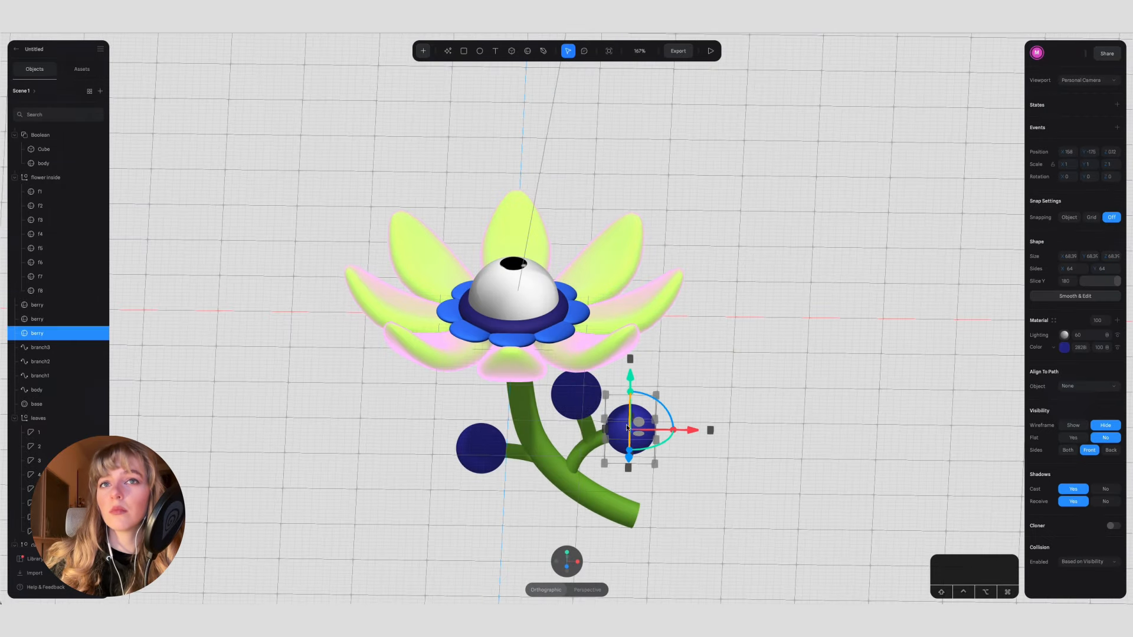
{"action": "left_click", "coordinate": [576, 394], "text": "shift"}
{"action": "left_click", "coordinate": [481, 449], "text": "shift"}
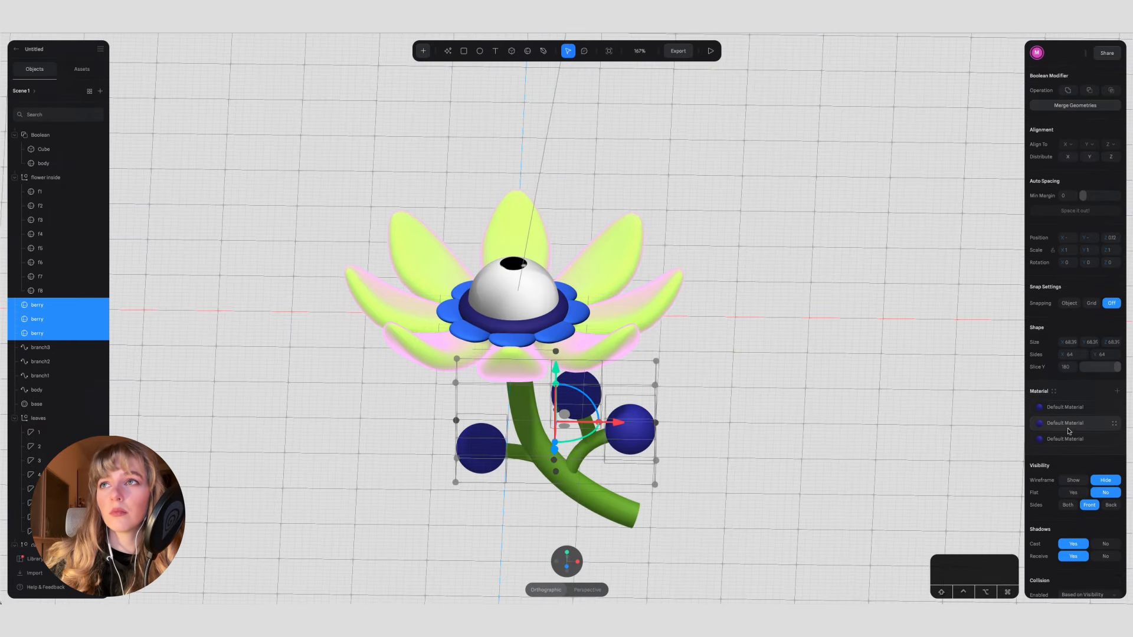
{"action": "left_click", "coordinate": [1069, 431]}
{"action": "left_click", "coordinate": [1040, 407]}
{"action": "left_click", "coordinate": [971, 350]}
{"action": "key", "text": "super+v"}
{"action": "key", "text": "Return"}
{"action": "left_click", "coordinate": [1053, 431]}
{"action": "left_click", "coordinate": [974, 351]}
{"action": "key", "text": "super+v"}
{"action": "key", "text": "Return"}
Step: Apply the deep noon material asset to the berry on branch1 and preview the interactive scene
{"action": "left_click", "coordinate": [746, 415]}
{"action": "mouse_move", "coordinate": [746, 415]}
{"action": "left_mouse_down", "text": "alt"}
{"action": "mouse_move", "coordinate": [685, 406]}
{"action": "mouse_move", "coordinate": [727, 426]}
{"action": "left_mouse_up", "text": "alt"}
{"action": "left_click", "coordinate": [629, 427]}
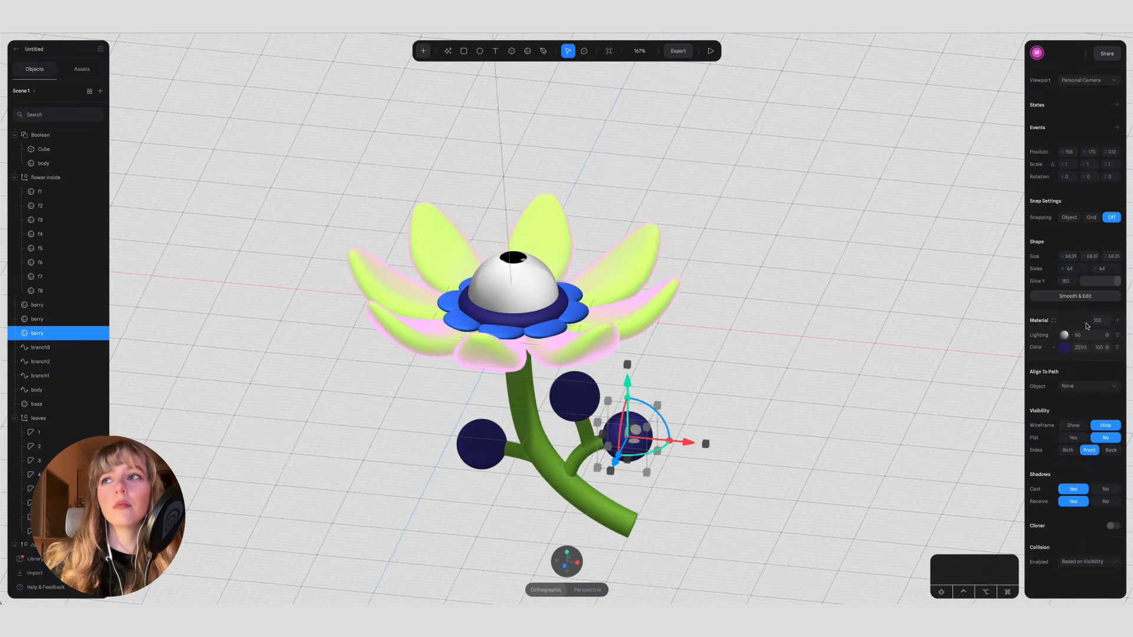
{"action": "left_click", "coordinate": [1056, 321]}
{"action": "left_click", "coordinate": [850, 295]}
{"action": "scroll", "coordinate": [850, 292], "scroll_direction": "down", "scroll_amount": 3}
{"action": "left_click_drag", "start_coordinate": [849, 293], "coordinate": [743, 387], "text": "alt"}
{"action": "left_click", "coordinate": [711, 51]}
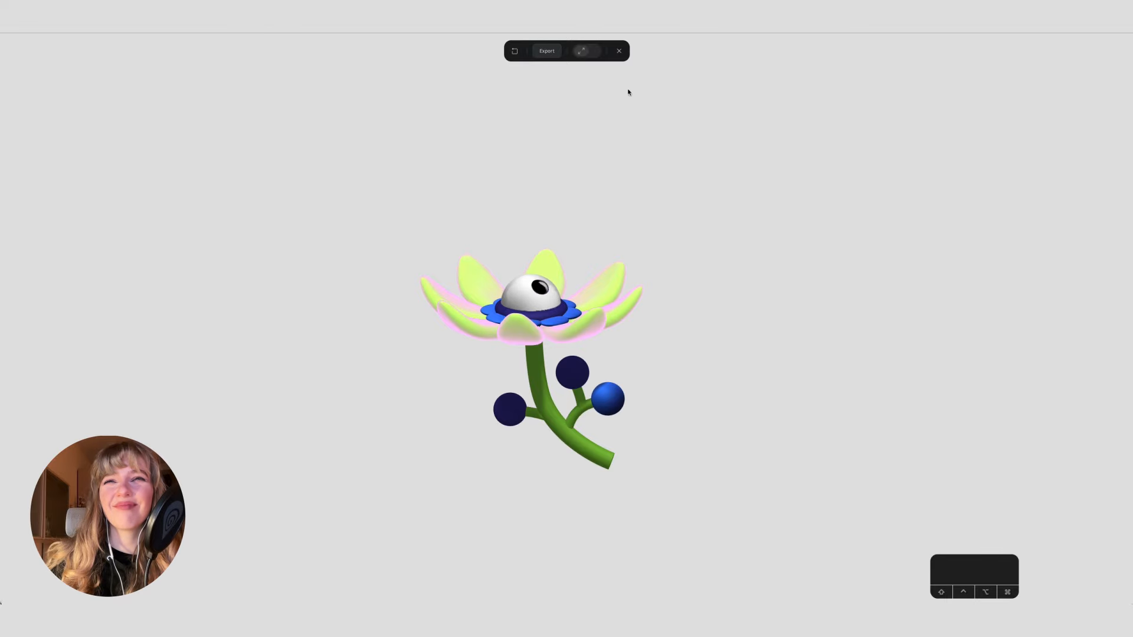
{"action": "left_click", "coordinate": [619, 51]}
Step: Try a pink color sampled from the petal edge on the uppermost berry and preview the scene
{"action": "left_click", "coordinate": [571, 364]}
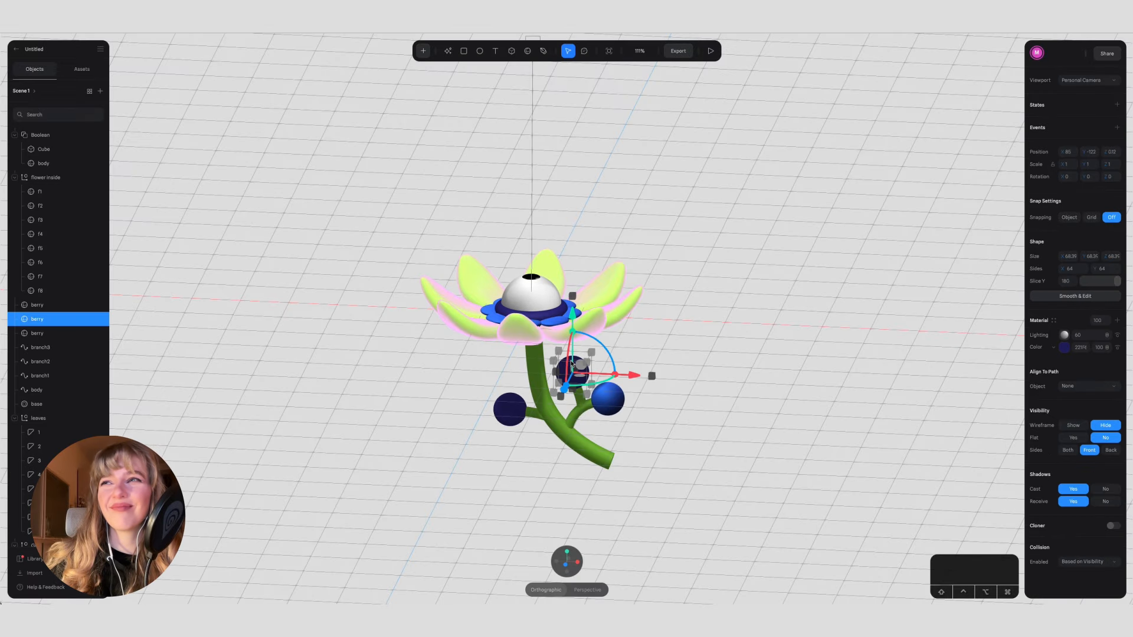
{"action": "left_click", "coordinate": [1063, 348]}
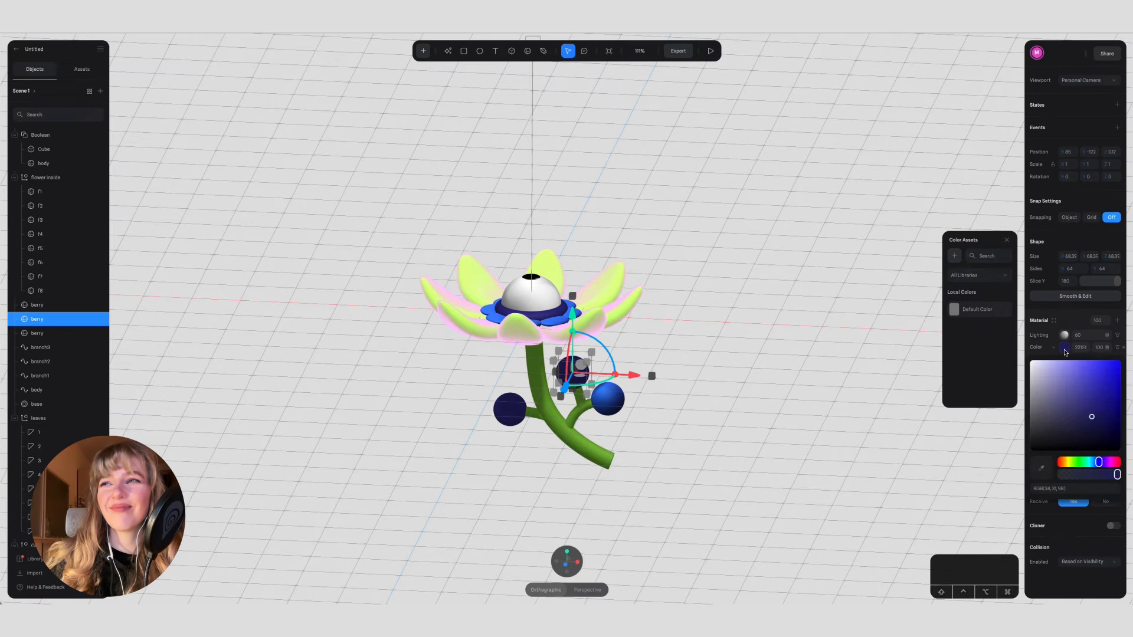
{"action": "left_click", "coordinate": [556, 330]}
{"action": "left_click", "coordinate": [1064, 347]}
{"action": "left_click", "coordinate": [1064, 361]}
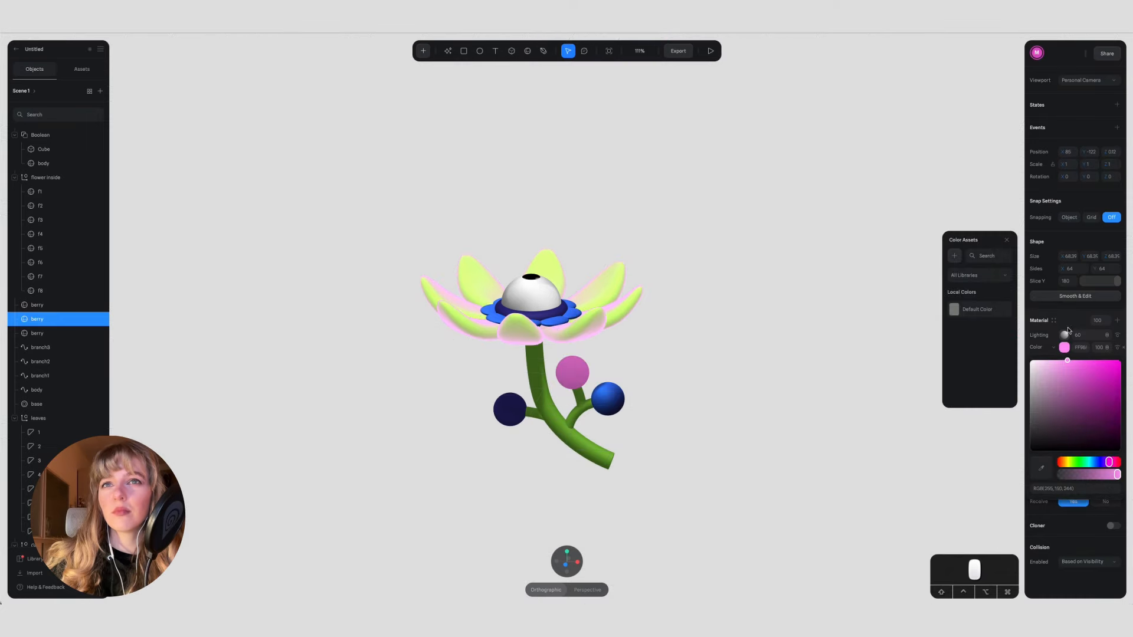
{"action": "left_click", "coordinate": [666, 189]}
{"action": "left_click", "coordinate": [711, 52]}
{"action": "left_click_drag", "start_coordinate": [690, 275], "coordinate": [610, 418], "text": "alt"}
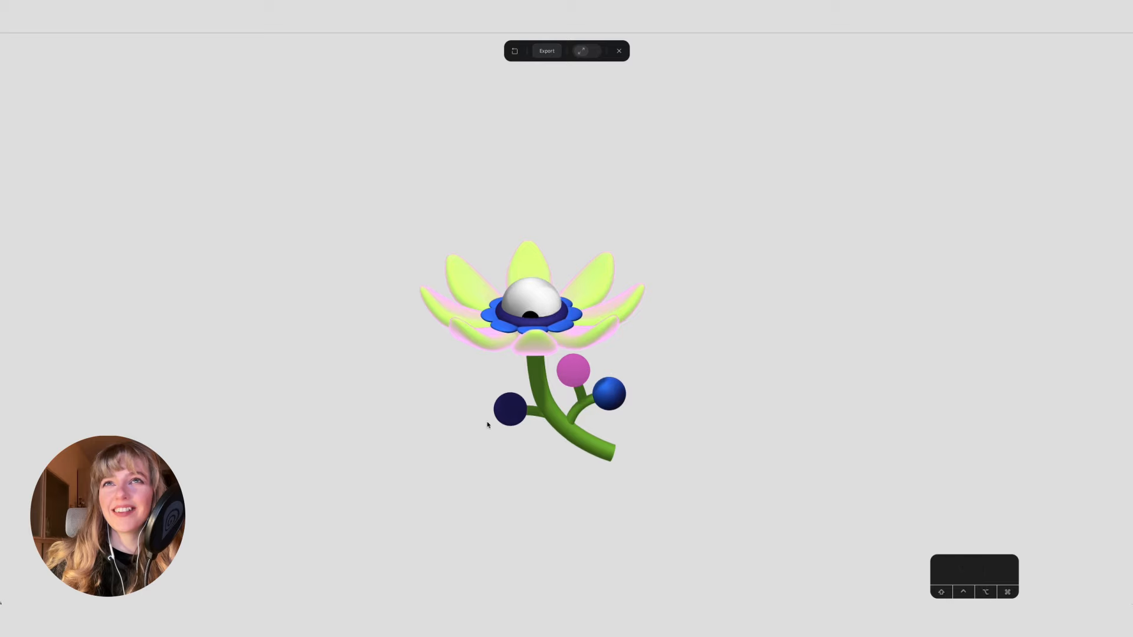
Step: Leave the preview and undo the pink recoloring of the uppermost berry
{"action": "key", "text": "super+z"}
{"action": "left_click", "coordinate": [619, 51]}
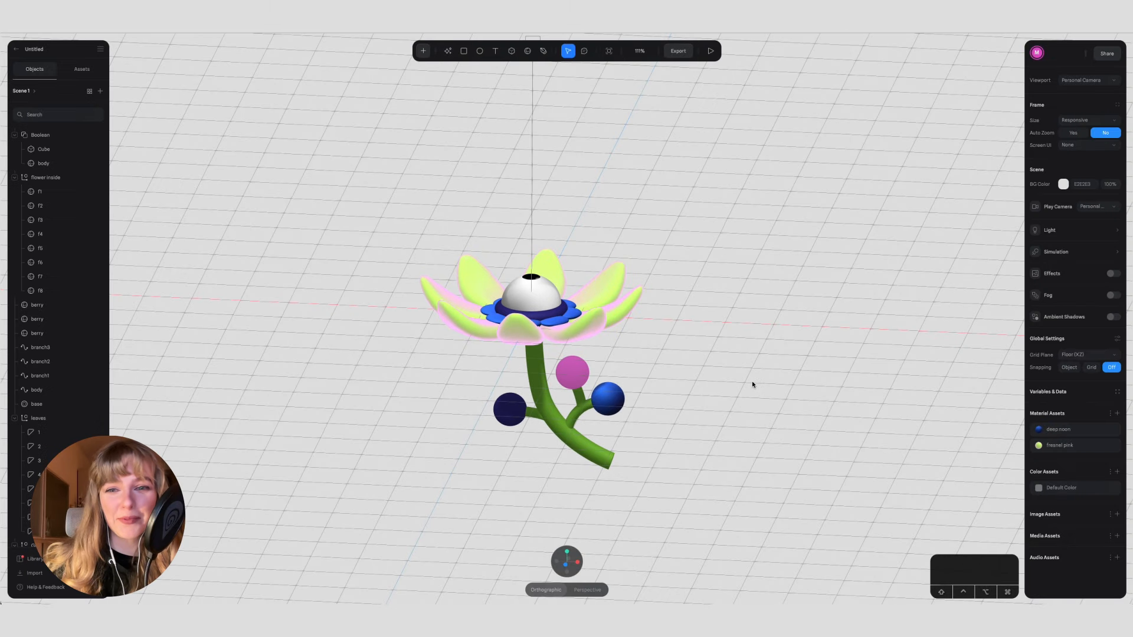
{"action": "key", "text": "super+z"}
{"action": "key", "text": "super+z"}
{"action": "left_click", "coordinate": [729, 389]}
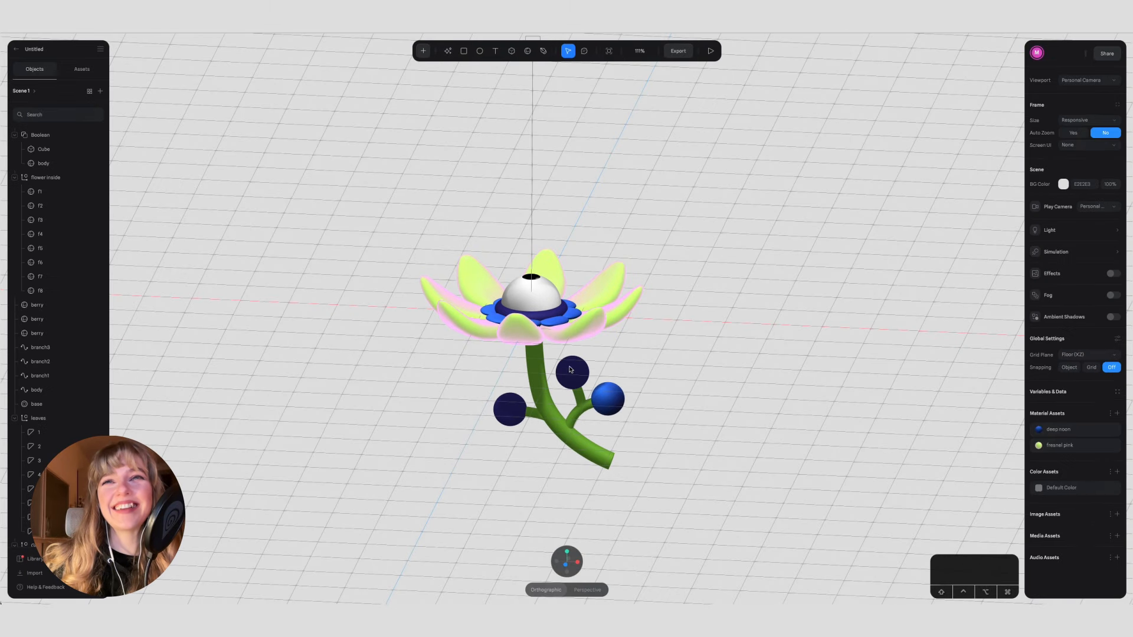
Step: Give the uppermost berry a detached copy of the deep noon material and recolor it pink
{"action": "left_click", "coordinate": [576, 371]}
{"action": "left_click", "coordinate": [1055, 332]}
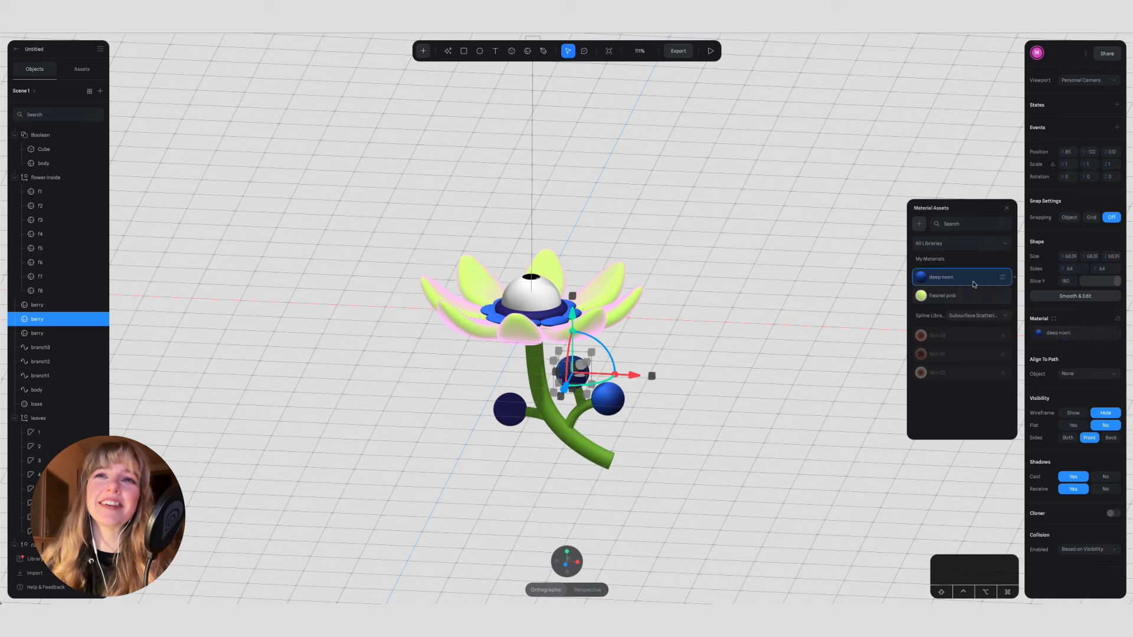
{"action": "left_click", "coordinate": [1117, 318]}
{"action": "left_click", "coordinate": [1065, 360]}
{"action": "left_click_drag", "start_coordinate": [1097, 475], "coordinate": [1114, 475]}
Step: Change the blend mode of the Matcap layer in the pink berry's material
{"action": "left_click", "coordinate": [1064, 348]}
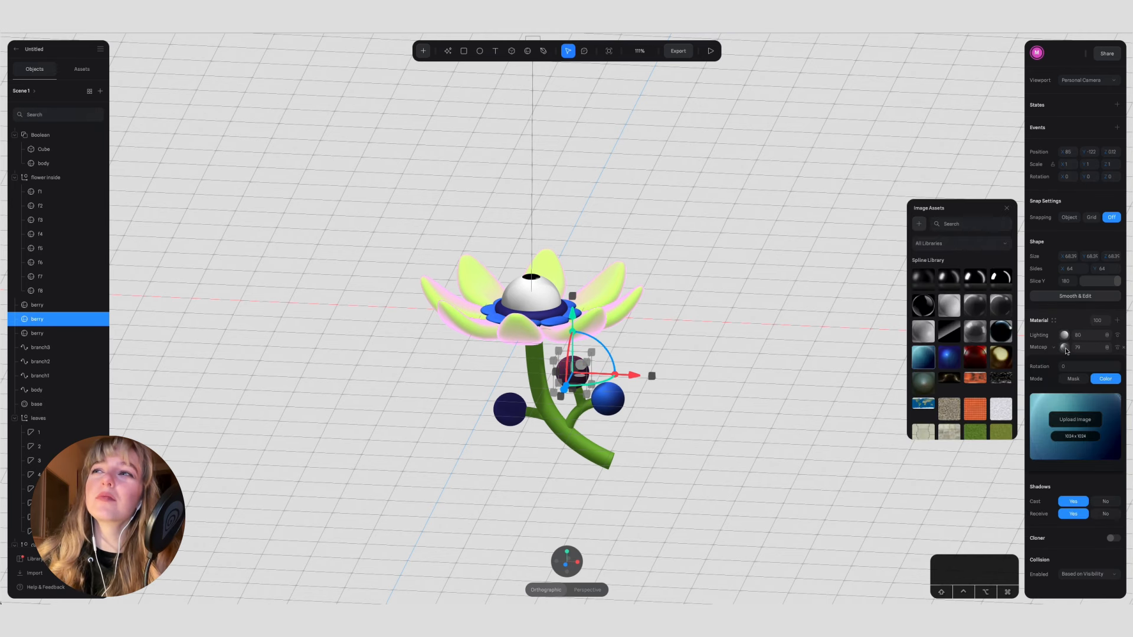
{"action": "left_click", "coordinate": [1065, 349]}
{"action": "left_click", "coordinate": [1107, 348]}
{"action": "left_click", "coordinate": [1113, 367]}
Step: Examine the pink berry up close and from the opposite side of the flower
{"action": "left_click", "coordinate": [663, 440]}
{"action": "left_click_drag", "start_coordinate": [662, 440], "coordinate": [458, 432], "text": "alt"}
{"action": "left_click", "coordinate": [564, 372]}
{"action": "left_click", "coordinate": [672, 389]}
{"action": "scroll", "coordinate": [493, 402], "scroll_direction": "up", "scroll_amount": 5}
{"action": "scroll", "coordinate": [492, 403], "scroll_direction": "down", "scroll_amount": 2}
{"action": "left_click", "coordinate": [555, 357]}
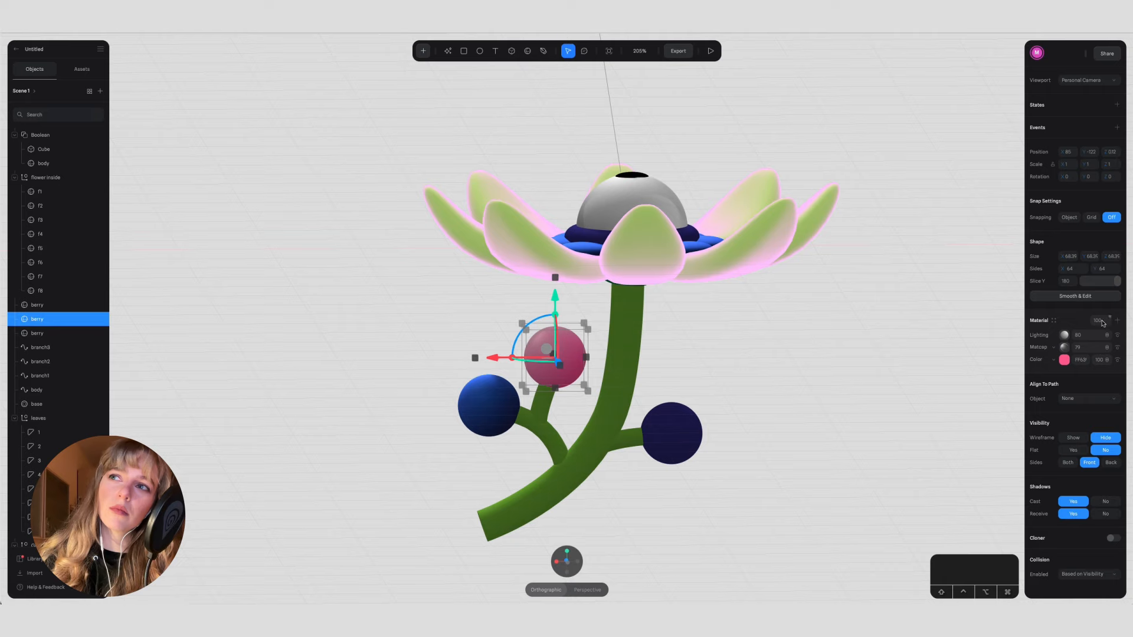
Step: Save the pink berry's material as a reusable material asset named frozen berry
{"action": "left_click", "coordinate": [1055, 321]}
{"action": "left_click", "coordinate": [919, 223]}
{"action": "double_click", "coordinate": [950, 277]}
{"action": "type", "text": "frozen be"}
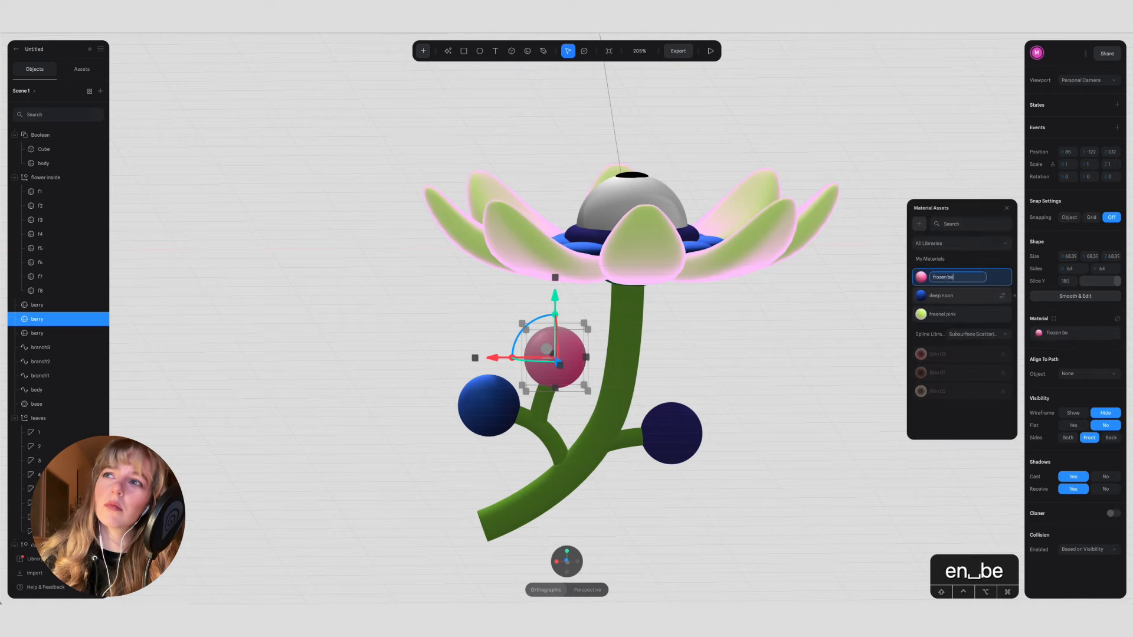
{"action": "type", "text": "rry"}
Step: Apply the frozen berry material to the dark berry on the opposite side of the stem
{"action": "left_click", "coordinate": [672, 435]}
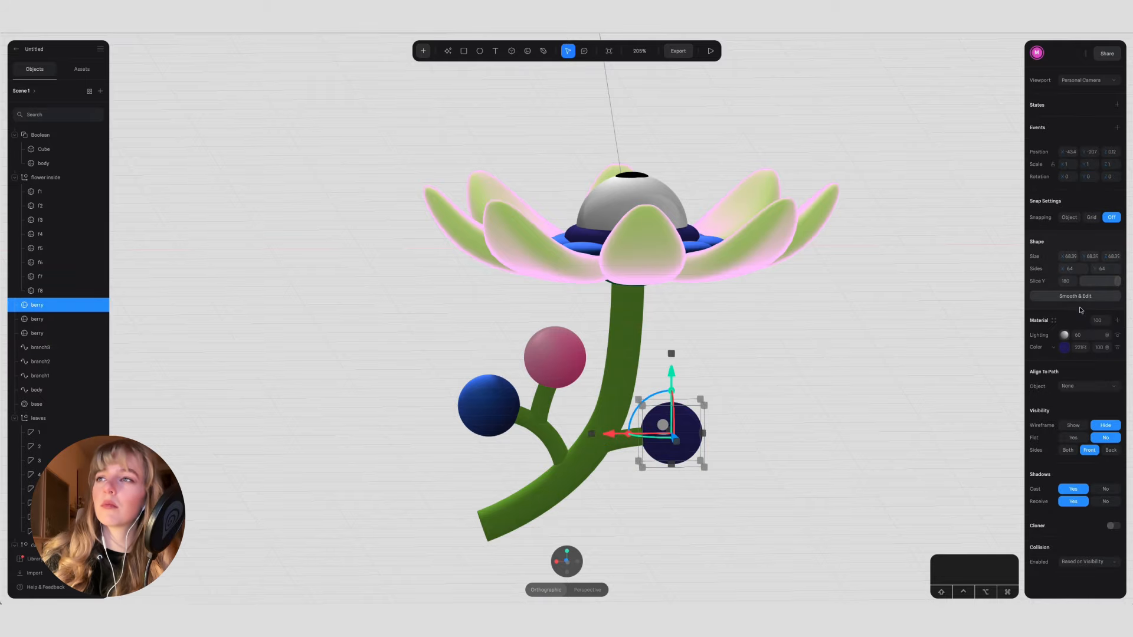
{"action": "left_click", "coordinate": [953, 277]}
{"action": "left_click", "coordinate": [800, 354]}
{"action": "left_click_drag", "start_coordinate": [767, 324], "coordinate": [880, 316], "text": "alt"}
Step: Check the blue berry's material and step back and forth through the recent berry material changes to compare them
{"action": "left_click", "coordinate": [645, 405]}
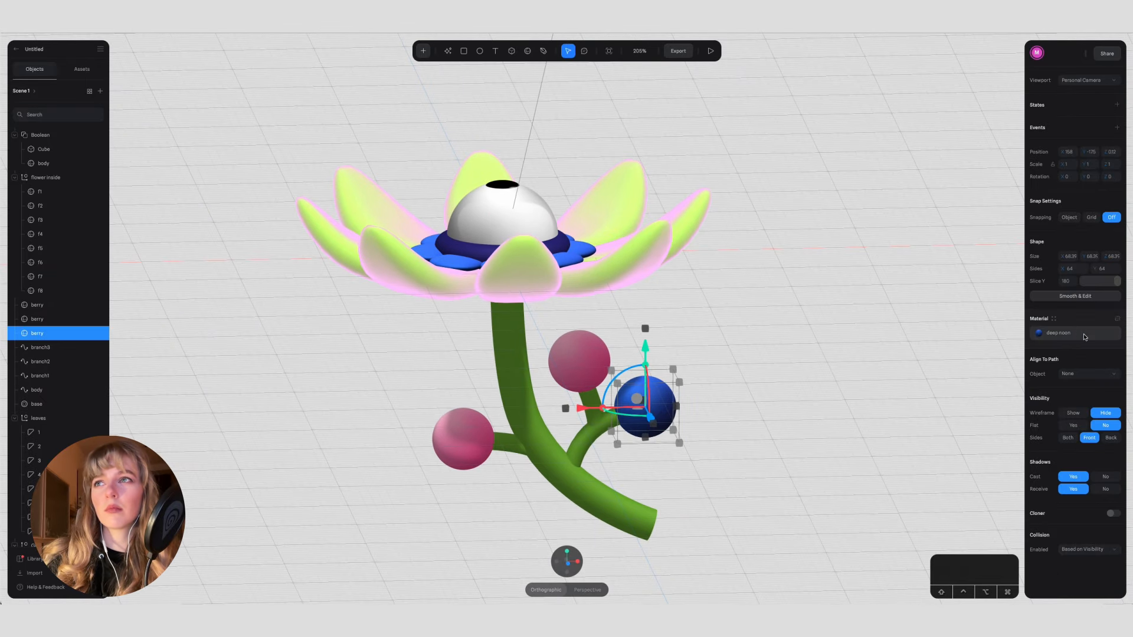
{"action": "left_click", "coordinate": [1039, 333]}
{"action": "left_click", "coordinate": [1054, 318]}
{"action": "left_click", "coordinate": [838, 345]}
{"action": "left_click", "coordinate": [731, 295]}
{"action": "scroll", "coordinate": [731, 295], "scroll_direction": "down", "scroll_amount": 10}
{"action": "key", "text": "super+z"}
{"action": "key", "text": "super+z"}
{"action": "left_click", "coordinate": [730, 295]}
{"action": "left_click_drag", "start_coordinate": [730, 295], "coordinate": [708, 304], "text": "alt"}
{"action": "key", "text": "super+z"}
{"action": "key", "text": "super+z"}
{"action": "left_click", "coordinate": [723, 304]}
{"action": "key", "text": "shift+super+z"}
{"action": "left_click_drag", "start_coordinate": [661, 350], "coordinate": [675, 346], "text": "alt"}
{"action": "key", "text": "super+z"}
{"action": "key", "text": "shift+super+z"}
{"action": "key", "text": "shift+super+z"}
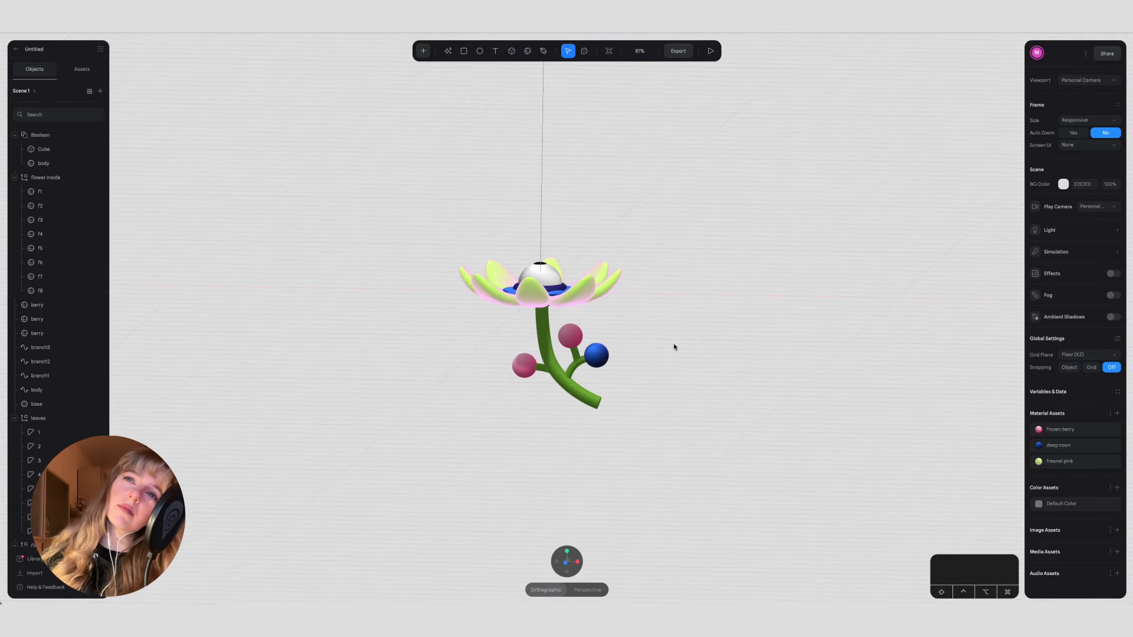
{"action": "left_click_drag", "start_coordinate": [662, 333], "coordinate": [617, 430], "text": "alt"}
{"action": "scroll", "coordinate": [671, 351], "scroll_direction": "up", "scroll_amount": 5}
{"action": "left_click", "coordinate": [527, 375]}
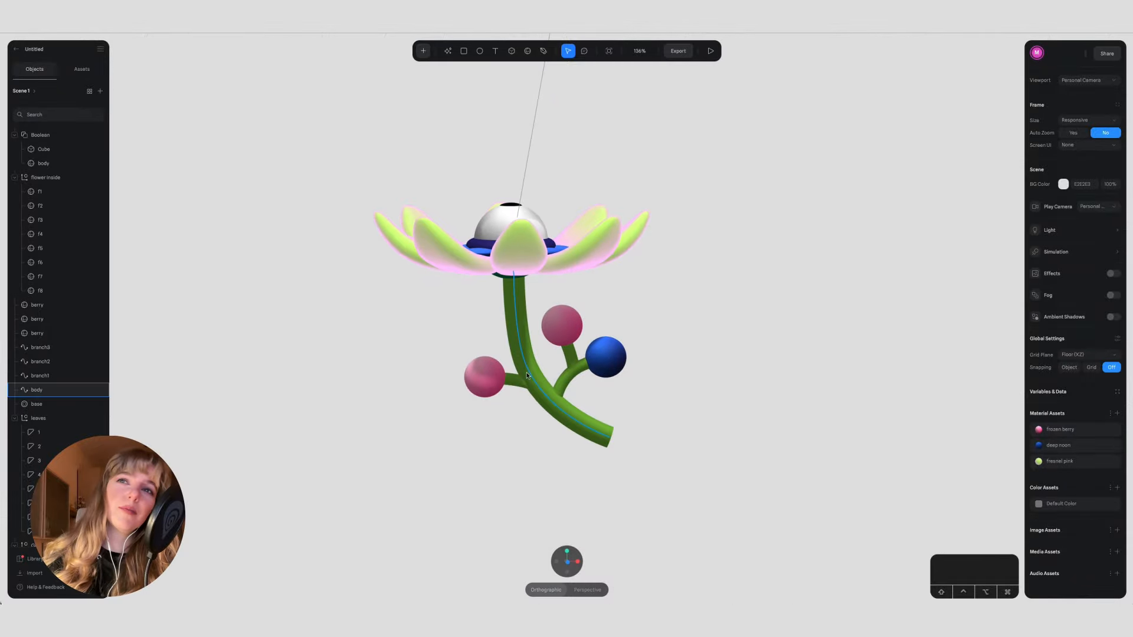
{"action": "key", "text": "Escape"}
{"action": "scroll", "coordinate": [504, 292], "scroll_direction": "up", "scroll_amount": 10}
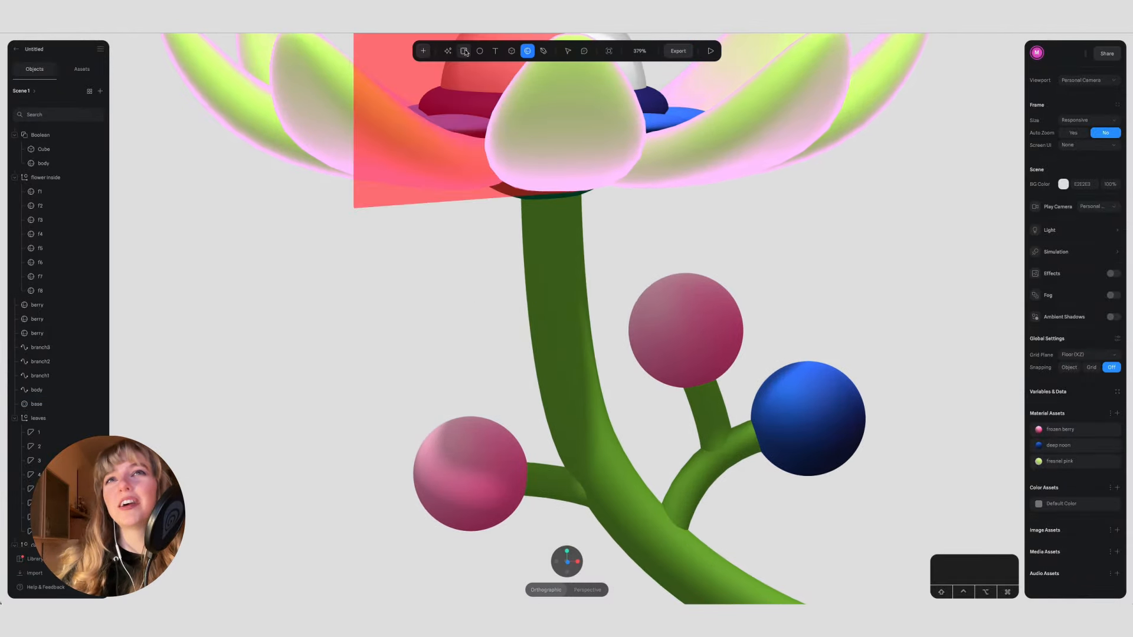
{"action": "left_click", "coordinate": [423, 51]}
{"action": "scroll", "coordinate": [457, 236], "scroll_direction": "down", "scroll_amount": 3}
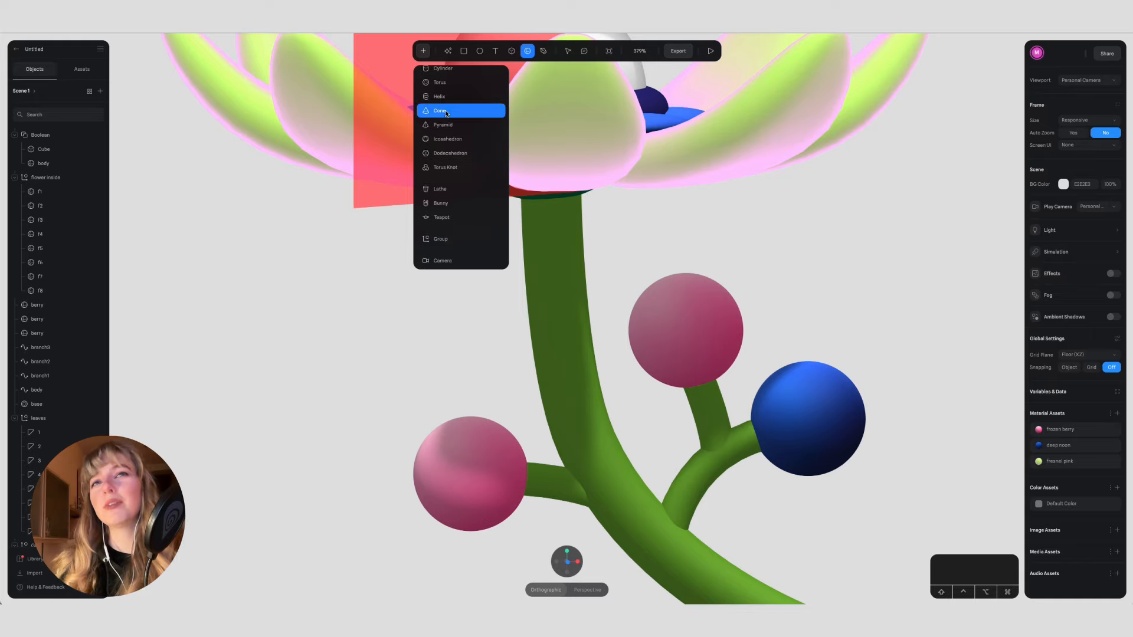
{"action": "left_click", "coordinate": [438, 111]}
{"action": "left_click_drag", "start_coordinate": [426, 284], "coordinate": [444, 301], "text": "shift"}
{"action": "key", "text": "Delete"}
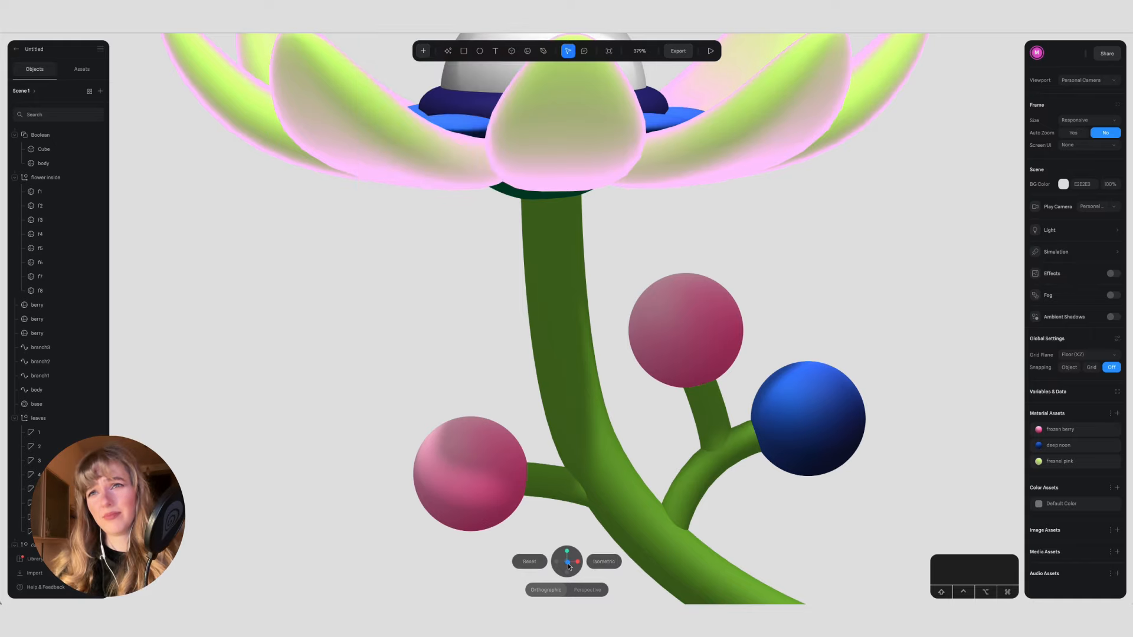
Step: Add a small cone about 18 units in size beside the stem
{"action": "left_click", "coordinate": [567, 562]}
{"action": "left_click", "coordinate": [420, 51]}
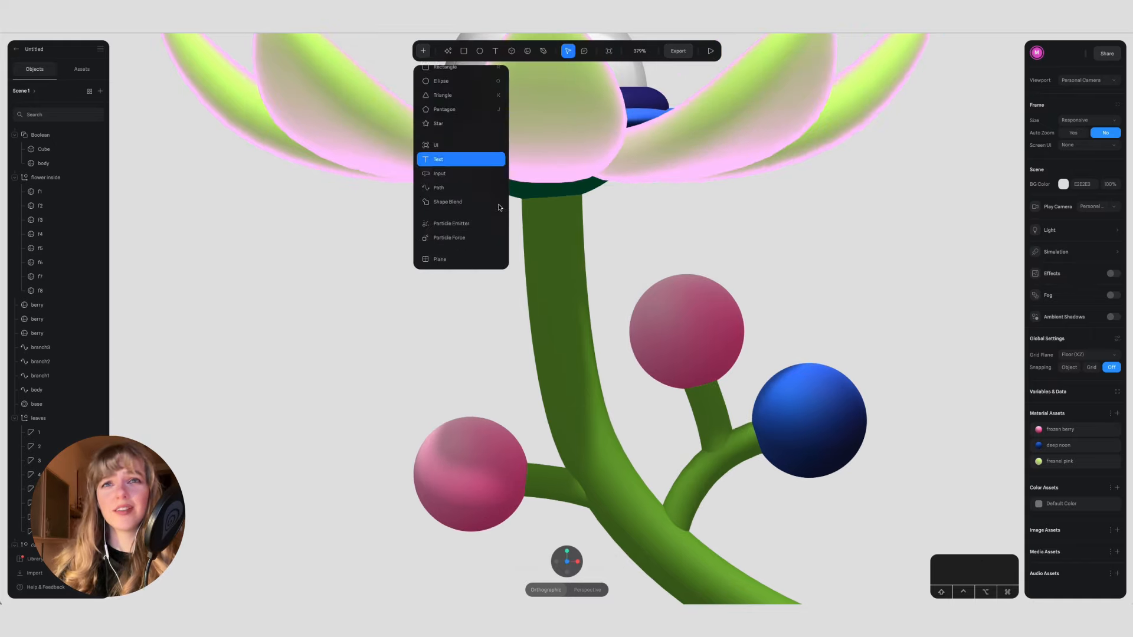
{"action": "scroll", "coordinate": [472, 227], "scroll_direction": "down", "scroll_amount": 4}
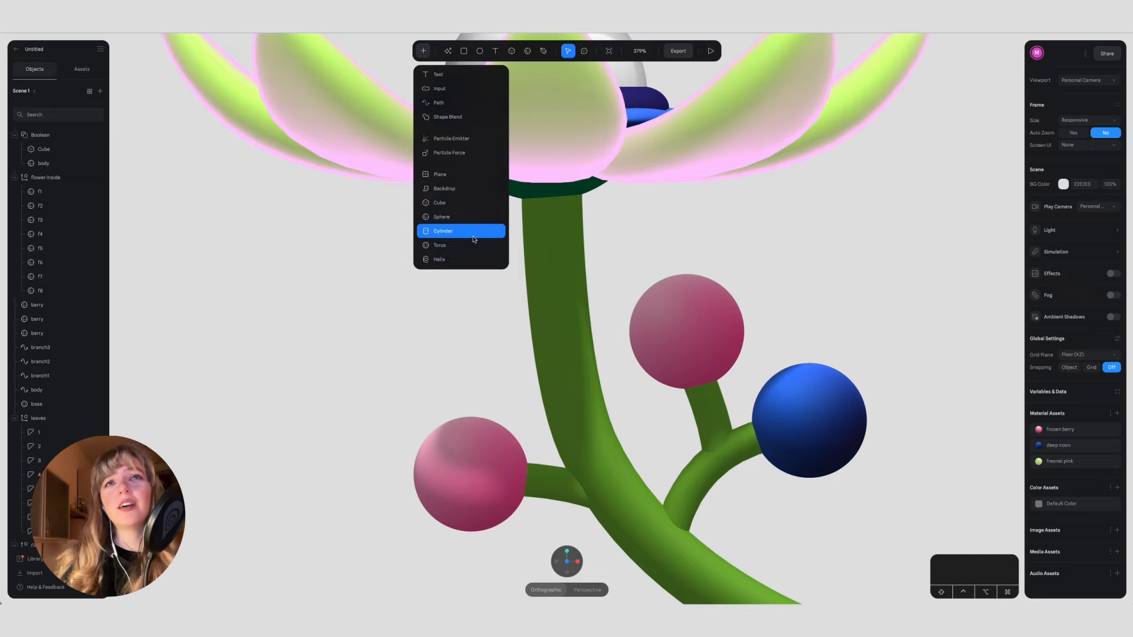
{"action": "scroll", "coordinate": [451, 195], "scroll_direction": "up", "scroll_amount": 3}
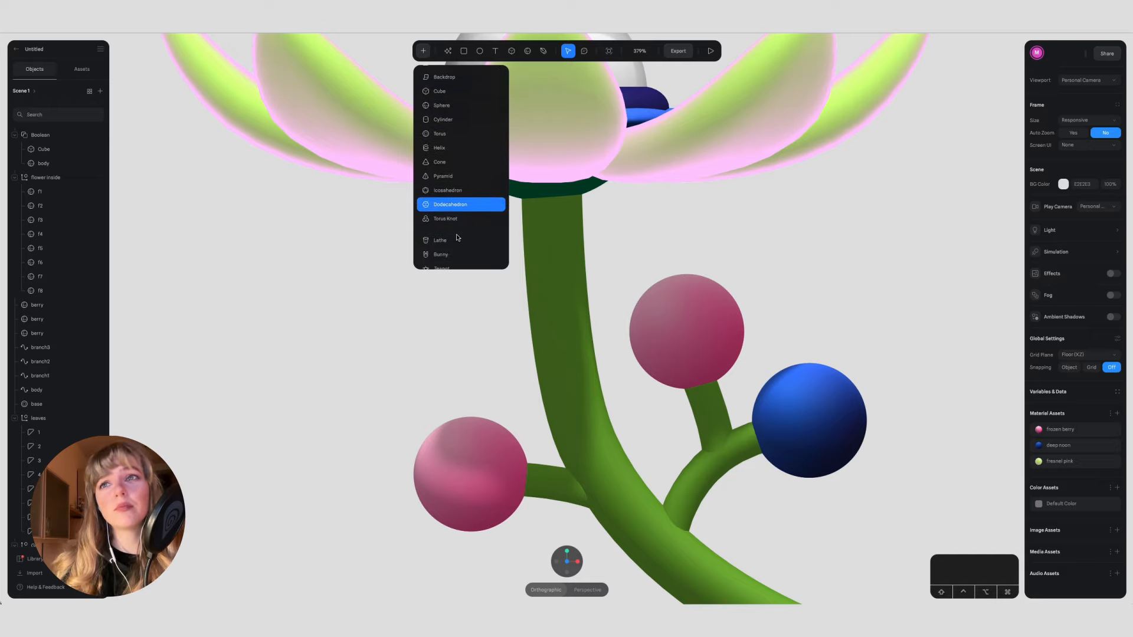
{"action": "scroll", "coordinate": [447, 177], "scroll_direction": "down", "scroll_amount": 4}
{"action": "left_click", "coordinate": [446, 204]}
{"action": "mouse_move", "coordinate": [420, 313]}
{"action": "left_mouse_down"}
{"action": "mouse_move", "coordinate": [459, 355]}
{"action": "mouse_move", "coordinate": [452, 343]}
{"action": "left_mouse_up"}
{"action": "left_click", "coordinate": [471, 367]}
{"action": "scroll", "coordinate": [436, 336], "scroll_direction": "up", "scroll_amount": 5}
{"action": "scroll", "coordinate": [437, 336], "scroll_direction": "left", "scroll_amount": 2}
{"action": "left_click_drag", "start_coordinate": [356, 349], "coordinate": [416, 348]}
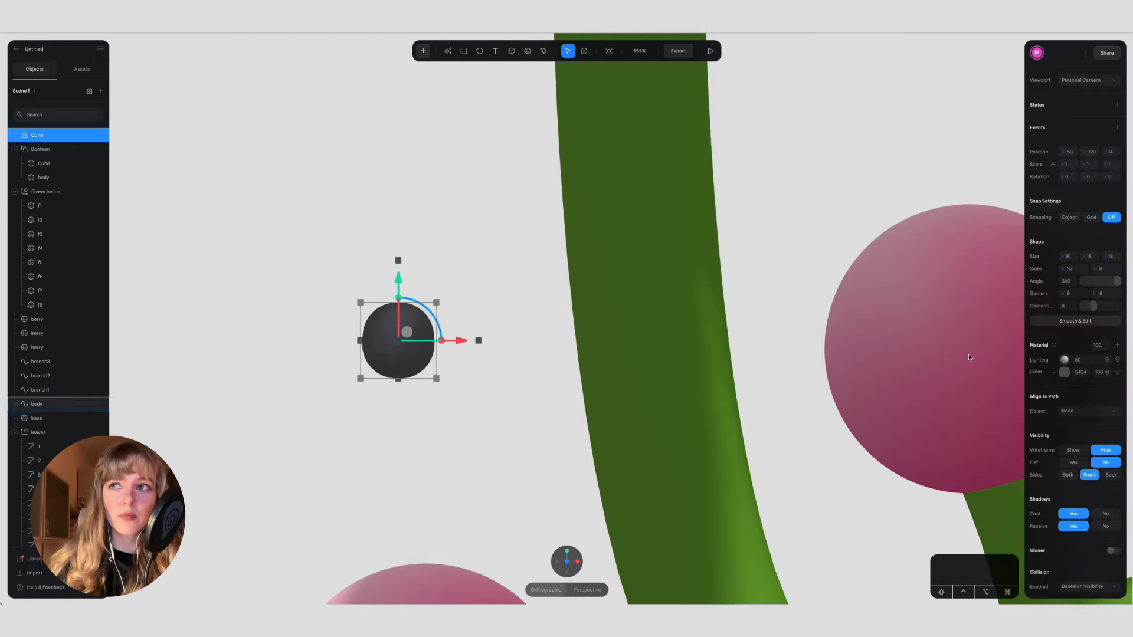
Step: Reduce the cone's corner size to 1 and move the cone away from the stem
{"action": "left_click_drag", "start_coordinate": [1091, 307], "coordinate": [1058, 308]}
{"action": "mouse_move", "coordinate": [1116, 282]}
{"action": "left_mouse_down"}
{"action": "mouse_move", "coordinate": [1074, 281]}
{"action": "mouse_move", "coordinate": [1117, 281]}
{"action": "left_mouse_up"}
{"action": "left_click", "coordinate": [577, 562]}
{"action": "left_click_drag", "start_coordinate": [465, 339], "coordinate": [241, 340]}
{"action": "scroll", "coordinate": [241, 341], "scroll_direction": "left", "scroll_amount": 2}
{"action": "left_click", "coordinate": [309, 393]}
{"action": "left_click", "coordinate": [349, 349]}
{"action": "scroll", "coordinate": [345, 350], "scroll_direction": "up", "scroll_amount": 5}
{"action": "scroll", "coordinate": [345, 350], "scroll_direction": "left", "scroll_amount": 3}
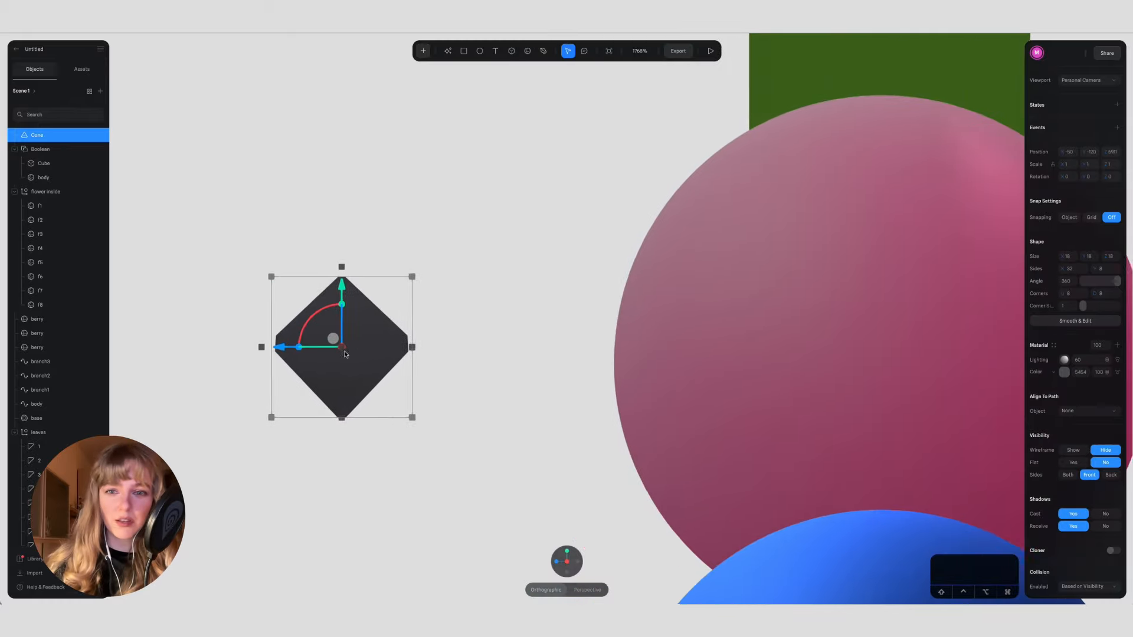
{"action": "left_click_drag", "start_coordinate": [1115, 282], "coordinate": [1083, 306]}
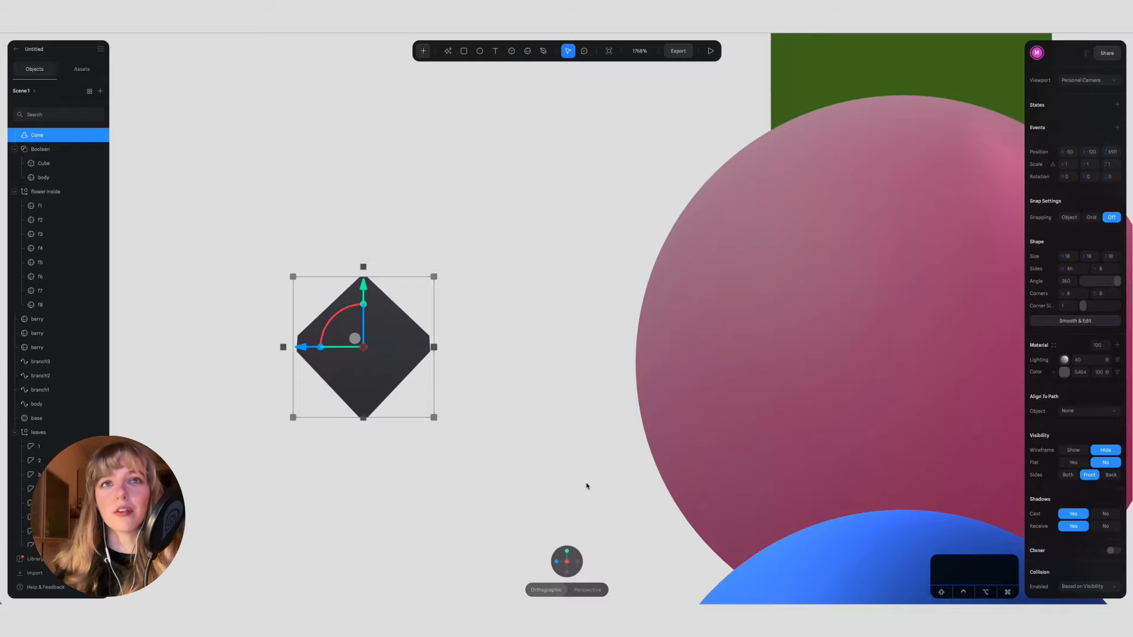
{"action": "left_click", "coordinate": [556, 562]}
Step: Convert the cone to an editable mesh at subdivision level 0, keeping only its pointed upper half
{"action": "left_click", "coordinate": [1075, 320]}
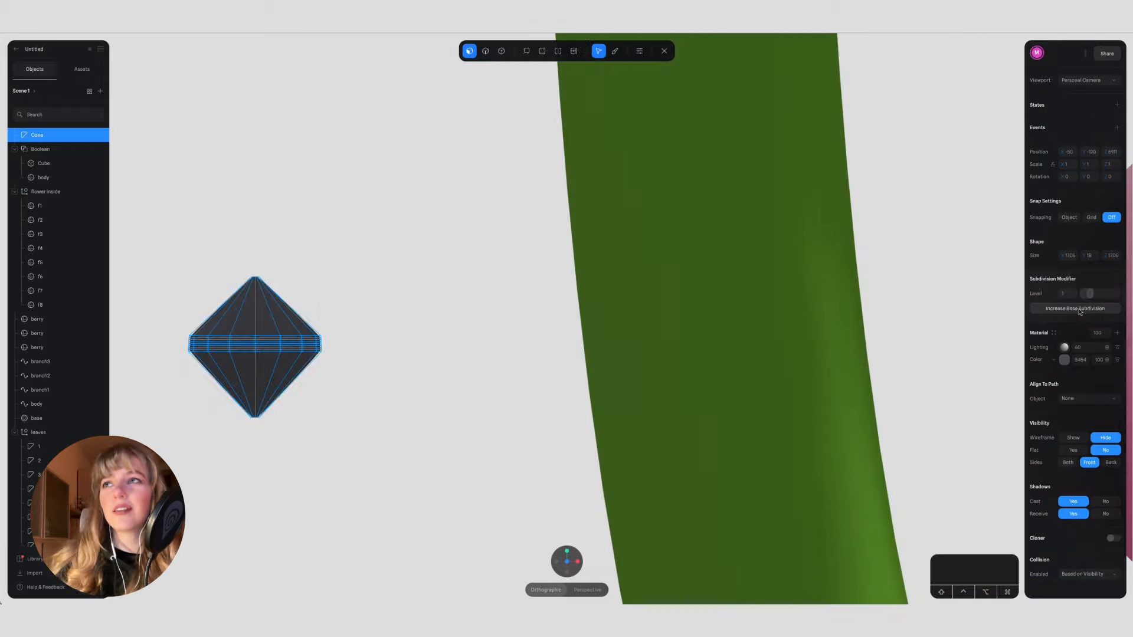
{"action": "left_click_drag", "start_coordinate": [1093, 296], "coordinate": [1056, 298]}
{"action": "key", "text": "BackSpace"}
{"action": "key", "text": "BackSpace"}
{"action": "mouse_move", "coordinate": [284, 430]}
{"action": "left_mouse_down", "text": "alt"}
{"action": "mouse_move", "coordinate": [314, 392]}
{"action": "mouse_move", "coordinate": [260, 407]}
{"action": "mouse_move", "coordinate": [295, 432]}
{"action": "left_mouse_up", "text": "alt"}
{"action": "left_click", "coordinate": [295, 432]}
{"action": "left_click", "coordinate": [295, 432]}
{"action": "left_click_drag", "start_coordinate": [310, 338], "coordinate": [400, 337]}
{"action": "scroll", "coordinate": [400, 336], "scroll_direction": "down", "scroll_amount": 5}
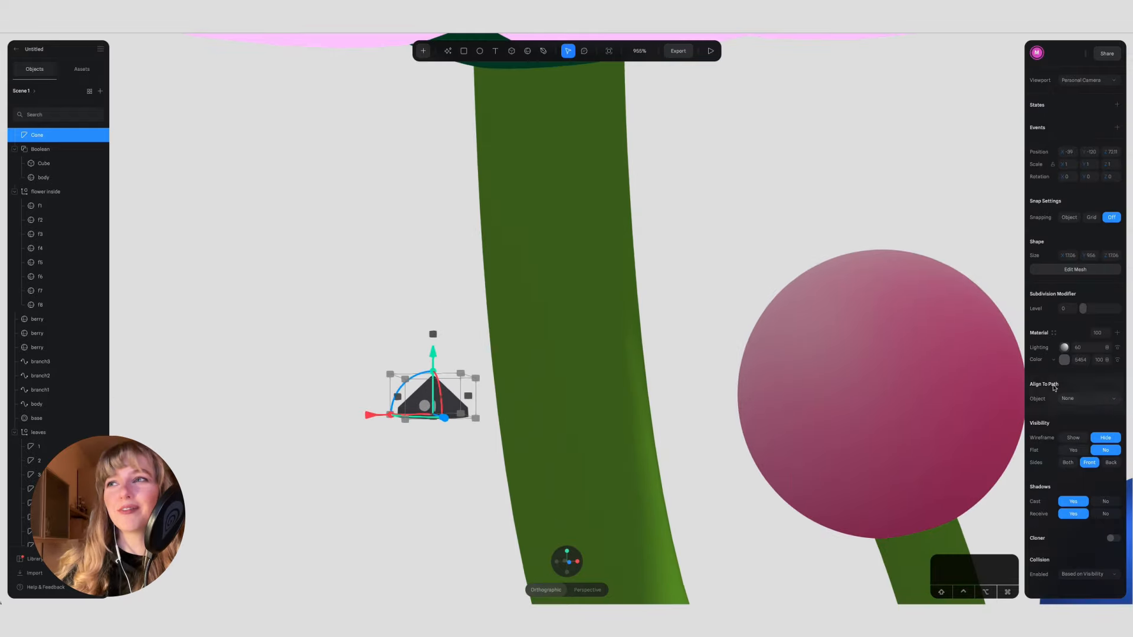
Step: Try recoloring the trimmed cone mesh and remove it from the scene
{"action": "left_click", "coordinate": [1064, 360]}
{"action": "left_click", "coordinate": [1085, 475]}
{"action": "left_click", "coordinate": [1092, 387]}
{"action": "left_click_drag", "start_coordinate": [420, 408], "coordinate": [546, 177]}
{"action": "key", "text": "BackSpace"}
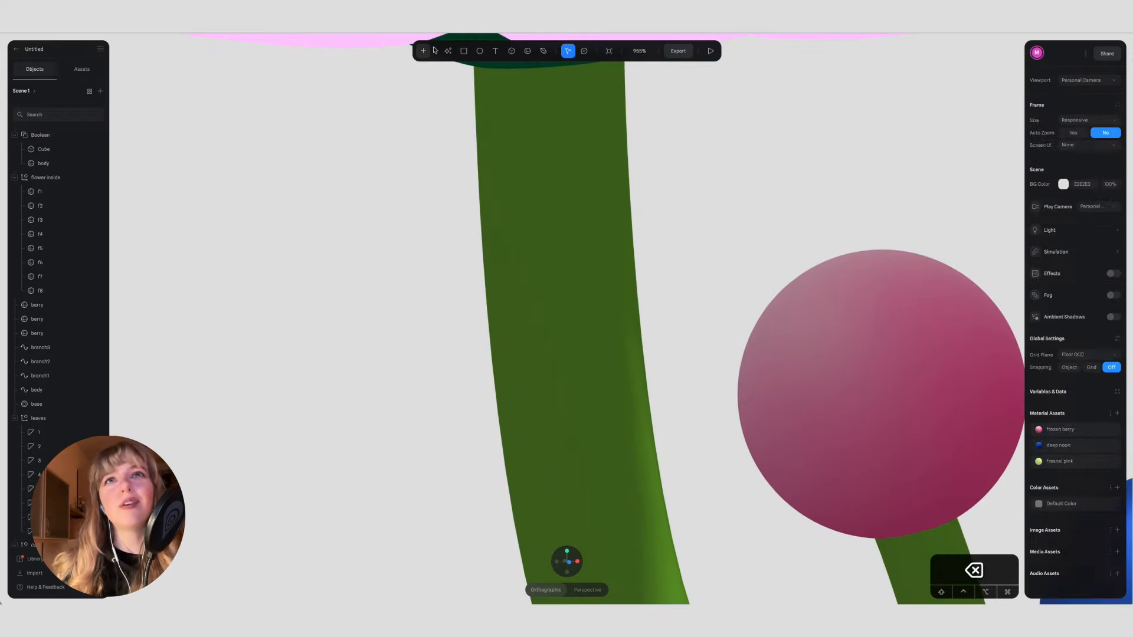
{"action": "left_click", "coordinate": [423, 52]}
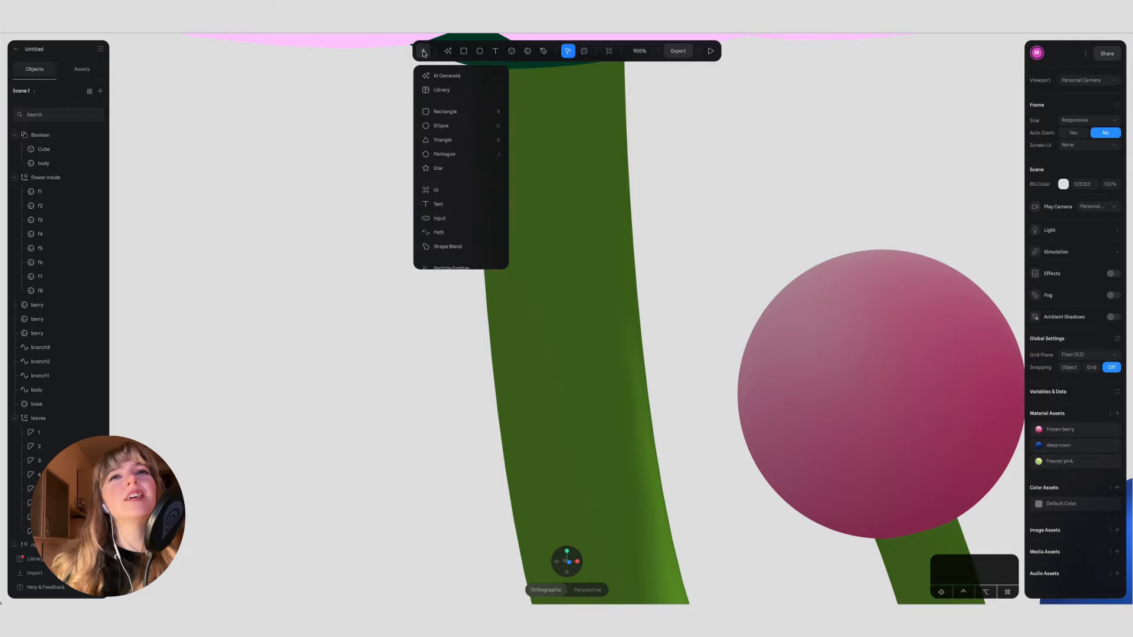
{"action": "scroll", "coordinate": [448, 204], "scroll_direction": "down", "scroll_amount": 3}
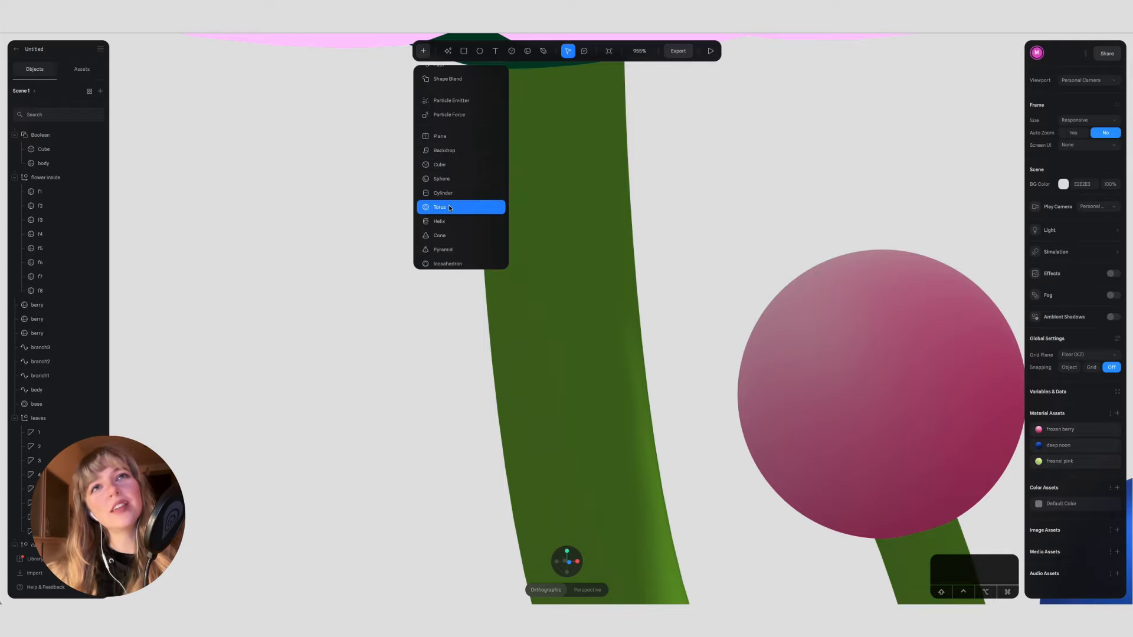
{"action": "left_click", "coordinate": [450, 237]}
{"action": "left_click_drag", "start_coordinate": [332, 283], "coordinate": [471, 417]}
{"action": "left_click", "coordinate": [579, 562]}
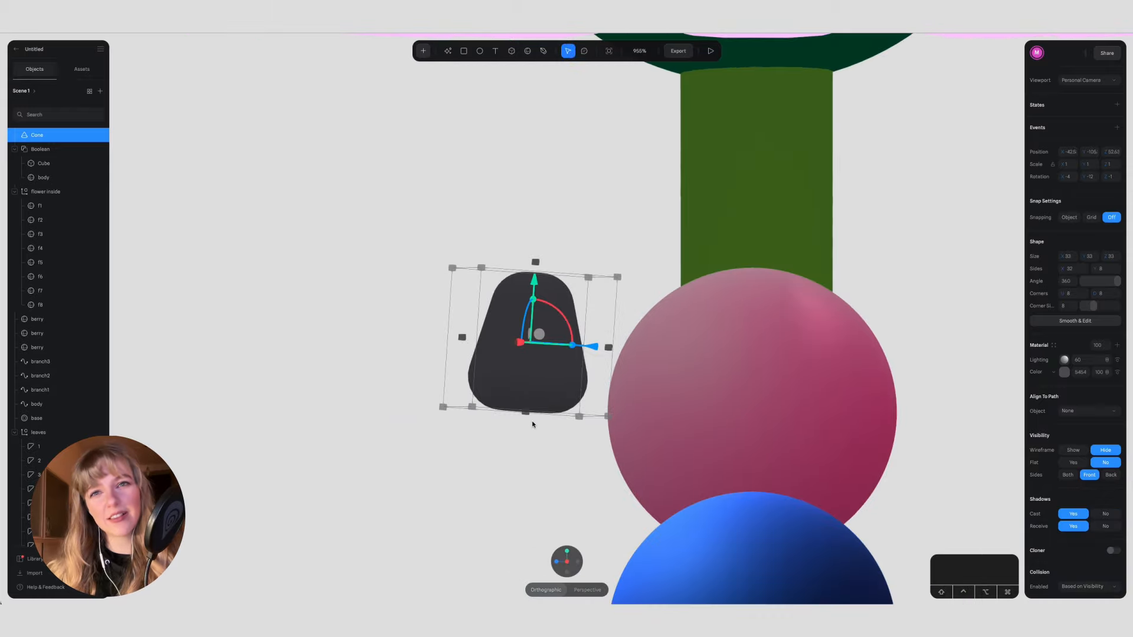
{"action": "key", "text": "Delete"}
Step: Add a cone about 38 units in size near the stem with a corner size of 2 and a sharp base edge
{"action": "left_click", "coordinate": [423, 51]}
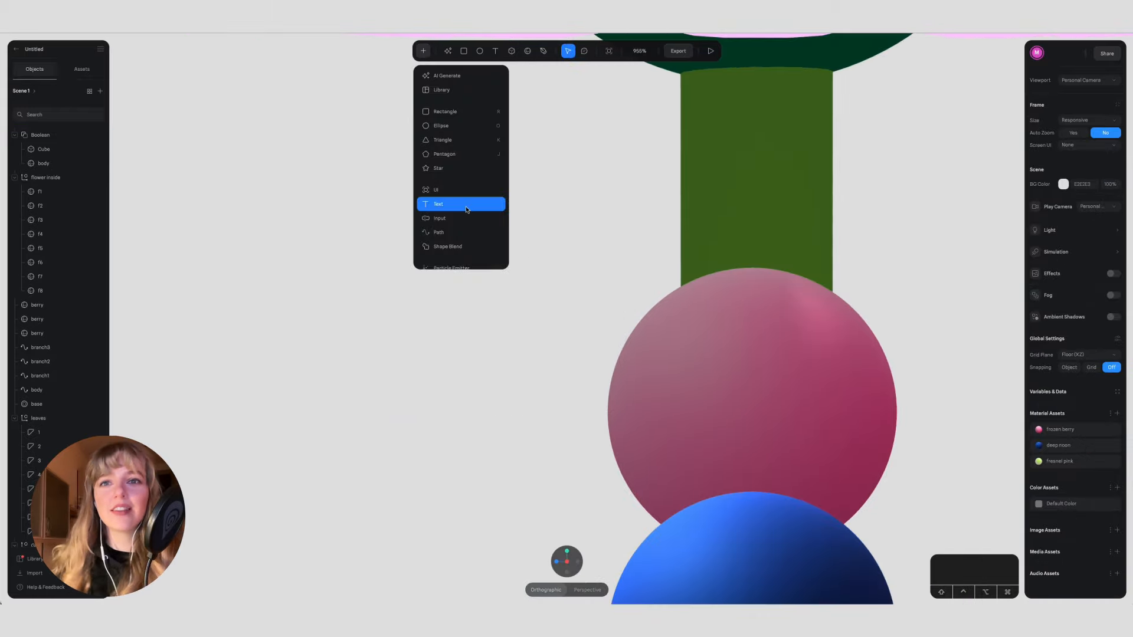
{"action": "scroll", "coordinate": [466, 210], "scroll_direction": "down", "scroll_amount": 5}
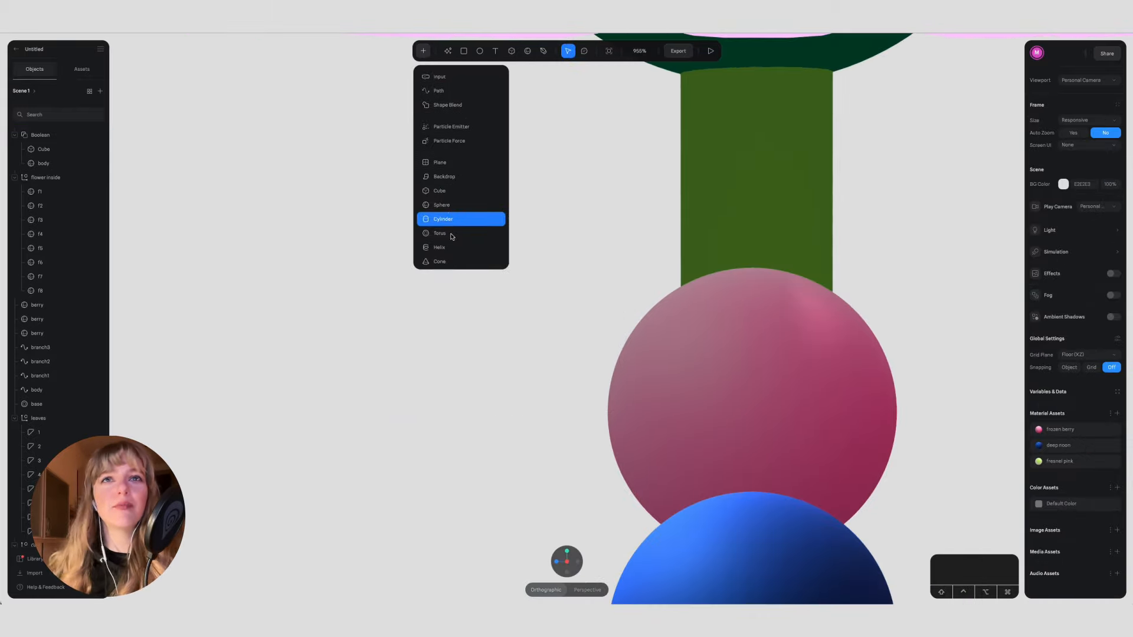
{"action": "left_click", "coordinate": [449, 248]}
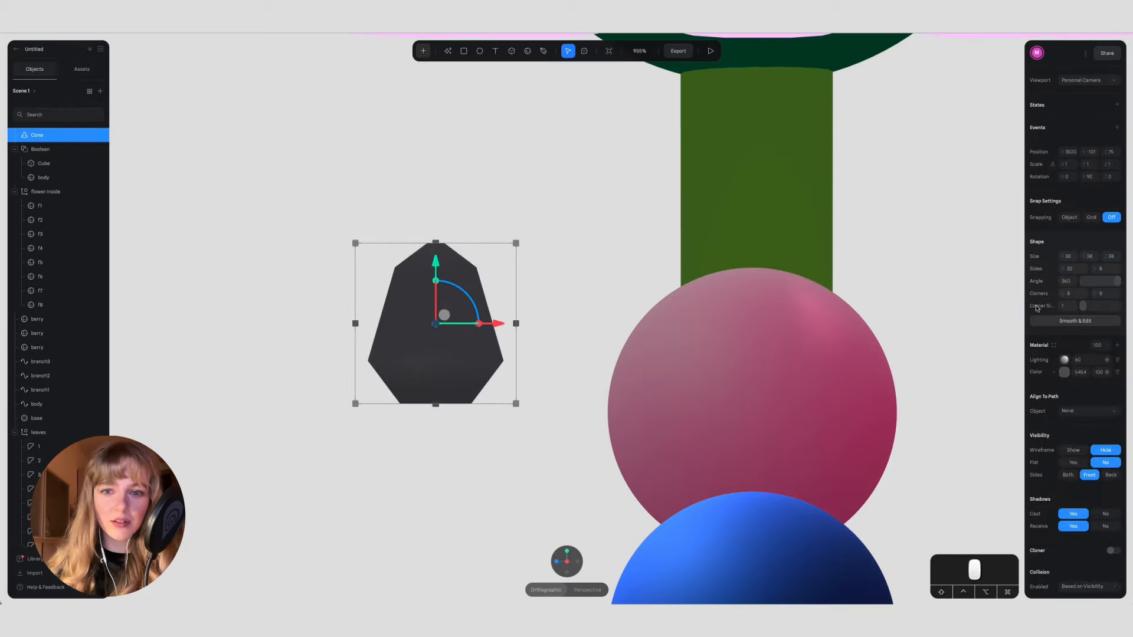
{"action": "left_click_drag", "start_coordinate": [1090, 295], "coordinate": [1043, 294]}
{"action": "left_click_drag", "start_coordinate": [1117, 282], "coordinate": [1059, 294]}
{"action": "left_click", "coordinate": [558, 561]}
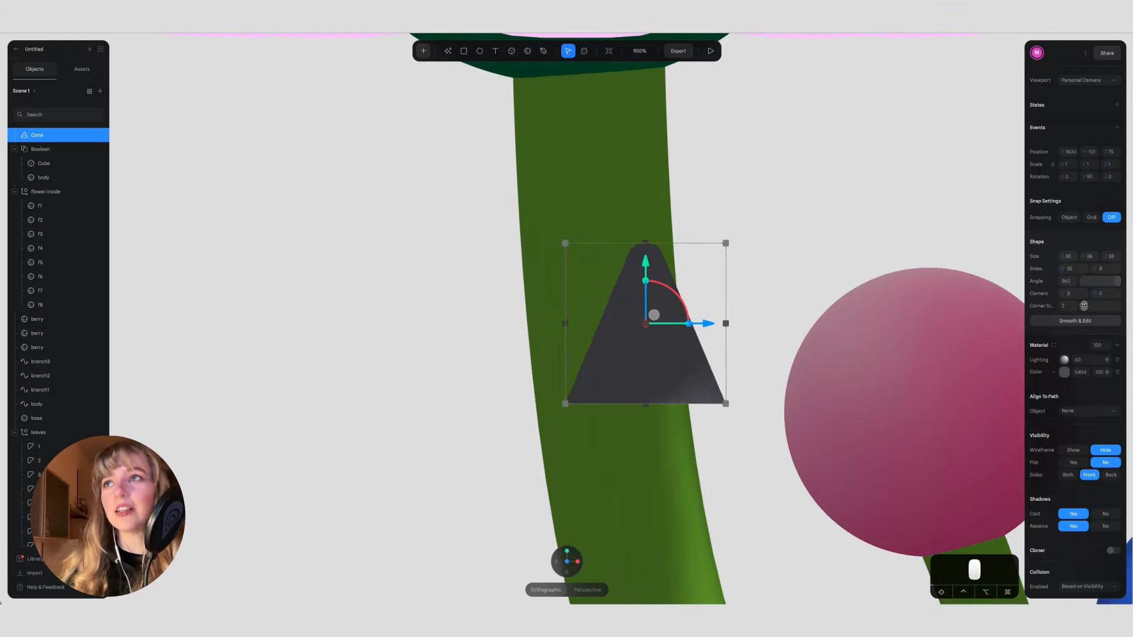
Step: Shorten the cone's height from both ends to form a low spike and place it beside the stem
{"action": "left_click_drag", "start_coordinate": [646, 404], "coordinate": [646, 354]}
{"action": "left_click_drag", "start_coordinate": [645, 243], "coordinate": [646, 293]}
{"action": "left_click", "coordinate": [557, 561]}
{"action": "left_click", "coordinate": [449, 354]}
{"action": "left_click_drag", "start_coordinate": [431, 347], "coordinate": [478, 309]}
Step: Recolor the low spike cone green
{"action": "left_click", "coordinate": [1064, 372]}
{"action": "left_click", "coordinate": [1080, 486]}
{"action": "mouse_move", "coordinate": [1093, 413]}
{"action": "left_mouse_down"}
{"action": "mouse_move", "coordinate": [1098, 395]}
{"action": "mouse_move", "coordinate": [1095, 405]}
{"action": "left_mouse_up"}
{"action": "left_click", "coordinate": [466, 390]}
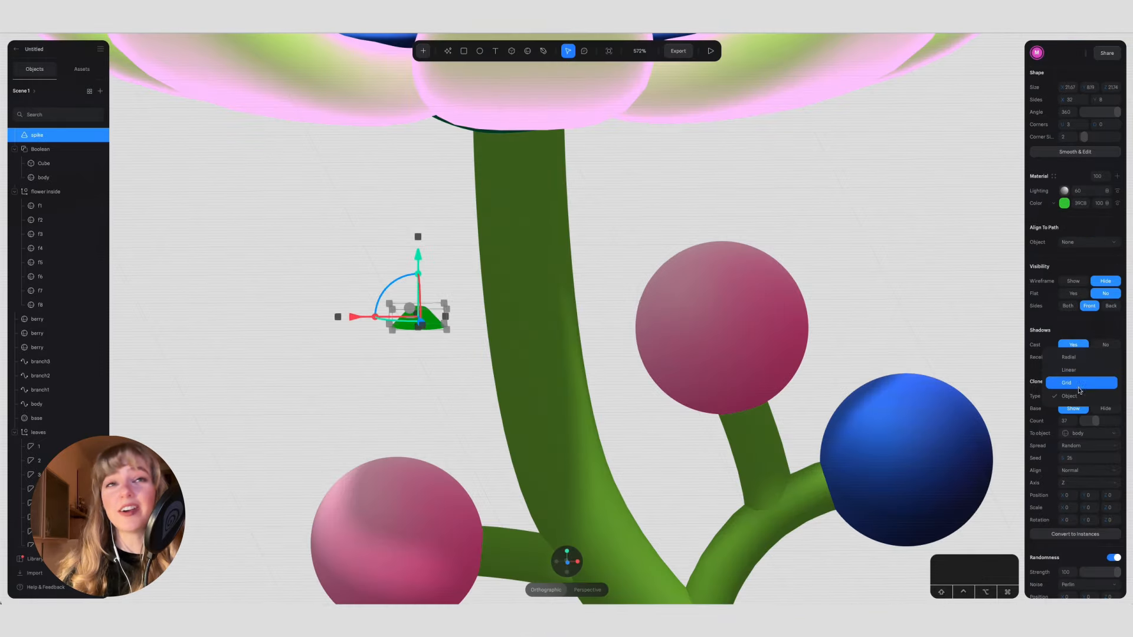
Step: Set the spike cloner's target object to the stem's body path
{"action": "left_click", "coordinate": [1085, 434]}
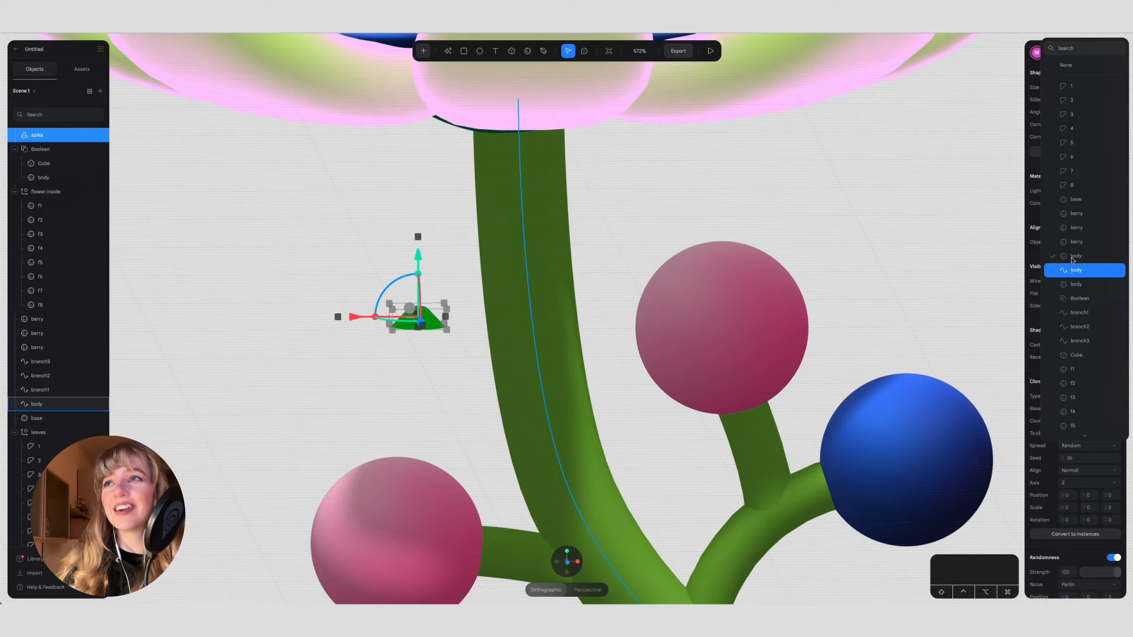
{"action": "left_click", "coordinate": [1080, 270]}
{"action": "scroll", "coordinate": [477, 431], "scroll_direction": "down", "scroll_amount": 3}
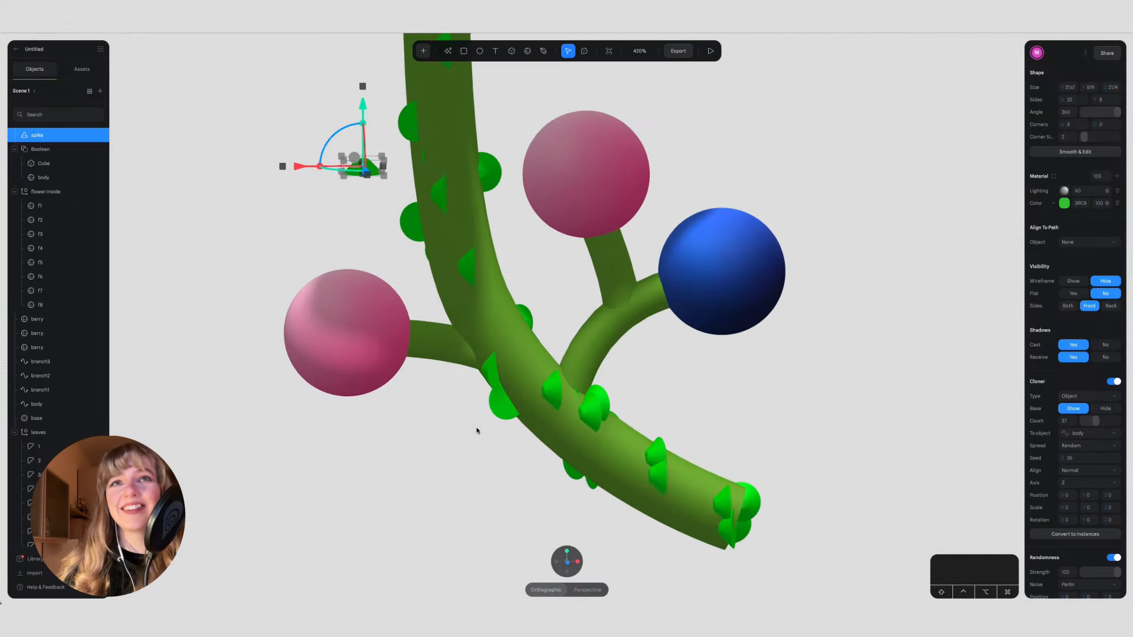
Step: Align the cloned spikes along the Y axis and reduce their count on the stem
{"action": "left_click", "coordinate": [1089, 482]}
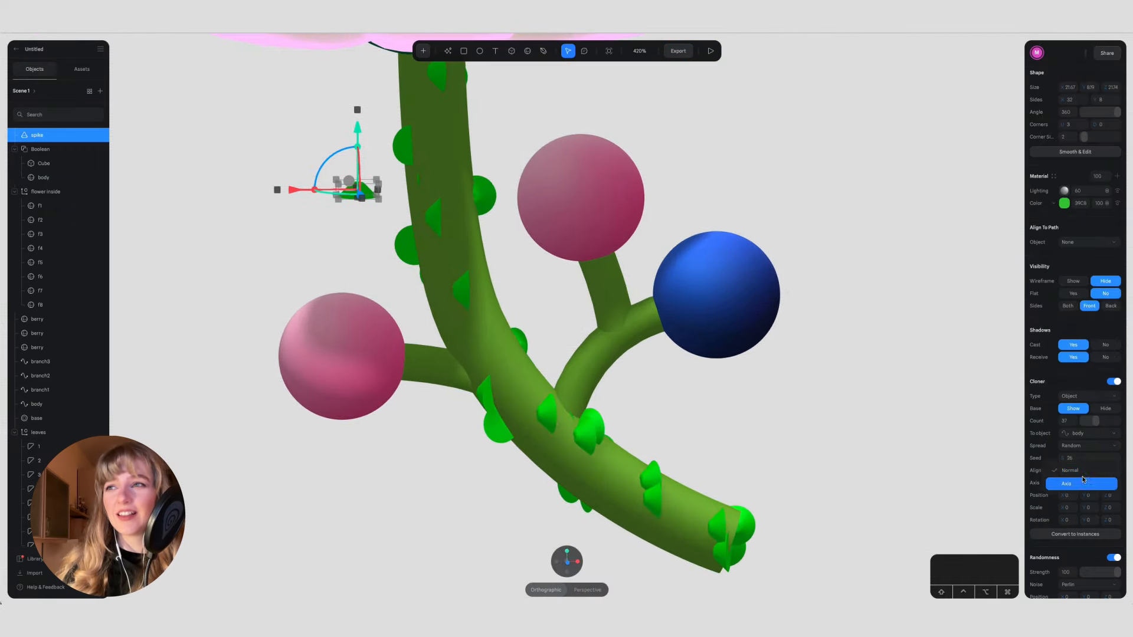
{"action": "left_click", "coordinate": [1073, 459]}
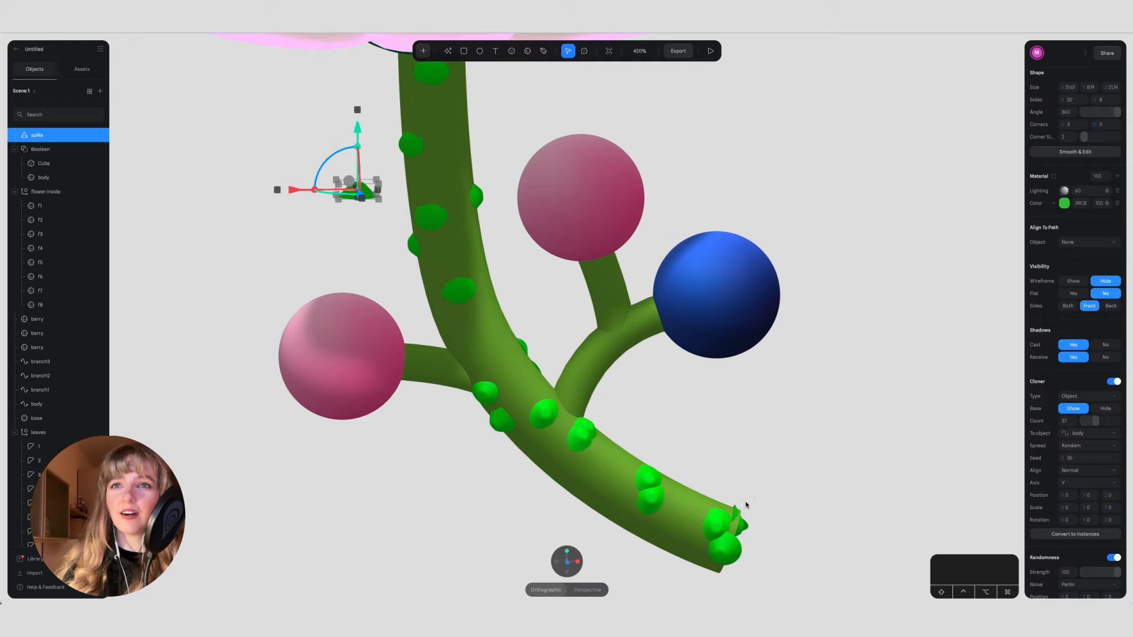
{"action": "scroll", "coordinate": [745, 418], "scroll_direction": "down", "scroll_amount": 5}
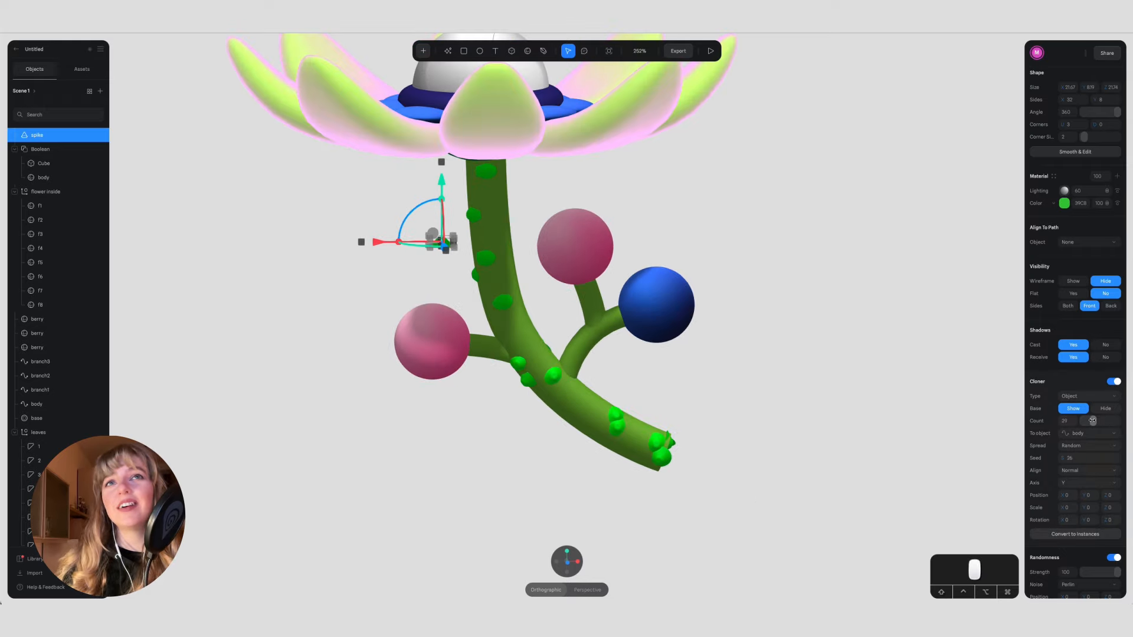
Step: Try the X and Z alignment axes for the cloned spikes and undo both changes
{"action": "left_click", "coordinate": [1084, 483]}
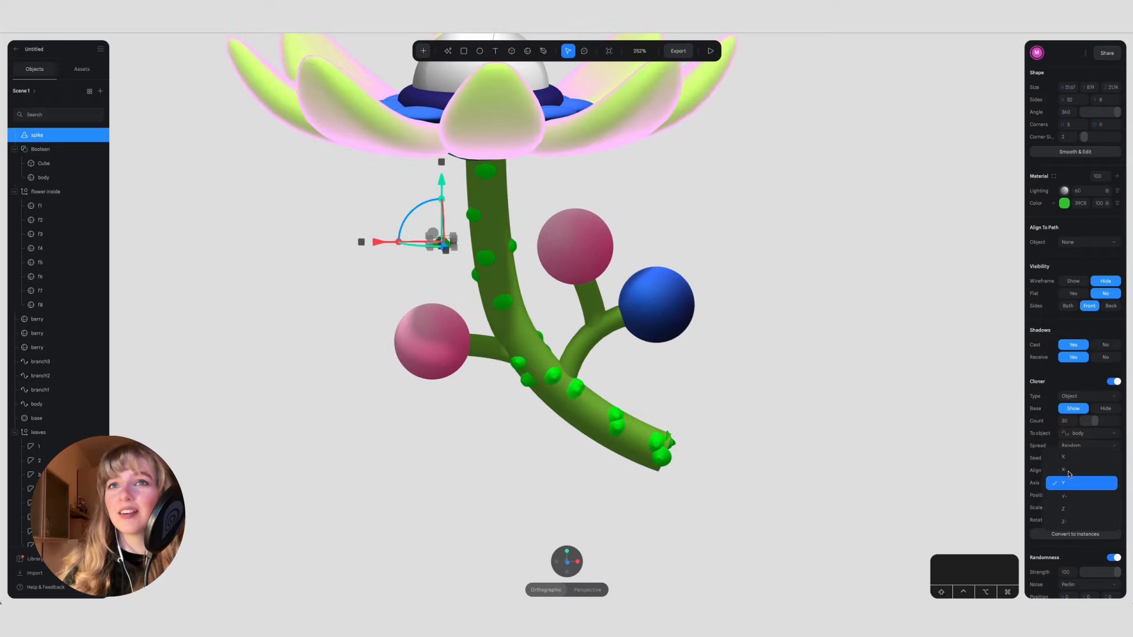
{"action": "left_click", "coordinate": [1070, 461]}
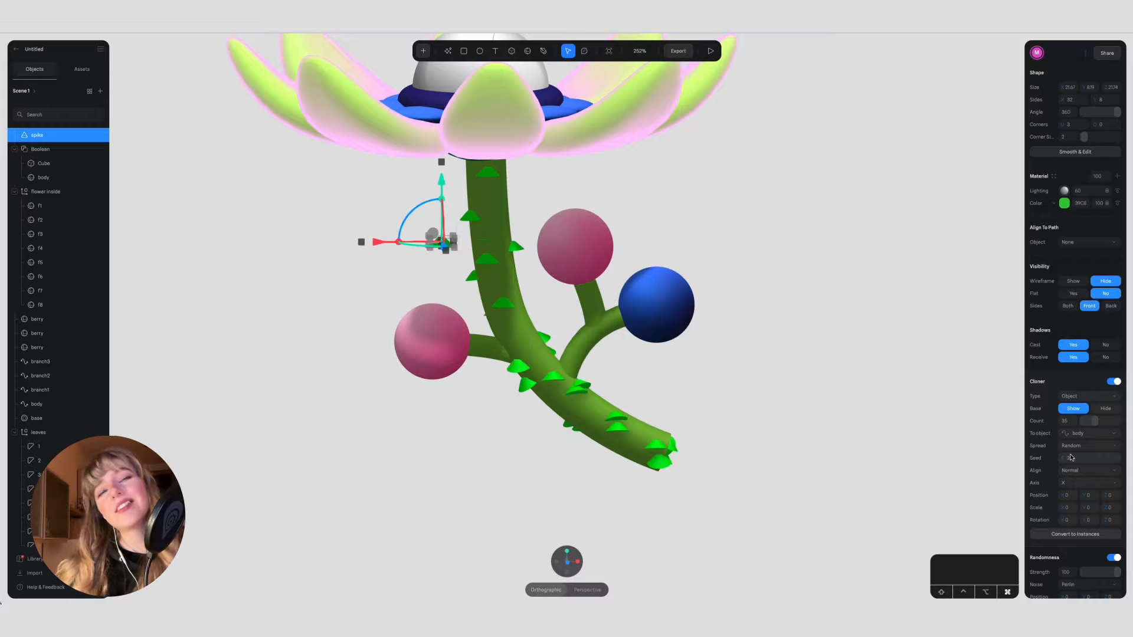
{"action": "key", "text": "super+z"}
{"action": "left_click", "coordinate": [1081, 482]}
{"action": "left_click", "coordinate": [1077, 511]}
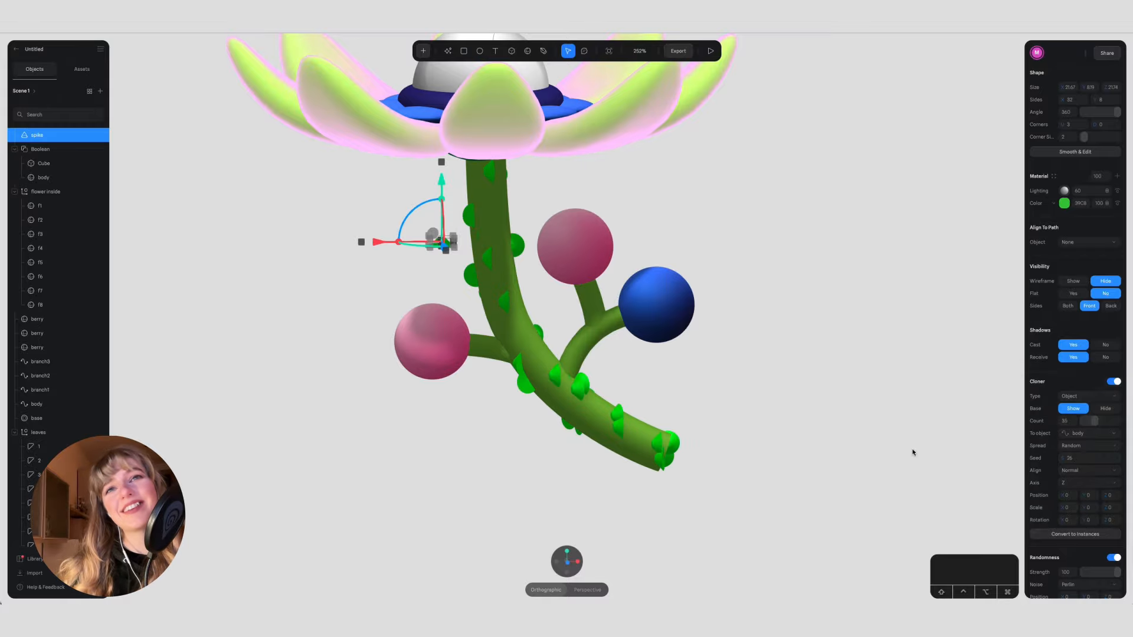
{"action": "left_click", "coordinate": [873, 440]}
{"action": "key", "text": "super+z"}
{"action": "key", "text": "super+z"}
{"action": "mouse_move", "coordinate": [820, 412]}
{"action": "left_mouse_down", "text": "alt"}
{"action": "mouse_move", "coordinate": [683, 401]}
{"action": "mouse_move", "coordinate": [651, 383]}
{"action": "mouse_move", "coordinate": [812, 406]}
{"action": "left_mouse_up", "text": "alt"}
{"action": "scroll", "coordinate": [813, 406], "scroll_direction": "down", "scroll_amount": 5}
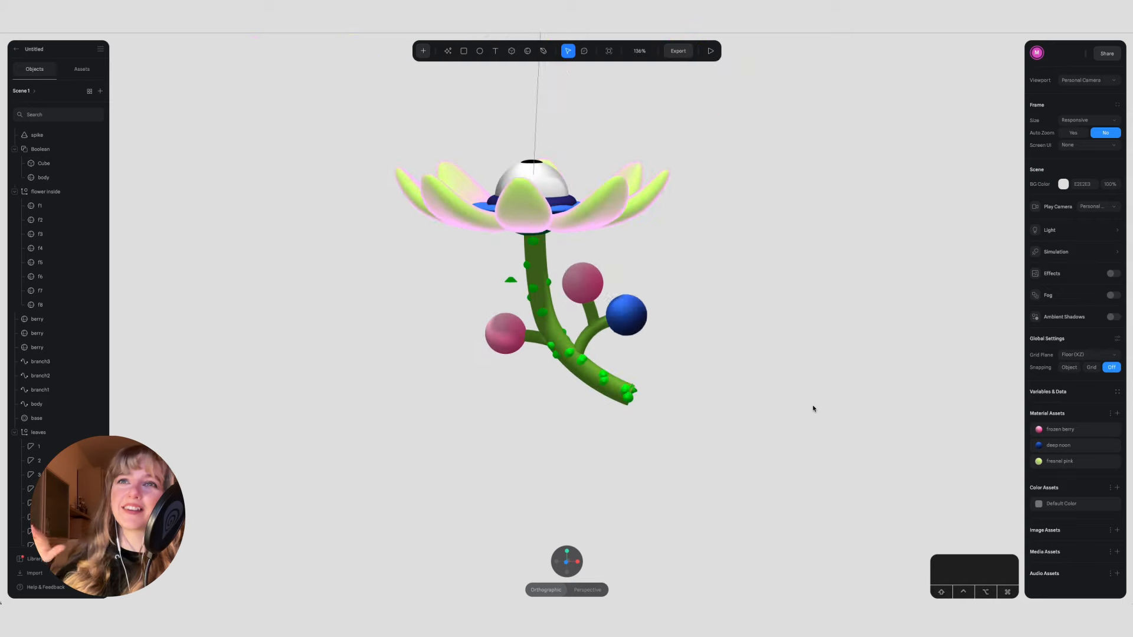
{"action": "scroll", "coordinate": [540, 307], "scroll_direction": "up", "scroll_amount": 5}
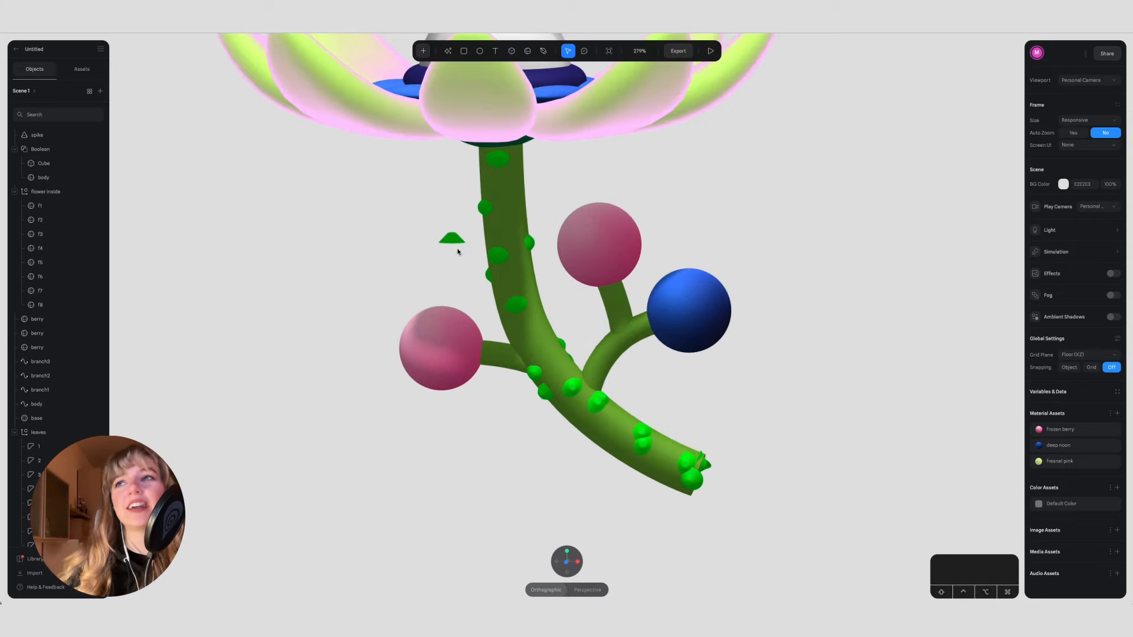
Step: Adjust the spike cloner's count and random seed to redistribute the spikes along the stem
{"action": "left_click_drag", "start_coordinate": [455, 240], "coordinate": [446, 234]}
{"action": "scroll", "coordinate": [1065, 435], "scroll_direction": "down", "scroll_amount": 5}
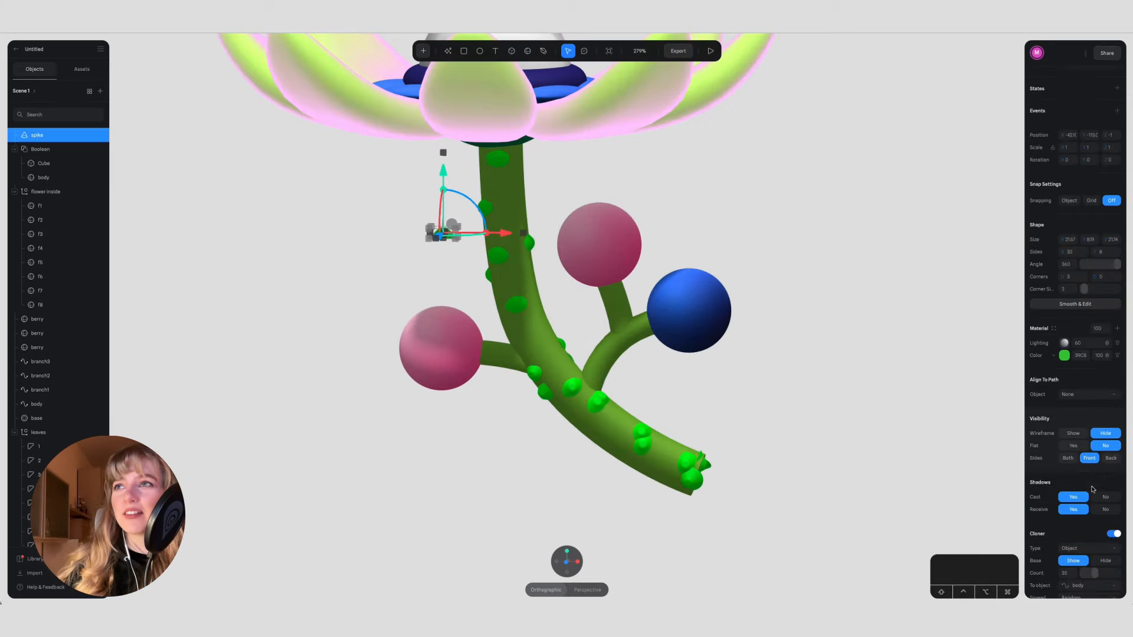
{"action": "left_click_drag", "start_coordinate": [1085, 417], "coordinate": [1092, 417]}
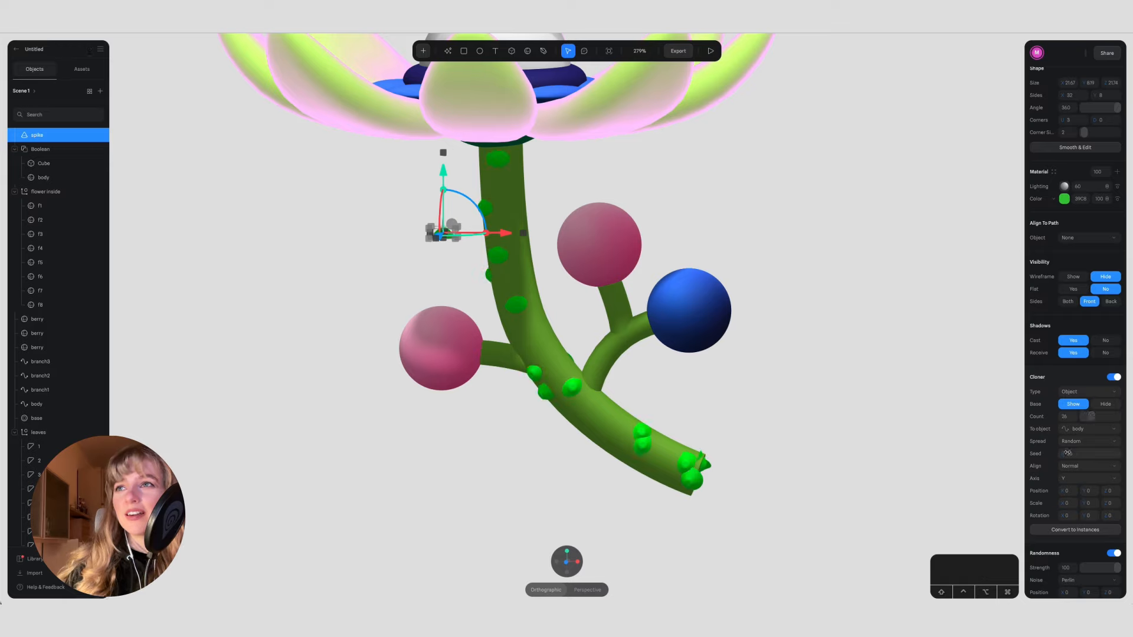
{"action": "left_click_drag", "start_coordinate": [1064, 454], "coordinate": [1064, 454]}
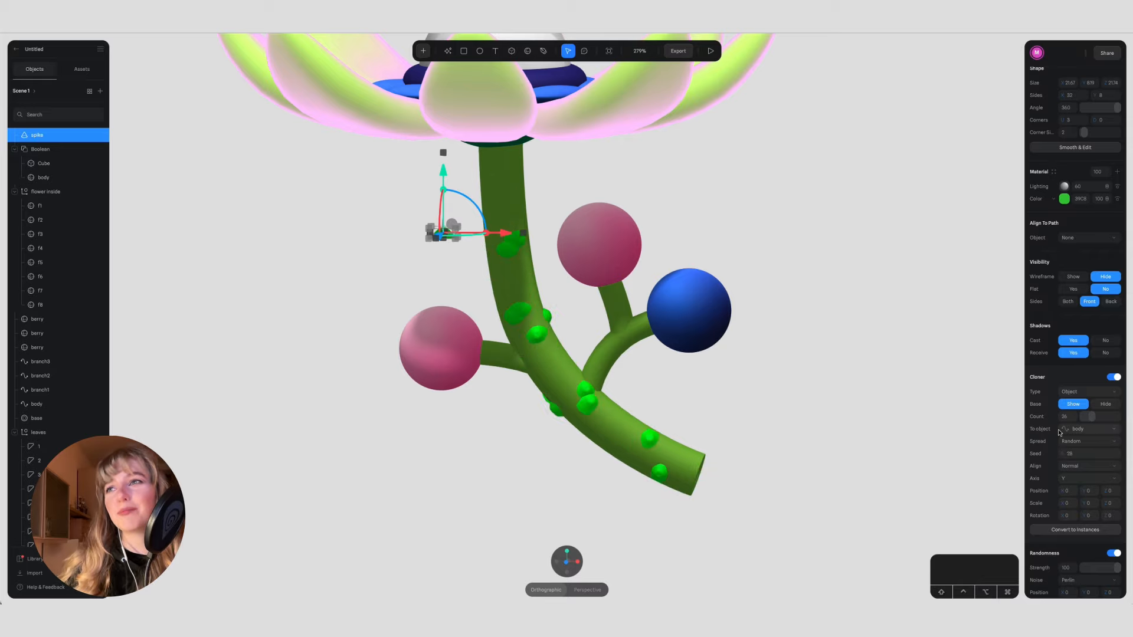
{"action": "left_click_drag", "start_coordinate": [1087, 418], "coordinate": [1094, 416]}
{"action": "left_click_drag", "start_coordinate": [1063, 452], "coordinate": [1060, 455]}
{"action": "left_click", "coordinate": [767, 499]}
{"action": "left_click_drag", "start_coordinate": [767, 499], "coordinate": [791, 488], "text": "alt"}
Step: Hide the cloner's base spike beside the stem
{"action": "left_click", "coordinate": [416, 247]}
{"action": "scroll", "coordinate": [1087, 466], "scroll_direction": "down", "scroll_amount": 3}
{"action": "scroll", "coordinate": [1086, 466], "scroll_direction": "down", "scroll_amount": 1}
{"action": "left_click", "coordinate": [1109, 427]}
{"action": "left_click", "coordinate": [900, 394]}
{"action": "key", "text": "shift+0"}
{"action": "left_click_drag", "start_coordinate": [679, 303], "coordinate": [749, 450], "text": "alt"}
{"action": "scroll", "coordinate": [750, 324], "scroll_direction": "up", "scroll_amount": 5}
{"action": "scroll", "coordinate": [761, 448], "scroll_direction": "up", "scroll_amount": 2}
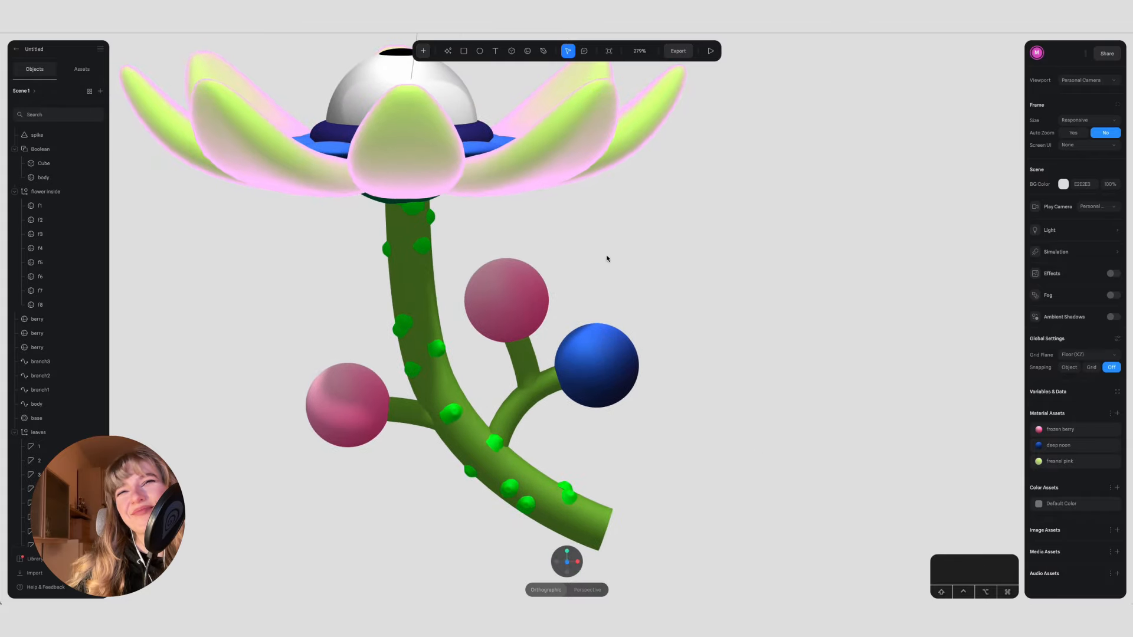
Step: Give the Boolean cup beneath the petals the same green as the stem body
{"action": "left_click_drag", "start_coordinate": [580, 254], "coordinate": [567, 212], "text": "alt"}
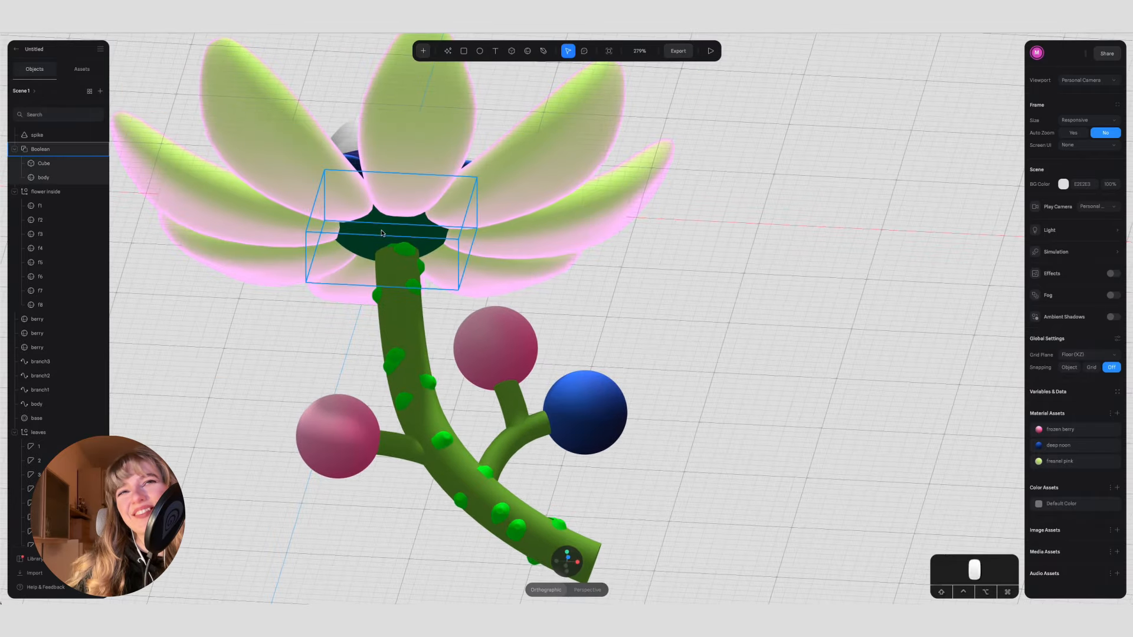
{"action": "left_click", "coordinate": [329, 183]}
{"action": "left_click", "coordinate": [661, 372]}
{"action": "left_click_drag", "start_coordinate": [660, 372], "coordinate": [804, 183], "text": "alt"}
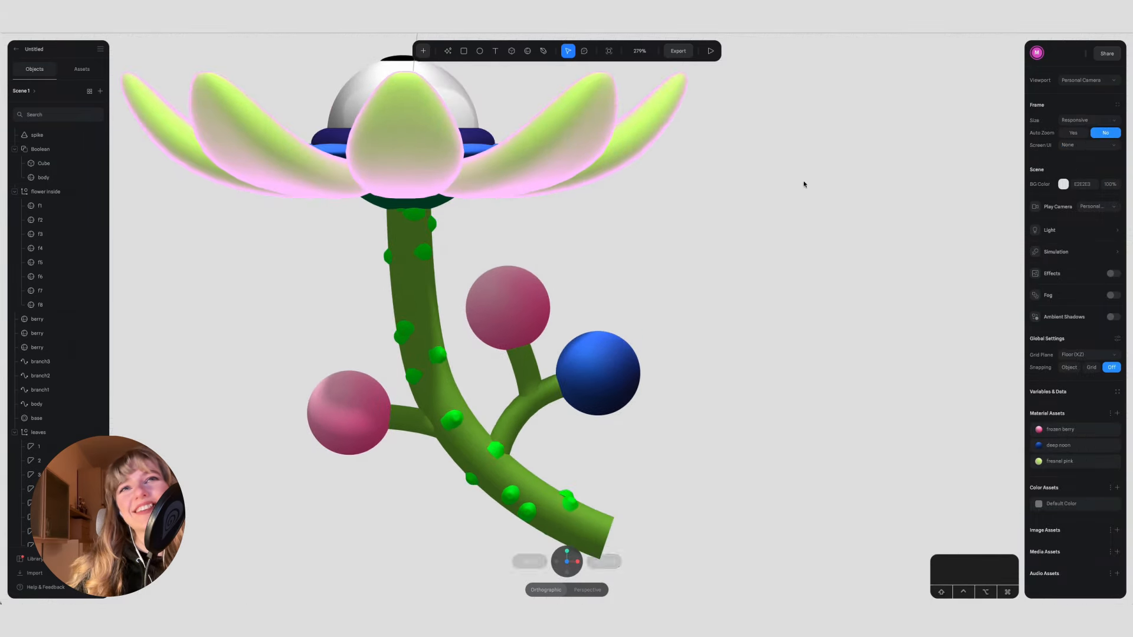
{"action": "left_click", "coordinate": [374, 205]}
{"action": "left_click", "coordinate": [1076, 329]}
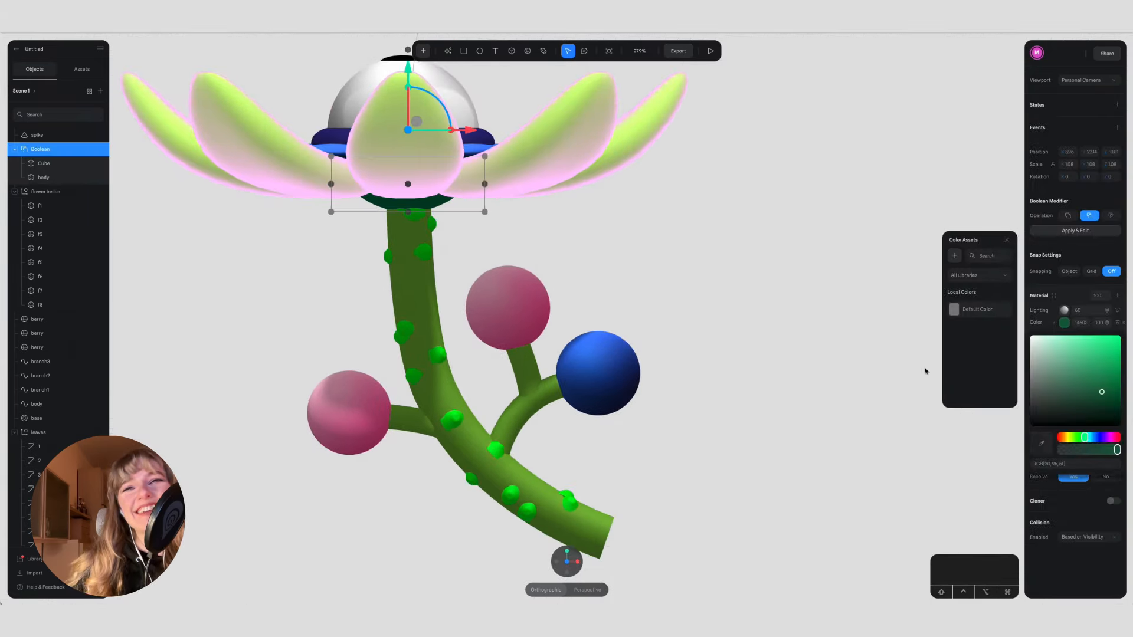
{"action": "left_click", "coordinate": [592, 531]}
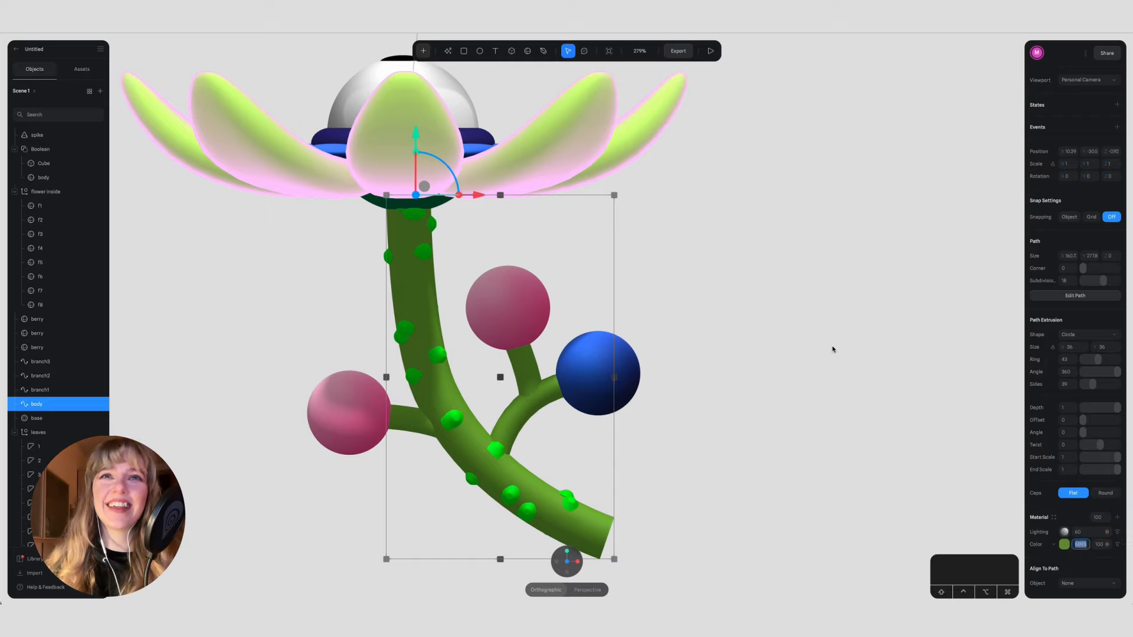
{"action": "left_click", "coordinate": [373, 202]}
{"action": "key", "text": "Return"}
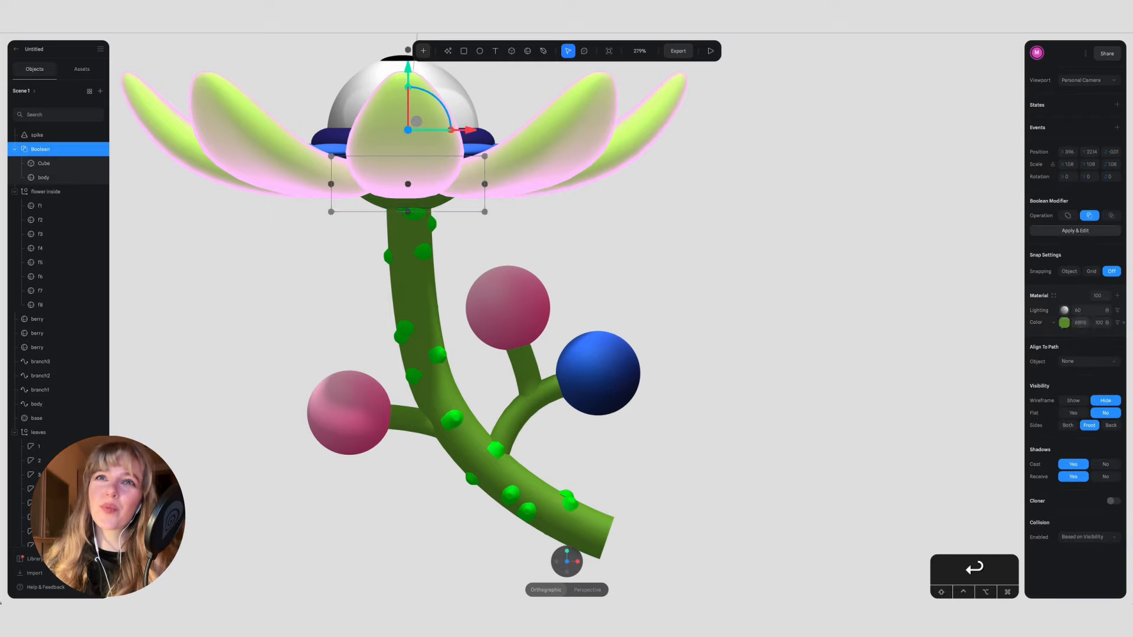
Step: Try a more saturated green on the Boolean cup beneath the petals and undo the color changes
{"action": "left_click", "coordinate": [1066, 326]}
{"action": "left_click_drag", "start_coordinate": [1091, 376], "coordinate": [1111, 373]}
{"action": "left_click_drag", "start_coordinate": [1074, 439], "coordinate": [1081, 439]}
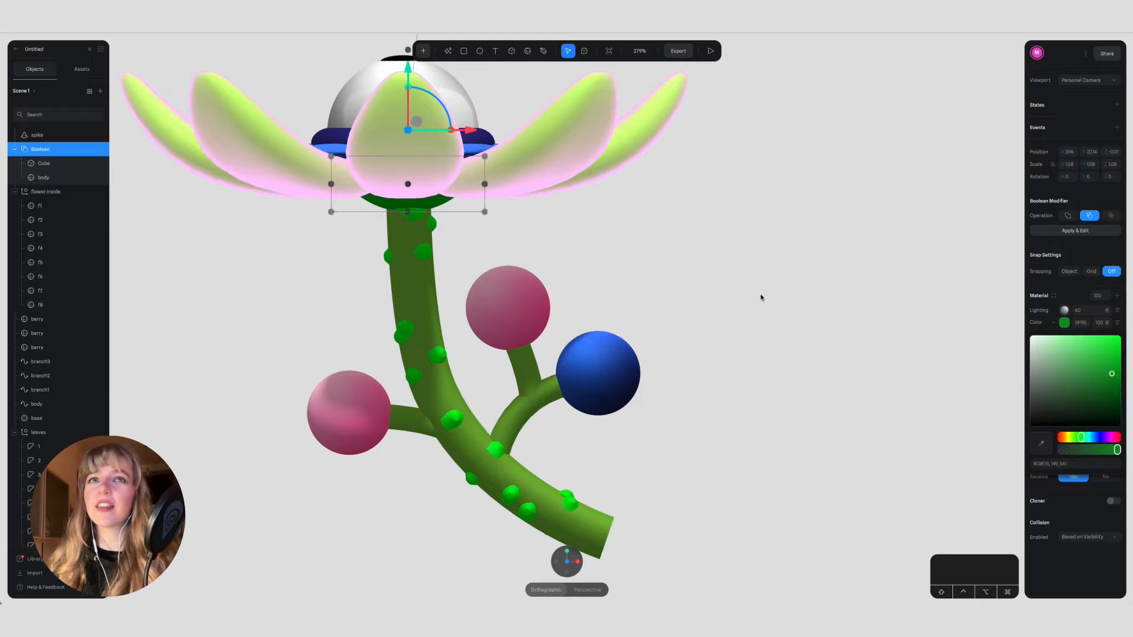
{"action": "left_click", "coordinate": [736, 283]}
{"action": "key", "text": "super+z"}
{"action": "key", "text": "super+z"}
{"action": "left_click", "coordinate": [735, 283]}
{"action": "key", "text": "super+z"}
{"action": "key", "text": "super+z"}
{"action": "left_click", "coordinate": [736, 283]}
{"action": "mouse_move", "coordinate": [736, 282]}
{"action": "left_mouse_down", "text": "alt"}
{"action": "mouse_move", "coordinate": [679, 235]}
{"action": "mouse_move", "coordinate": [767, 252]}
{"action": "mouse_move", "coordinate": [667, 277]}
{"action": "mouse_move", "coordinate": [718, 295]}
{"action": "left_mouse_up", "text": "alt"}
{"action": "key", "text": "super+z"}
{"action": "key", "text": "super+z"}
{"action": "left_click", "coordinate": [768, 253]}
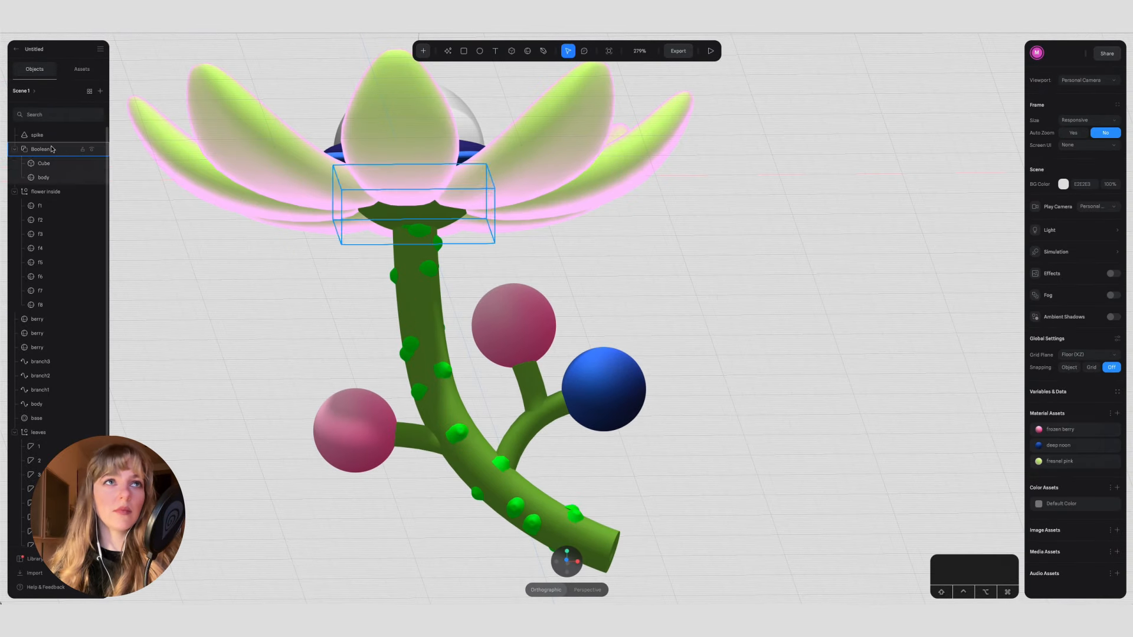
Step: Copy the spike's green color onto the Boolean cup and preview the scene
{"action": "left_click", "coordinate": [50, 136]}
{"action": "left_click", "coordinate": [719, 285]}
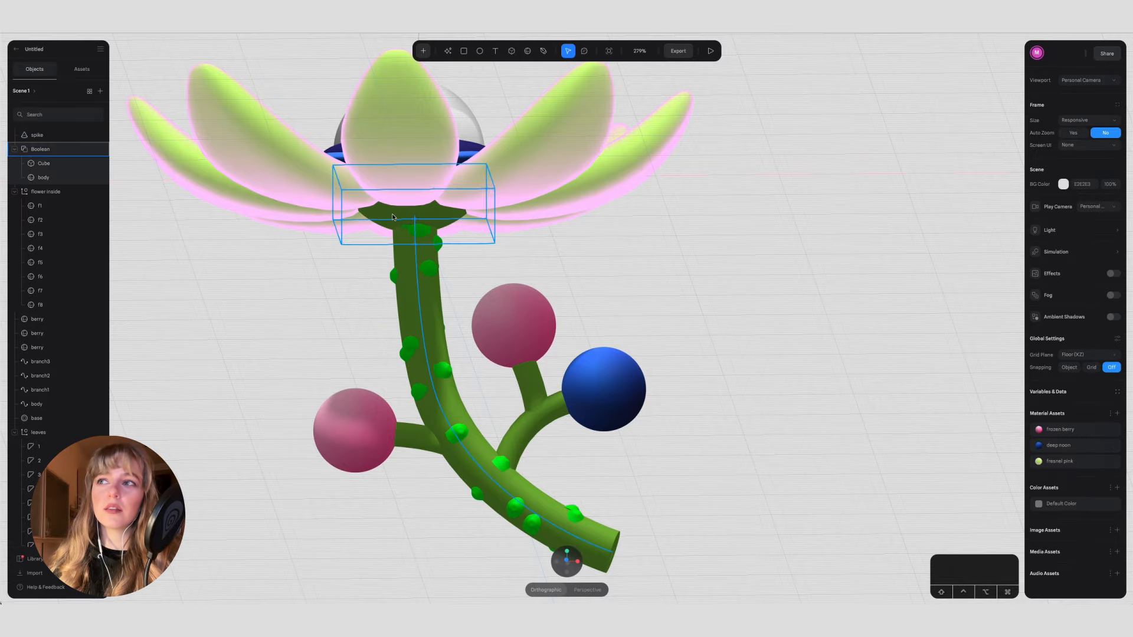
{"action": "left_click", "coordinate": [47, 149]}
{"action": "left_click", "coordinate": [1082, 322]}
{"action": "key", "text": "super+v"}
{"action": "key", "text": "Return"}
{"action": "left_click", "coordinate": [734, 287]}
{"action": "mouse_move", "coordinate": [734, 287]}
{"action": "left_mouse_down", "text": "alt"}
{"action": "mouse_move", "coordinate": [734, 230]}
{"action": "mouse_move", "coordinate": [654, 245]}
{"action": "mouse_move", "coordinate": [694, 246]}
{"action": "mouse_move", "coordinate": [736, 313]}
{"action": "mouse_move", "coordinate": [728, 306]}
{"action": "left_mouse_up", "text": "alt"}
{"action": "scroll", "coordinate": [728, 307], "scroll_direction": "down", "scroll_amount": 5}
{"action": "left_click", "coordinate": [711, 52]}
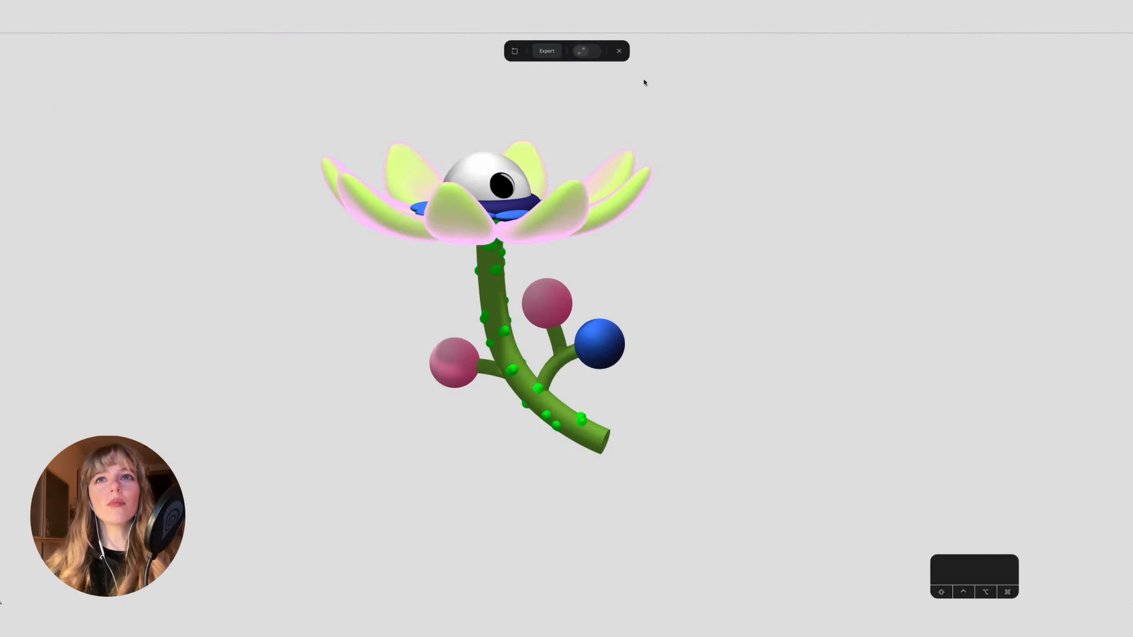
{"action": "left_click", "coordinate": [619, 50]}
Step: Duplicate the pupil, enlarge the copy to about 66 wide as an iris, and lower it slightly beneath the pupil
{"action": "left_click_drag", "start_coordinate": [706, 142], "coordinate": [688, 204], "text": "alt"}
{"action": "double_click", "coordinate": [485, 226]}
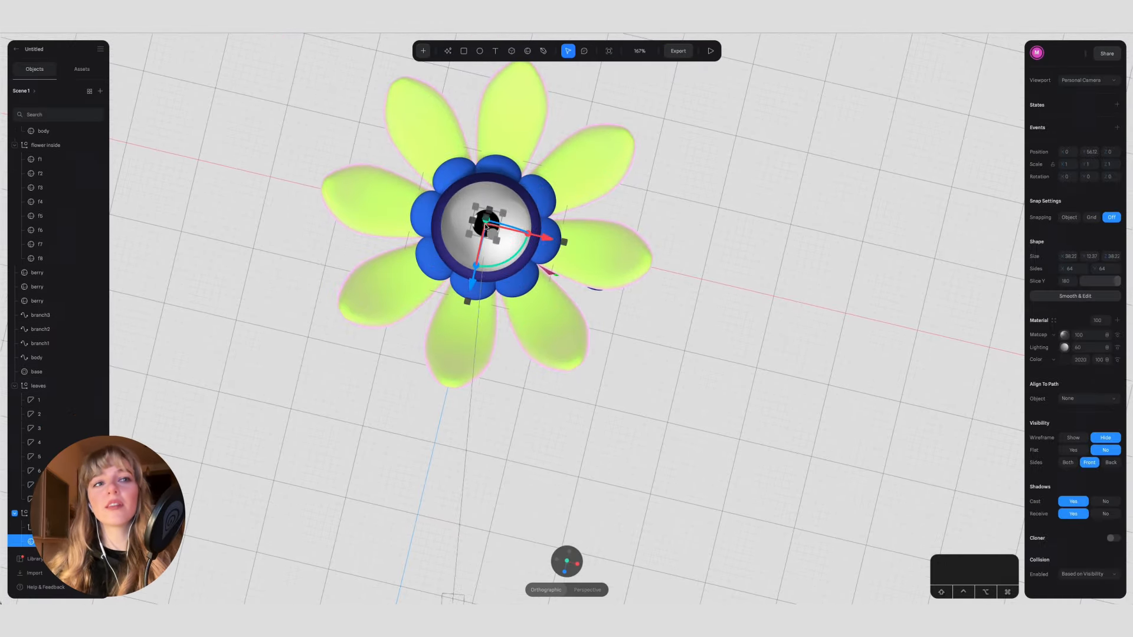
{"action": "left_click_drag", "start_coordinate": [493, 234], "coordinate": [721, 228]}
{"action": "left_click", "coordinate": [1065, 359]}
{"action": "left_click_drag", "start_coordinate": [1056, 419], "coordinate": [1069, 385]}
{"action": "left_click", "coordinate": [564, 571]}
{"action": "left_click_drag", "start_coordinate": [470, 98], "coordinate": [470, 113]}
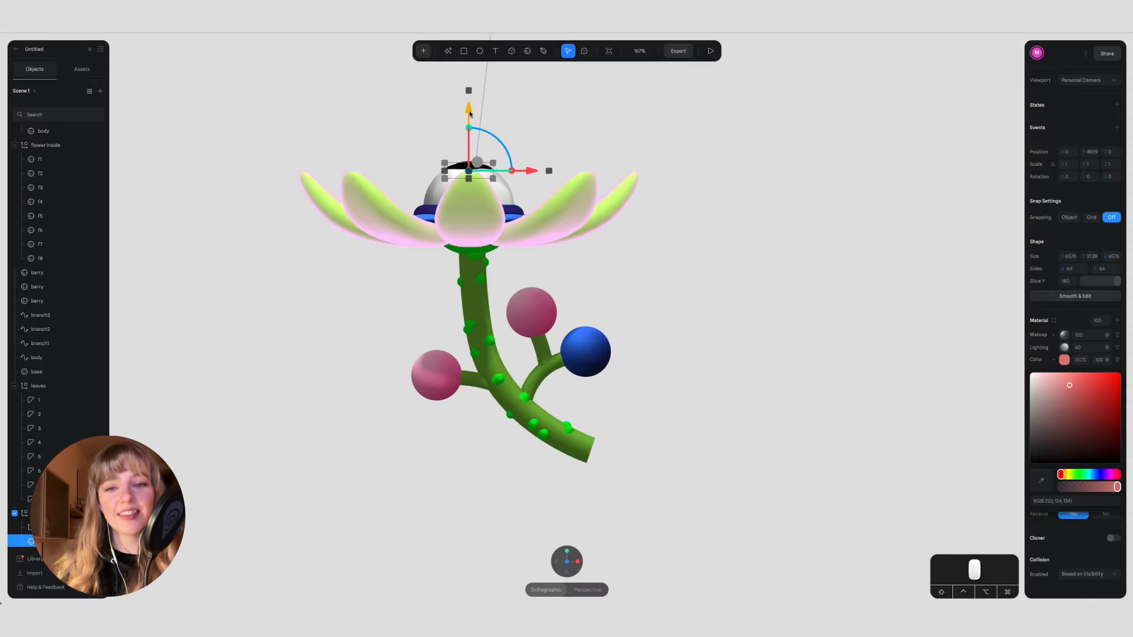
Step: Remove the iris's Matcap layer, recolor the iris bright blue and preview the eye
{"action": "left_click", "coordinate": [1123, 335]}
{"action": "left_click", "coordinate": [1065, 350]}
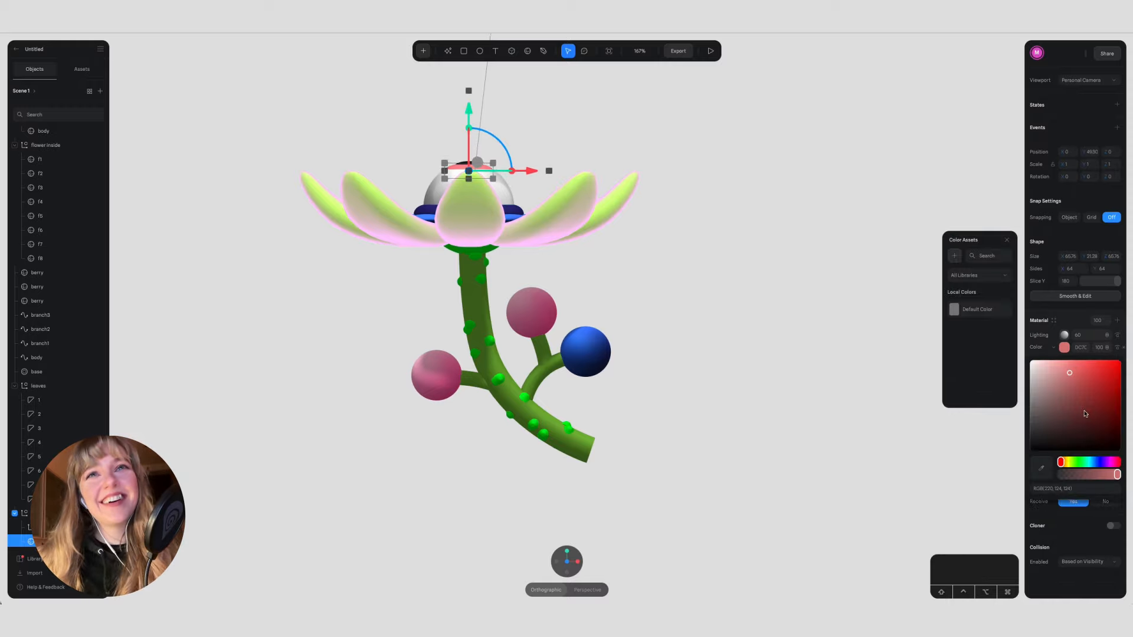
{"action": "left_click_drag", "start_coordinate": [1060, 462], "coordinate": [1094, 462]}
{"action": "left_click", "coordinate": [1104, 382]}
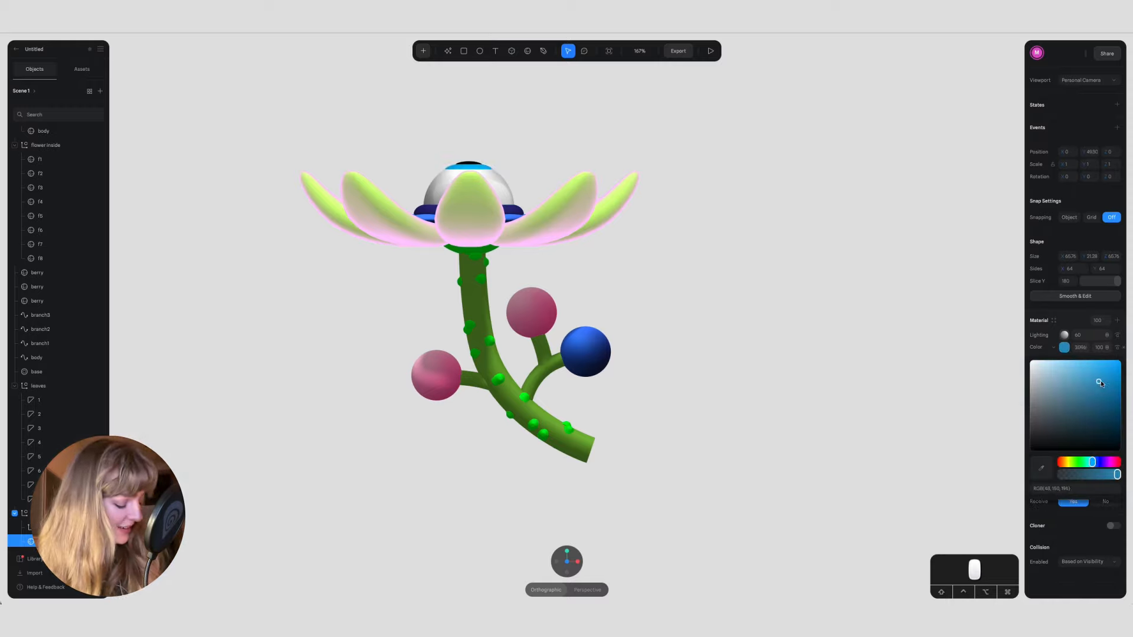
{"action": "left_click", "coordinate": [571, 550]}
{"action": "left_click", "coordinate": [659, 389]}
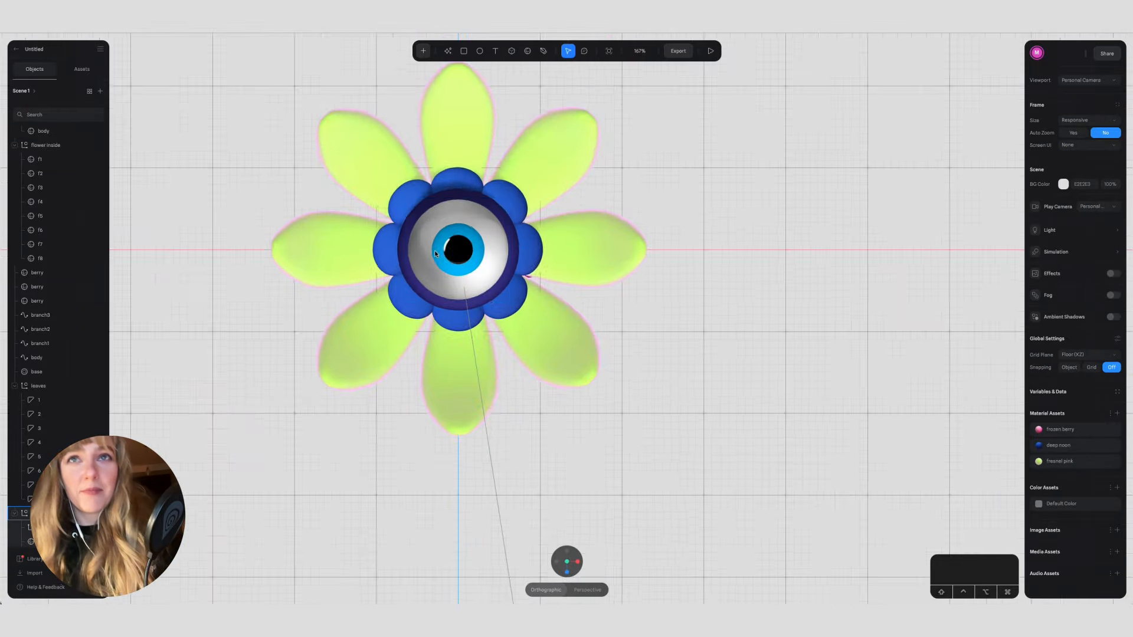
{"action": "scroll", "coordinate": [511, 282], "scroll_direction": "up", "scroll_amount": 5}
{"action": "scroll", "coordinate": [511, 283], "scroll_direction": "left", "scroll_amount": 2}
{"action": "left_click", "coordinate": [710, 51]}
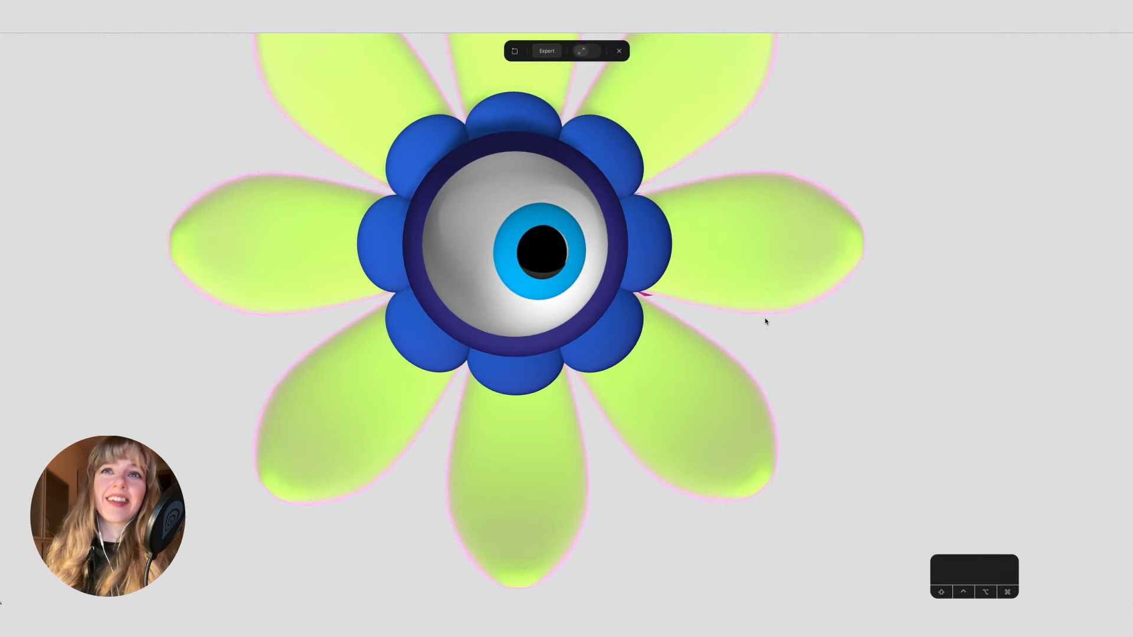
{"action": "left_click", "coordinate": [619, 51]}
Step: Darken the iris's blue color slightly
{"action": "left_click", "coordinate": [552, 261]}
{"action": "left_click", "coordinate": [1065, 348]}
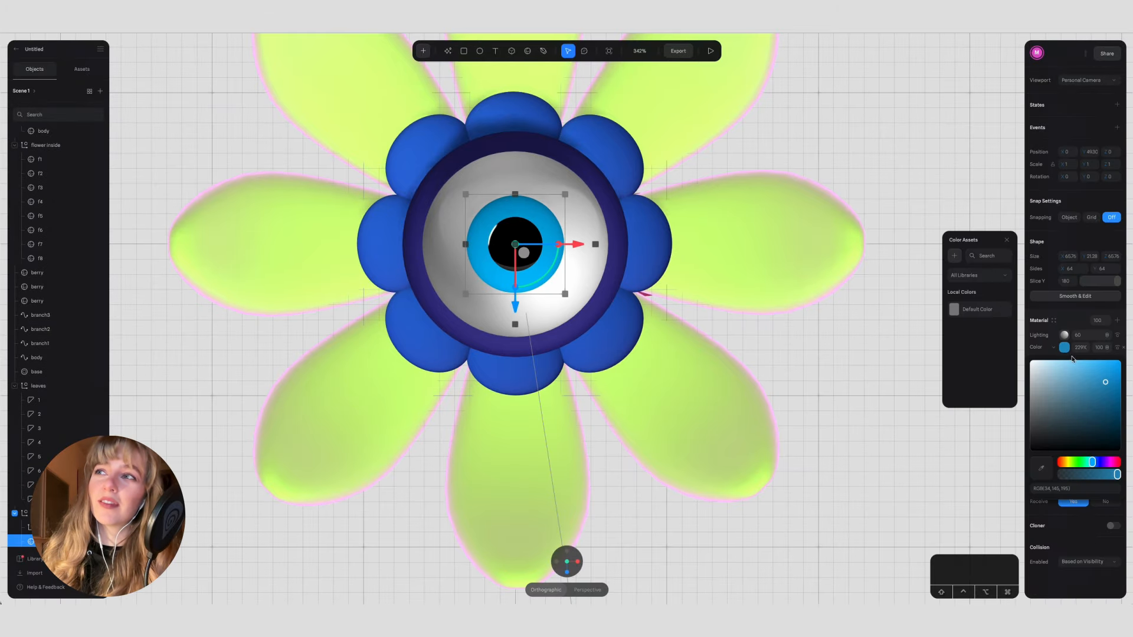
{"action": "left_click_drag", "start_coordinate": [1106, 390], "coordinate": [1105, 384]}
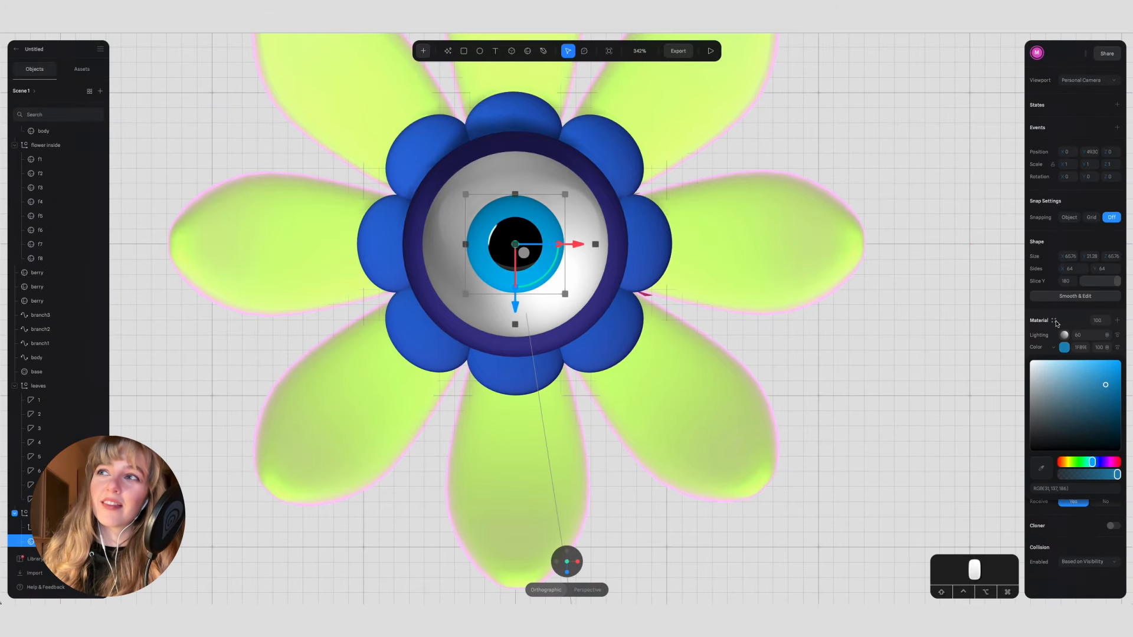
Step: Add an Outline layer to the iris material and increase the outline width
{"action": "left_click", "coordinate": [1055, 321]}
{"action": "left_click", "coordinate": [1116, 321]}
{"action": "left_click", "coordinate": [1055, 320]}
{"action": "left_click", "coordinate": [1043, 324]}
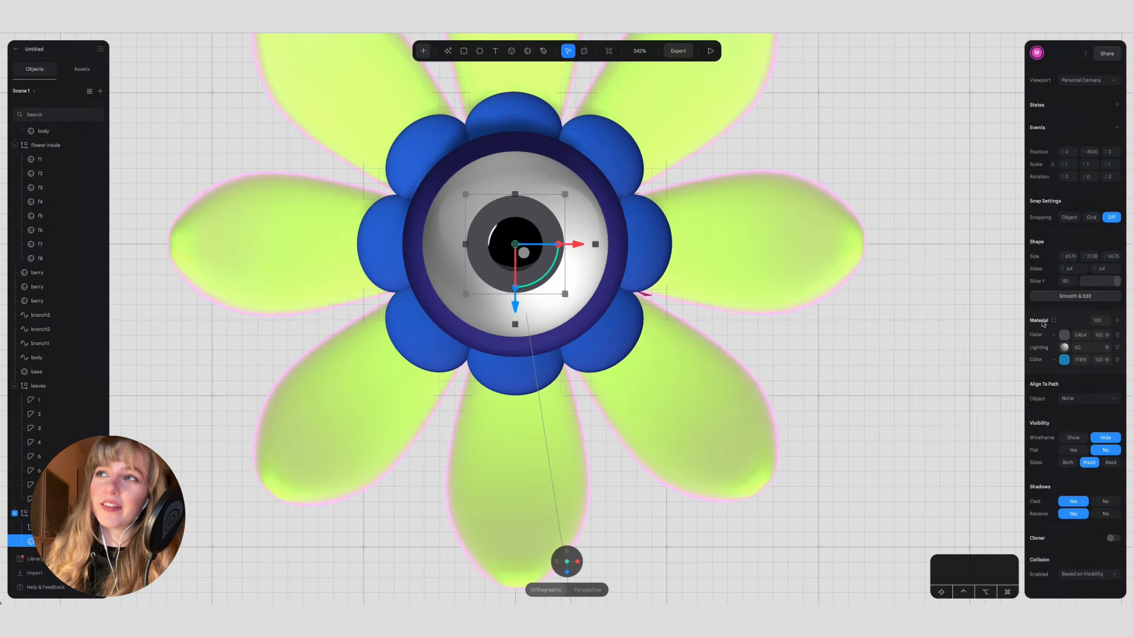
{"action": "left_click", "coordinate": [1062, 336]}
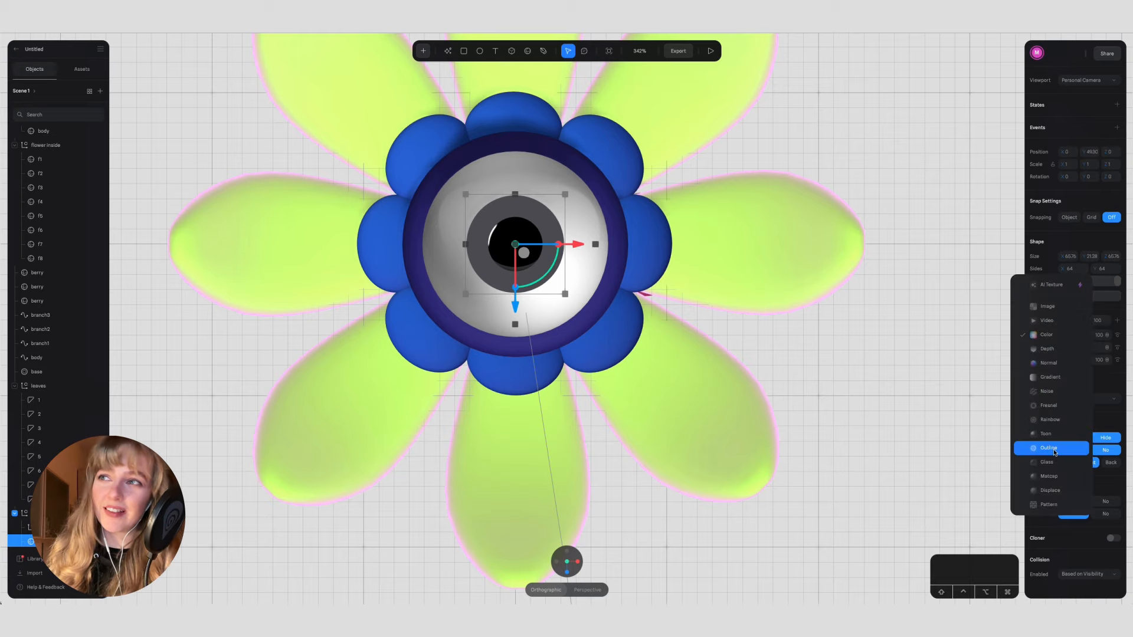
{"action": "left_click", "coordinate": [1055, 449]}
{"action": "left_click", "coordinate": [1064, 335]}
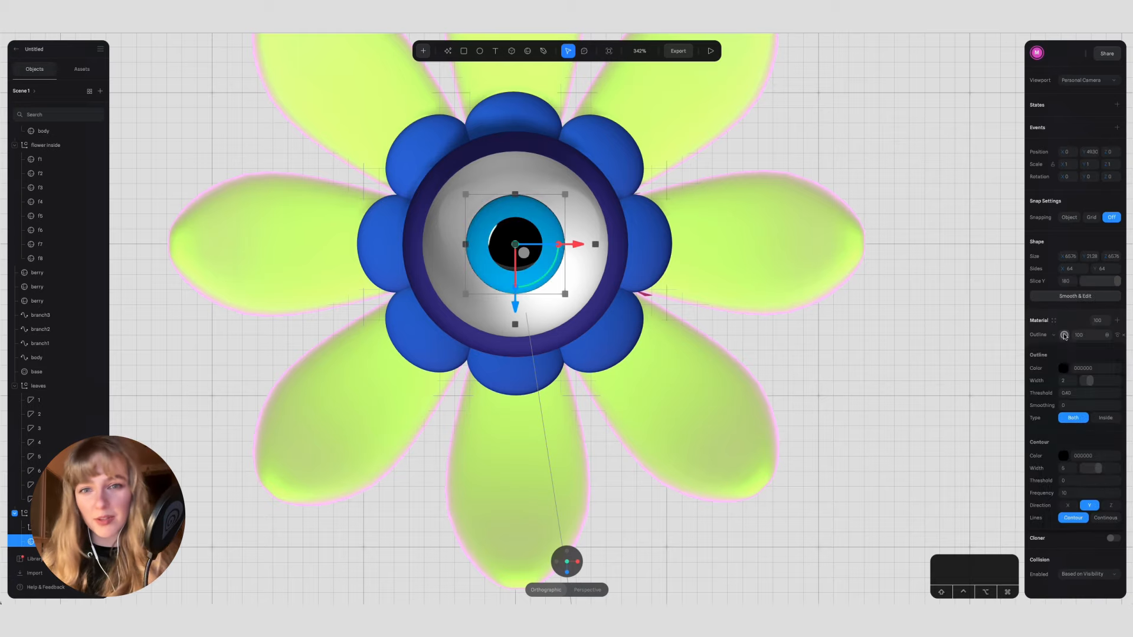
{"action": "left_click_drag", "start_coordinate": [1089, 381], "coordinate": [1109, 381]}
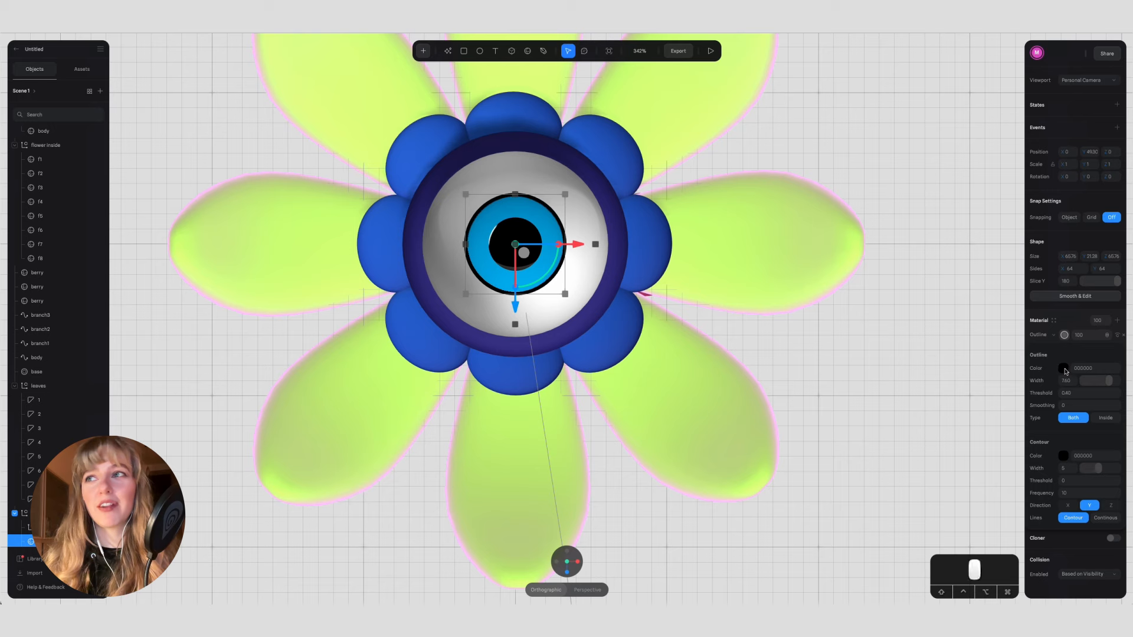
Step: Recolor the iris's outline from black to a violet-toned blue
{"action": "left_click", "coordinate": [1064, 369]}
{"action": "left_click", "coordinate": [1093, 483]}
{"action": "left_click", "coordinate": [1096, 386]}
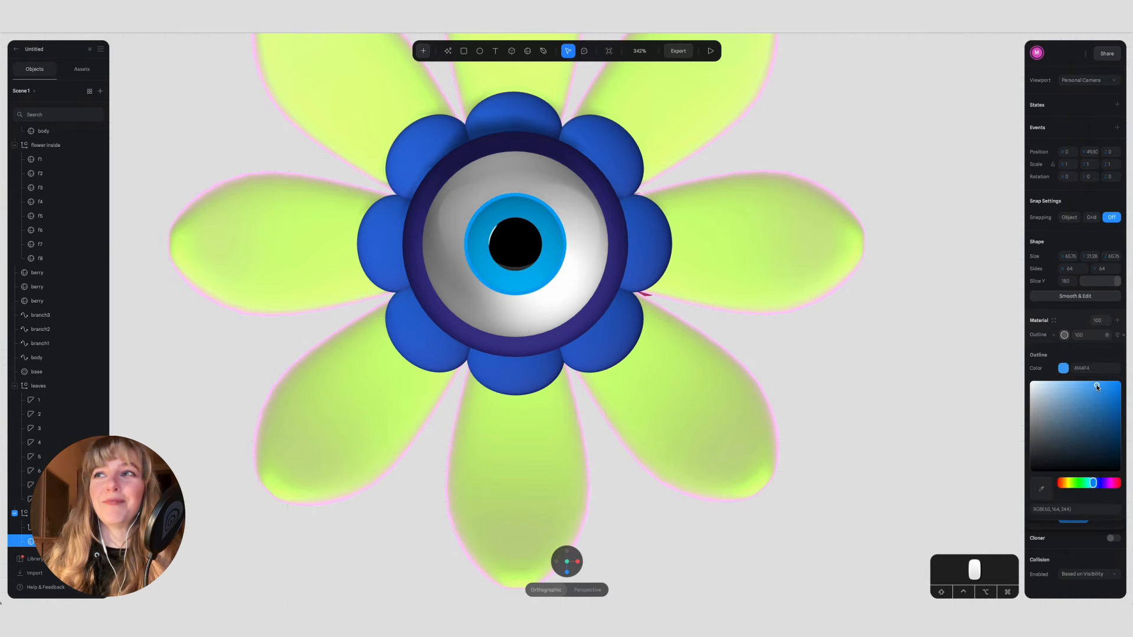
{"action": "left_click", "coordinate": [1096, 482]}
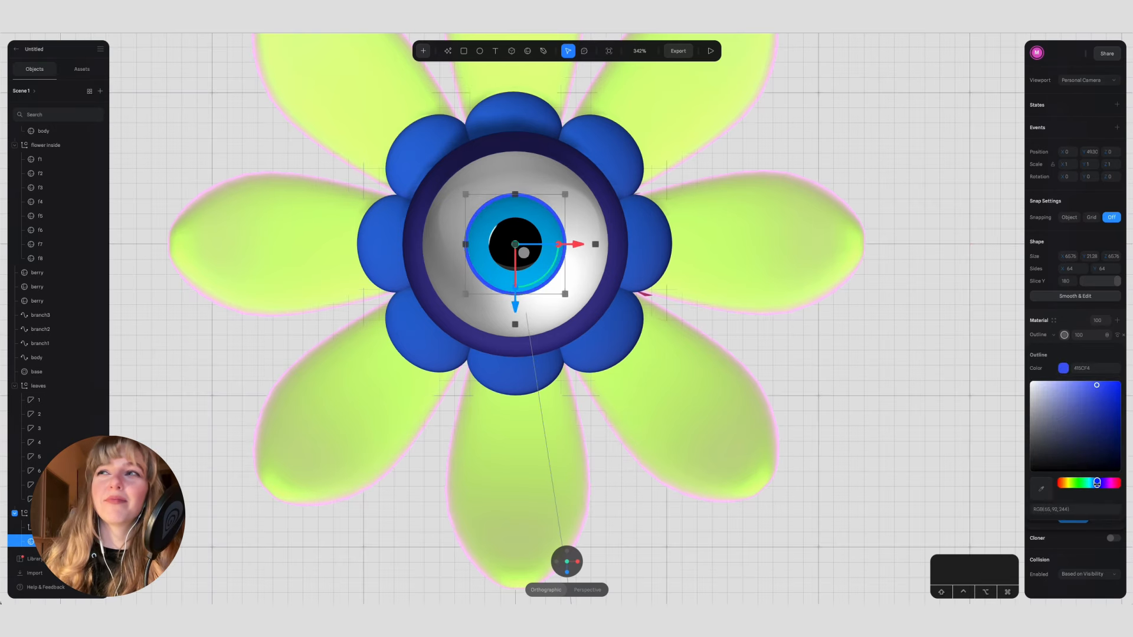
{"action": "left_click", "coordinate": [1063, 350]}
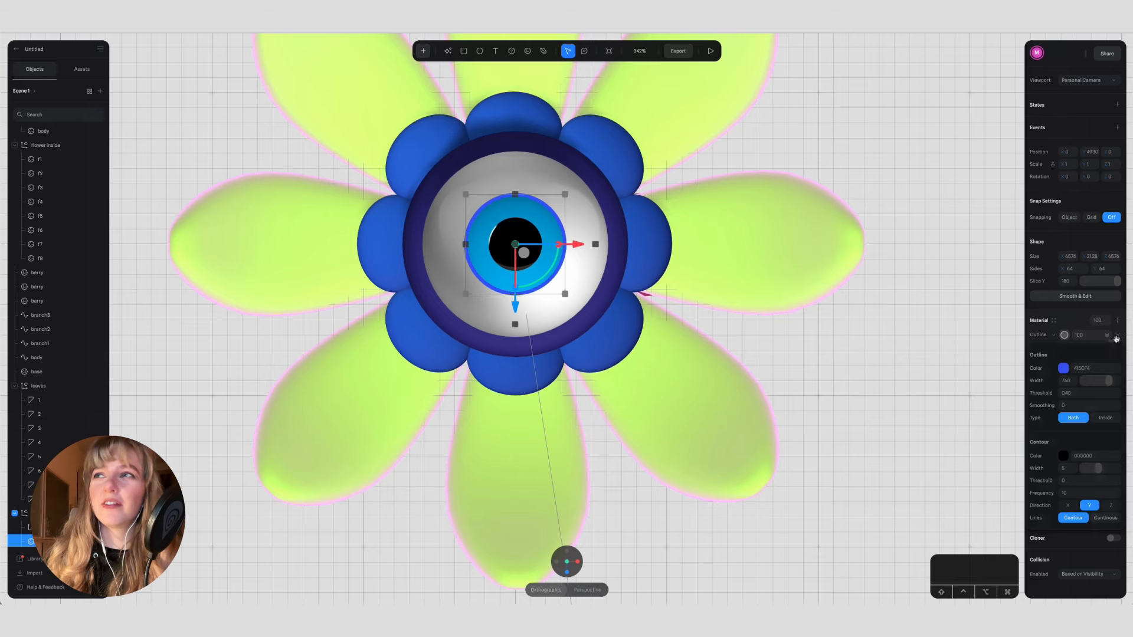
{"action": "left_click", "coordinate": [1089, 337]}
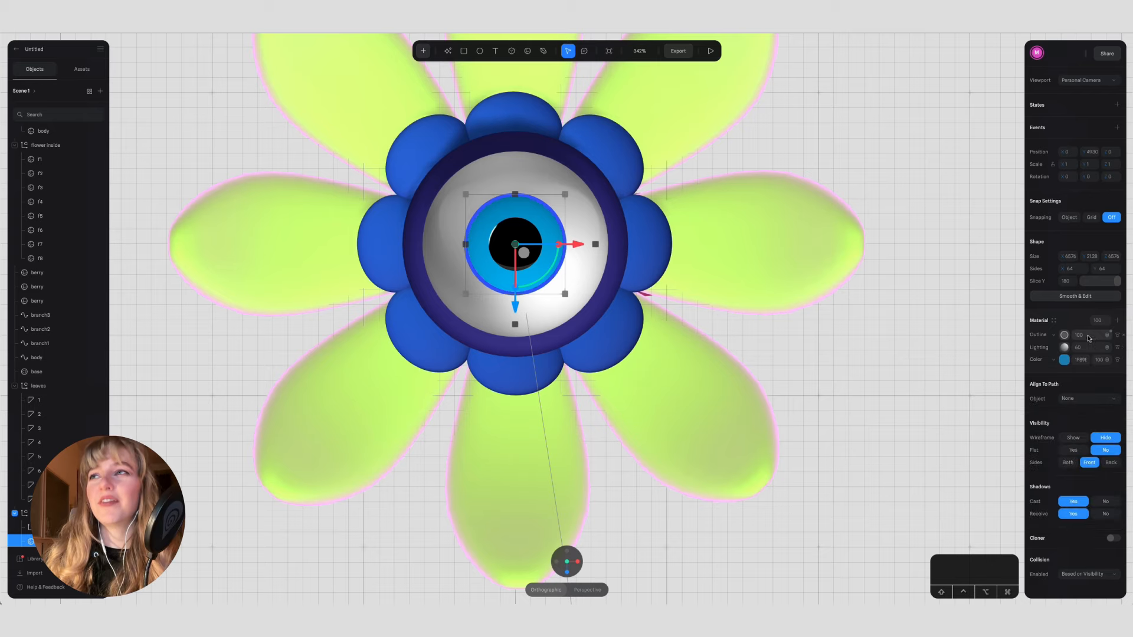
Step: Add a Fresnel layer beneath Lighting in the iris material and hide the Outline layer
{"action": "left_click", "coordinate": [1116, 322]}
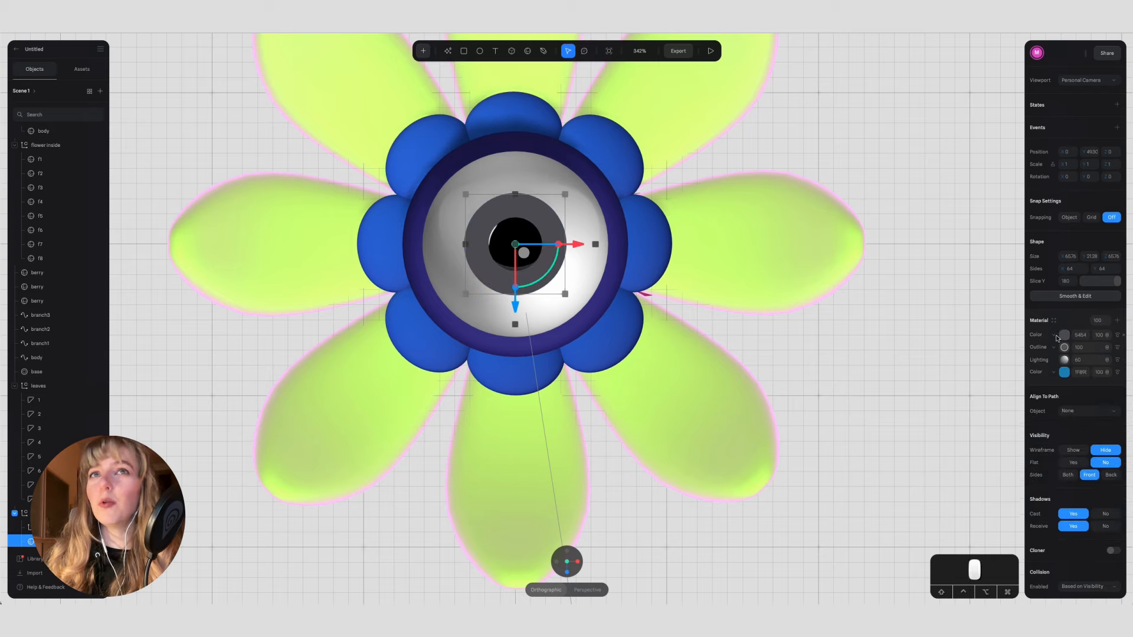
{"action": "left_click", "coordinate": [1059, 335]}
{"action": "left_click", "coordinate": [1054, 406]}
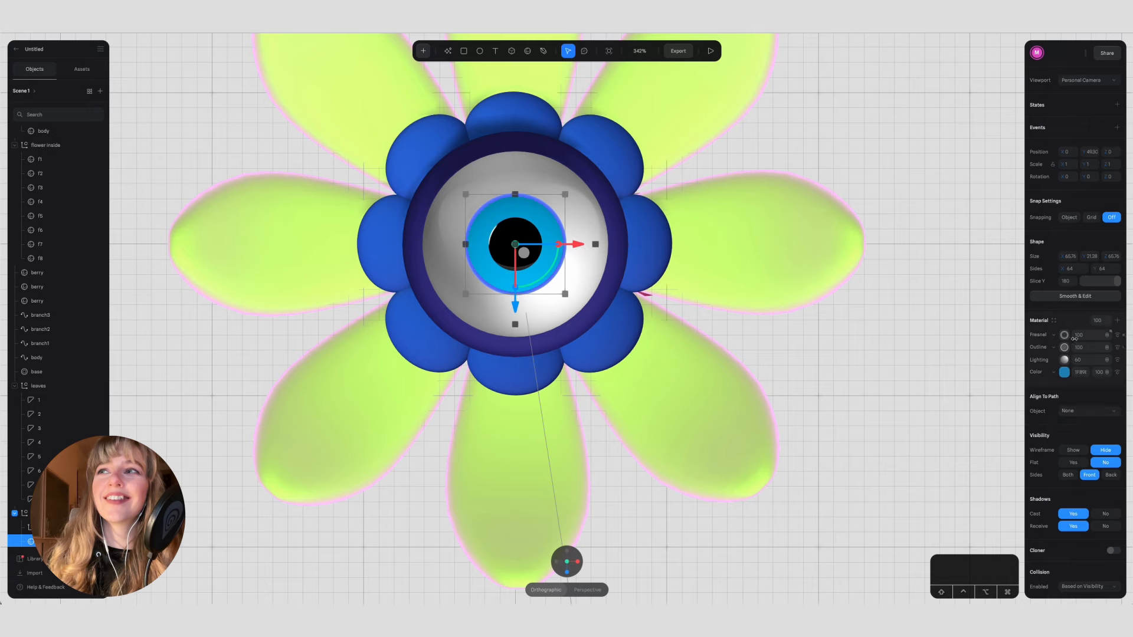
{"action": "left_click", "coordinate": [1117, 349]}
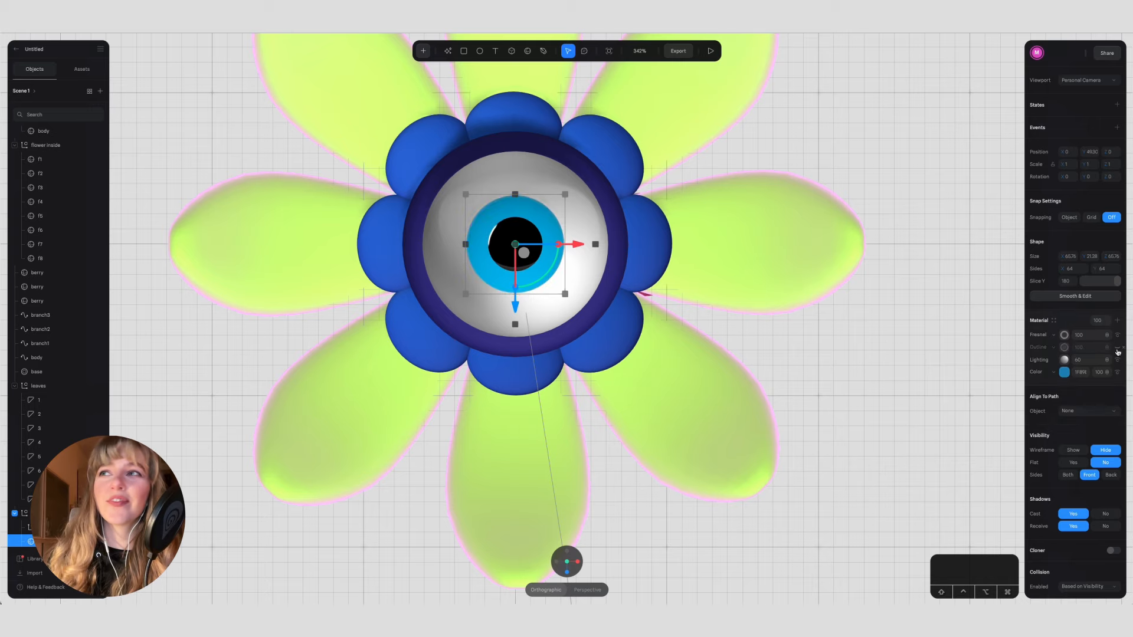
{"action": "left_click", "coordinate": [1063, 348]}
{"action": "left_click", "coordinate": [1064, 336]}
{"action": "left_click_drag", "start_coordinate": [1040, 335], "coordinate": [1044, 361]}
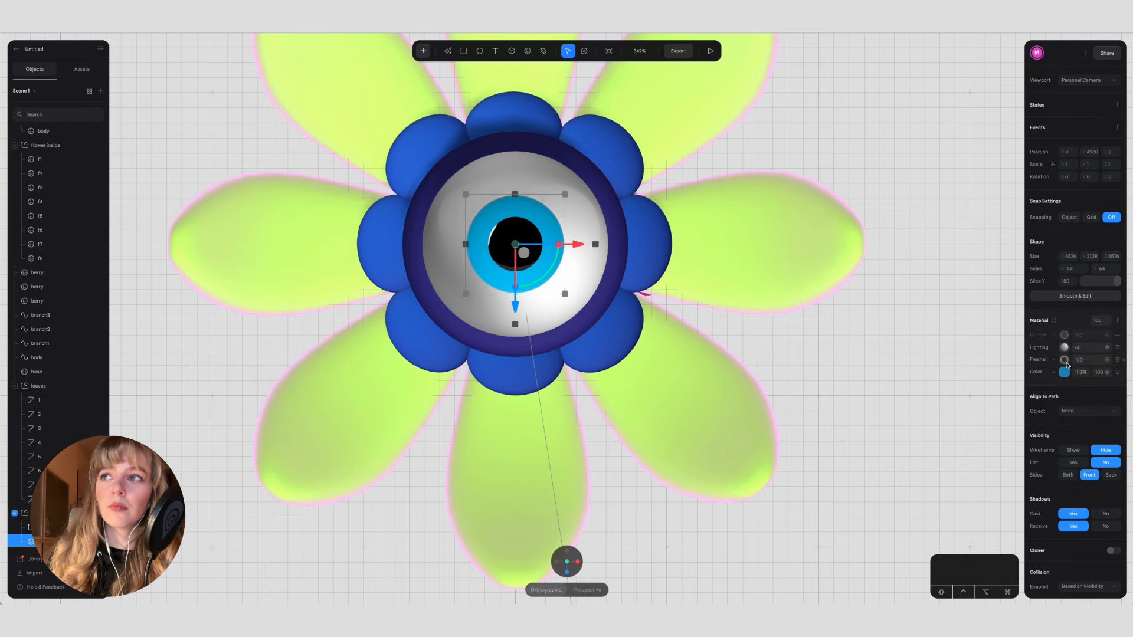
Step: Set the iris's Fresnel color to a pale yellow
{"action": "left_click", "coordinate": [1065, 361]}
{"action": "left_click", "coordinate": [1063, 399]}
{"action": "left_click_drag", "start_coordinate": [1061, 514], "coordinate": [1068, 514]}
{"action": "left_click_drag", "start_coordinate": [1064, 431], "coordinate": [1053, 405]}
{"action": "left_click", "coordinate": [1046, 372]}
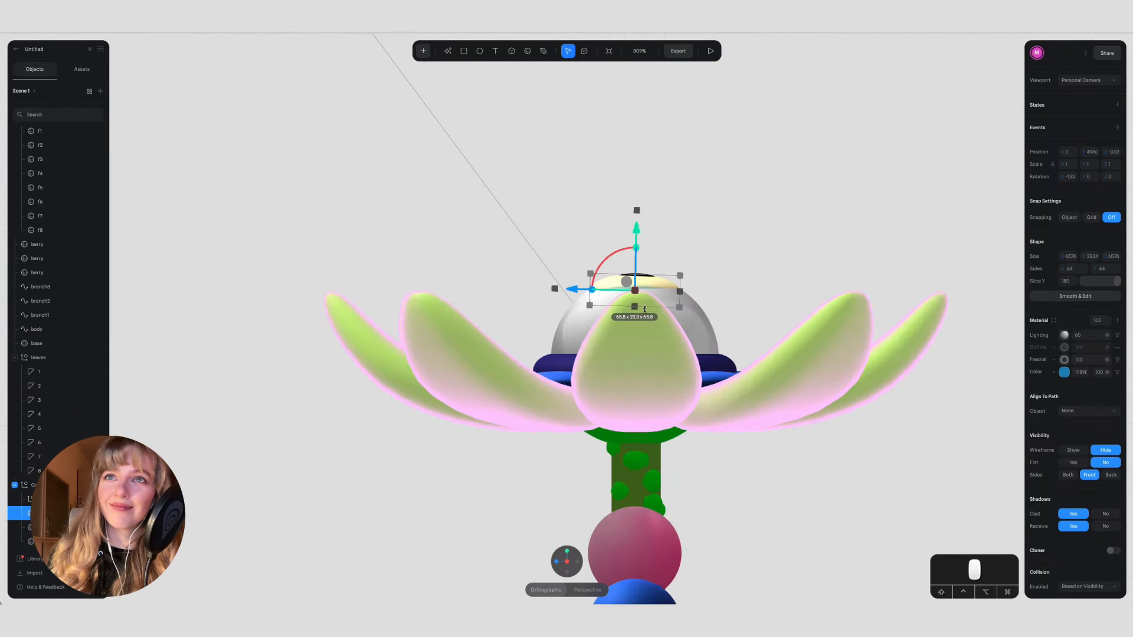
Step: Fine-tune the iris's fit on the eyeball from the side and preview the flower
{"action": "left_click_drag", "start_coordinate": [604, 265], "coordinate": [602, 263]}
{"action": "left_click", "coordinate": [557, 561]}
{"action": "left_click", "coordinate": [662, 196]}
{"action": "left_click_drag", "start_coordinate": [662, 196], "coordinate": [641, 275], "text": "alt"}
{"action": "left_click", "coordinate": [711, 51]}
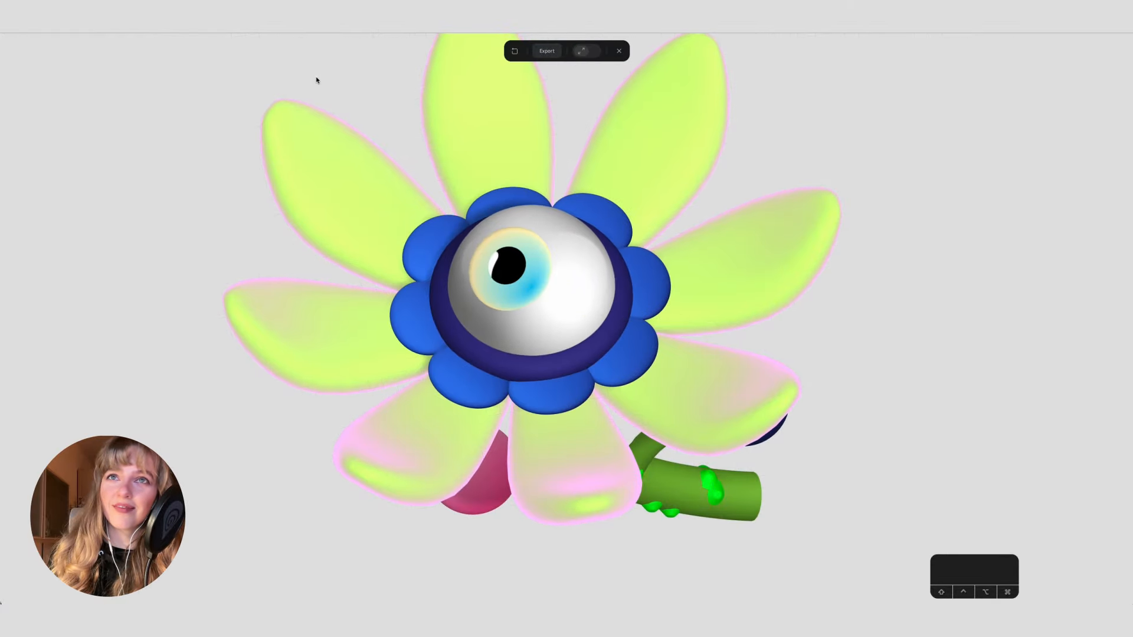
Step: Leave the preview, add a state to petal 1 in the leaves group, and set its Z rotation to 35 in that state
{"action": "scroll", "coordinate": [390, 89], "scroll_direction": "down", "scroll_amount": 5}
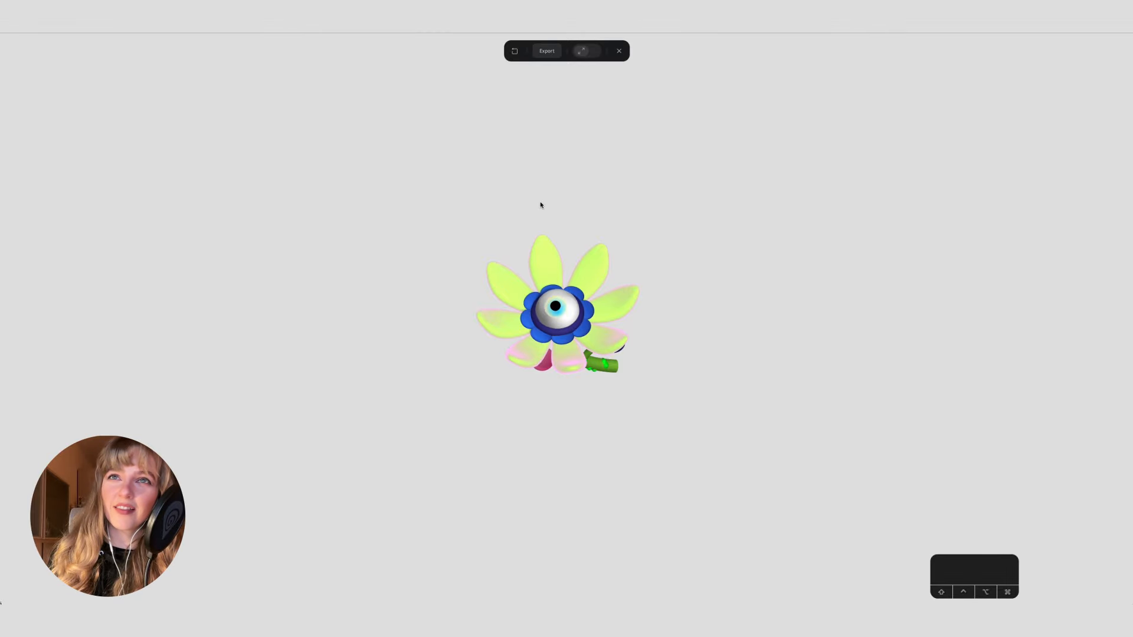
{"action": "left_click", "coordinate": [618, 50]}
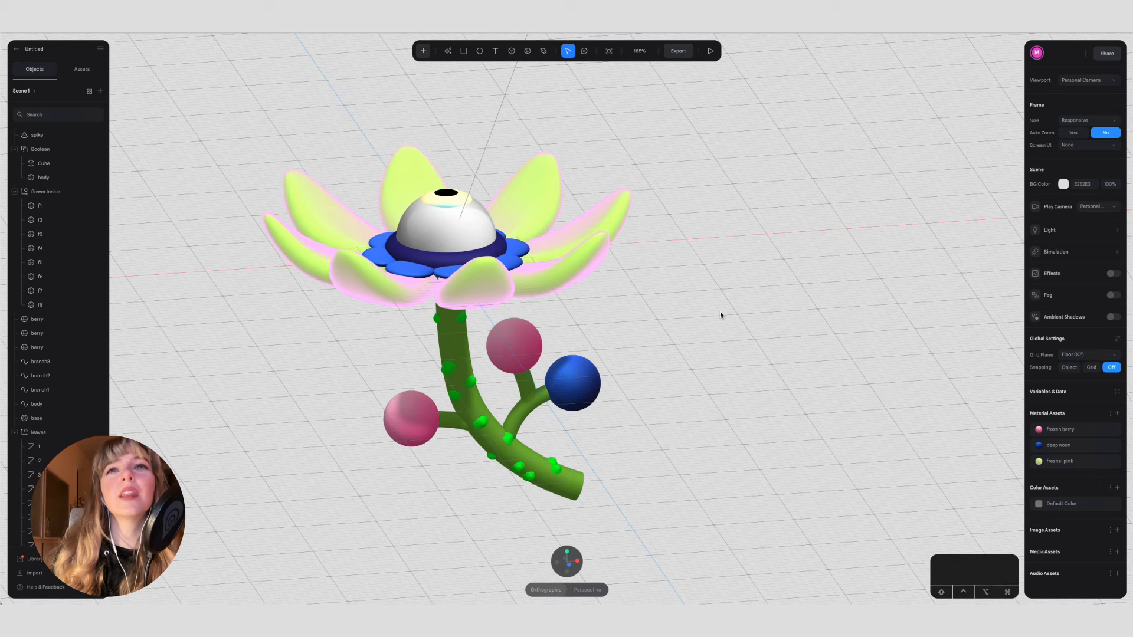
{"action": "left_click", "coordinate": [66, 447]}
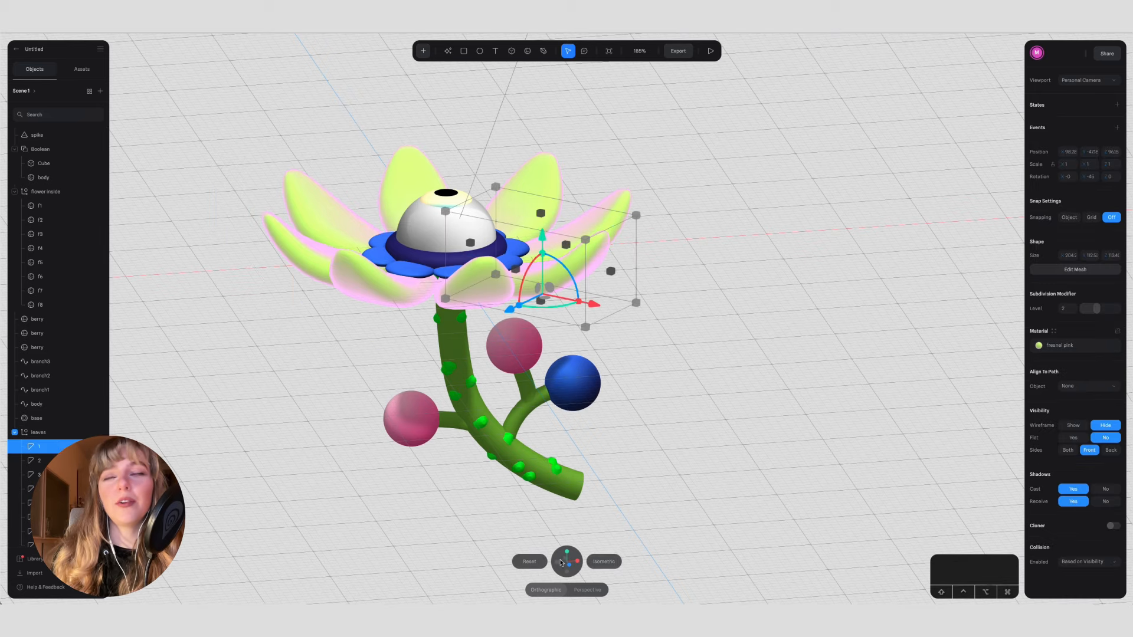
{"action": "left_click", "coordinate": [569, 565]}
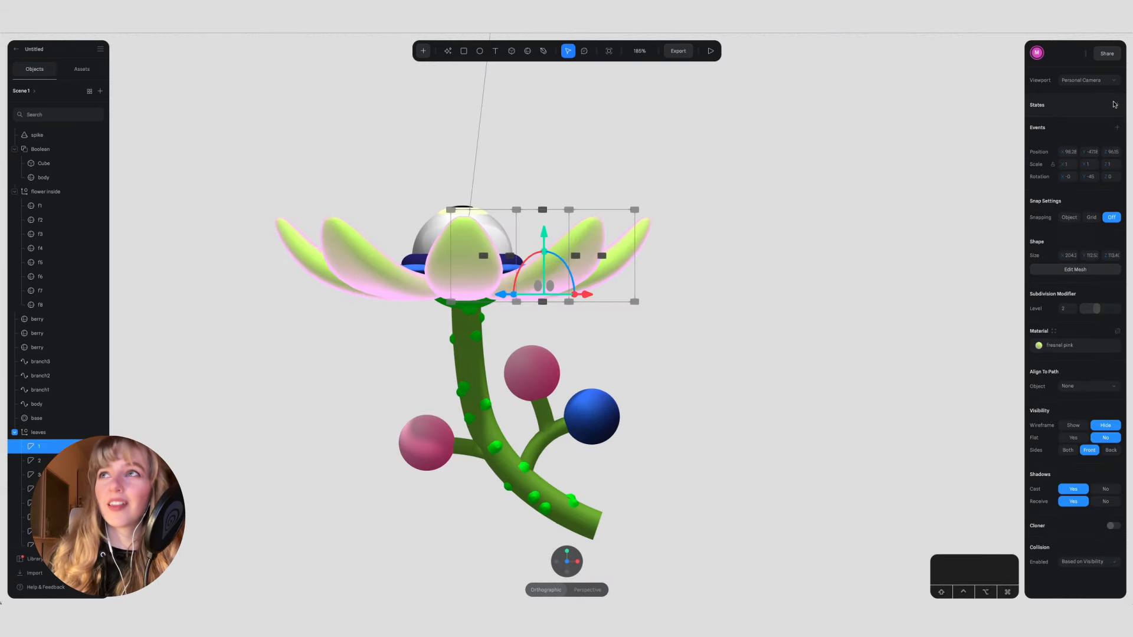
{"action": "left_click", "coordinate": [1117, 105]}
{"action": "left_click_drag", "start_coordinate": [568, 270], "coordinate": [543, 247]}
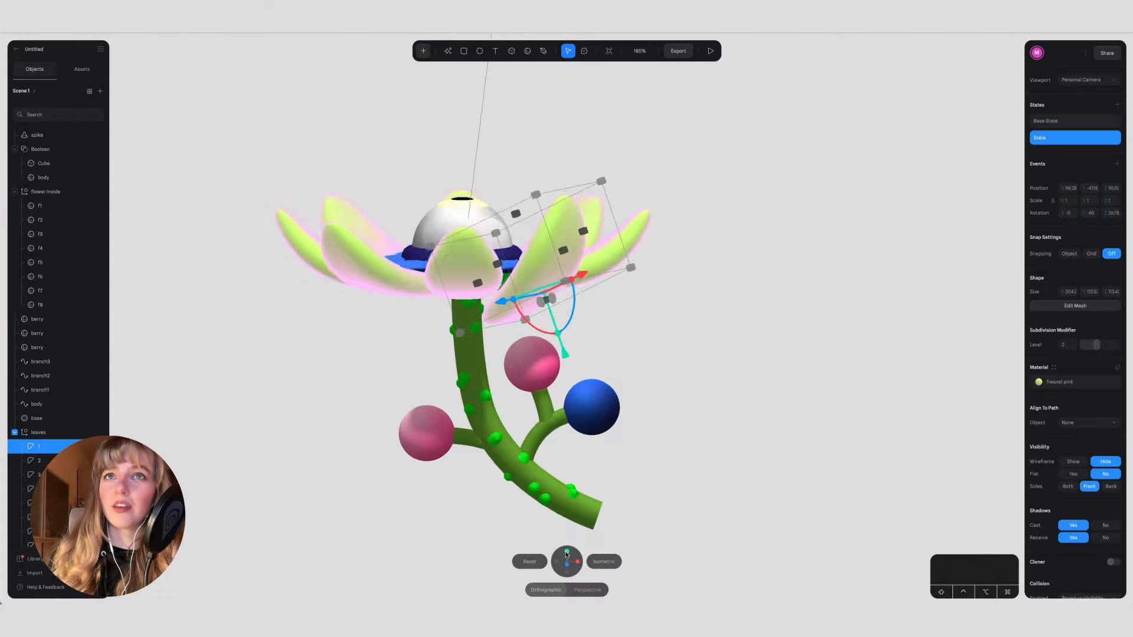
{"action": "left_click", "coordinate": [567, 551]}
{"action": "left_click_drag", "start_coordinate": [561, 326], "coordinate": [557, 318]}
{"action": "type", "text": "35"}
{"action": "key", "text": "Return"}
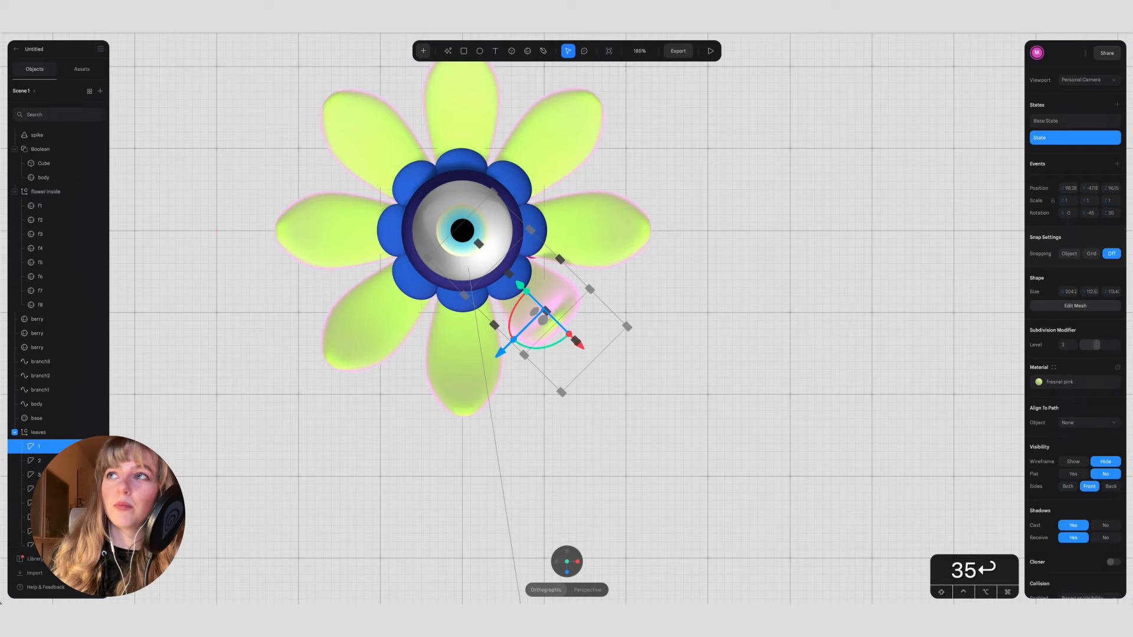
Step: Raise petal 1 in its new state until its base meets the flower, and compare it with the base state
{"action": "left_click", "coordinate": [567, 572]}
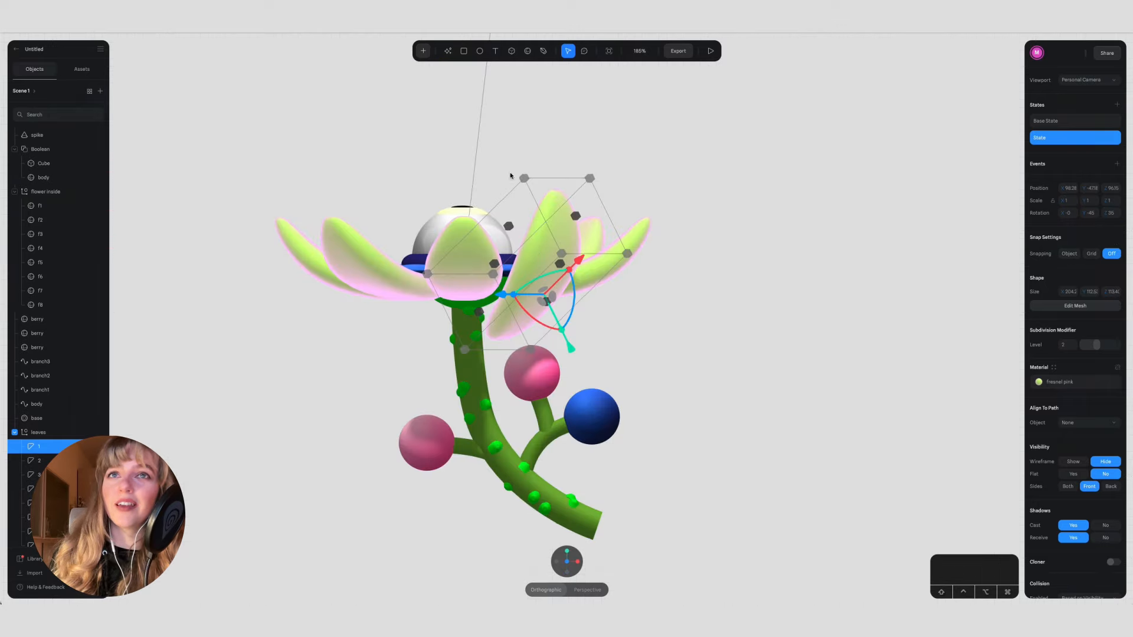
{"action": "key", "text": "Up"}
{"action": "key", "text": "Up"}
{"action": "key", "text": "Up"}
{"action": "key", "text": "Up"}
{"action": "key", "text": "Up"}
{"action": "key", "text": "Up"}
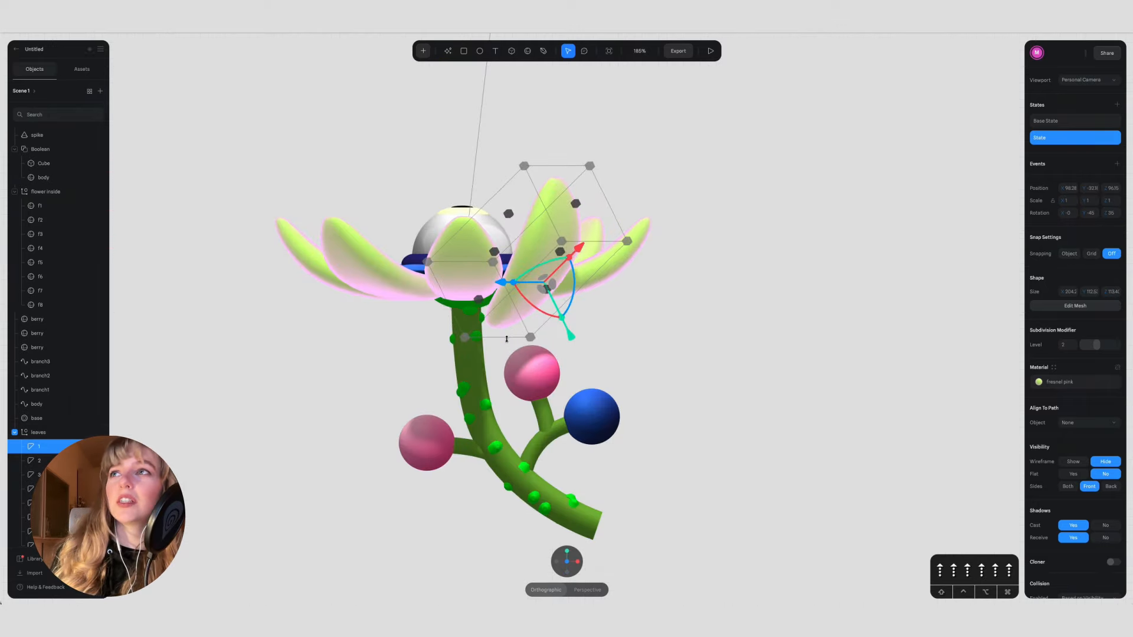
{"action": "key", "text": "Up"}
{"action": "key", "text": "Up"}
{"action": "key", "text": "Up"}
{"action": "key", "text": "Up"}
{"action": "key", "text": "Up"}
{"action": "key", "text": "Up"}
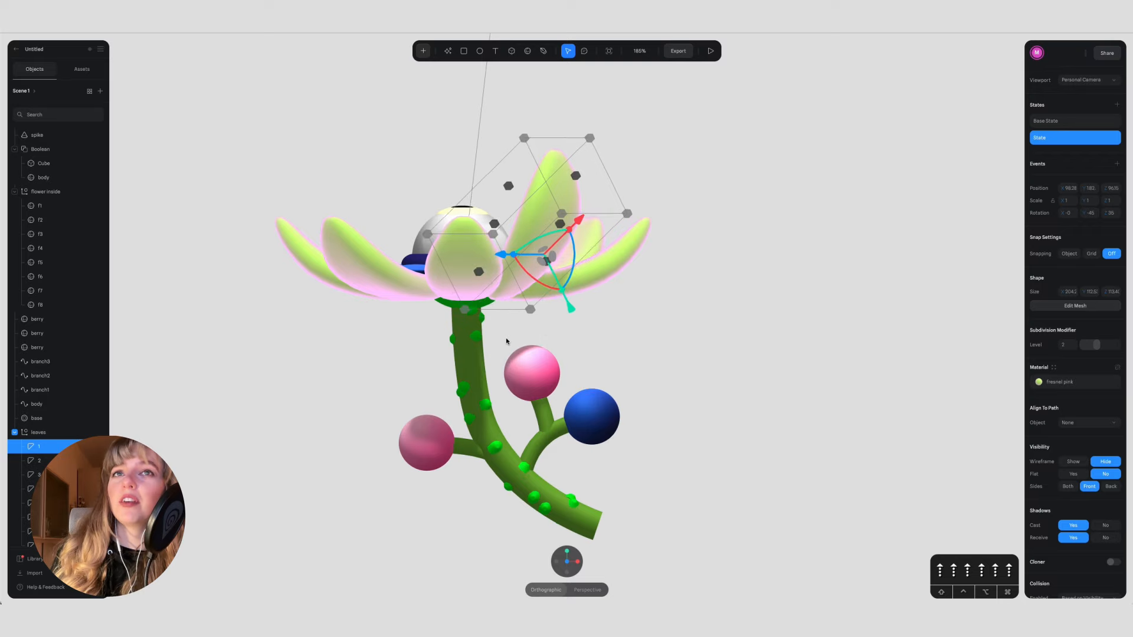
{"action": "left_click", "coordinate": [1069, 121]}
{"action": "left_click", "coordinate": [1064, 140]}
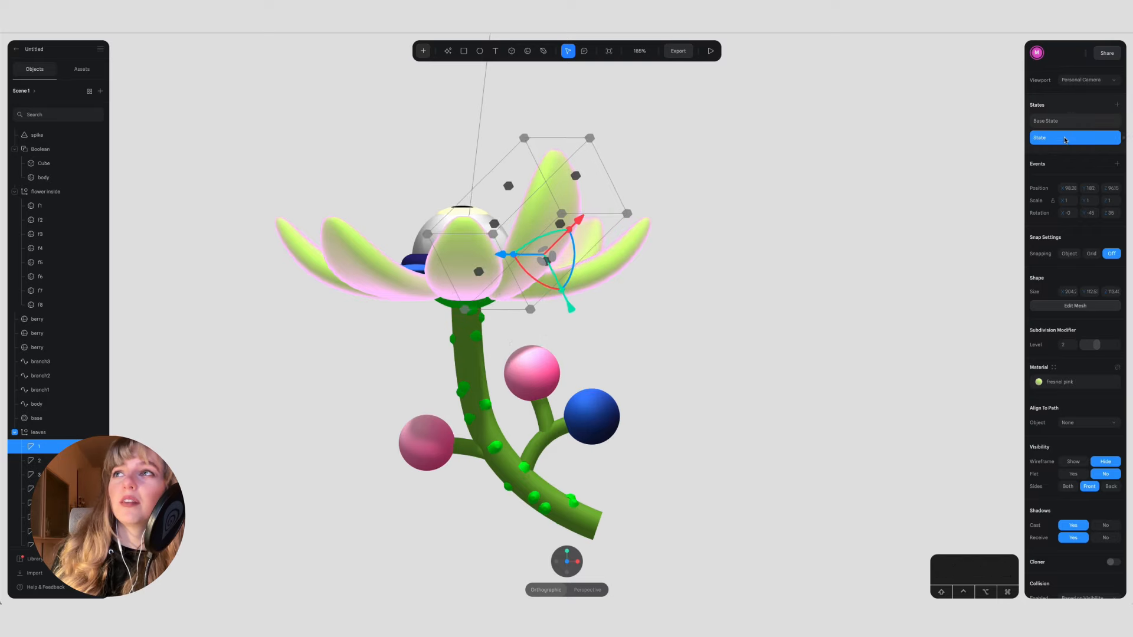
Step: Add a state to petal 8, beside petal 1, with a Z rotation of 35, and raise the petal to match petal 1
{"action": "left_click", "coordinate": [623, 252]}
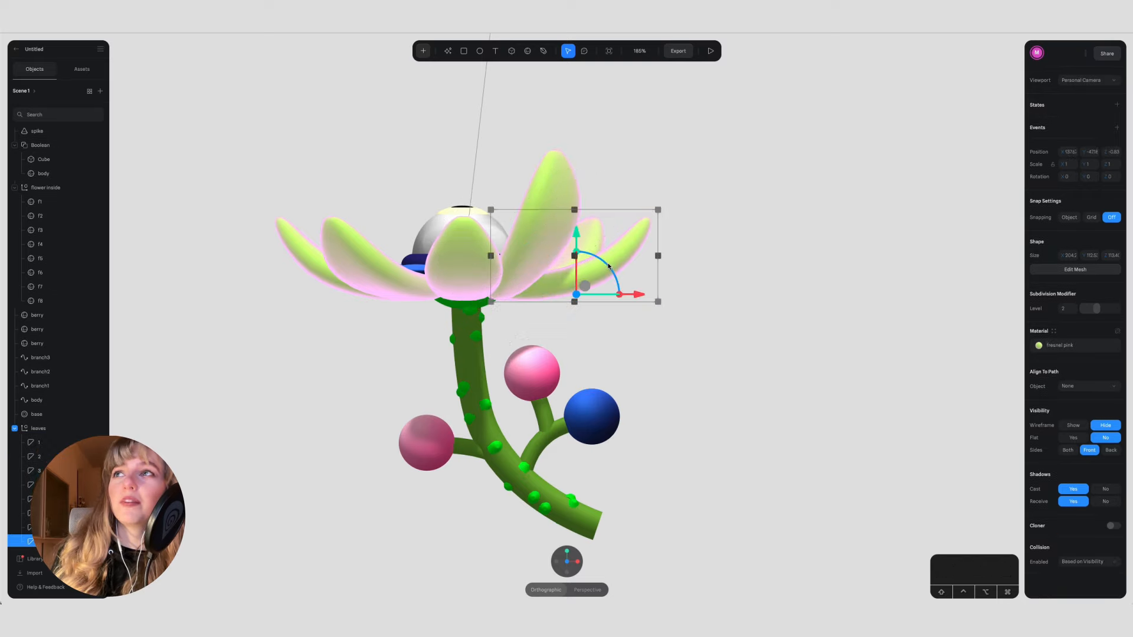
{"action": "left_click", "coordinate": [1117, 105]}
{"action": "type", "text": "3"}
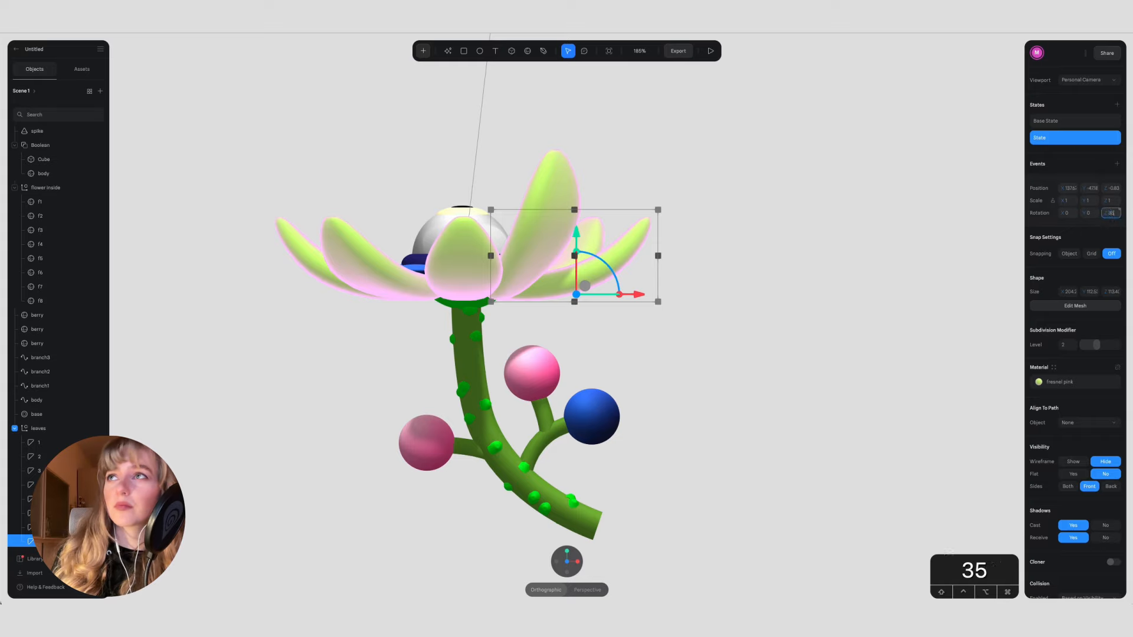
{"action": "type", "text": "5"}
{"action": "key", "text": "Return"}
{"action": "key", "text": "Up"}
{"action": "key", "text": "Up"}
{"action": "key", "text": "Up"}
{"action": "key", "text": "Up"}
{"action": "key", "text": "Up"}
{"action": "key", "text": "Up"}
{"action": "key", "text": "Up"}
{"action": "key", "text": "Up"}
{"action": "key", "text": "Up"}
{"action": "key", "text": "Up"}
{"action": "key", "text": "Up"}
{"action": "key", "text": "Up"}
{"action": "key", "text": "Up"}
{"action": "key", "text": "Up"}
{"action": "key", "text": "Up"}
{"action": "key", "text": "Up"}
{"action": "key", "text": "Up"}
{"action": "key", "text": "Up"}
{"action": "key", "text": "Up"}
{"action": "key", "text": "Up"}
{"action": "key", "text": "Up"}
{"action": "key", "text": "Up"}
{"action": "key", "text": "Up"}
{"action": "key", "text": "Up"}
{"action": "key", "text": "Up"}
{"action": "key", "text": "Up"}
{"action": "key", "text": "Up"}
{"action": "key", "text": "Up"}
{"action": "key", "text": "Up"}
{"action": "key", "text": "Up"}
{"action": "key", "text": "Up"}
{"action": "key", "text": "Up"}
{"action": "key", "text": "Up"}
{"action": "key", "text": "Up"}
{"action": "key", "text": "Up"}
{"action": "key", "text": "Up"}
{"action": "key", "text": "Up"}
{"action": "key", "text": "Up"}
{"action": "key", "text": "Up"}
{"action": "key", "text": "Up"}
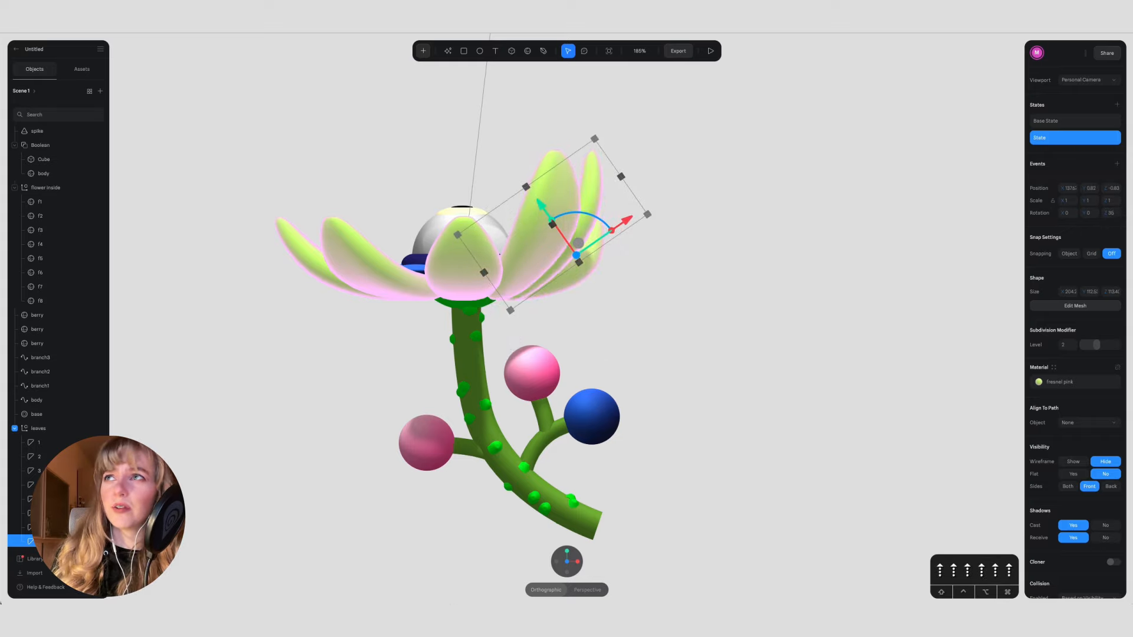
Step: Add a state to petal 7 with a Z rotation of 35, and raise it level with the other two closed petals
{"action": "left_click", "coordinate": [577, 564]}
{"action": "double_click", "coordinate": [782, 245]}
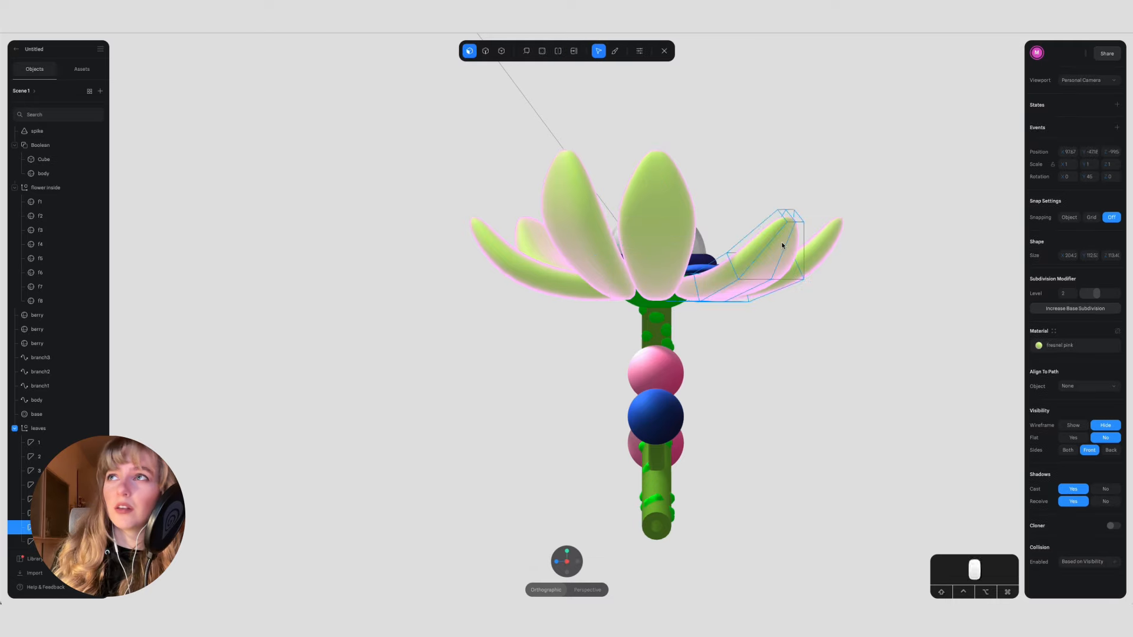
{"action": "key", "text": "Escape"}
{"action": "left_click", "coordinate": [1117, 105]}
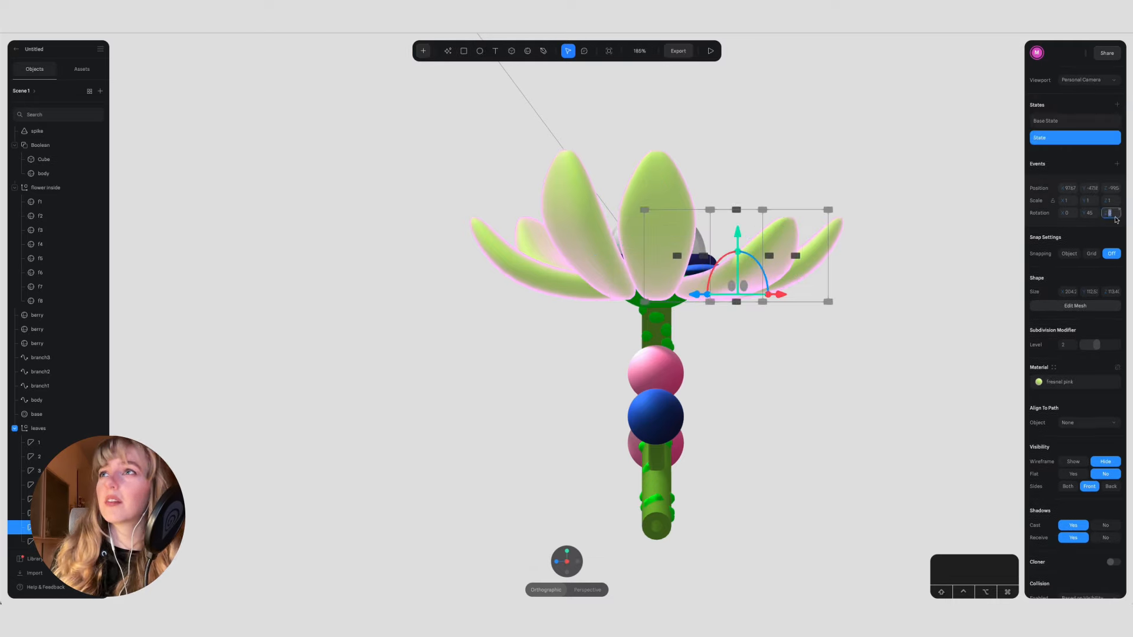
{"action": "type", "text": "35"}
{"action": "key", "text": "Return"}
{"action": "key", "text": "Up"}
{"action": "key", "text": "Up"}
{"action": "key", "text": "Up"}
{"action": "key", "text": "Up"}
{"action": "key", "text": "Up"}
{"action": "key", "text": "Up"}
{"action": "key", "text": "Up"}
{"action": "key", "text": "Up"}
{"action": "key", "text": "Up"}
{"action": "key", "text": "Up"}
{"action": "key", "text": "Up"}
{"action": "key", "text": "Up"}
{"action": "key", "text": "Up"}
{"action": "key", "text": "Up"}
{"action": "key", "text": "Up"}
{"action": "key", "text": "Up"}
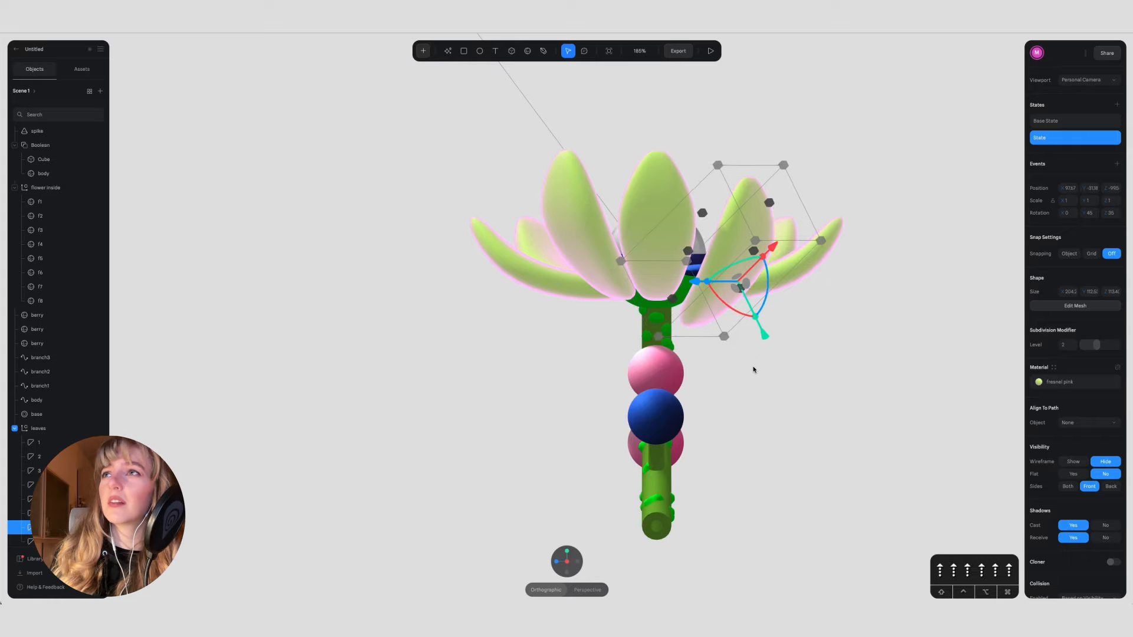
{"action": "key", "text": "Up"}
{"action": "key", "text": "Up"}
{"action": "key", "text": "Up"}
{"action": "key", "text": "Up"}
{"action": "key", "text": "Up"}
{"action": "key", "text": "Up"}
{"action": "key", "text": "Up"}
{"action": "key", "text": "Up"}
{"action": "key", "text": "Up"}
{"action": "key", "text": "Up"}
{"action": "key", "text": "Up"}
{"action": "key", "text": "Up"}
{"action": "key", "text": "Up"}
{"action": "key", "text": "Up"}
{"action": "key", "text": "Up"}
{"action": "key", "text": "Up"}
{"action": "key", "text": "Up"}
{"action": "key", "text": "Up"}
{"action": "key", "text": "Up"}
{"action": "key", "text": "Up"}
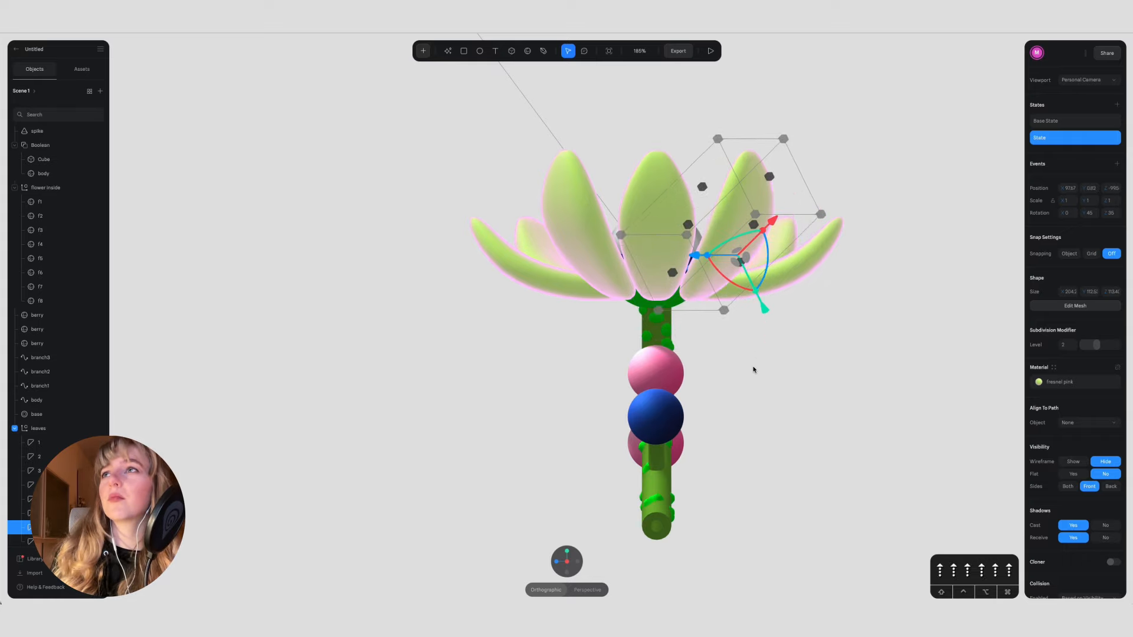
Step: Set the Y position to 1 in the new states of petals 8, 7 and 1
{"action": "left_click", "coordinate": [652, 176]}
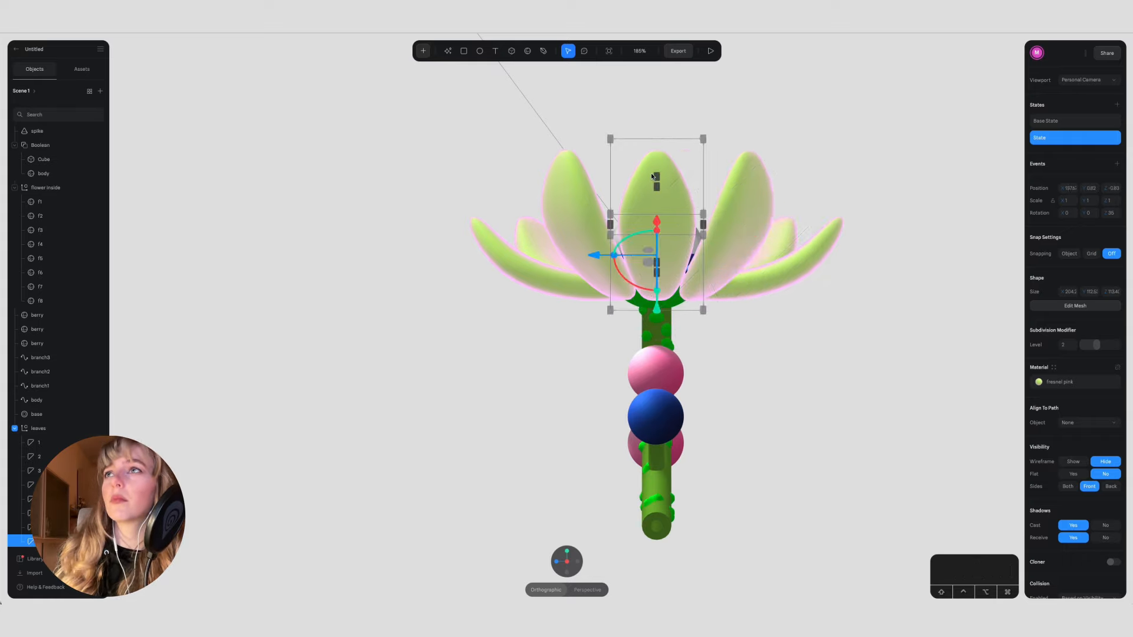
{"action": "left_click", "coordinate": [567, 195]}
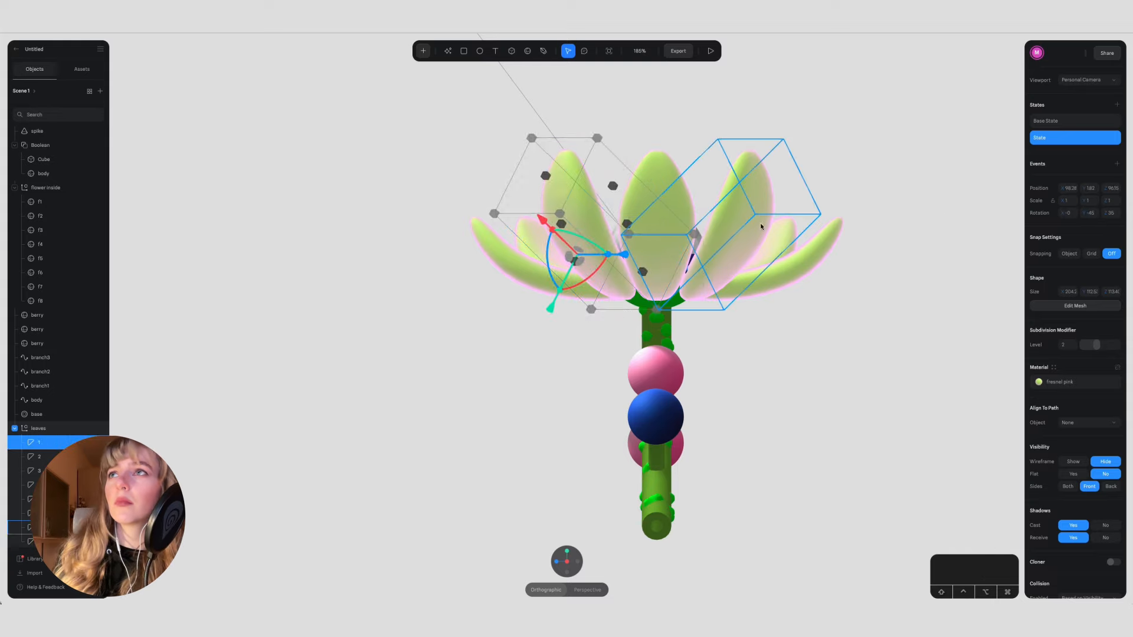
{"action": "left_click", "coordinate": [744, 216]}
{"action": "left_click", "coordinate": [646, 192]}
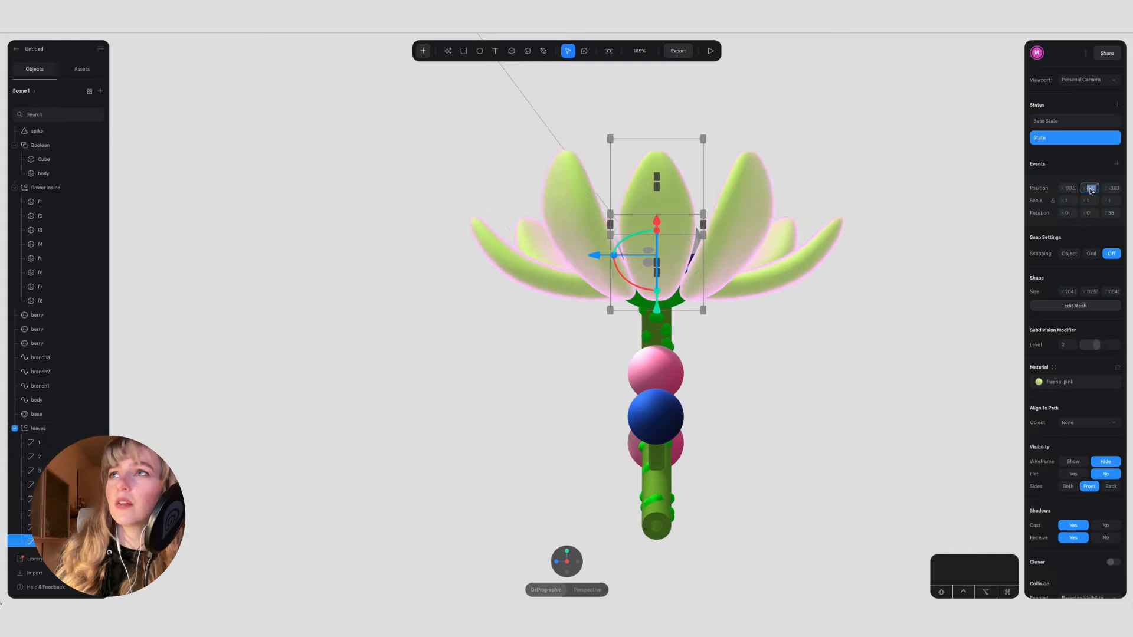
{"action": "left_click", "coordinate": [752, 178]}
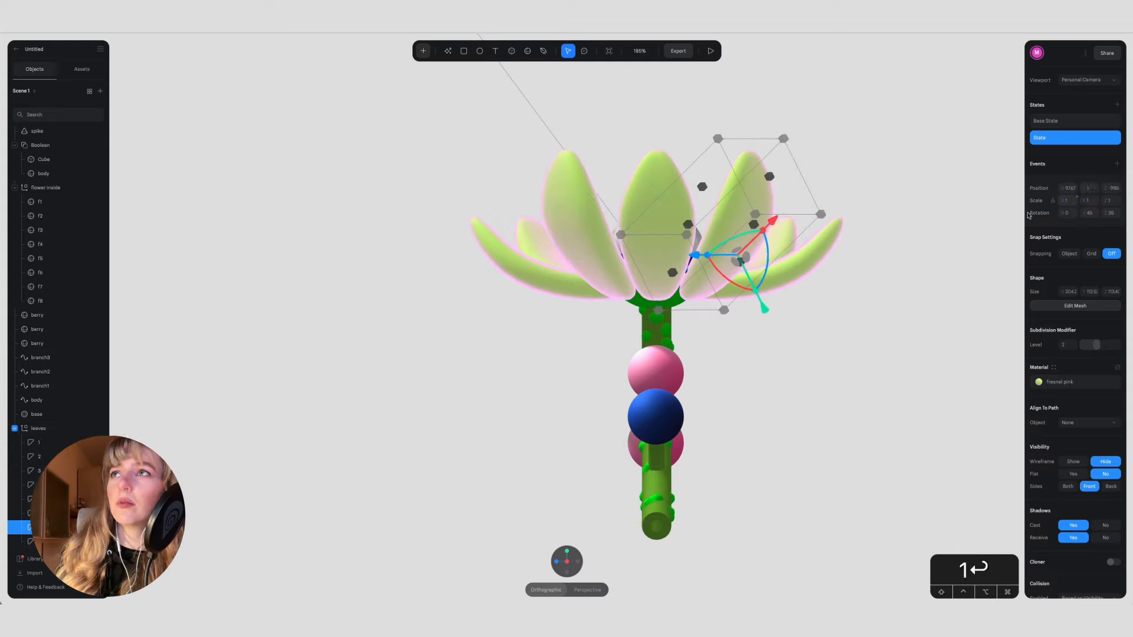
{"action": "left_click", "coordinate": [567, 195]}
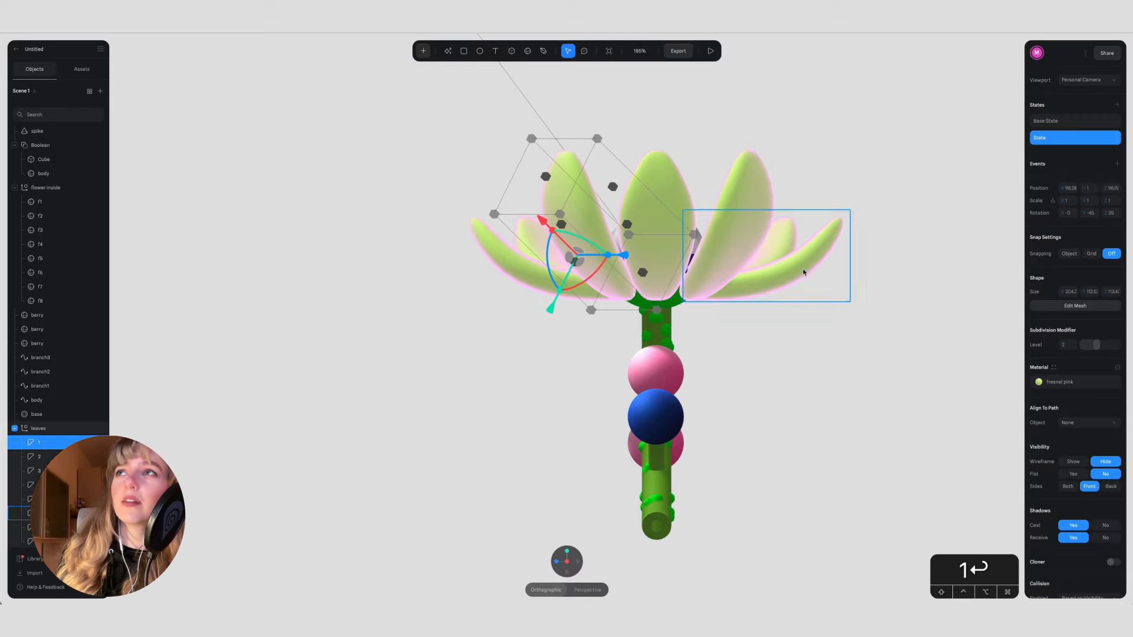
Step: Add a state to petal 6 with a Z rotation of 35 and a Y position of 1
{"action": "left_click", "coordinate": [804, 270]}
{"action": "left_click", "coordinate": [1117, 105]}
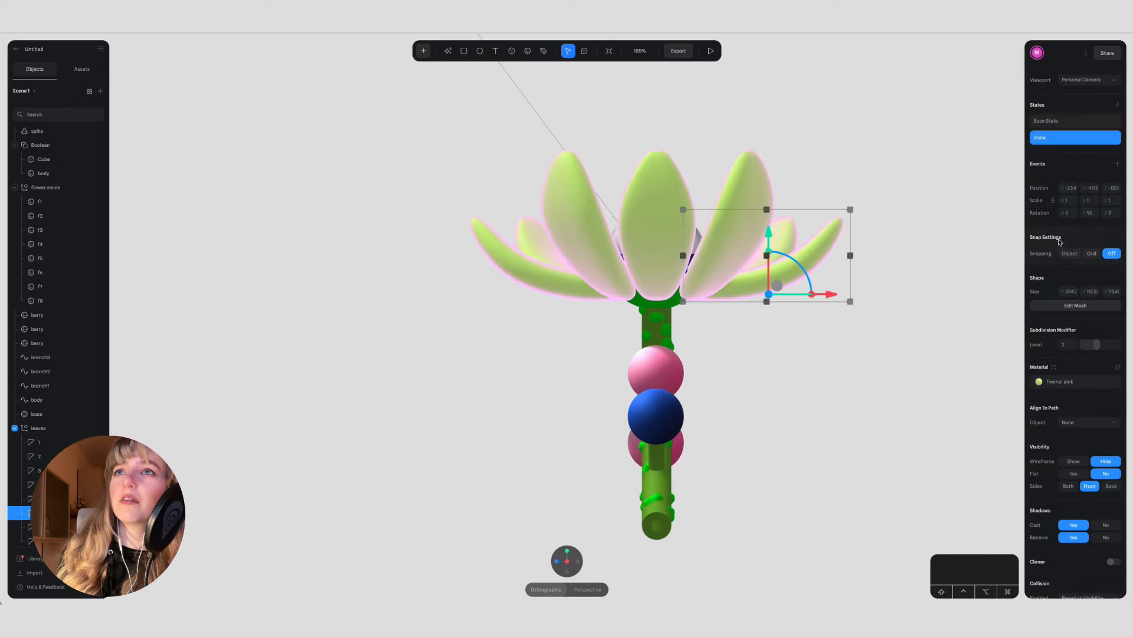
{"action": "type", "text": "35"}
{"action": "key", "text": "Return"}
{"action": "left_click", "coordinate": [1090, 187]}
{"action": "type", "text": "1"}
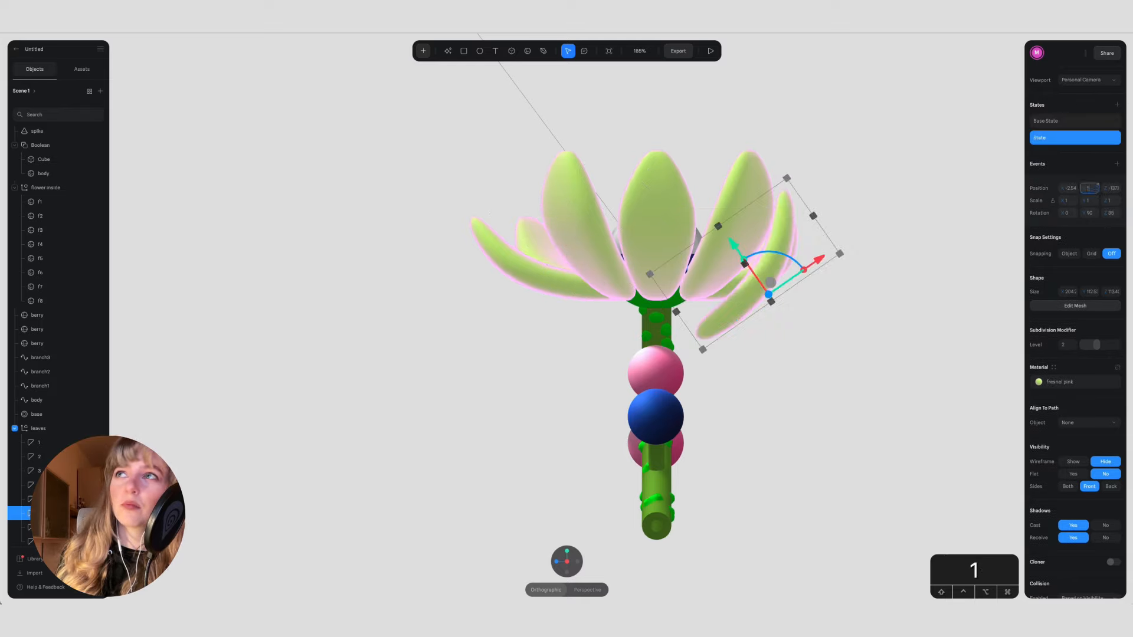
{"action": "key", "text": "Return"}
Step: Add a new state to petal 5, viewing the flower from its back side
{"action": "left_click", "coordinate": [577, 563]}
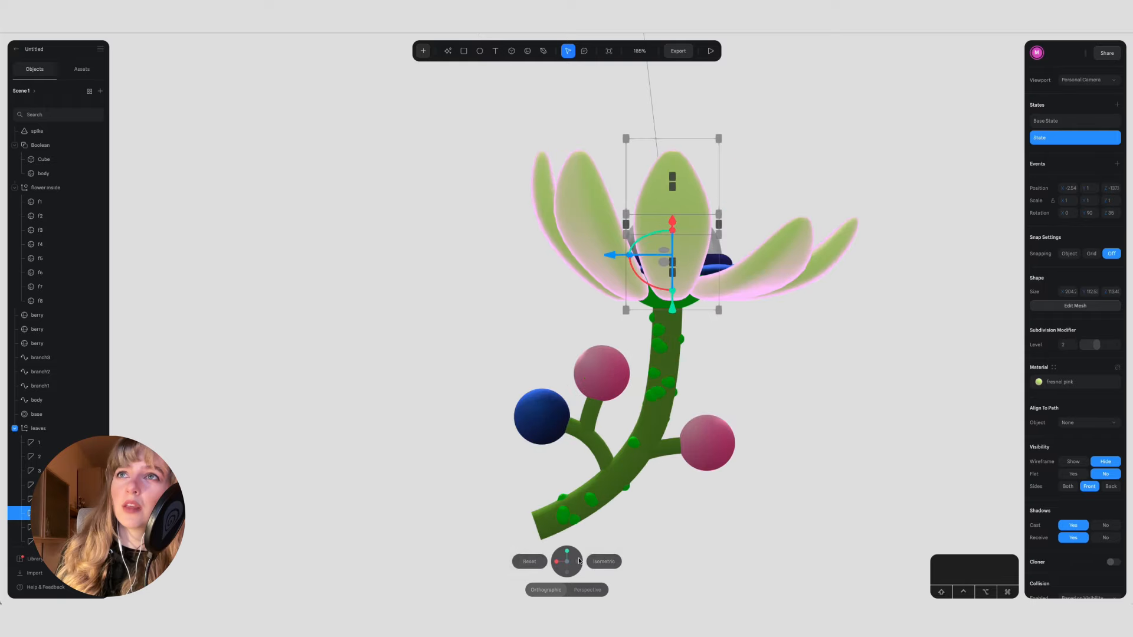
{"action": "left_click", "coordinate": [776, 266]}
{"action": "left_click", "coordinate": [1117, 104]}
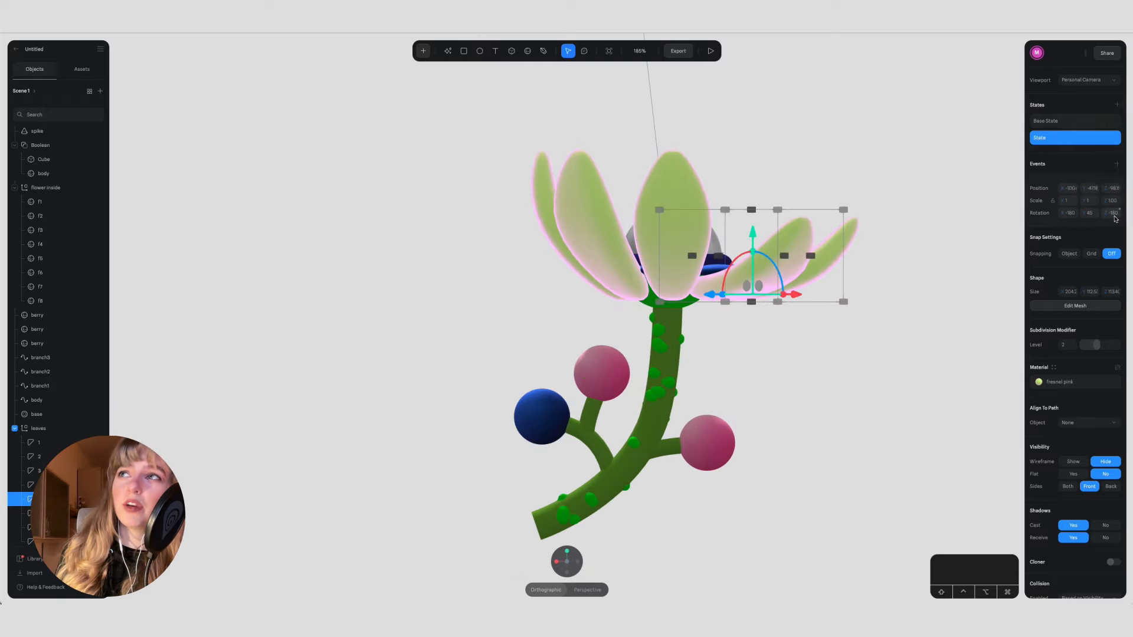
Step: Try to tilt petal 5 by 35 degrees around Z in its new state
{"action": "type", "text": "35"}
{"action": "key", "text": "Return"}
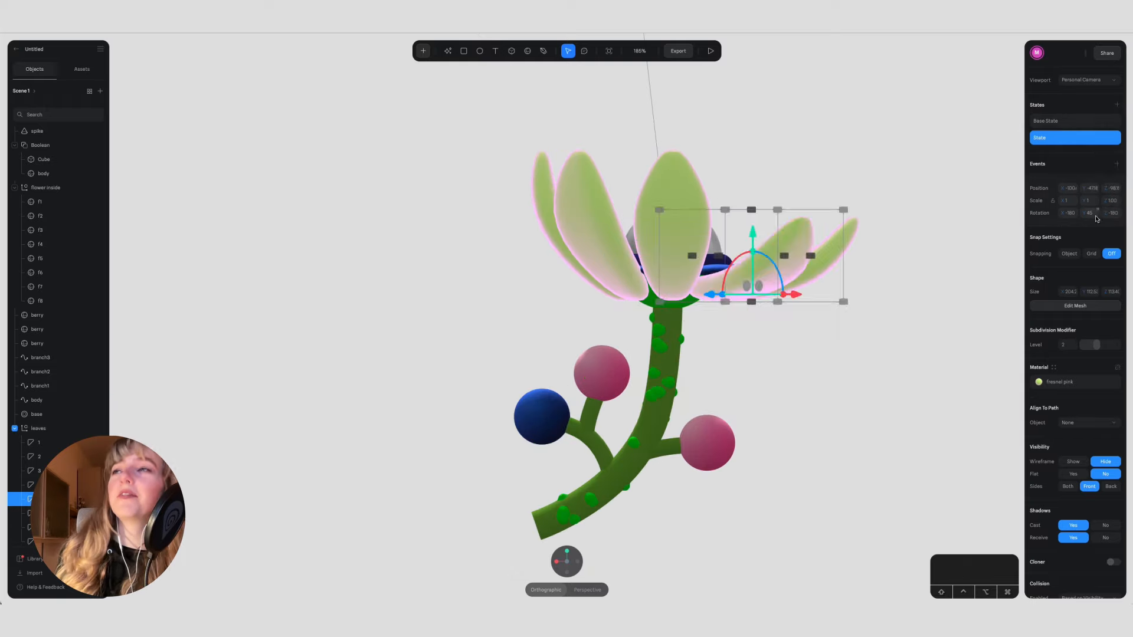
{"action": "left_click", "coordinate": [1113, 213]}
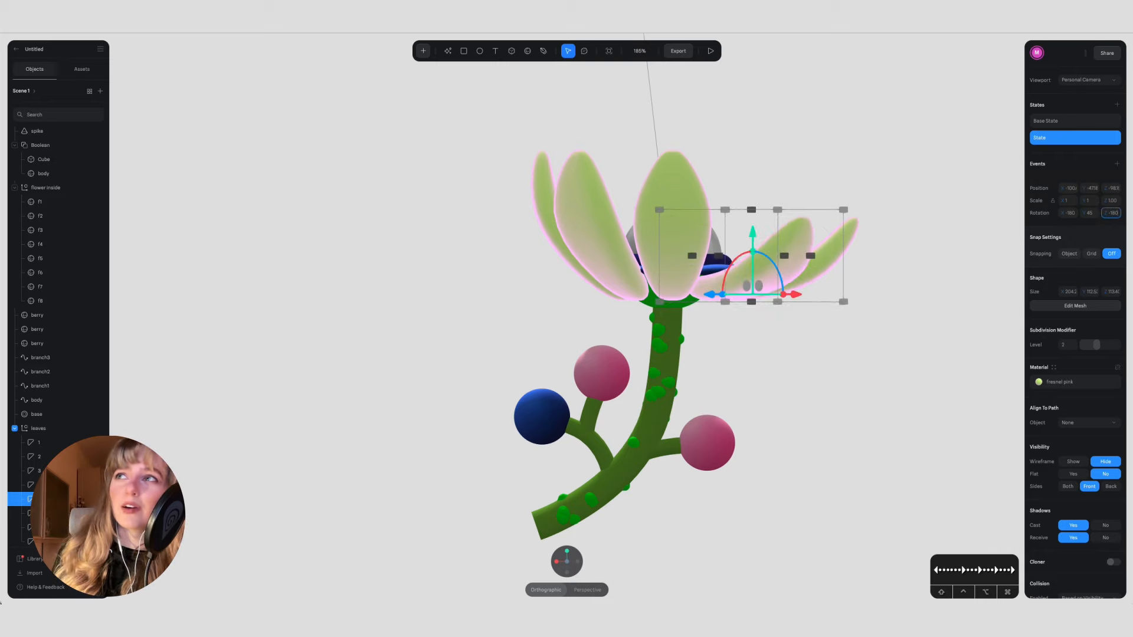
{"action": "type", "text": "35"}
{"action": "key", "text": "Return"}
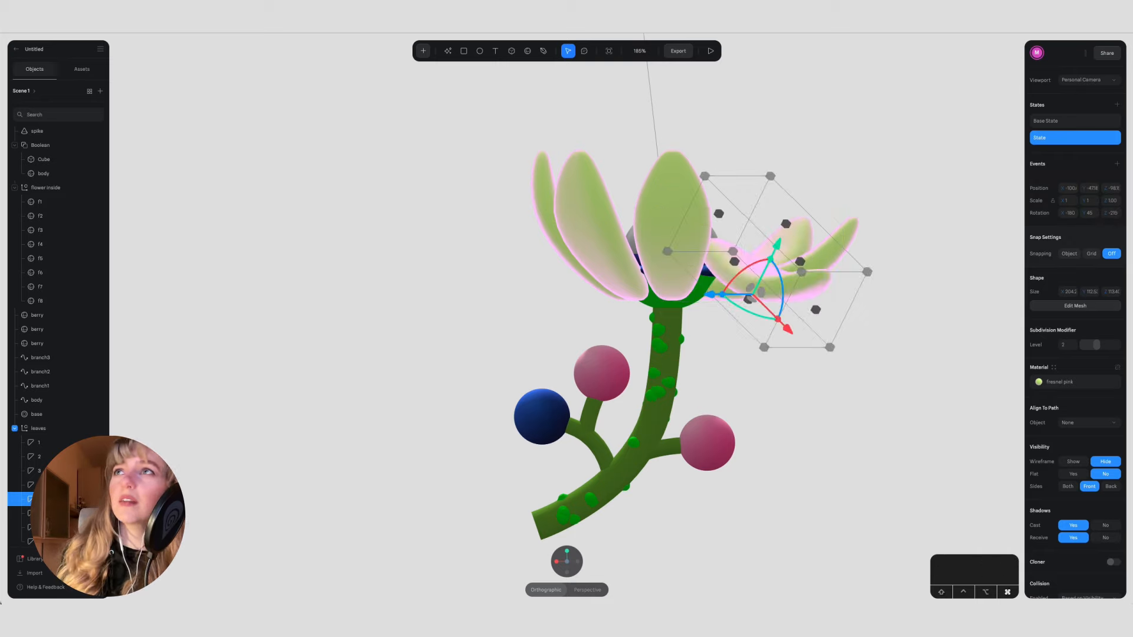
Step: Set petal 5's Z rotation to -145 and its Y position to 1 in the new state
{"action": "left_click", "coordinate": [1115, 214]}
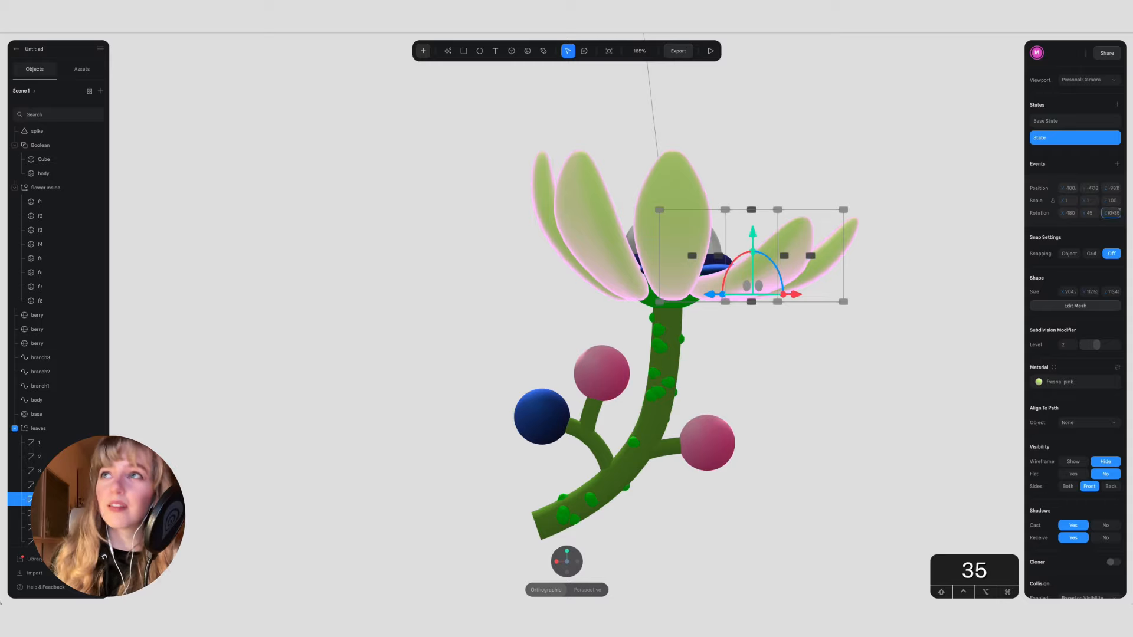
{"action": "type", "text": "-35"}
{"action": "key", "text": "Return"}
{"action": "type", "text": "1"}
{"action": "key", "text": "Return"}
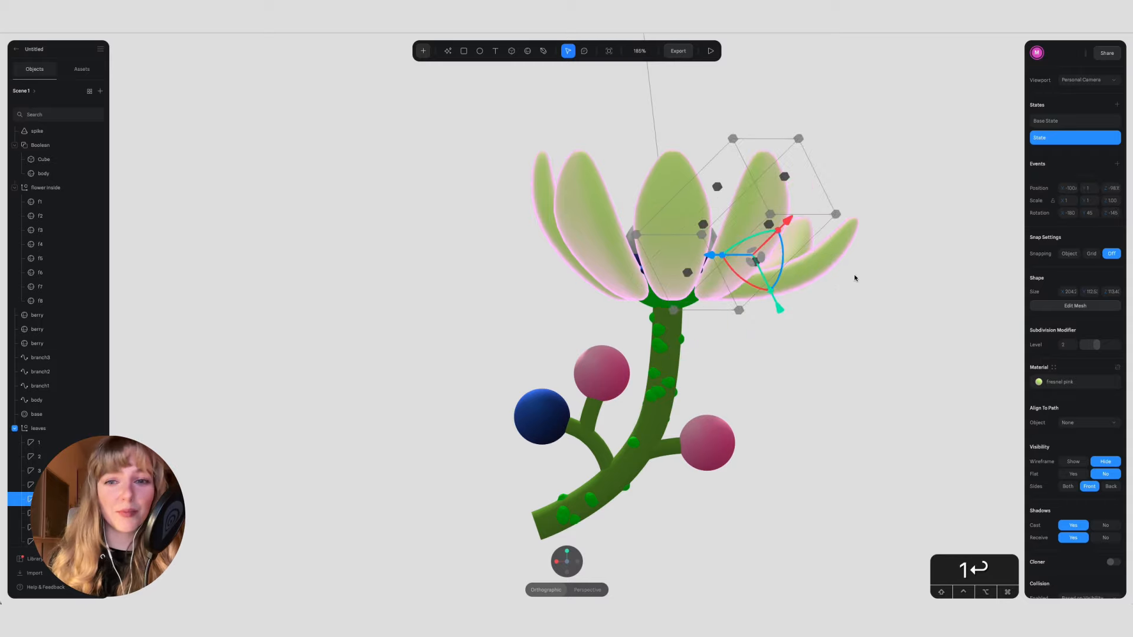
Step: Increase petal 4's Z rotation by 35 to -145 and set its Y position to 1
{"action": "left_click", "coordinate": [546, 590]}
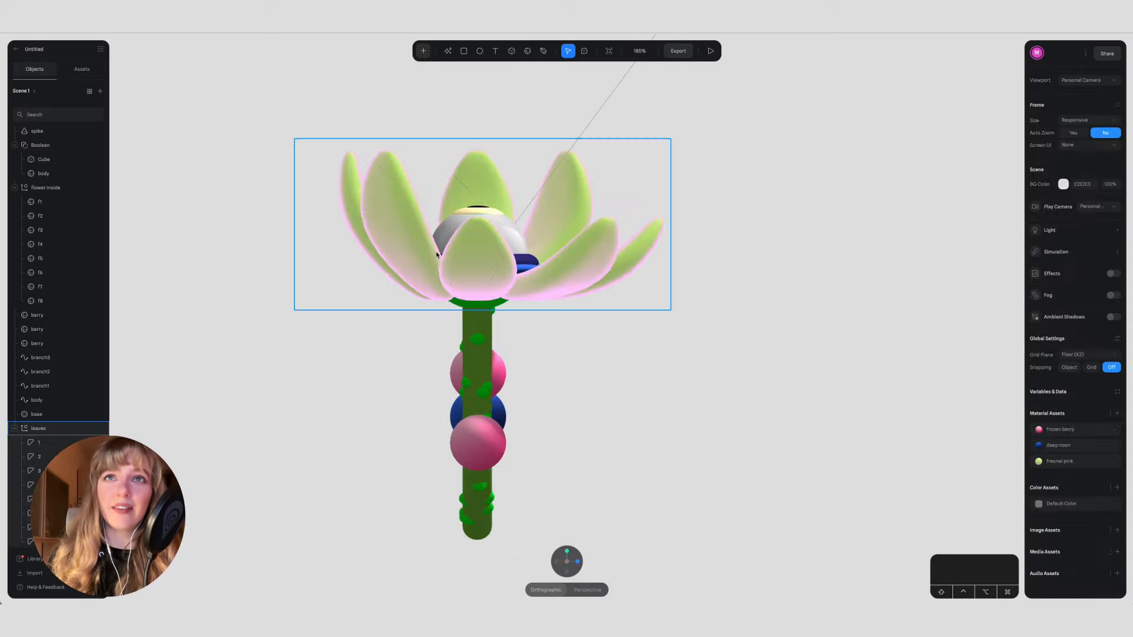
{"action": "left_click", "coordinate": [483, 260]}
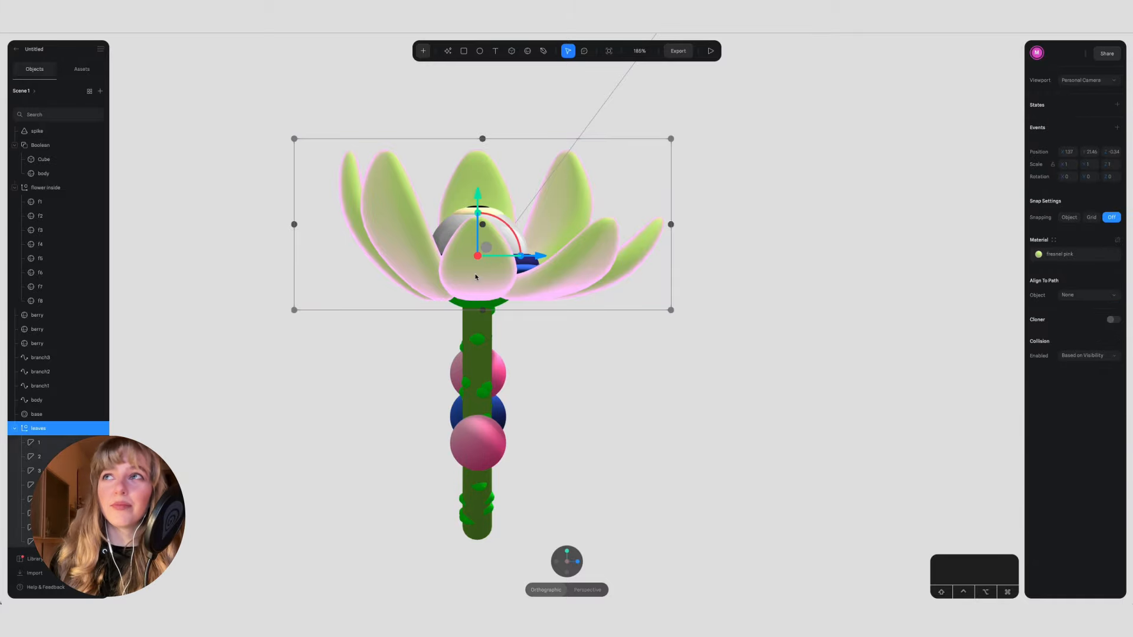
{"action": "left_click_drag", "start_coordinate": [604, 435], "coordinate": [327, 190]}
{"action": "double_click", "coordinate": [327, 190]}
{"action": "left_click", "coordinate": [245, 304]}
{"action": "left_click_drag", "start_coordinate": [245, 307], "coordinate": [306, 286], "text": "alt"}
{"action": "double_click", "coordinate": [306, 294]}
{"action": "left_click", "coordinate": [1115, 180]}
{"action": "type", "text": "+35"}
{"action": "key", "text": "Return"}
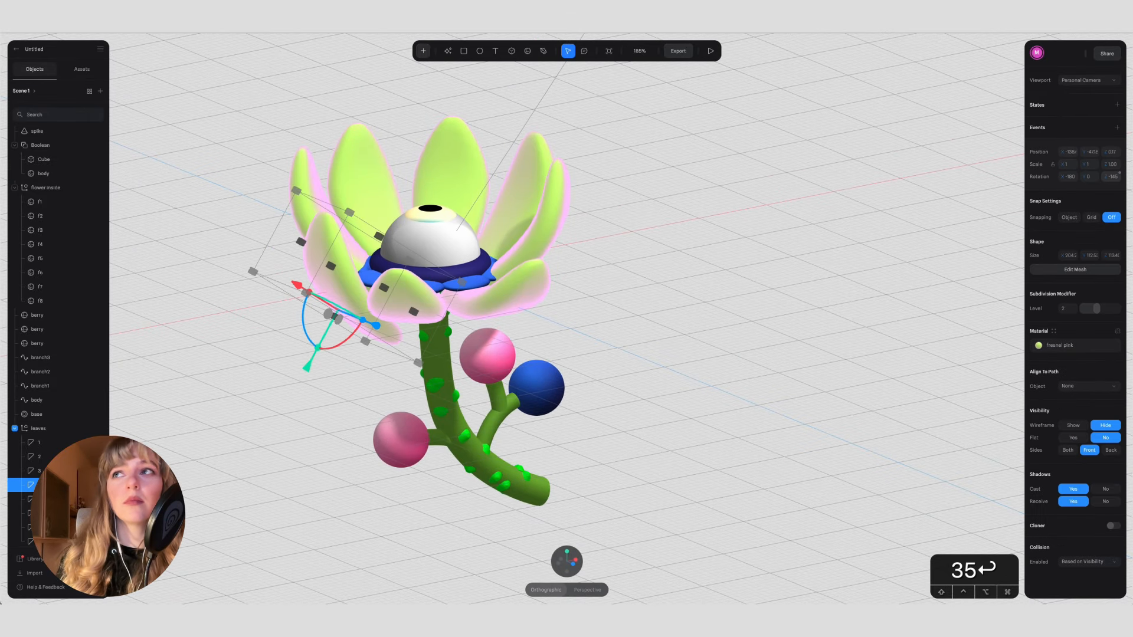
{"action": "left_click", "coordinate": [1091, 152]}
{"action": "type", "text": "1"}
{"action": "key", "text": "Return"}
Step: Undo the rotation and position changes made to petal 4 without a separate state
{"action": "left_click", "coordinate": [418, 289]}
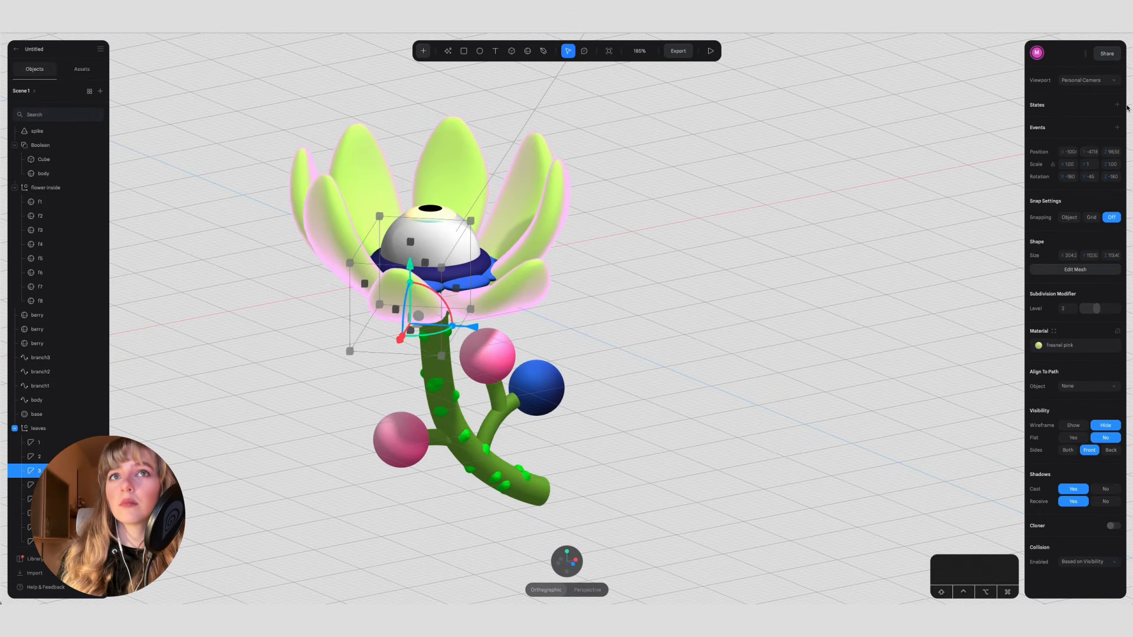
{"action": "left_click", "coordinate": [347, 254]}
{"action": "key", "text": "super+z"}
{"action": "key", "text": "super+z"}
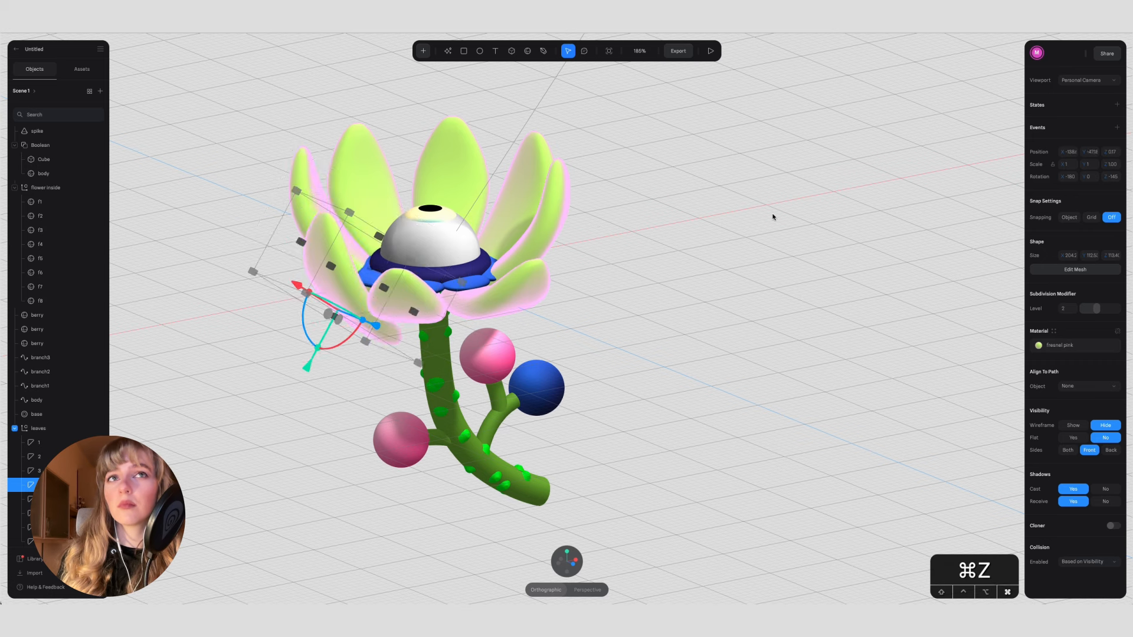
Step: Add a new state to petal 4, increase its Z rotation by 35 to -145 and set its Y position to 1
{"action": "left_click", "coordinate": [293, 176]}
{"action": "left_click", "coordinate": [300, 271]}
{"action": "left_click", "coordinate": [1117, 104]}
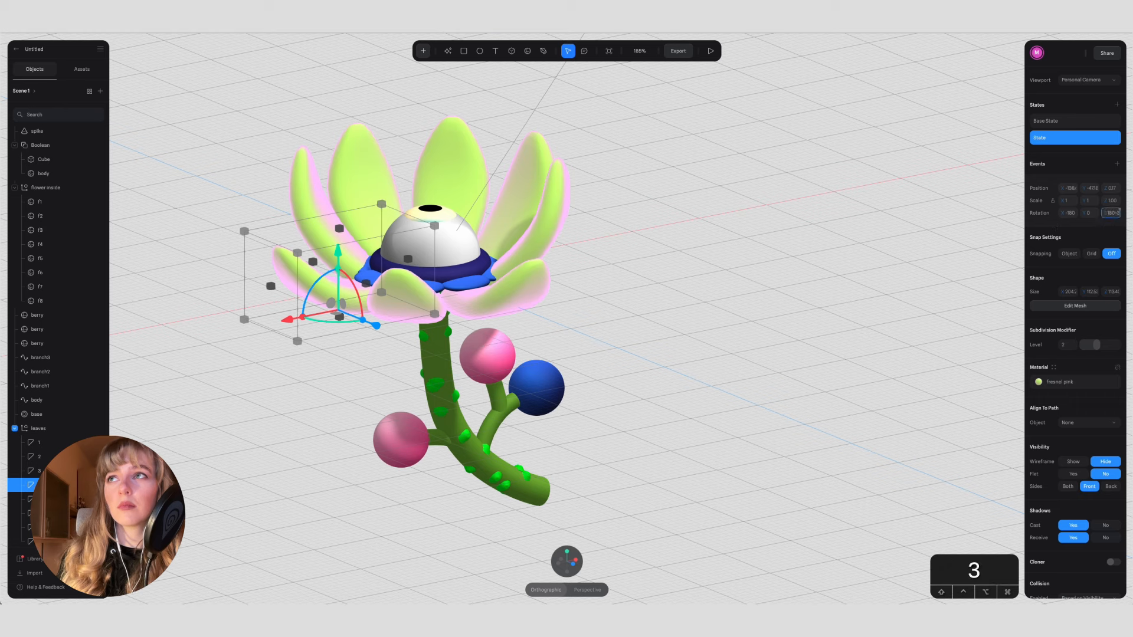
{"action": "key", "text": "Return"}
{"action": "left_click", "coordinate": [1093, 188]}
{"action": "left_click", "coordinate": [1093, 189]}
{"action": "type", "text": "1"}
{"action": "key", "text": "Return"}
{"action": "left_click", "coordinate": [608, 268]}
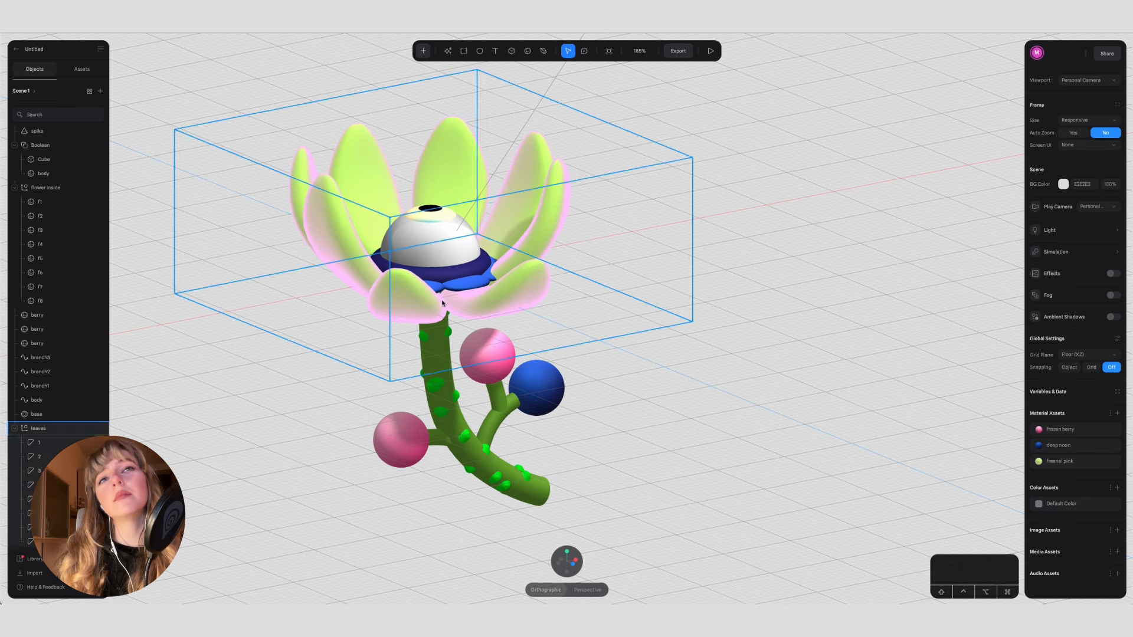
Step: Add a new state to petal 3, increase its Z rotation by 35 to -145 and raise it level with petal 4
{"action": "left_click", "coordinate": [411, 301]}
{"action": "left_click", "coordinate": [1116, 105]}
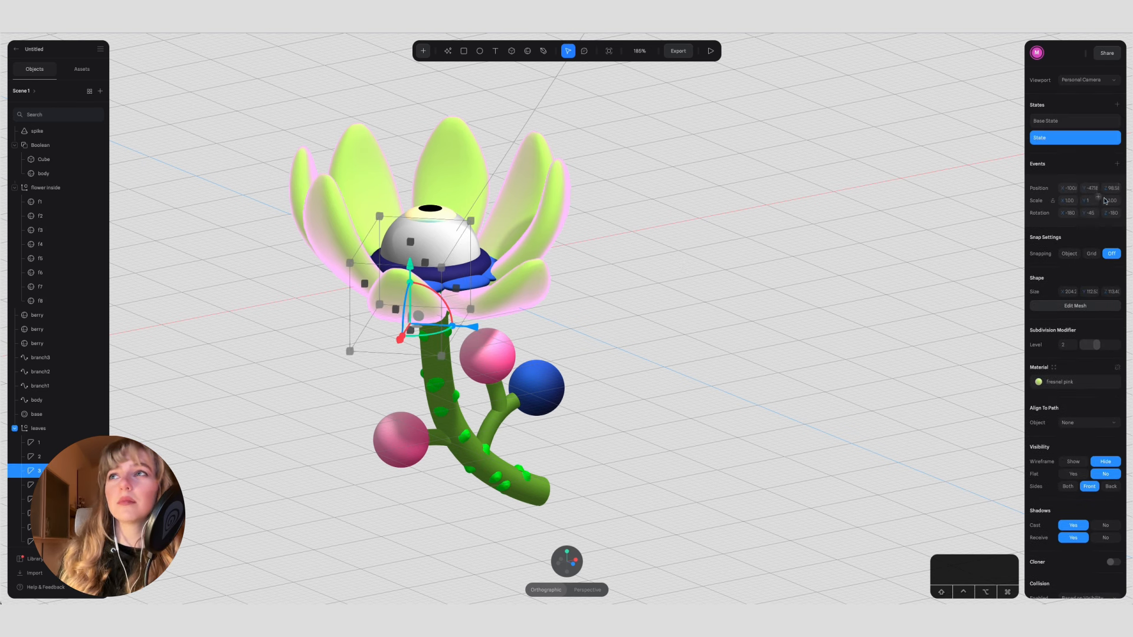
{"action": "type", "text": "35"}
{"action": "key", "text": "Return"}
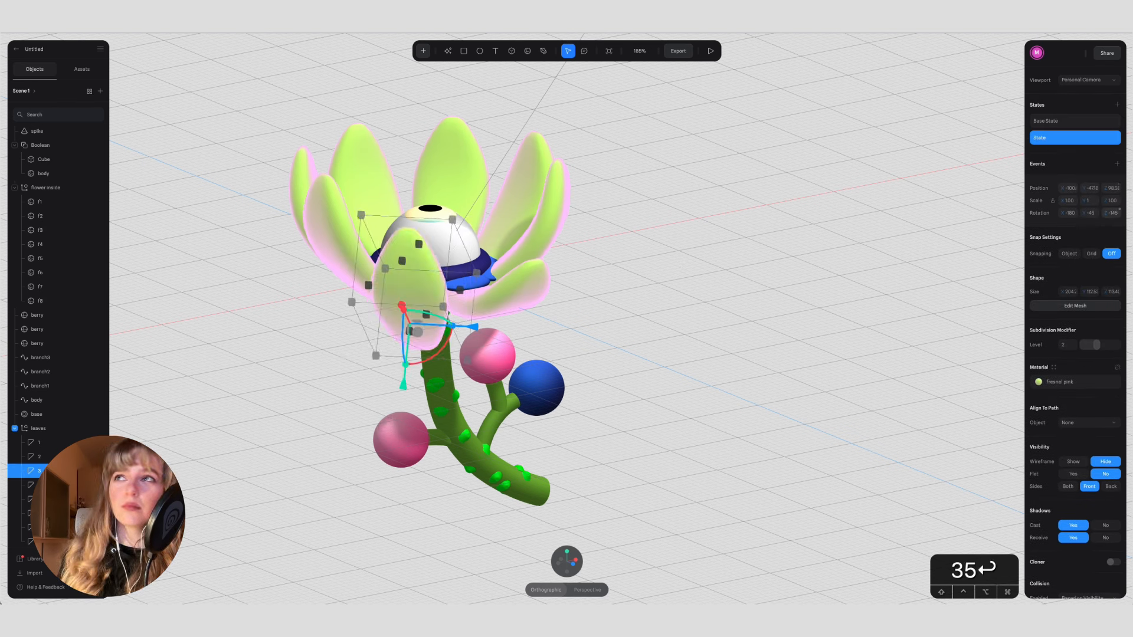
Step: Add a new state to petal 2, set its Z rotation to 35 and raise it level with the other petals
{"action": "left_click", "coordinate": [520, 284]}
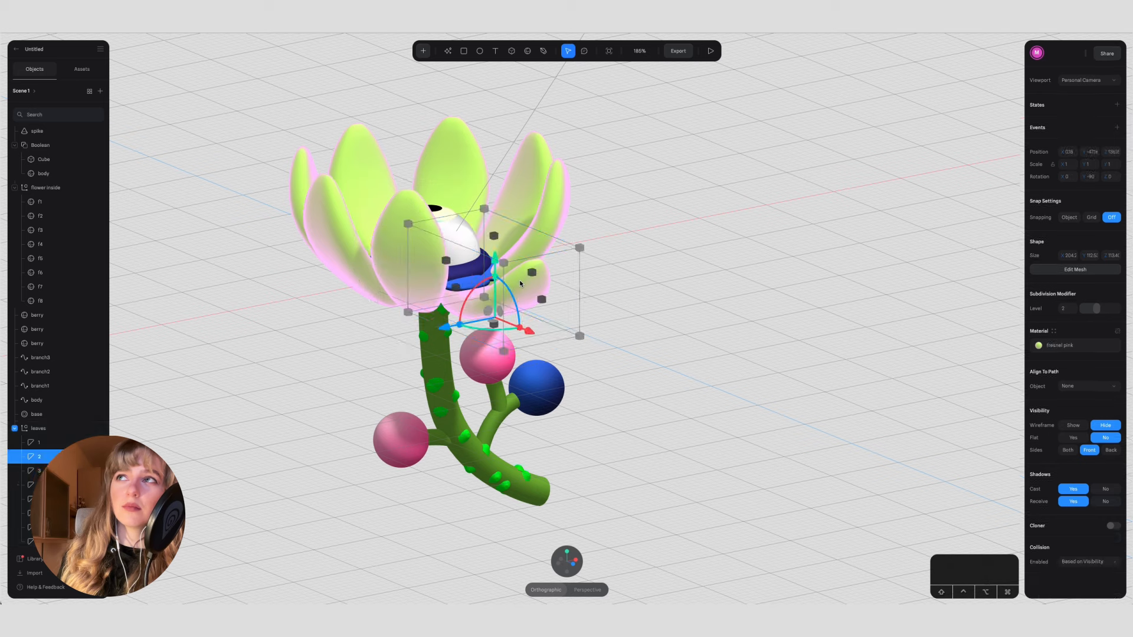
{"action": "left_click", "coordinate": [1118, 106]}
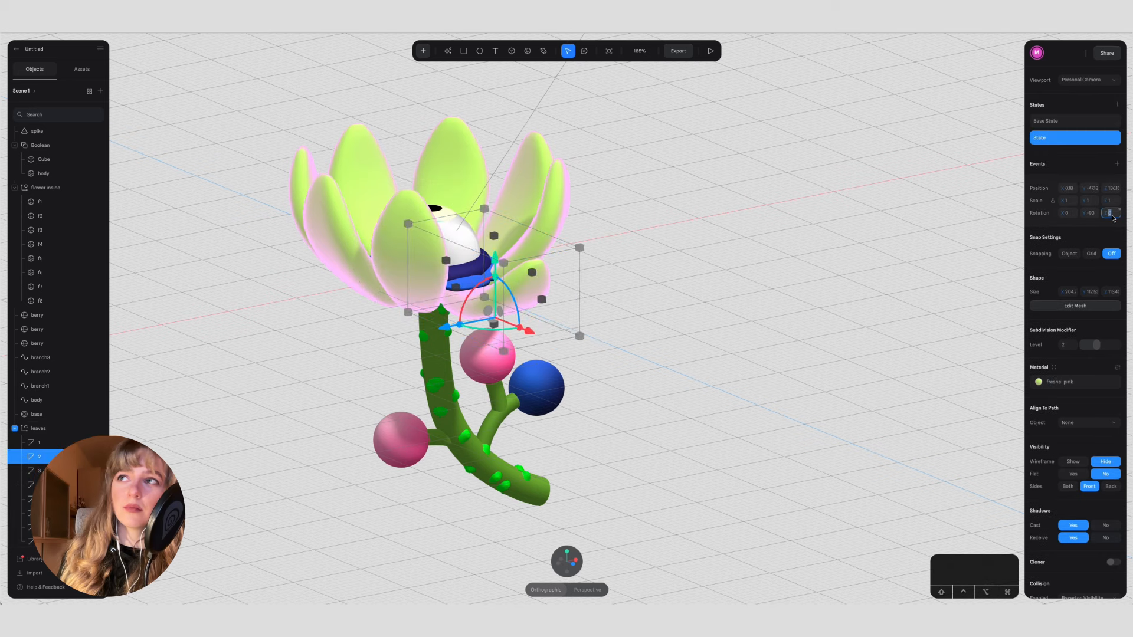
{"action": "type", "text": "35"}
{"action": "key", "text": "Return"}
{"action": "left_click", "coordinate": [673, 245]}
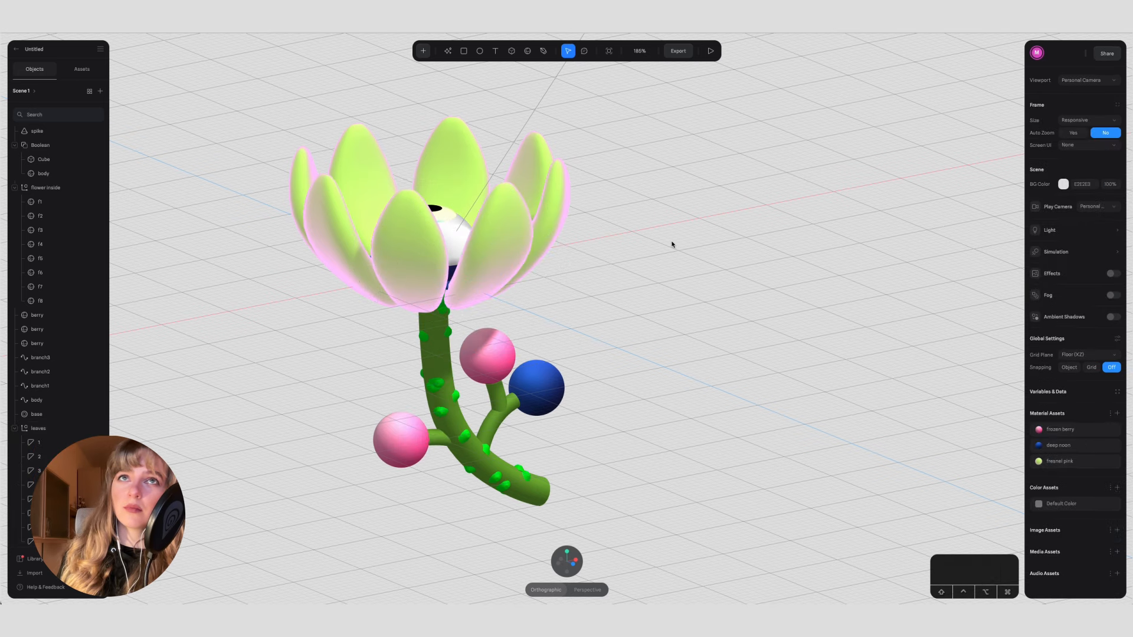
Step: Add a Mouse Hover event with a Transition action to the eye group, viewing the flower from above
{"action": "left_click_drag", "start_coordinate": [695, 310], "coordinate": [790, 332], "text": "alt"}
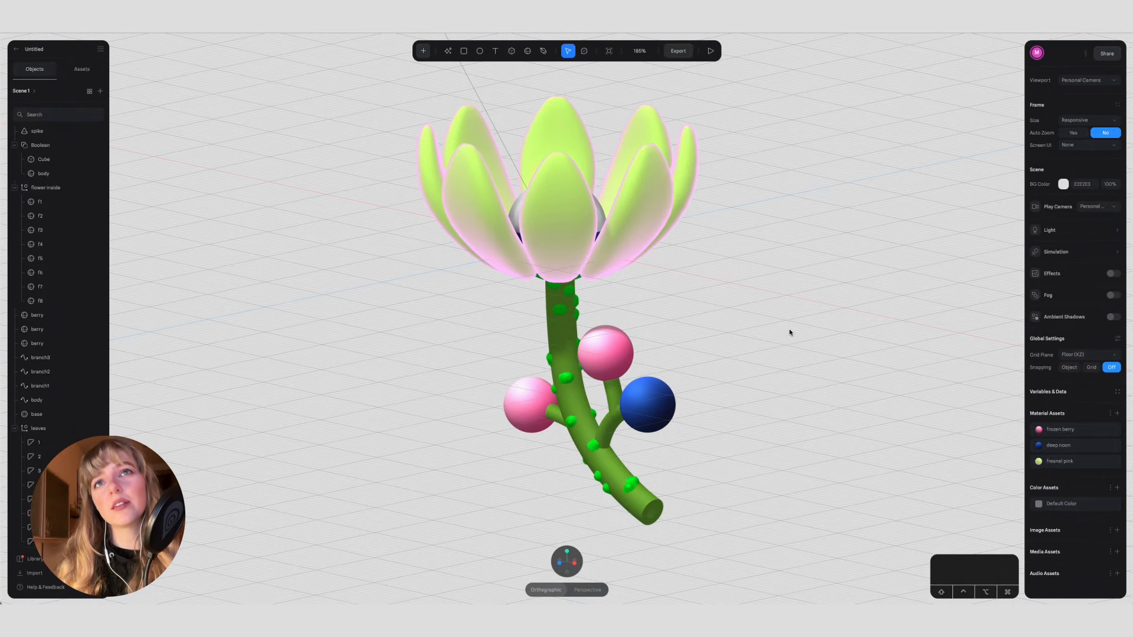
{"action": "left_click", "coordinate": [684, 220]}
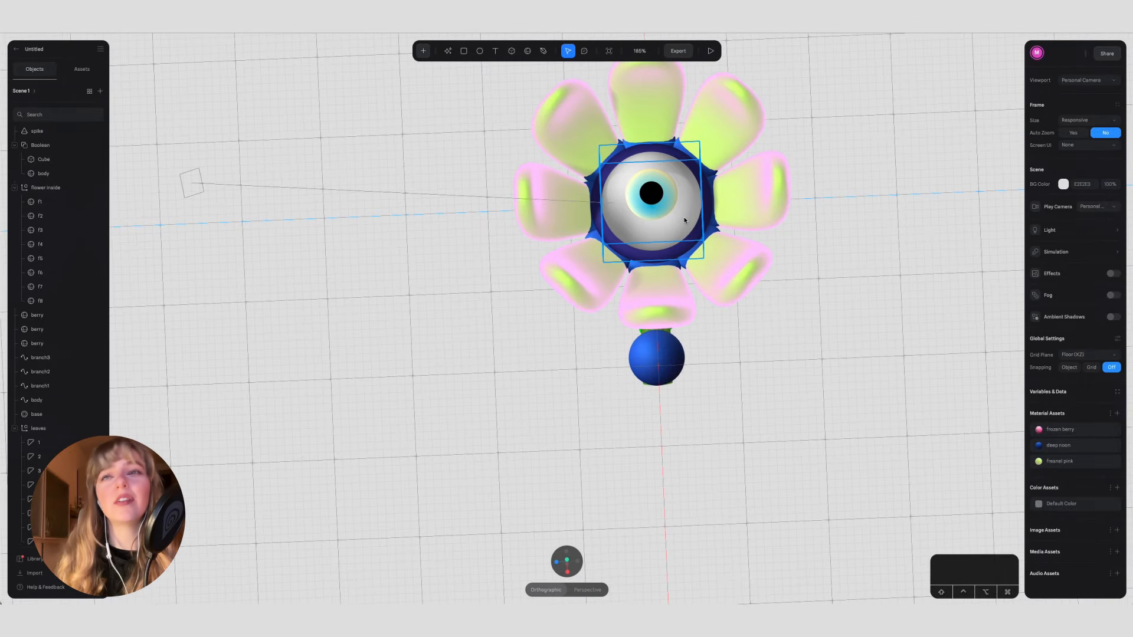
{"action": "left_click", "coordinate": [1117, 127]}
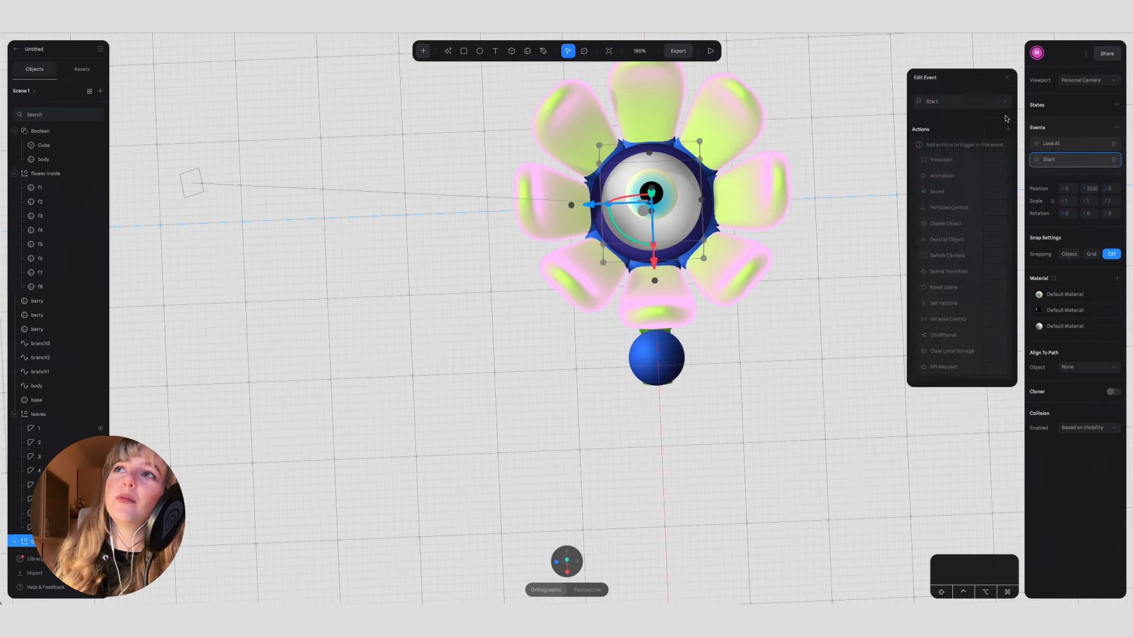
{"action": "left_click", "coordinate": [967, 101]}
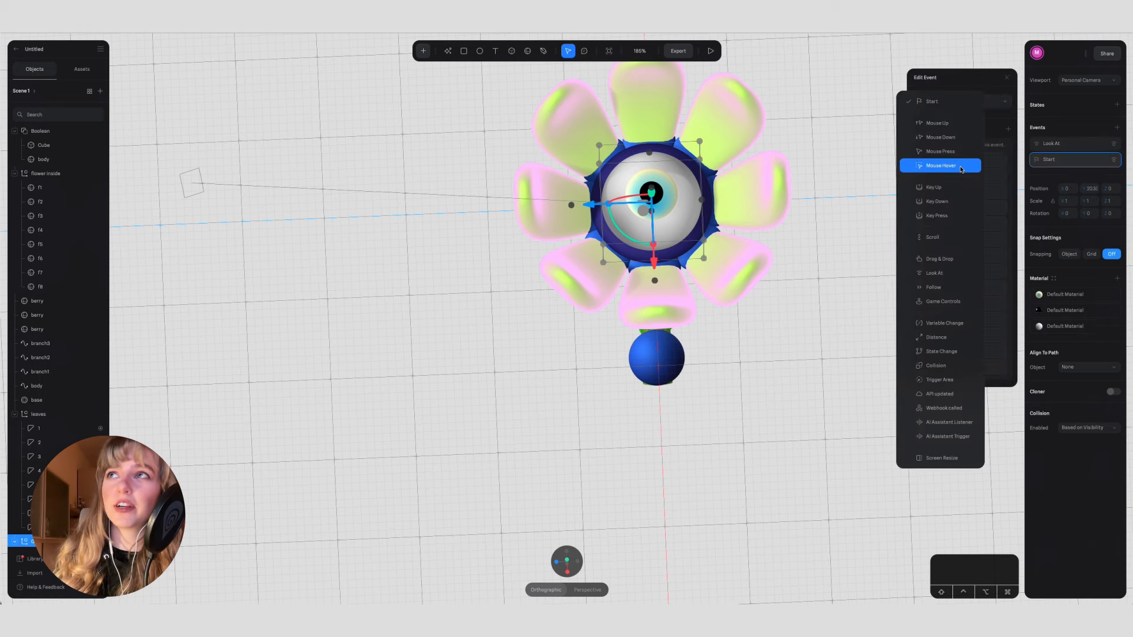
{"action": "left_click", "coordinate": [940, 165]}
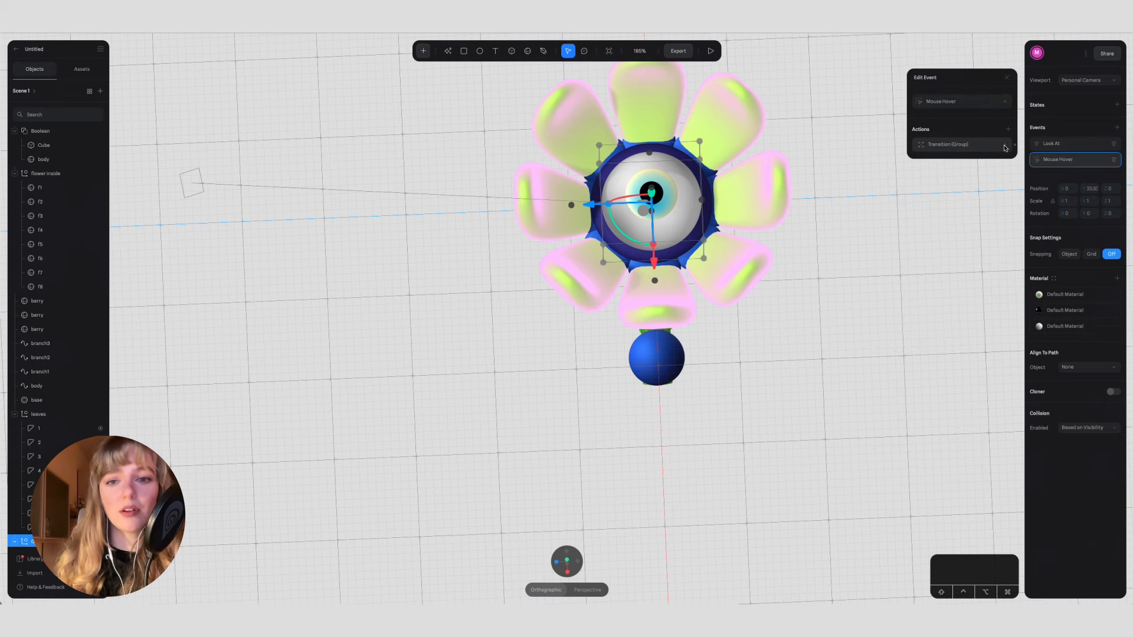
Step: Target petal 1 with the hover transition and make it run from Base State to State
{"action": "left_click", "coordinate": [1005, 148]}
{"action": "left_click", "coordinate": [983, 161]}
{"action": "left_click", "coordinate": [980, 204]}
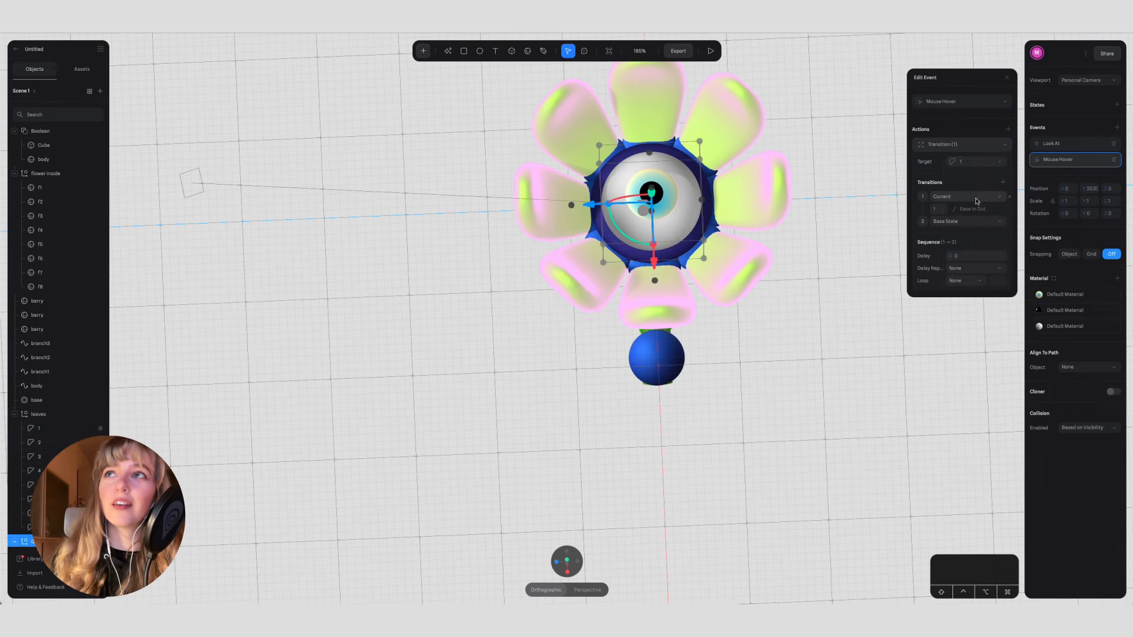
{"action": "left_click", "coordinate": [953, 221]}
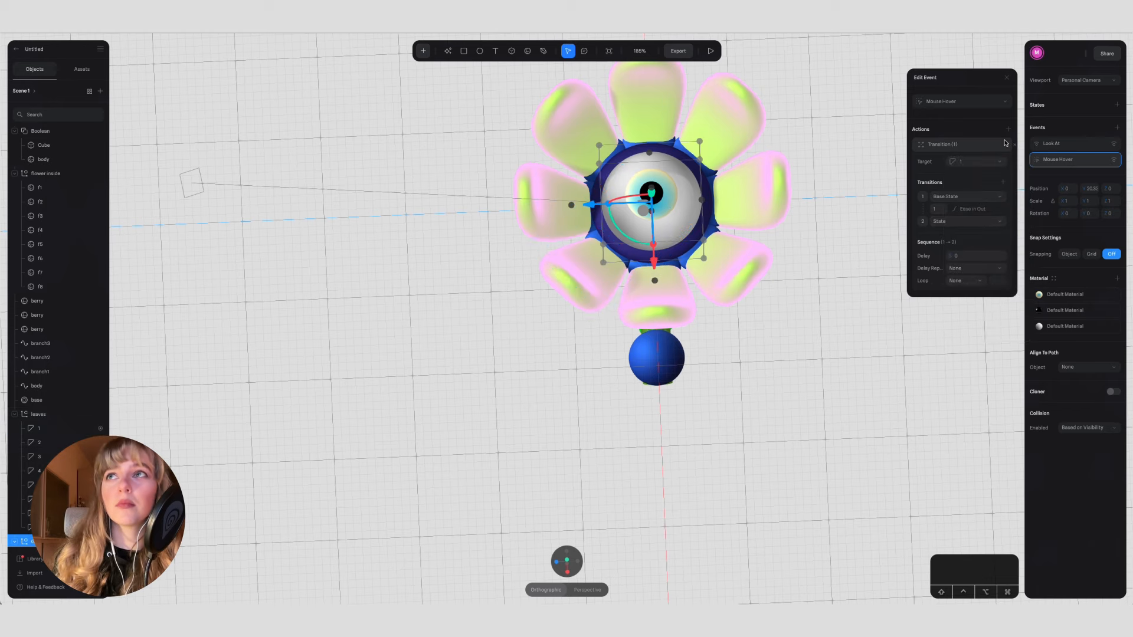
Step: Add a second transition to the hover event, targeting petal 2 from Base State to State
{"action": "left_click", "coordinate": [1008, 130]}
{"action": "left_click", "coordinate": [987, 145]}
{"action": "left_click", "coordinate": [1005, 161]}
{"action": "left_click", "coordinate": [996, 148]}
{"action": "left_click", "coordinate": [983, 162]}
{"action": "left_click", "coordinate": [982, 217]}
{"action": "left_click", "coordinate": [974, 198]}
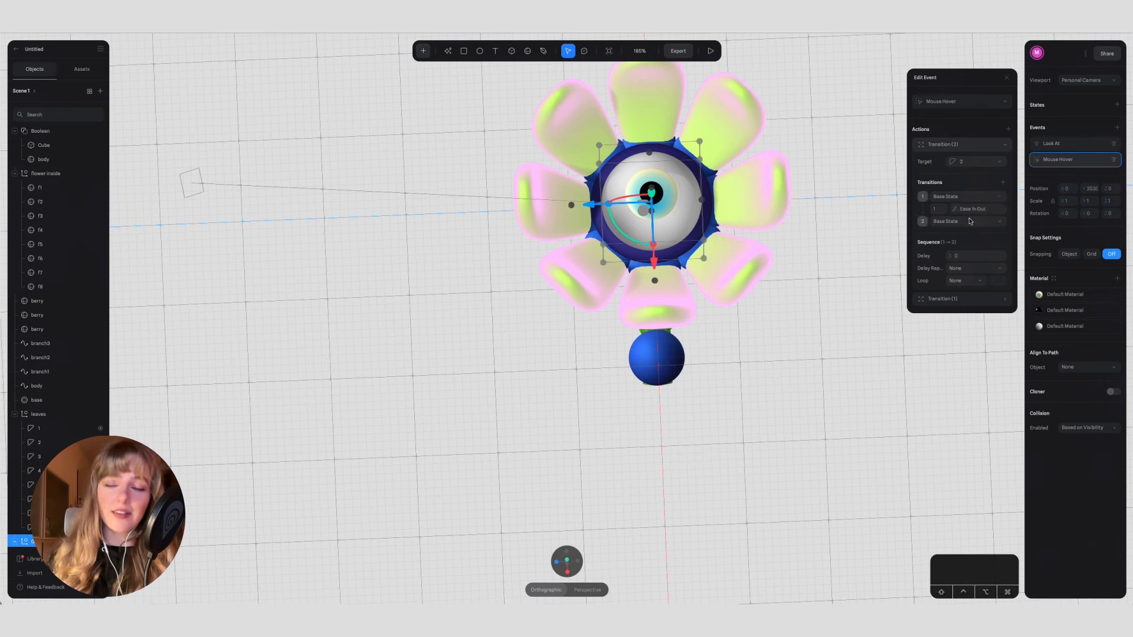
{"action": "left_click", "coordinate": [1001, 148]}
Step: Add a hover transition for petal 3 running from Base State to State
{"action": "left_click", "coordinate": [1008, 129]}
{"action": "left_click", "coordinate": [980, 145]}
{"action": "left_click", "coordinate": [967, 147]}
{"action": "left_click", "coordinate": [968, 162]}
{"action": "left_click", "coordinate": [982, 232]}
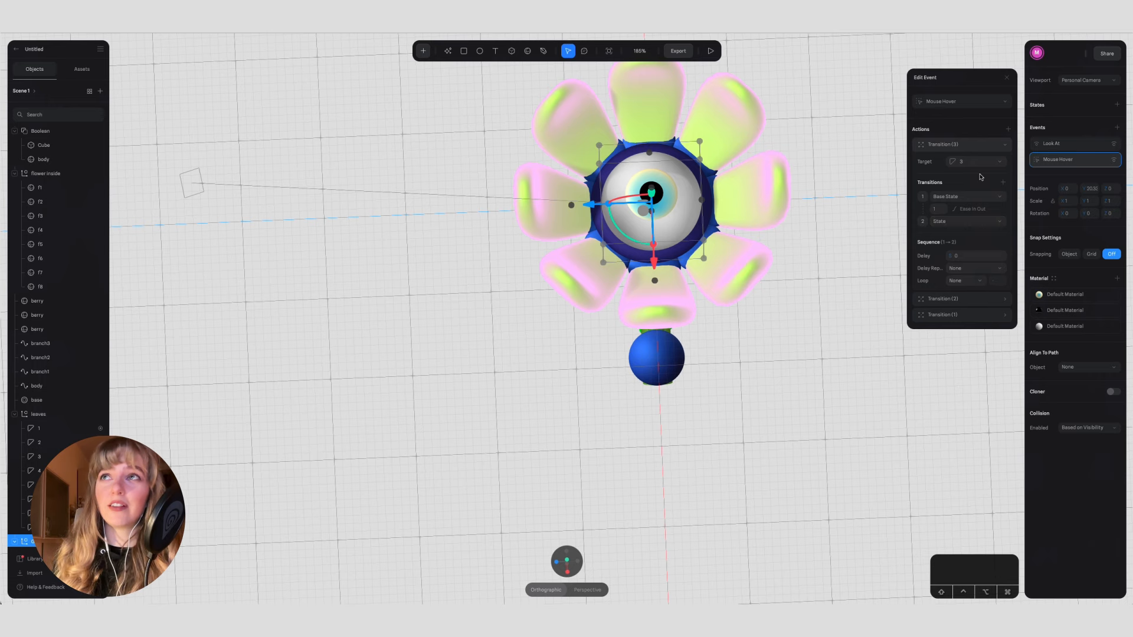
{"action": "left_click", "coordinate": [997, 148]}
Step: Add a hover transition for petal 4 running from Base State to State
{"action": "left_click", "coordinate": [1007, 129]}
{"action": "left_click", "coordinate": [977, 145]}
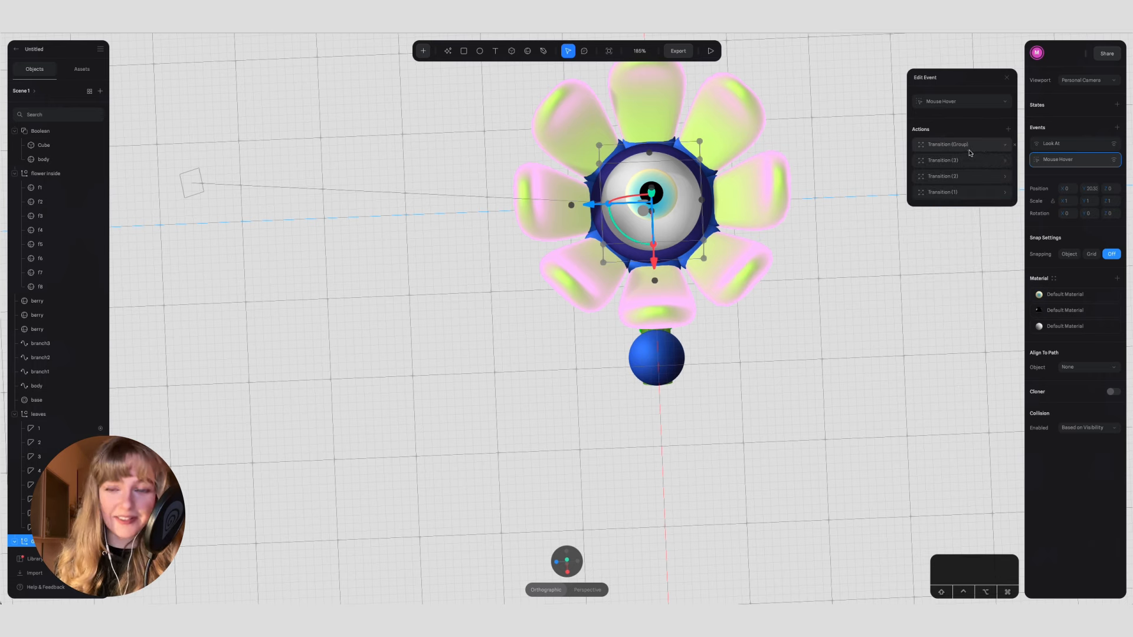
{"action": "left_click", "coordinate": [971, 148]}
{"action": "left_click", "coordinate": [977, 161]}
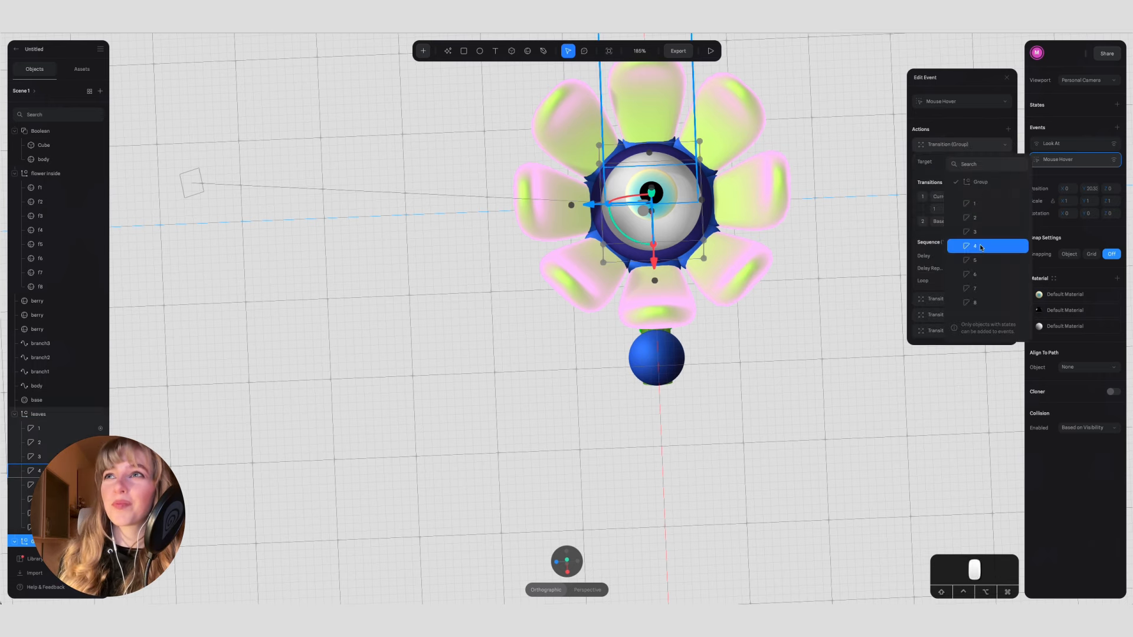
{"action": "left_click", "coordinate": [977, 246]}
{"action": "left_click", "coordinate": [965, 197]}
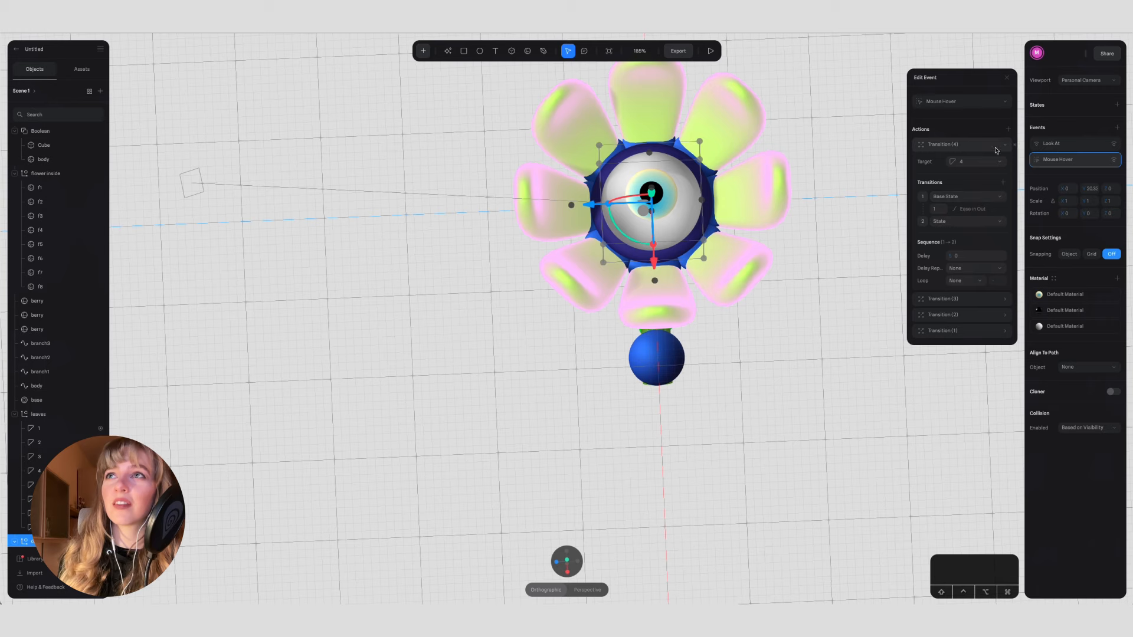
{"action": "left_click", "coordinate": [996, 148]}
Step: Add a hover transition for petal 5 running from Base State to State
{"action": "left_click", "coordinate": [1008, 129]}
{"action": "left_click", "coordinate": [989, 145]}
{"action": "left_click", "coordinate": [987, 146]}
{"action": "left_click", "coordinate": [977, 161]}
{"action": "left_click", "coordinate": [976, 197]}
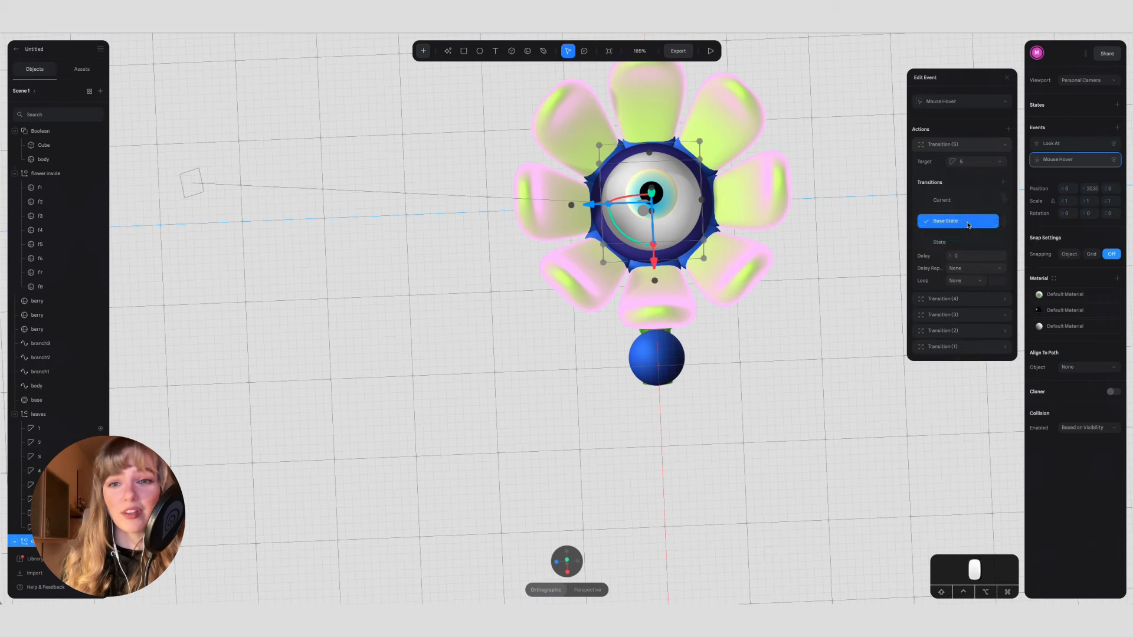
{"action": "left_click", "coordinate": [985, 145]}
Step: Add a hover transition for petal 6 running from Base State to State
{"action": "left_click", "coordinate": [1008, 129]}
{"action": "left_click", "coordinate": [989, 145]}
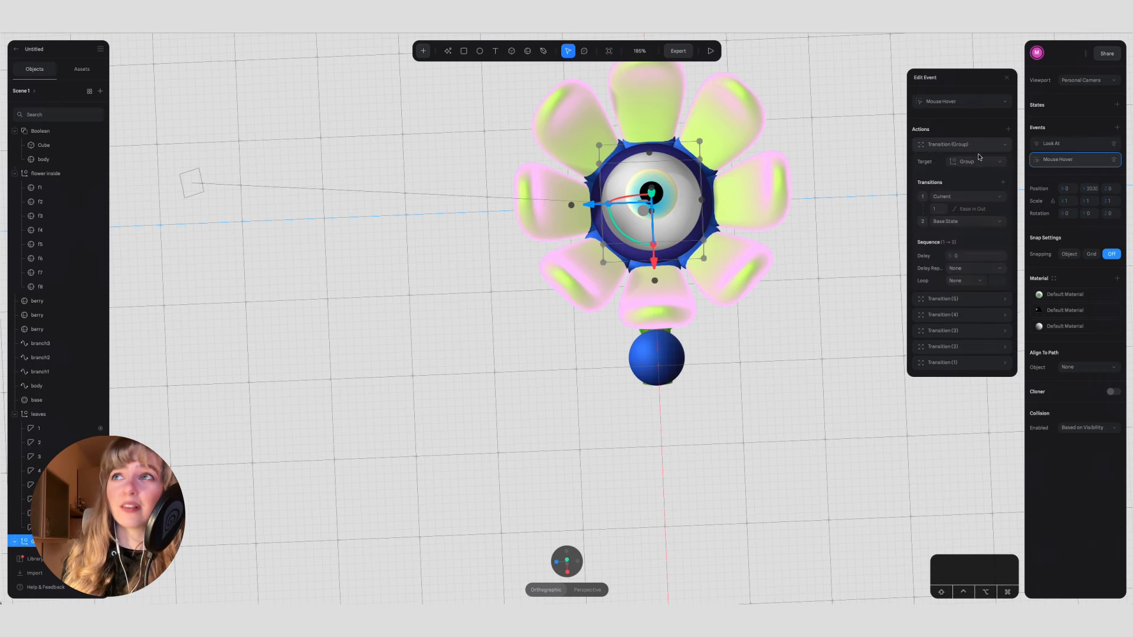
{"action": "left_click", "coordinate": [976, 161]}
{"action": "left_click", "coordinate": [974, 273]}
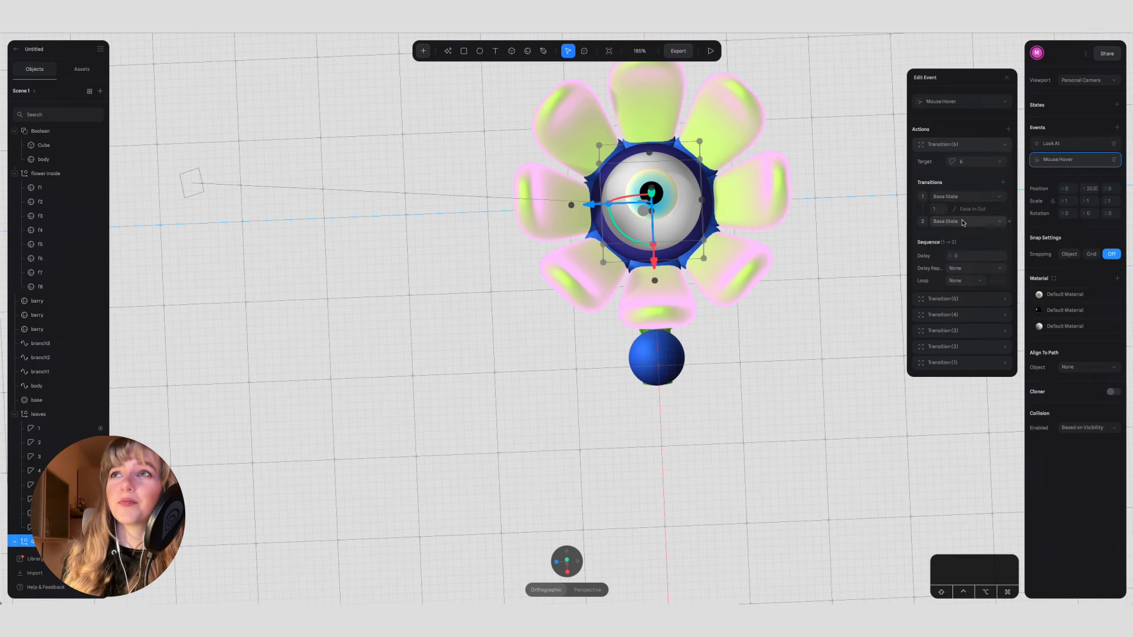
{"action": "left_click", "coordinate": [991, 145]}
Step: Add a hover transition for petal 7 running from Base State to State
{"action": "left_click", "coordinate": [1008, 130]}
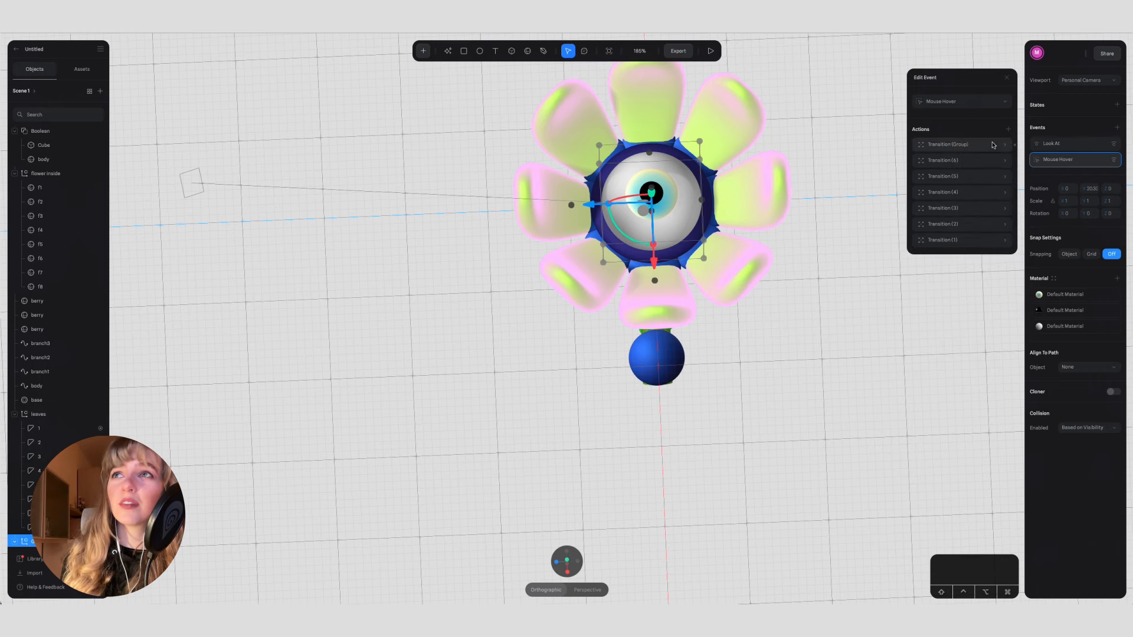
{"action": "left_click", "coordinate": [995, 145]}
{"action": "left_click", "coordinate": [974, 162]}
{"action": "left_click", "coordinate": [983, 256]}
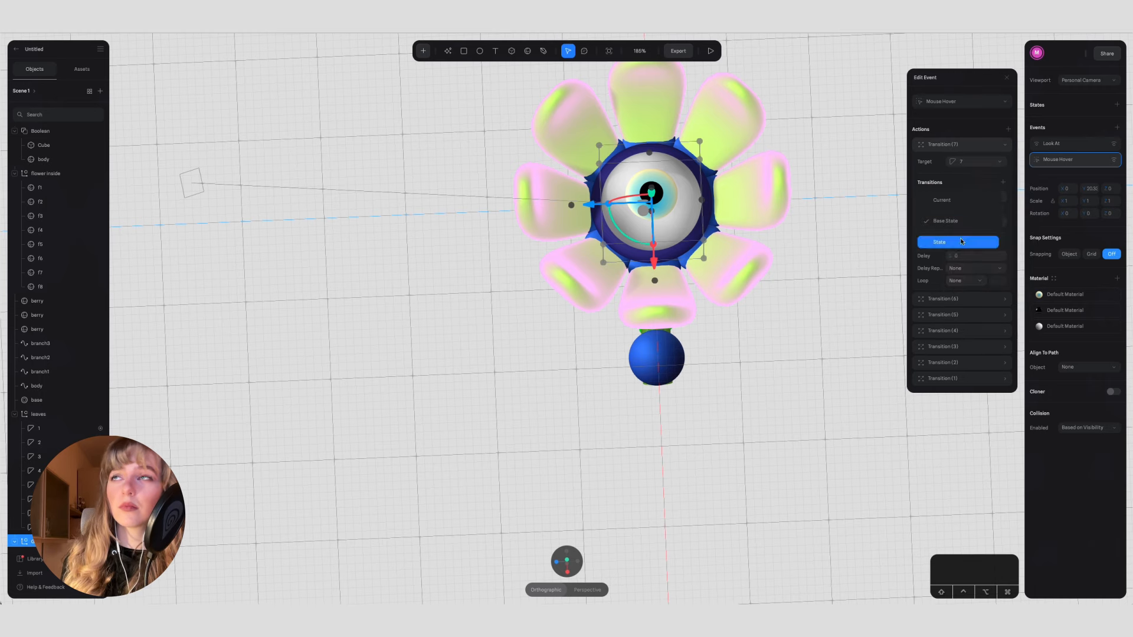
{"action": "left_click", "coordinate": [985, 145]}
Step: Add a hover transition for petal 8 running from Base State to State
{"action": "left_click", "coordinate": [1008, 129]}
{"action": "left_click", "coordinate": [995, 145]}
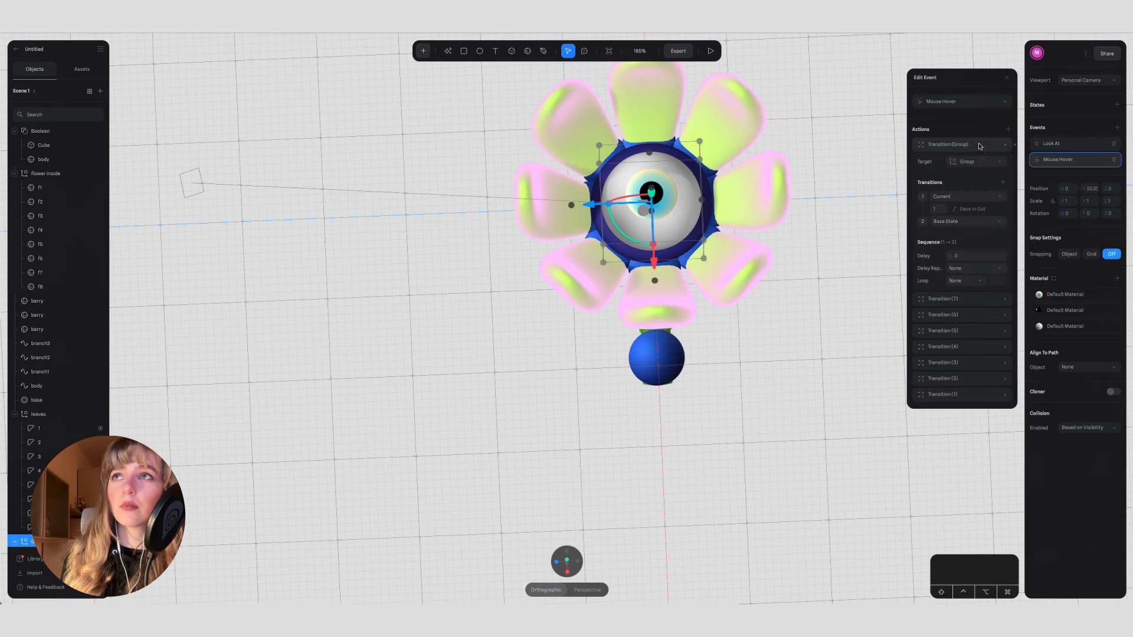
{"action": "left_click", "coordinate": [974, 162]}
{"action": "left_click", "coordinate": [981, 302]}
{"action": "left_click", "coordinate": [984, 148]}
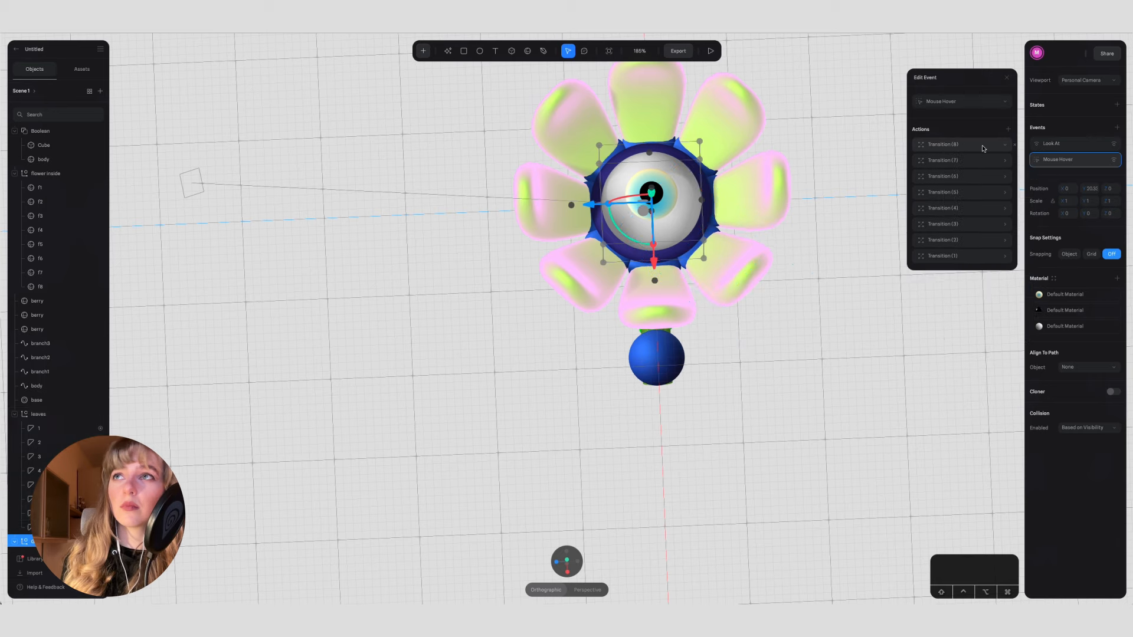
Step: Preview the scene and test the petals' hover animation on the eye from a side view
{"action": "left_click", "coordinate": [832, 311]}
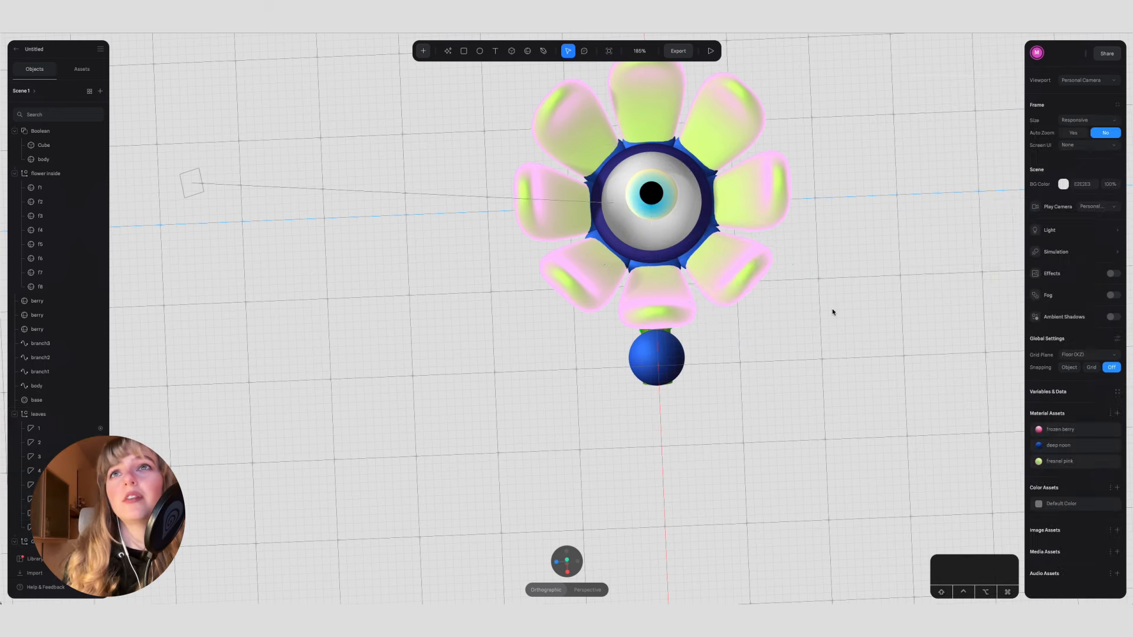
{"action": "left_click", "coordinate": [710, 50]}
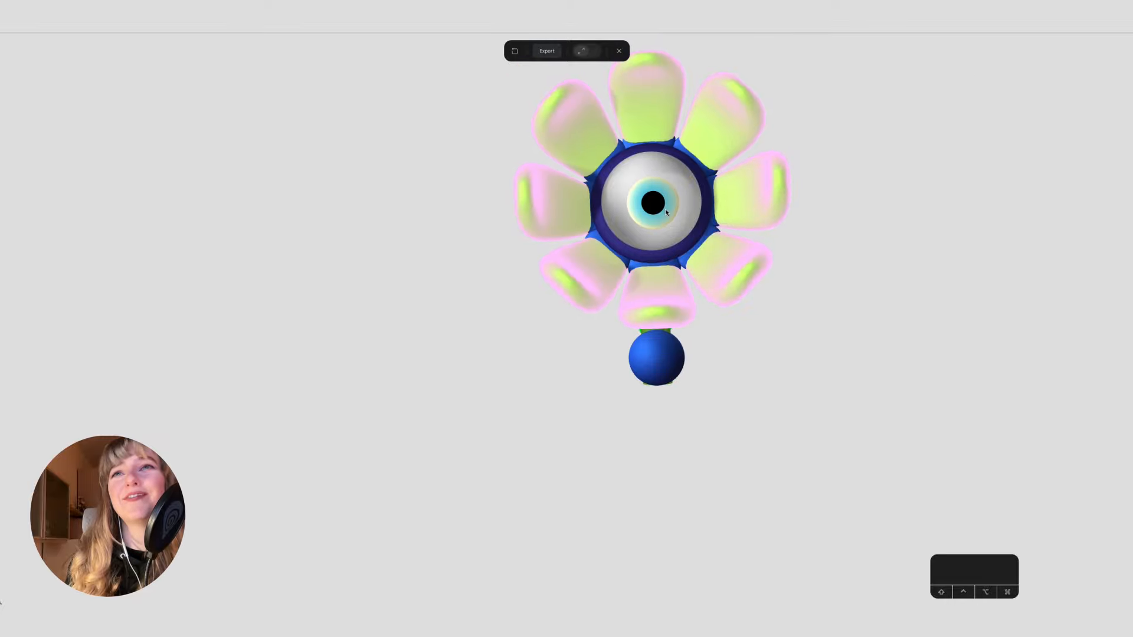
{"action": "left_click_drag", "start_coordinate": [752, 428], "coordinate": [717, 316]}
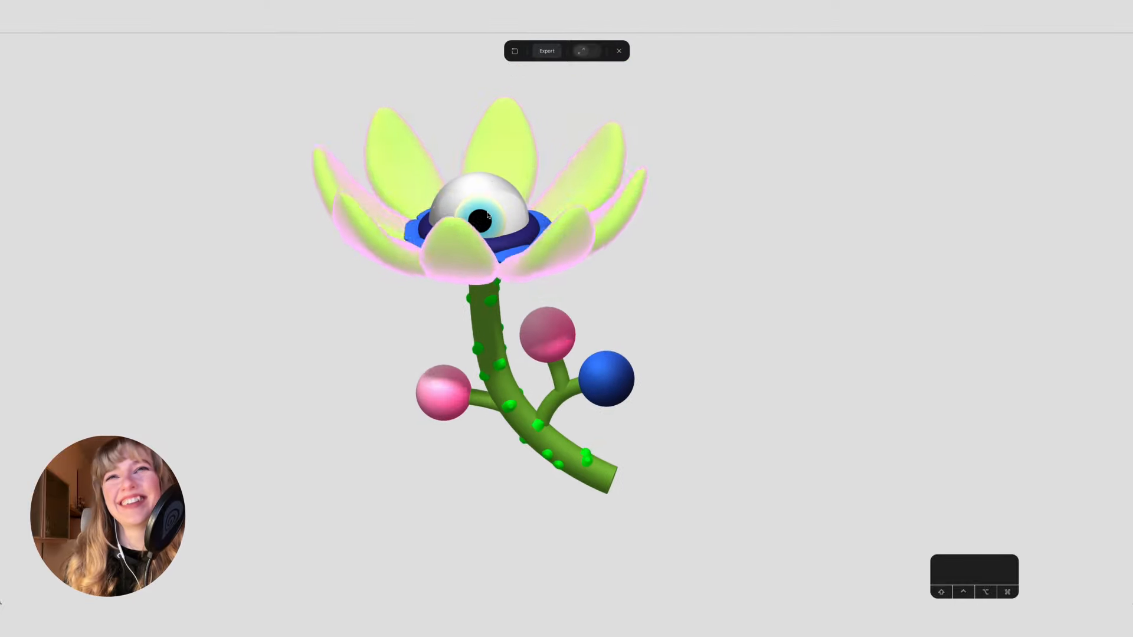
{"action": "mouse_move", "coordinate": [495, 215]}
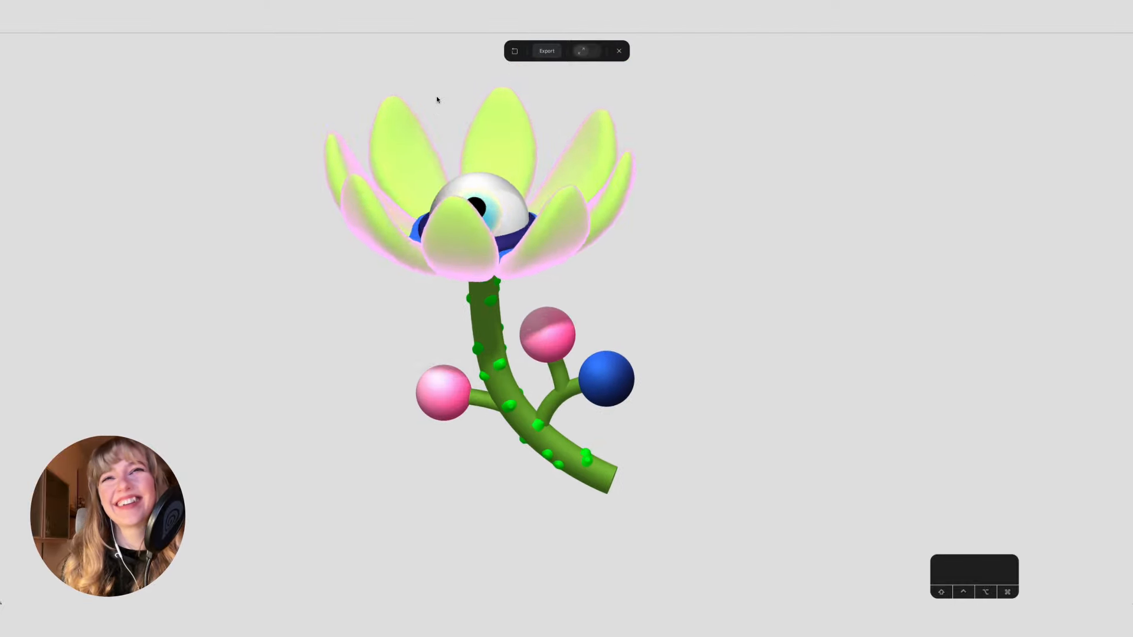